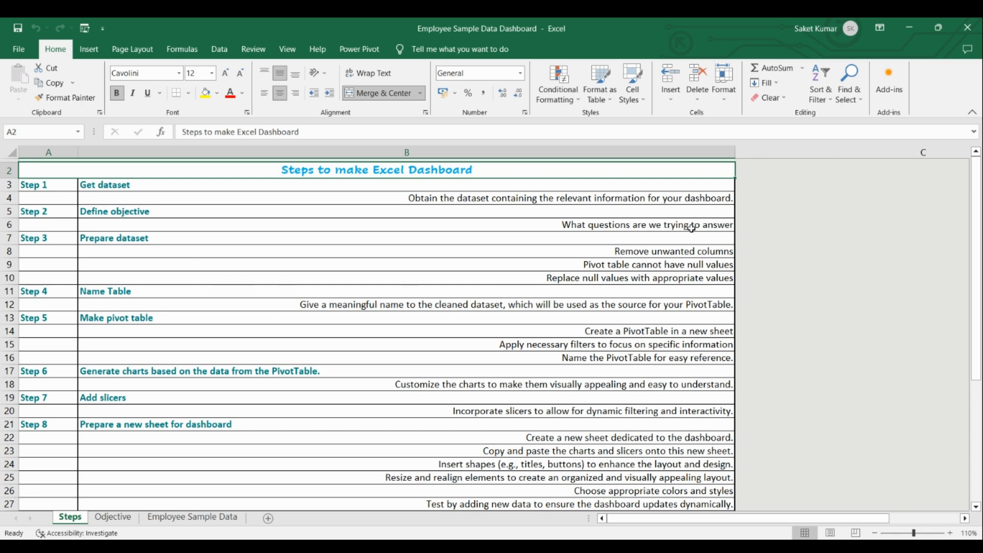
Review the dashboard questions and their planned visualizations on the Odjective sheet, along with the raw employee data.
click(125, 516)
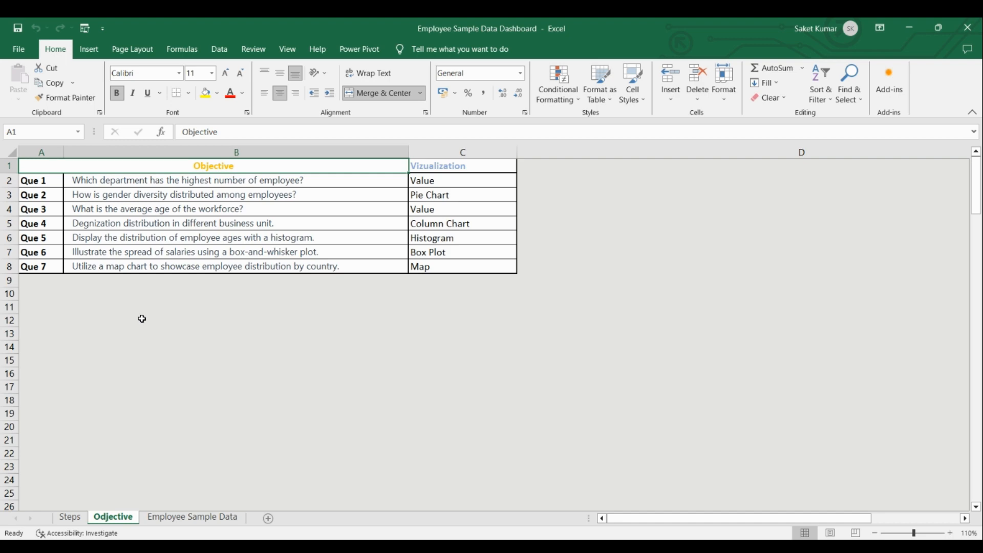
key(ctrl+Page_Down)
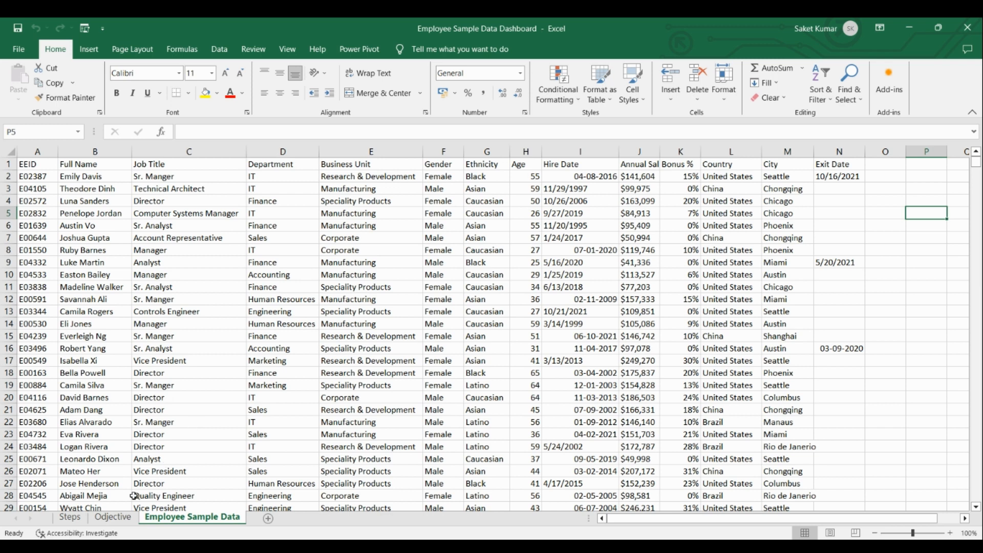
click(112, 518)
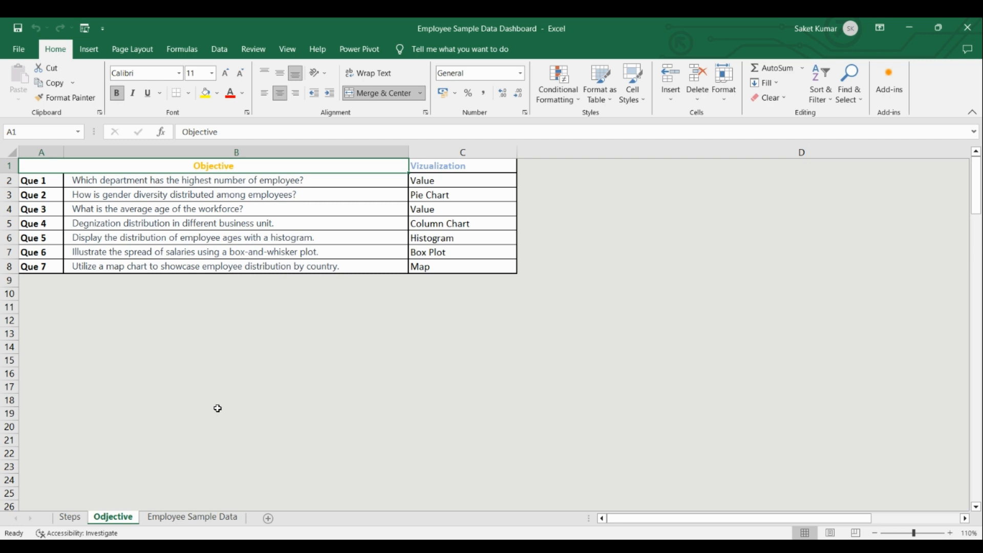
drag(446, 180, 473, 265)
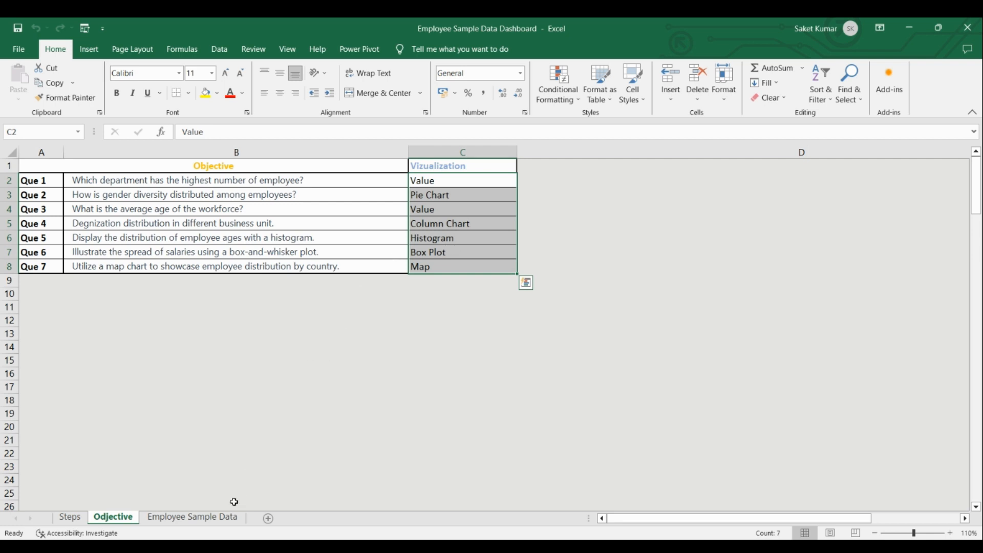
Make the header row of the Employee Sample Data sheet bold.
click(233, 518)
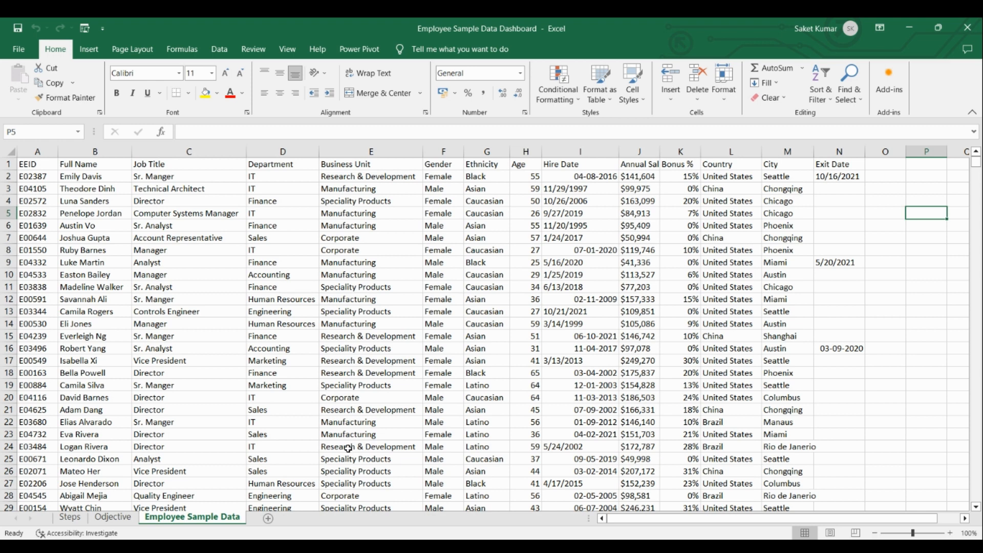
click(6, 164)
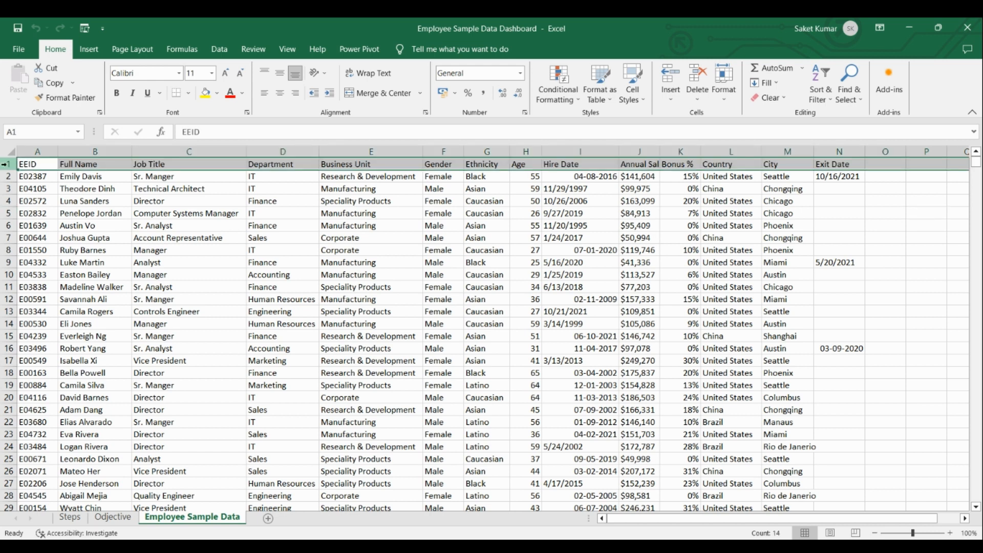
click(116, 92)
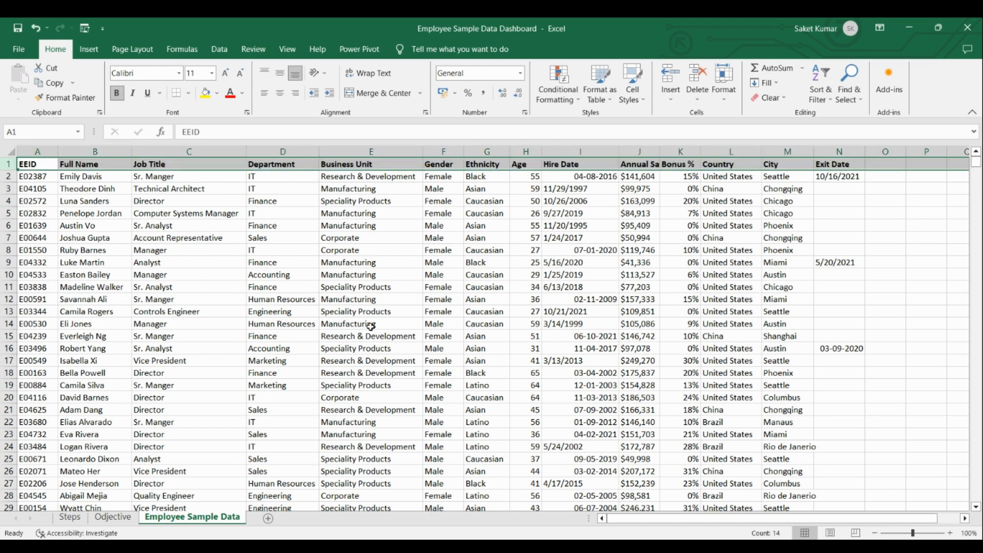
click(517, 337)
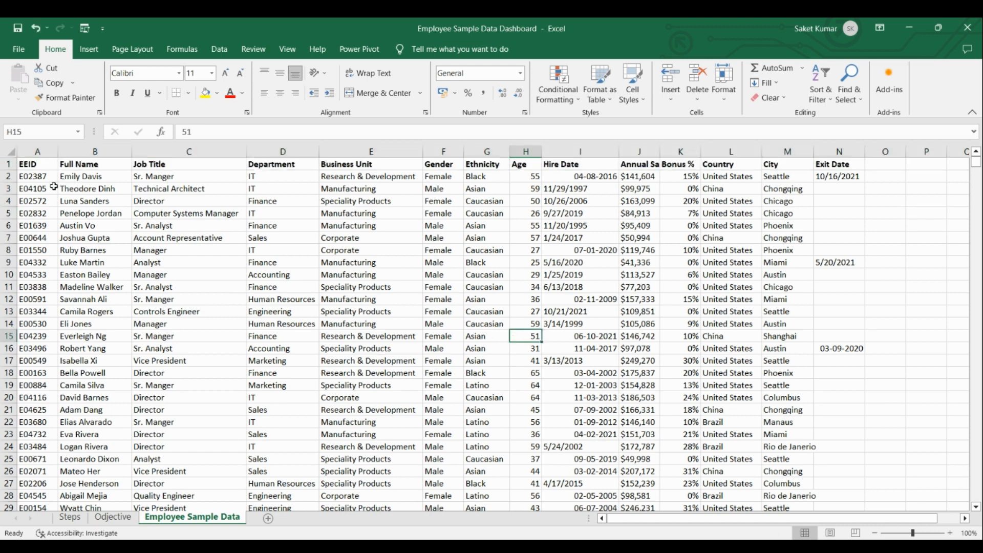
Compare the entry counts of the EEID, Full Name, Job Title, Department, Business Unit, Gender and Age columns to check for missing values.
click(44, 150)
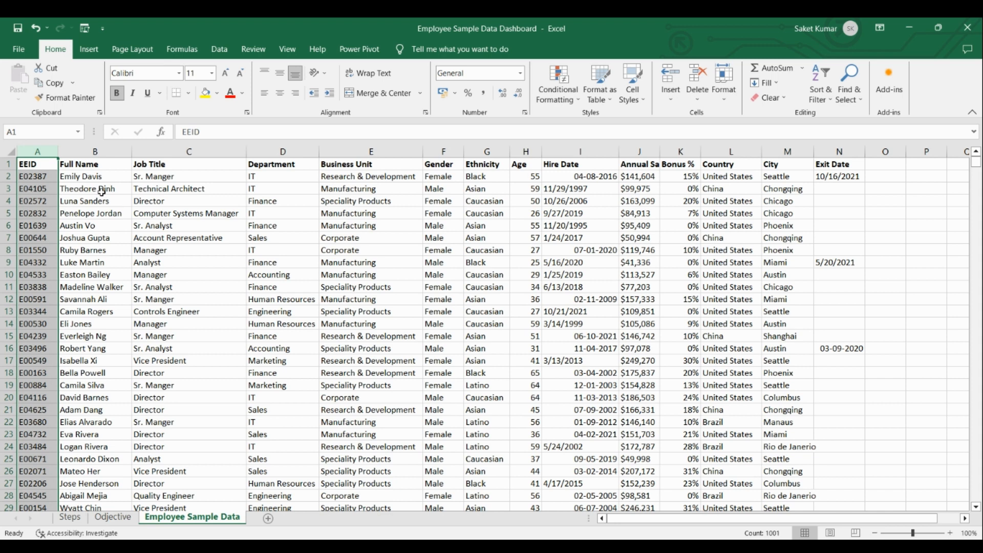
click(108, 152)
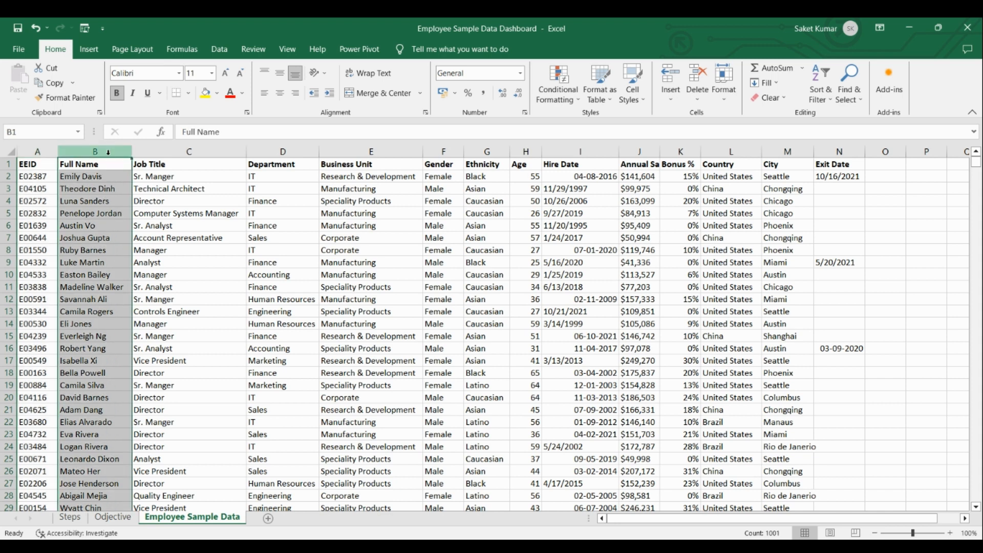
click(189, 151)
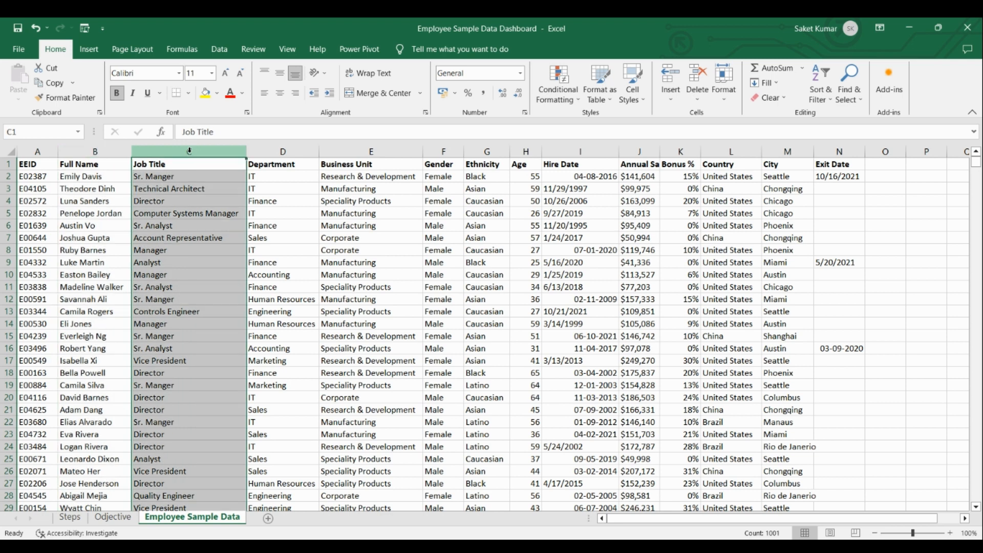
click(254, 151)
click(348, 152)
click(441, 151)
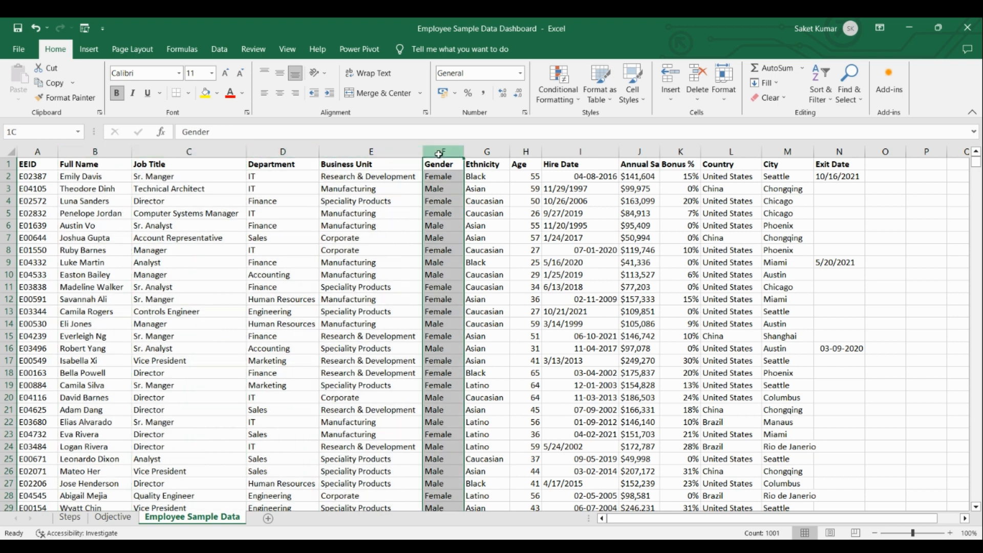
click(529, 150)
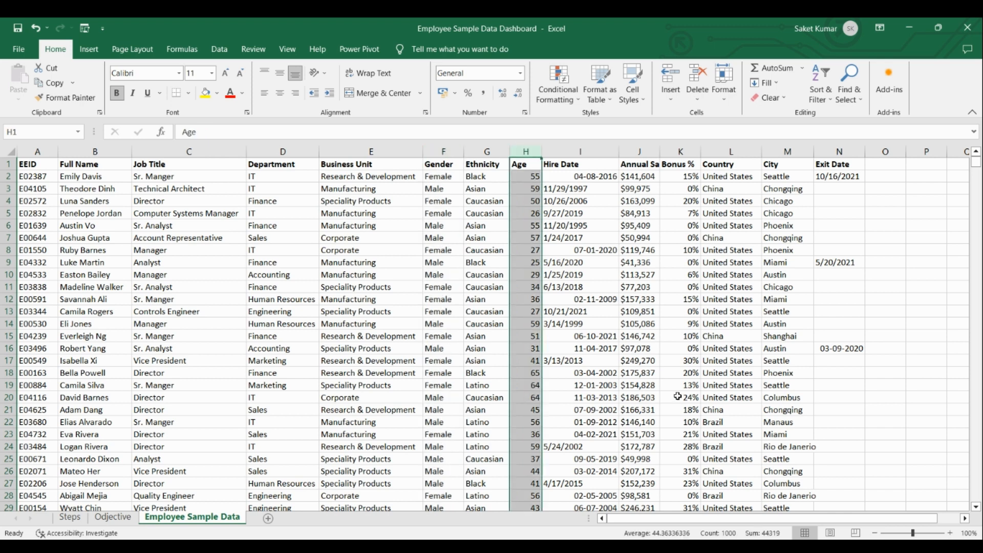
click(737, 533)
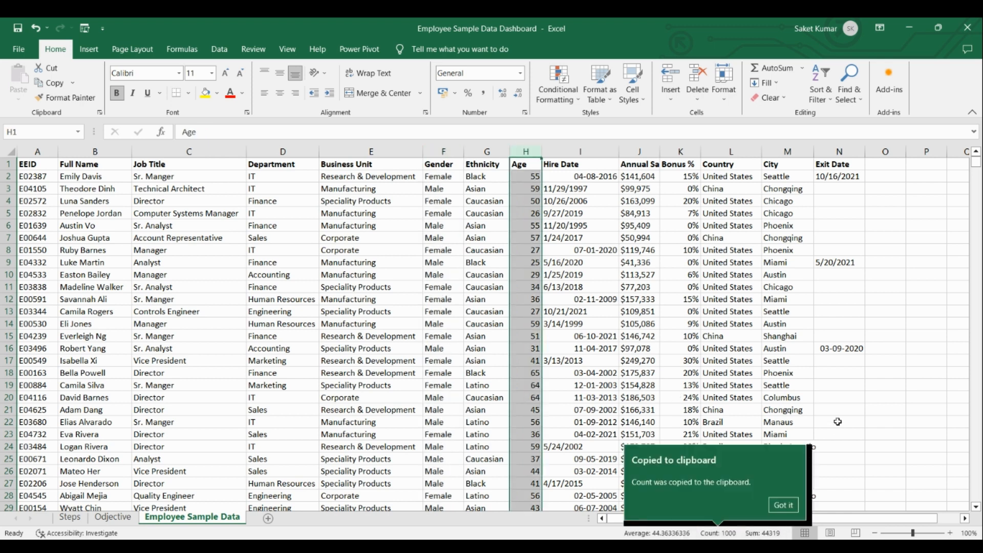
click(885, 396)
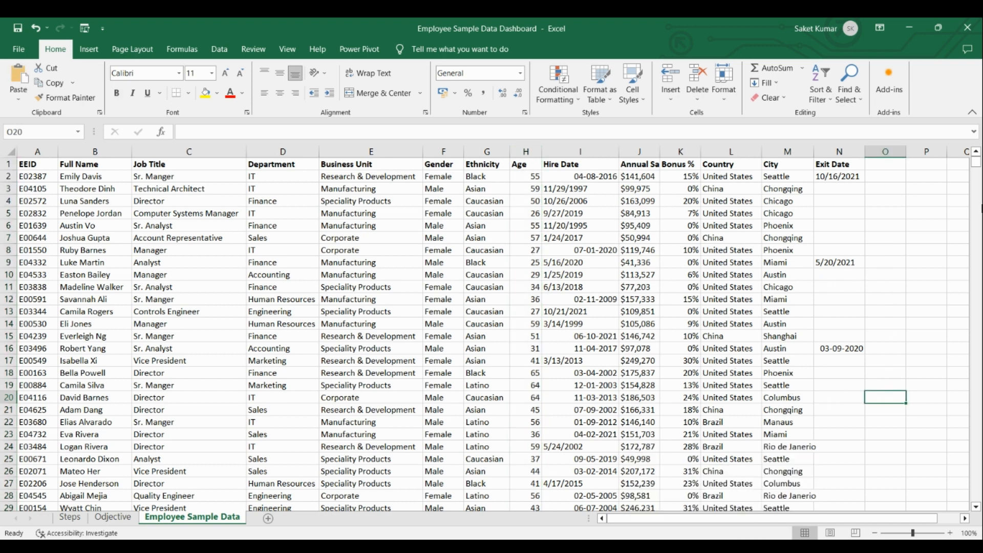
Replace the blank entry in the Age column, in the last data row, with 44.
drag(977, 163, 979, 517)
click(533, 495)
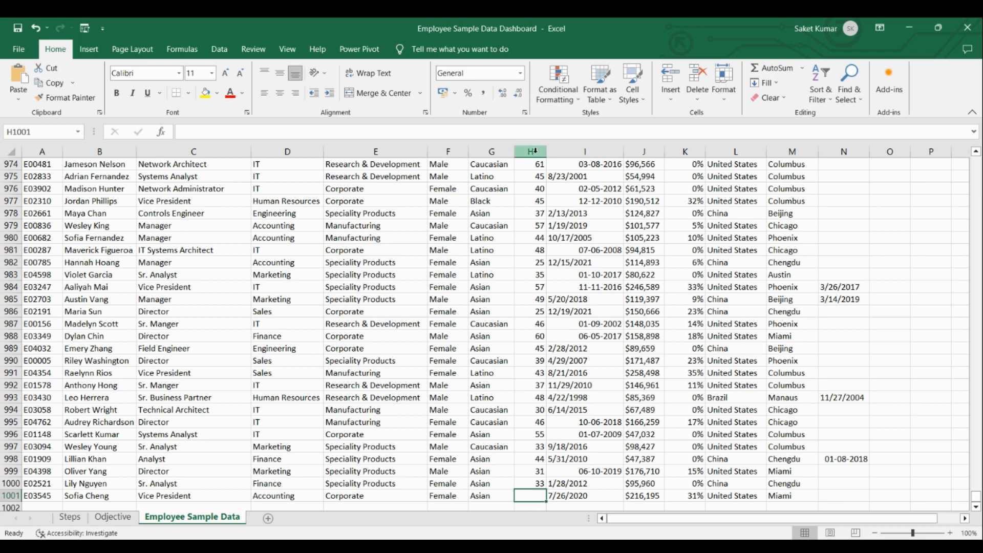
click(857, 95)
click(885, 126)
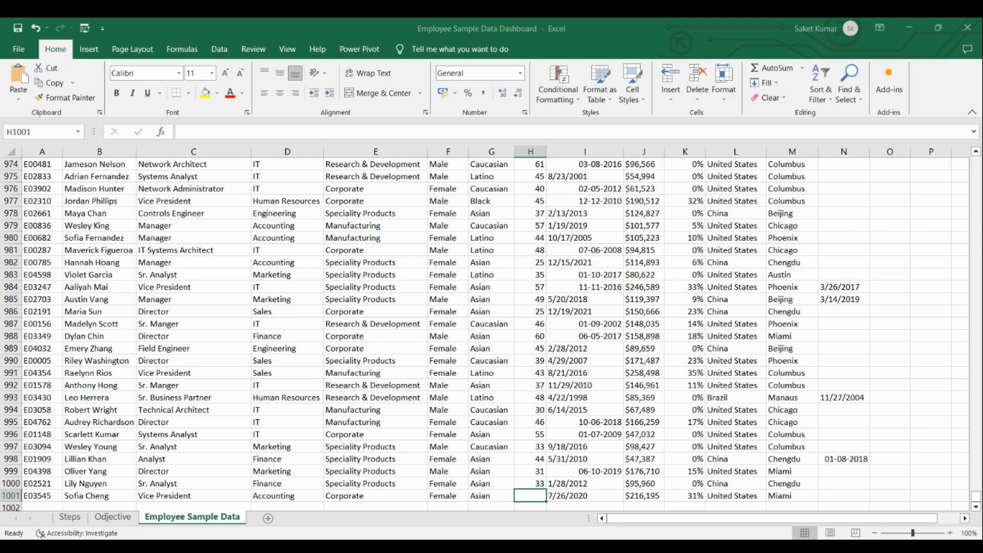
click(527, 152)
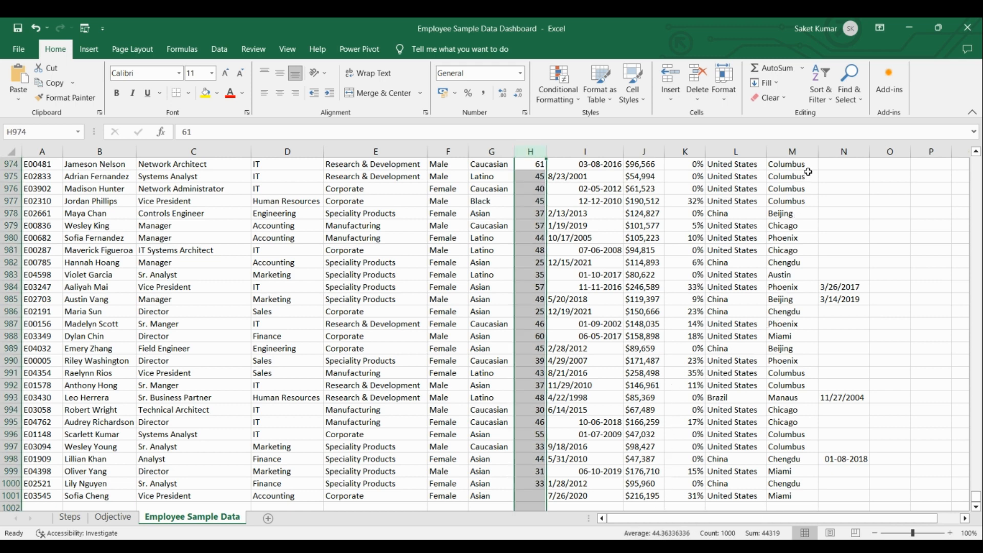
click(857, 98)
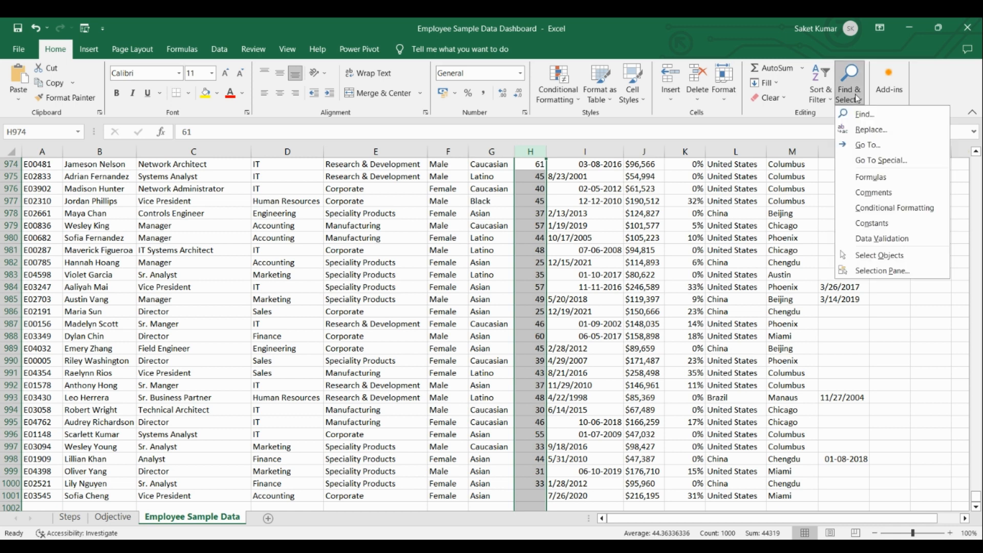
click(900, 131)
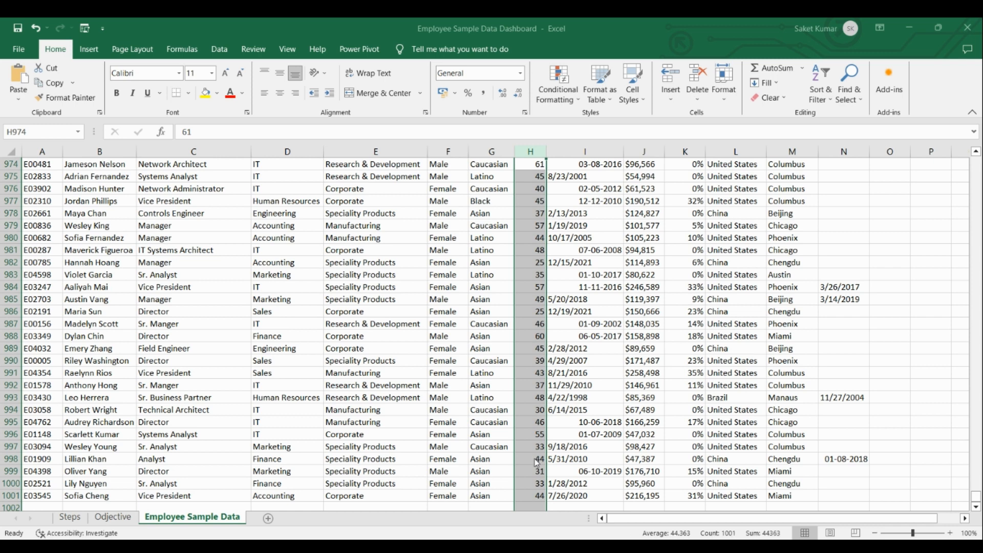
click(667, 463)
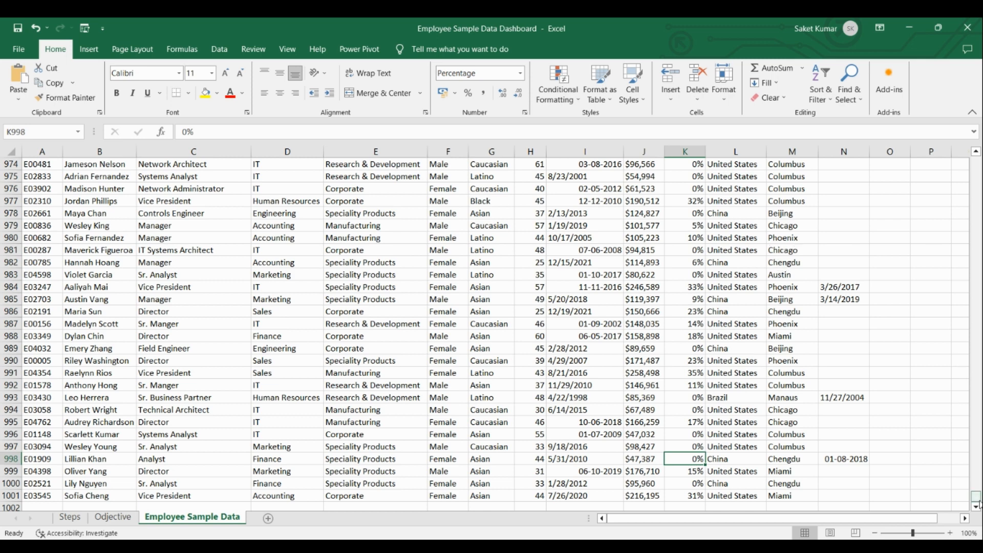
Inspect the number formats of the first two Hire Date values, in cells I2 and I3.
drag(977, 498, 978, 168)
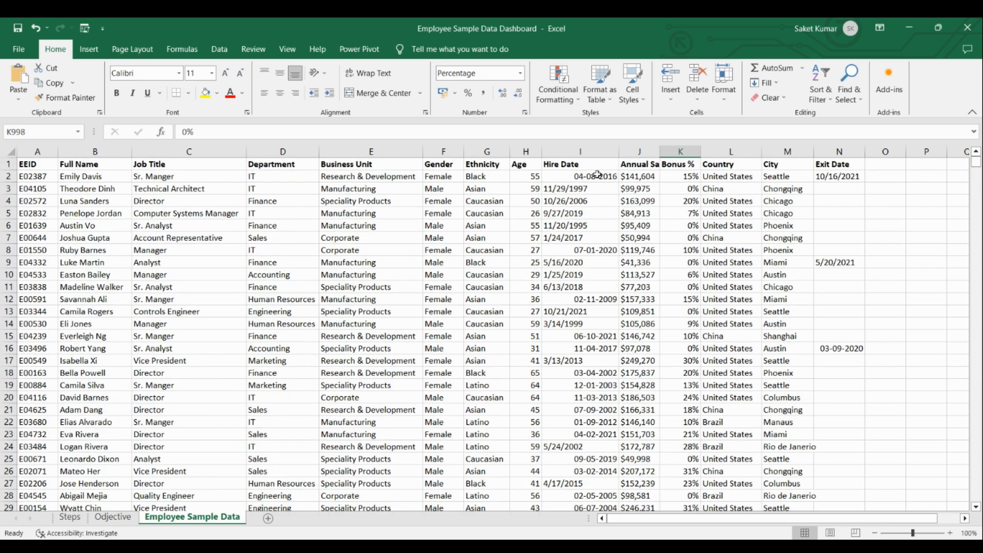
click(598, 152)
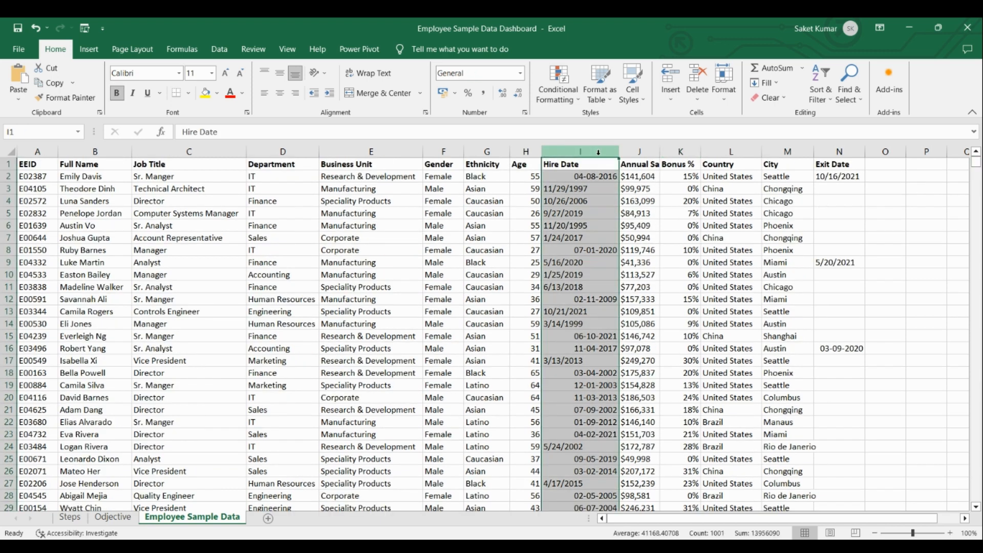
click(588, 176)
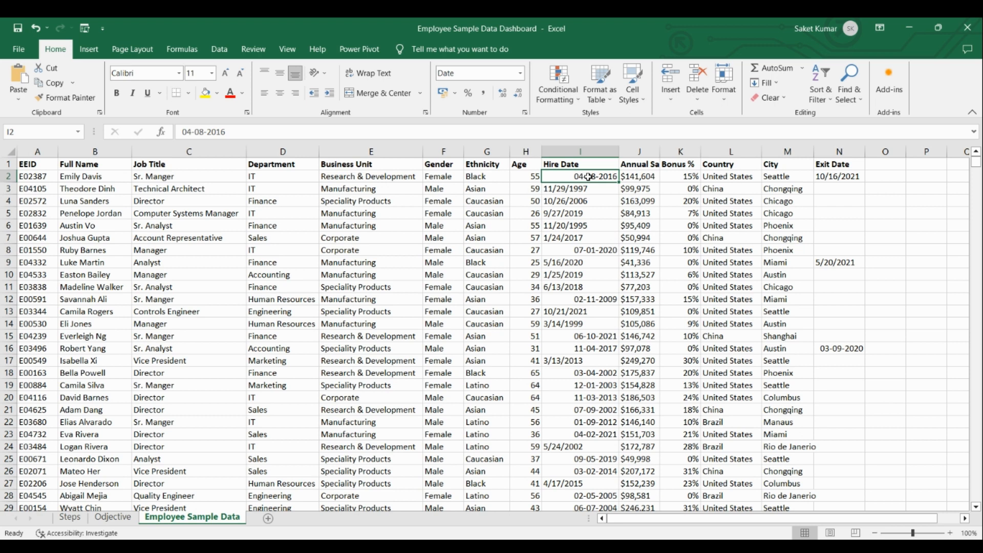
right_click(588, 176)
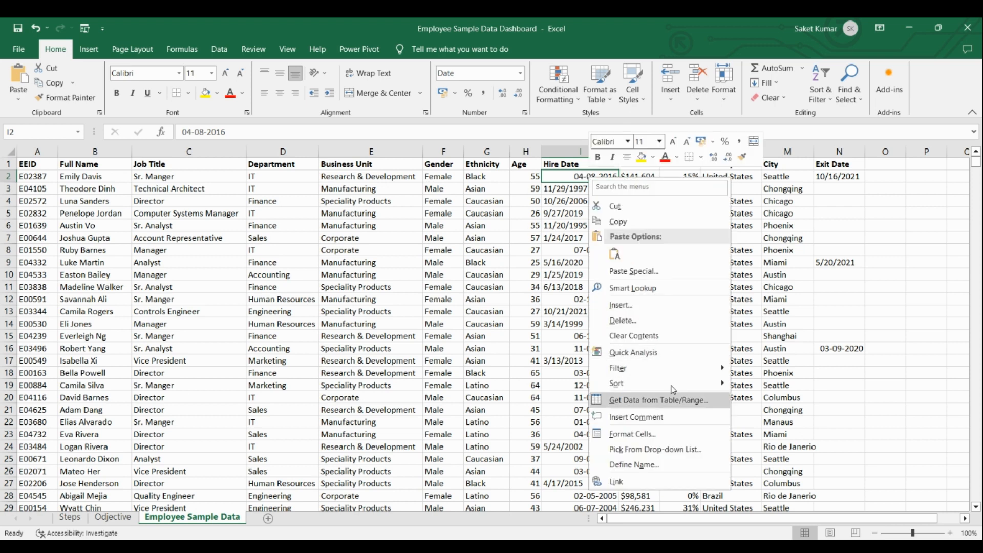
click(685, 436)
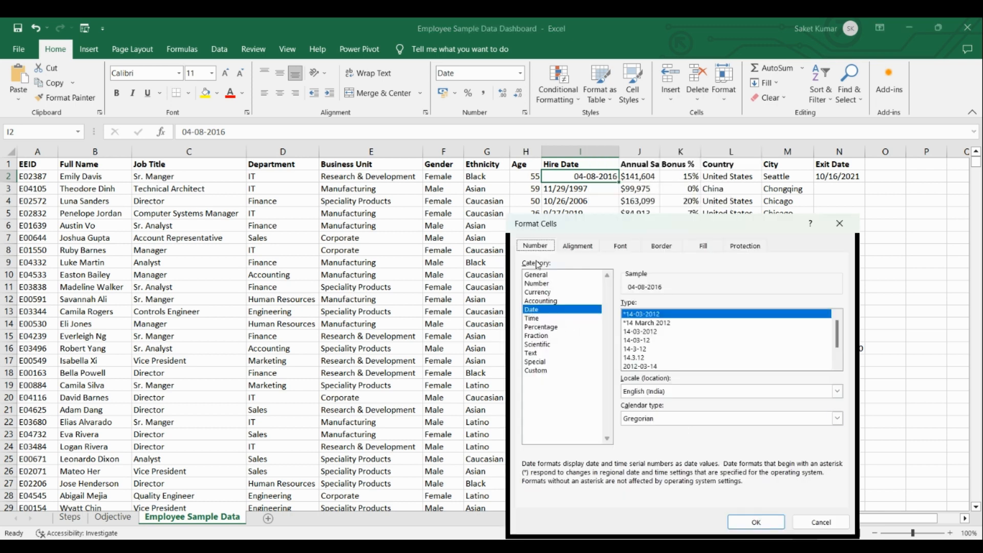
click(759, 513)
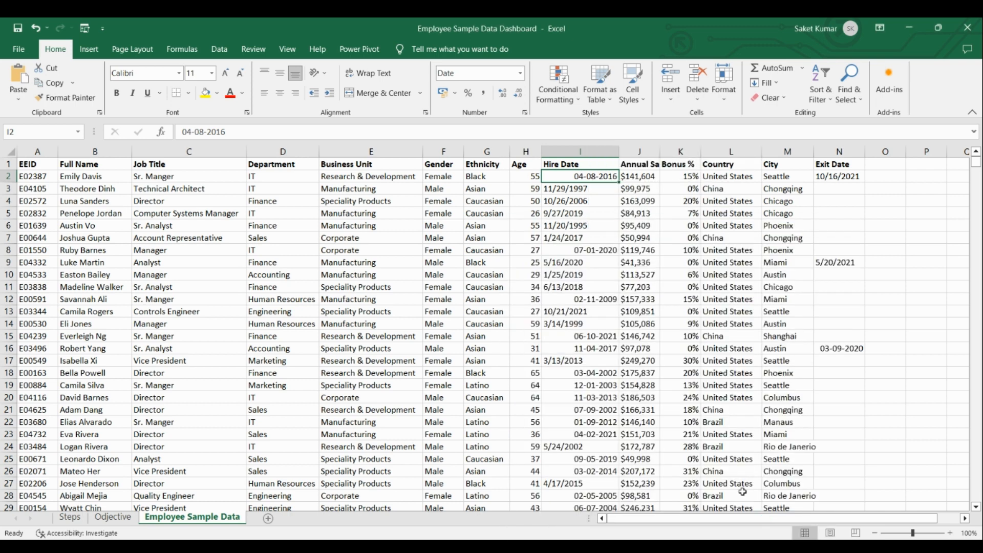
click(599, 188)
right_click(599, 188)
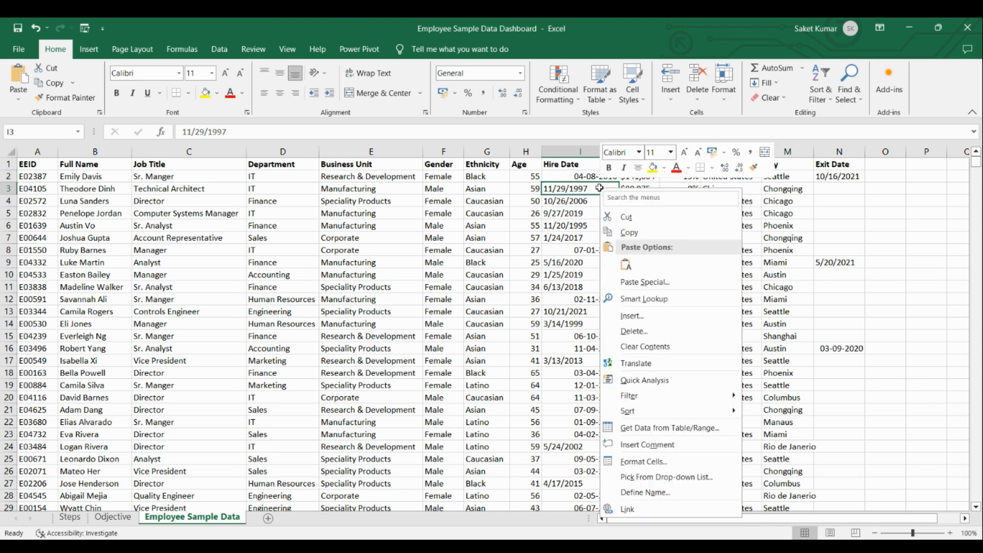
click(677, 459)
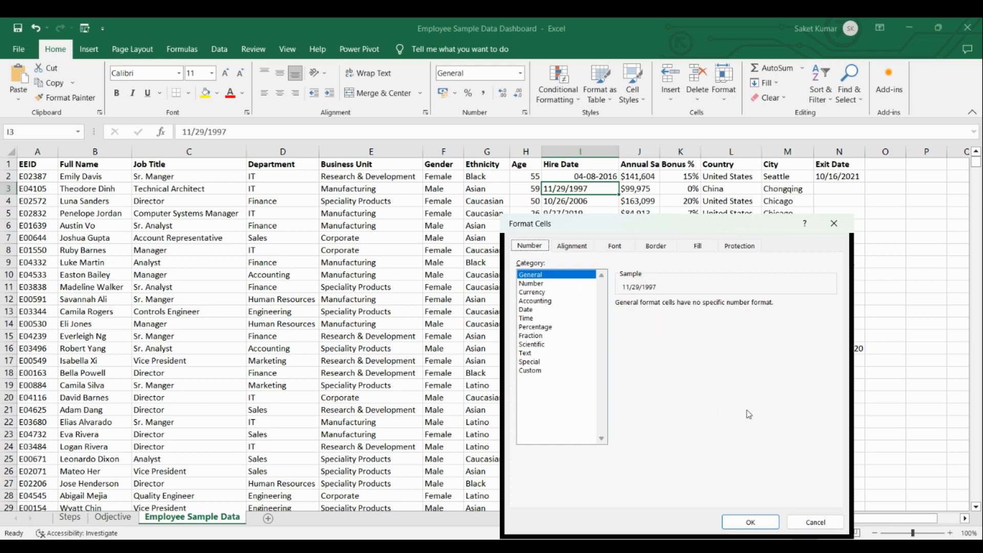
click(758, 520)
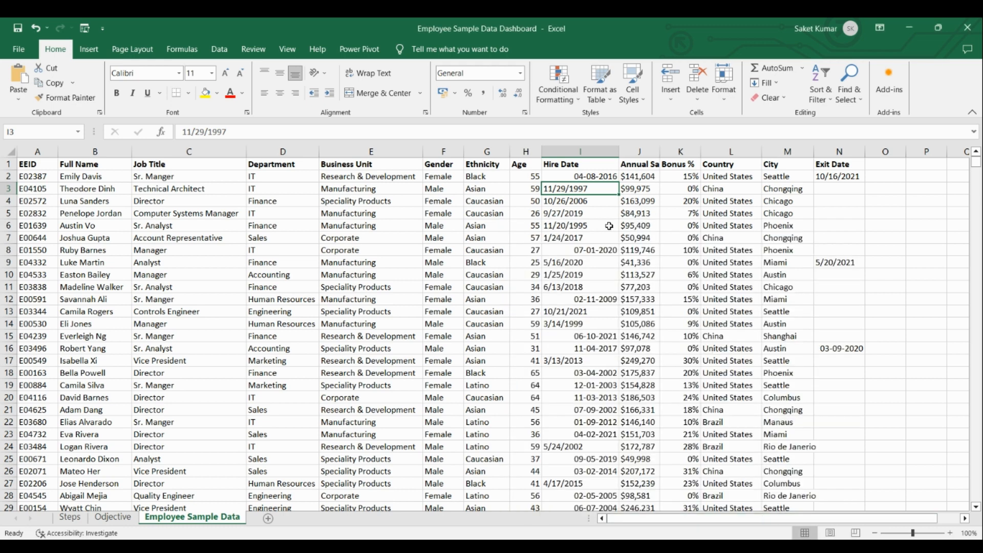
Convert the Hire Date column with Text to Columns into MDY dates output at cell O1, and widen column O to show them.
click(568, 150)
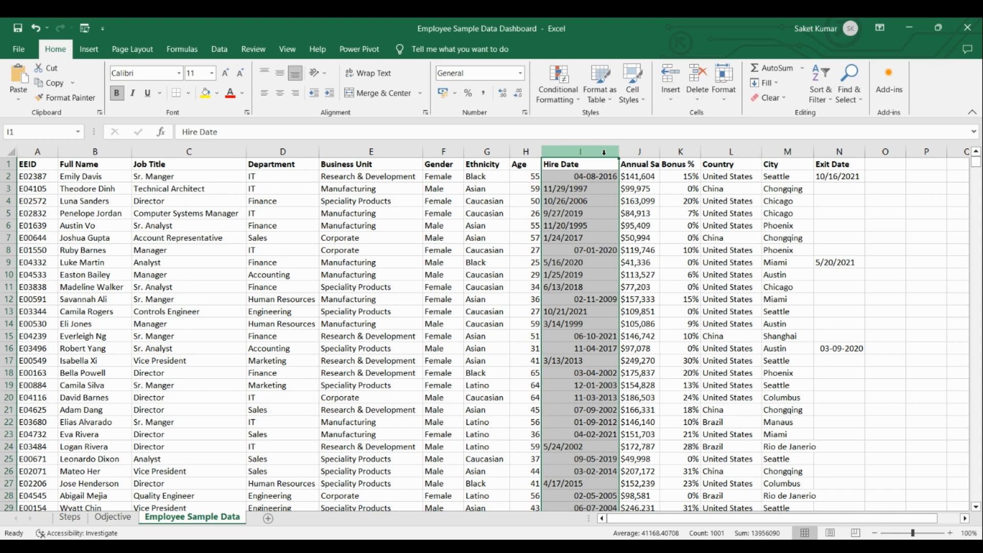
click(228, 49)
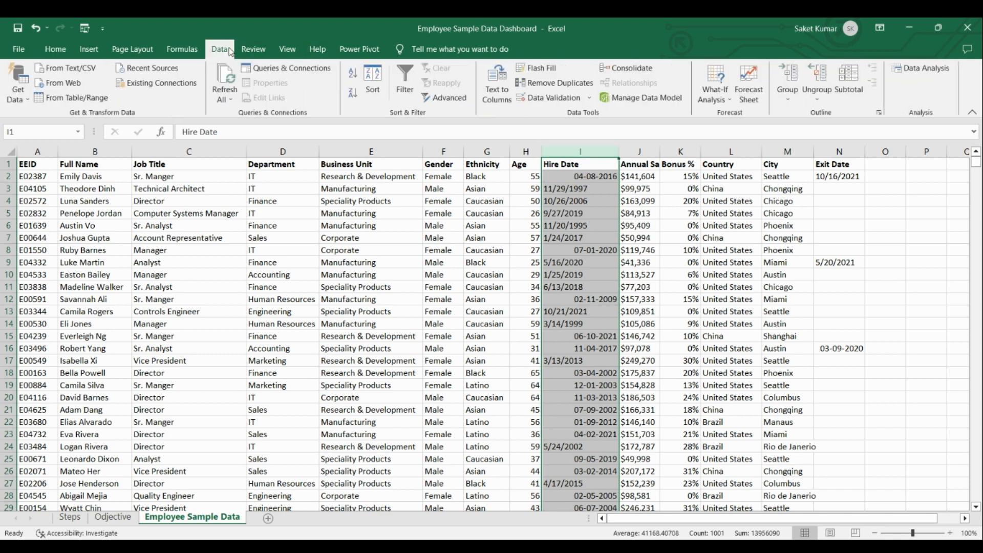
click(505, 91)
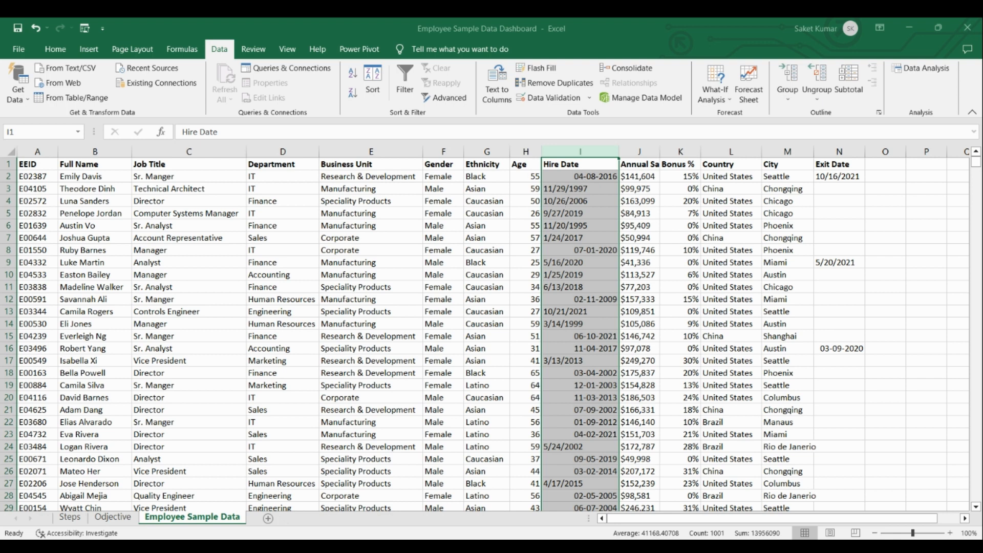
click(598, 338)
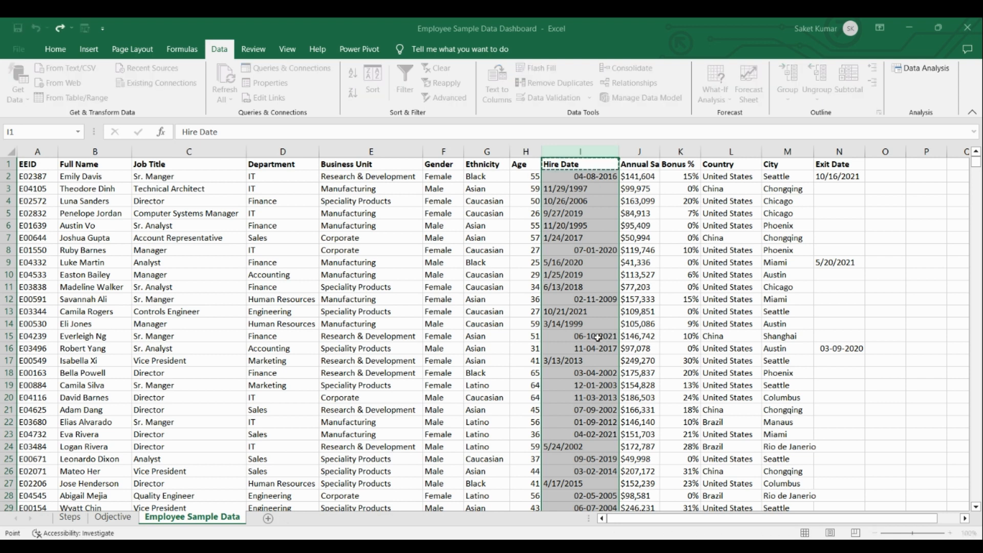
click(886, 163)
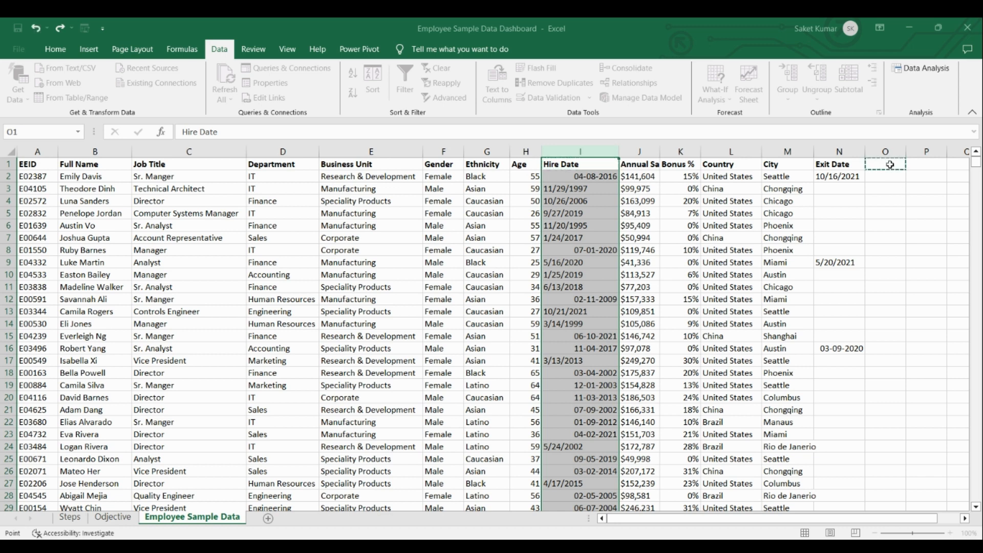
click(606, 229)
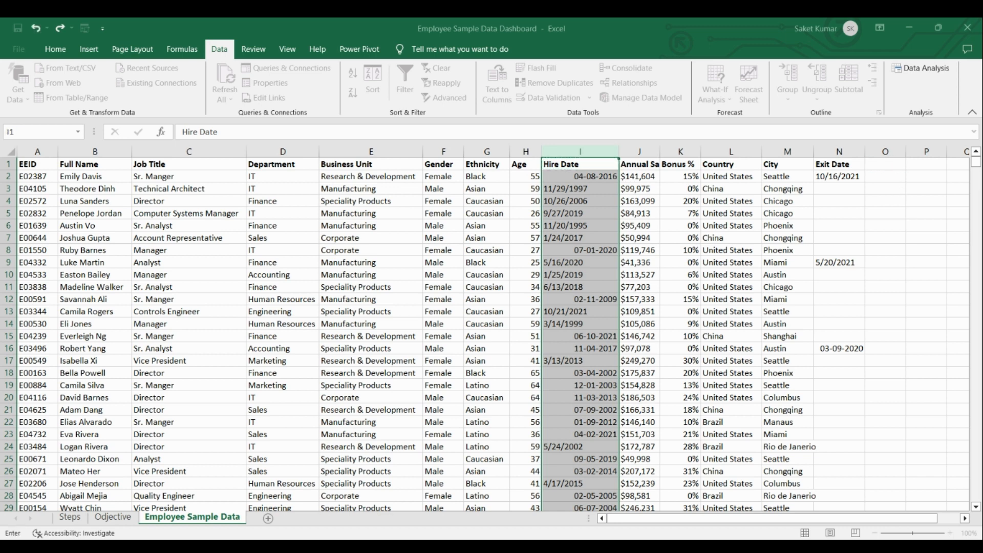
click(564, 481)
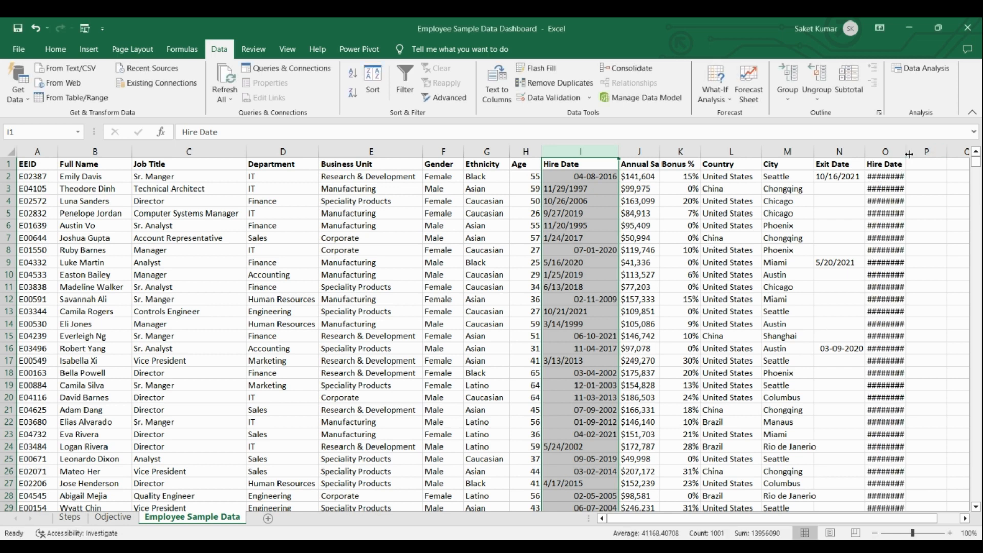
drag(906, 151, 937, 151)
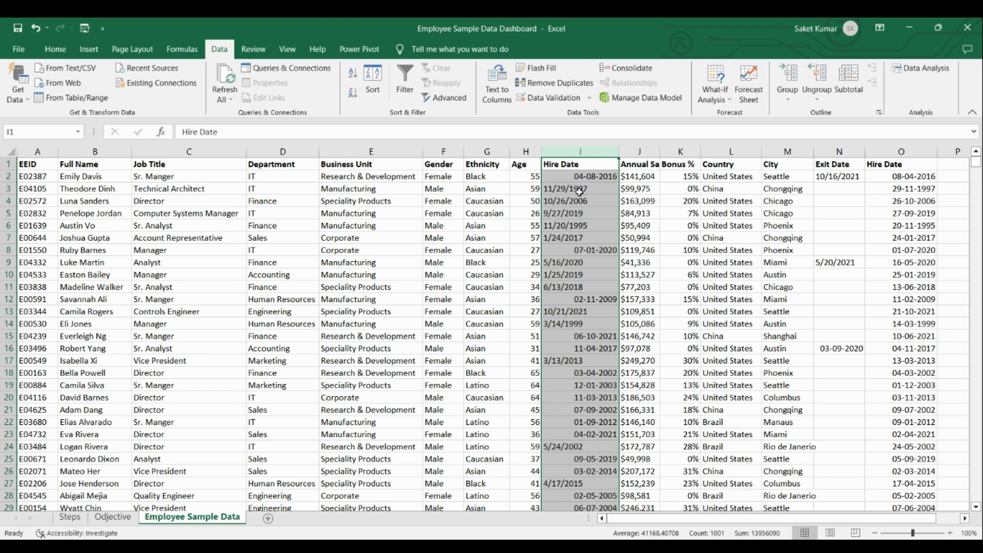
Inspect the number formats of the first two converted Hire Date values, in cells O2 and O3.
click(886, 176)
right_click(885, 176)
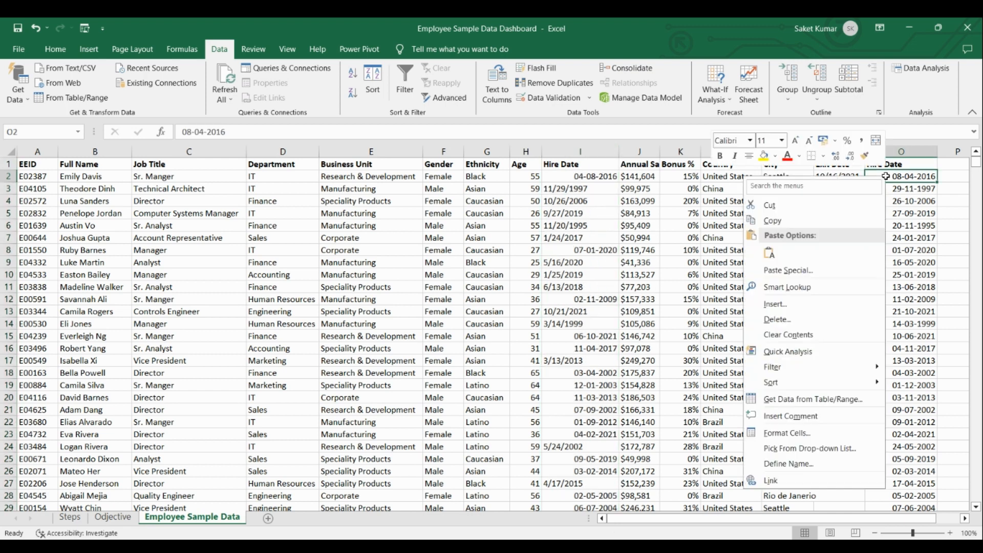
click(822, 433)
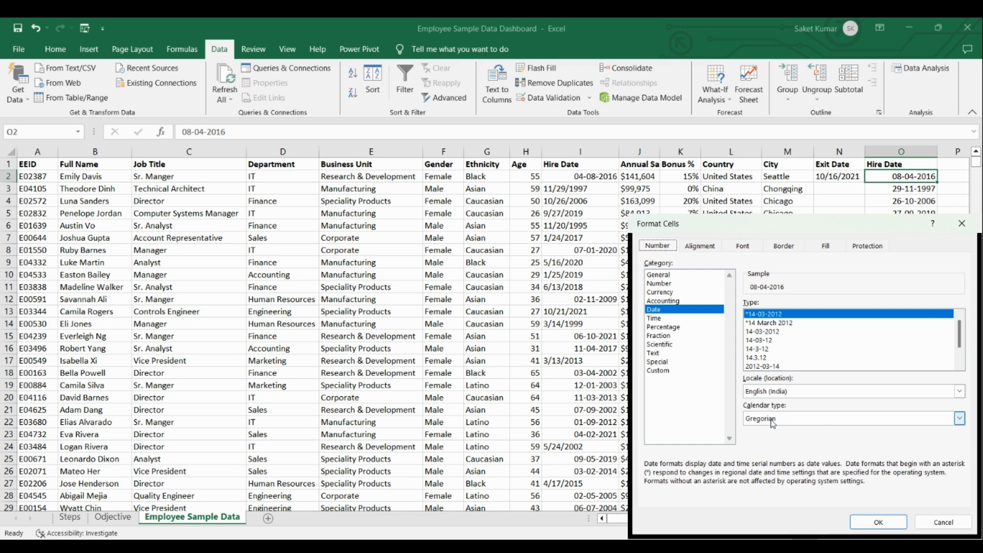
click(878, 522)
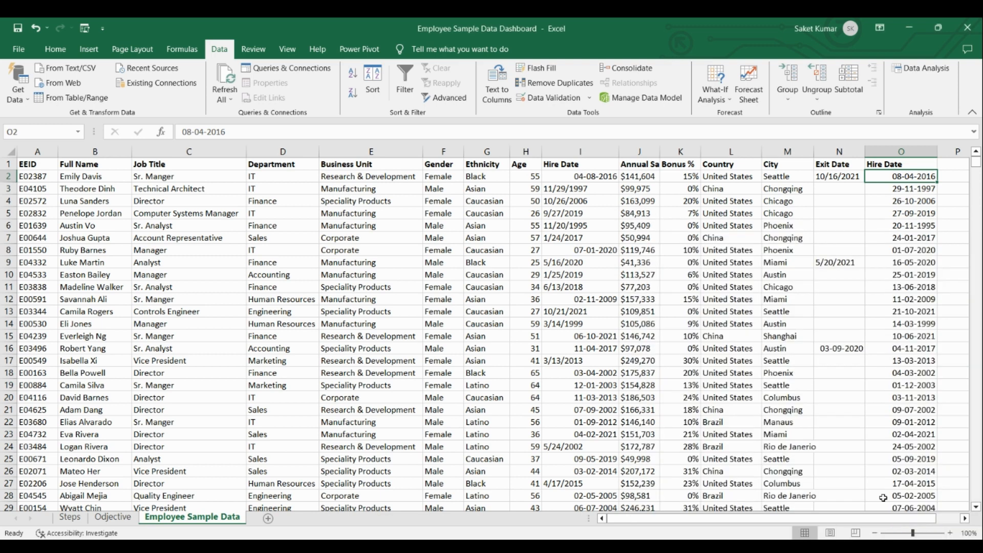
click(883, 191)
right_click(882, 191)
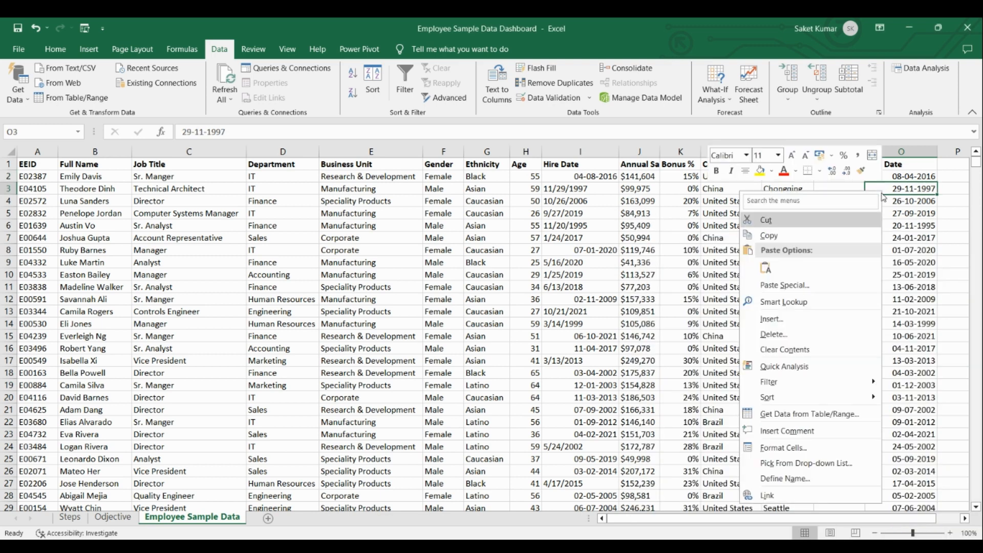
click(834, 446)
click(657, 311)
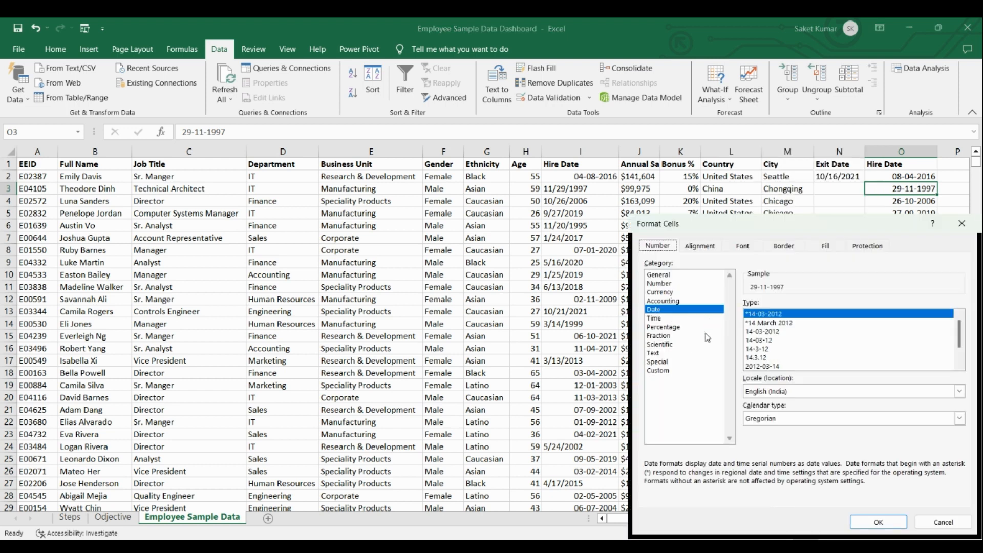
click(961, 224)
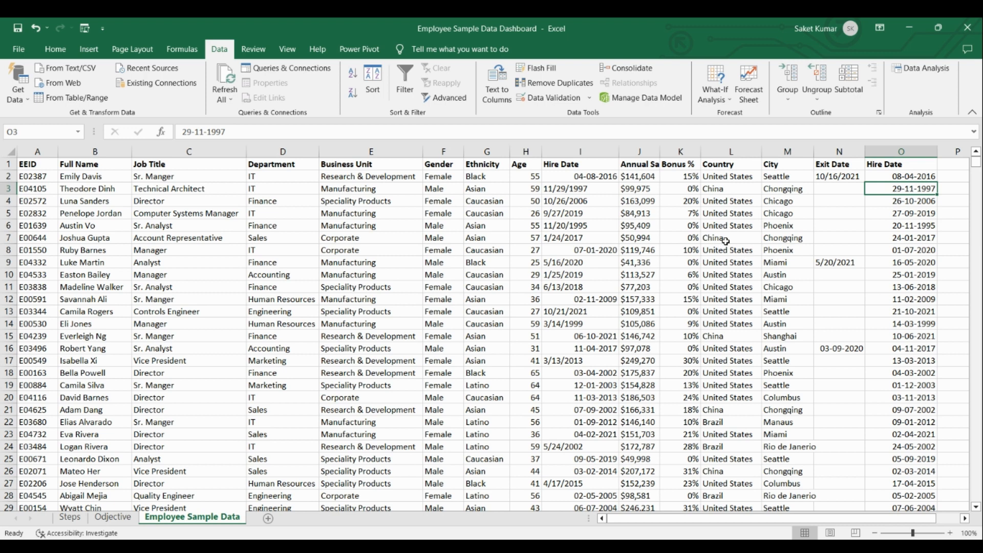
Delete the original Hire Date column I with the inconsistent dates.
click(593, 151)
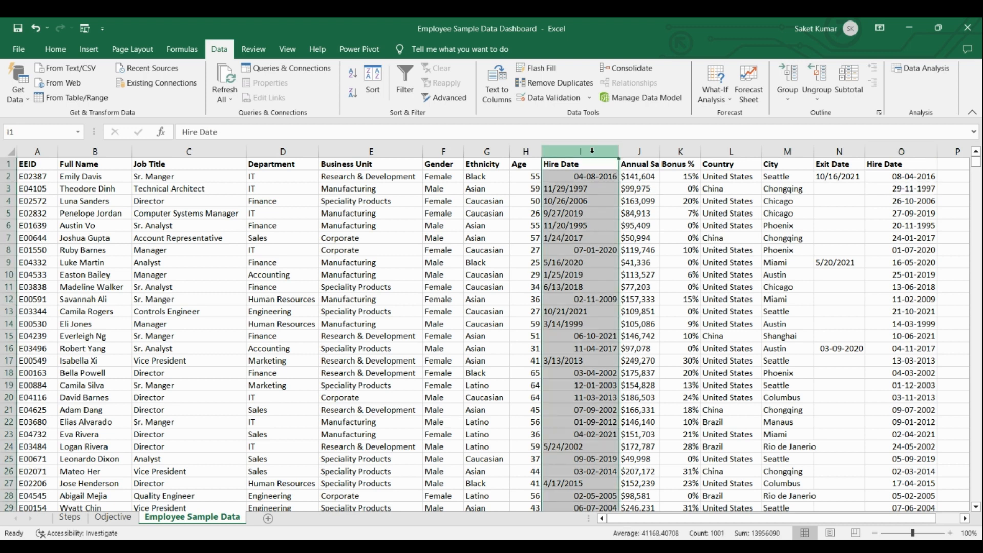
right_click(592, 152)
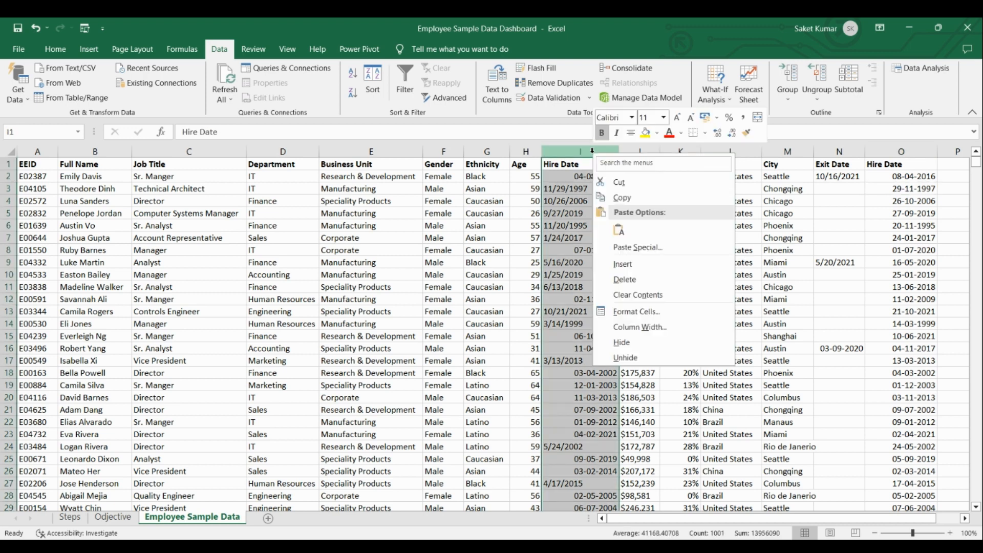
click(656, 278)
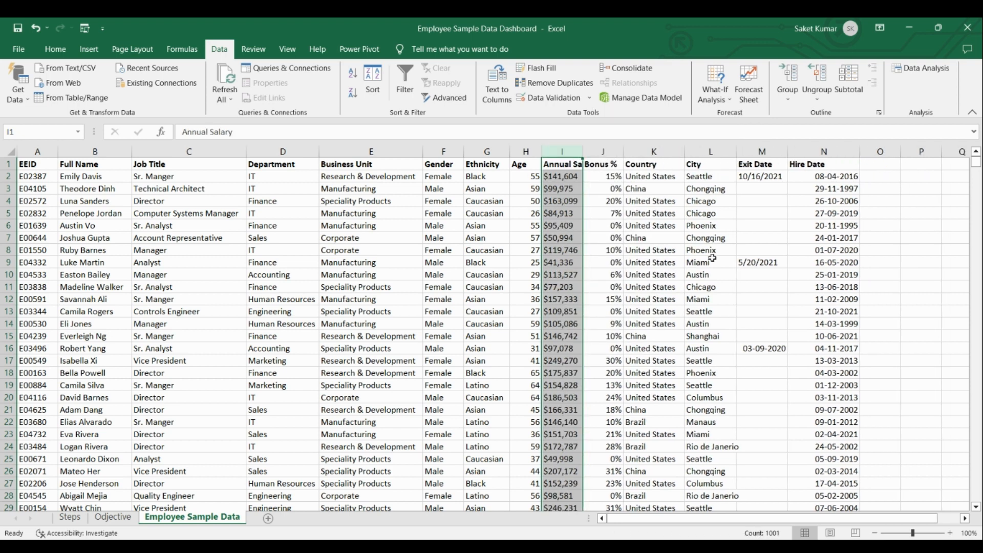
click(914, 248)
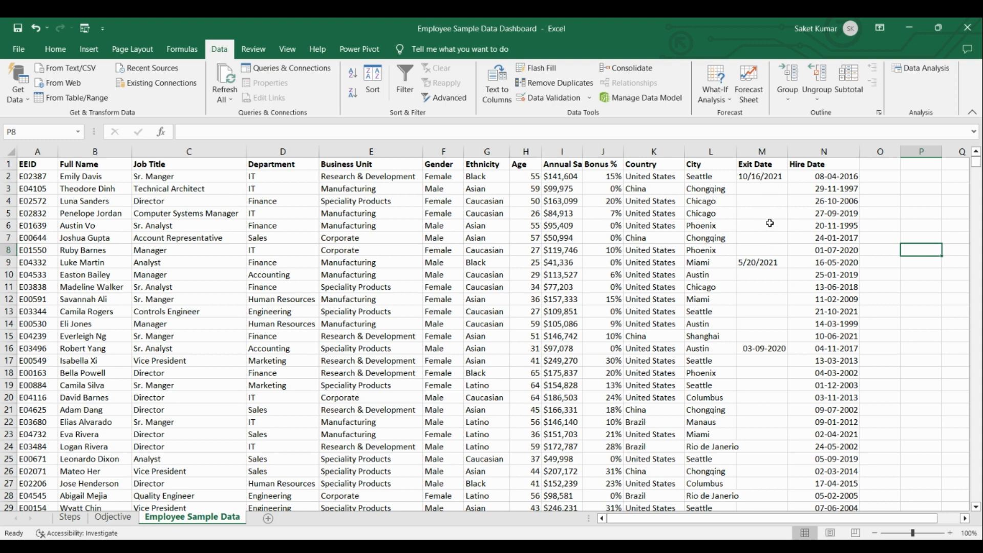
Convert the Exit Date column with Text to Columns into MDY dates output at cell O1, and widen column O to show them.
click(769, 152)
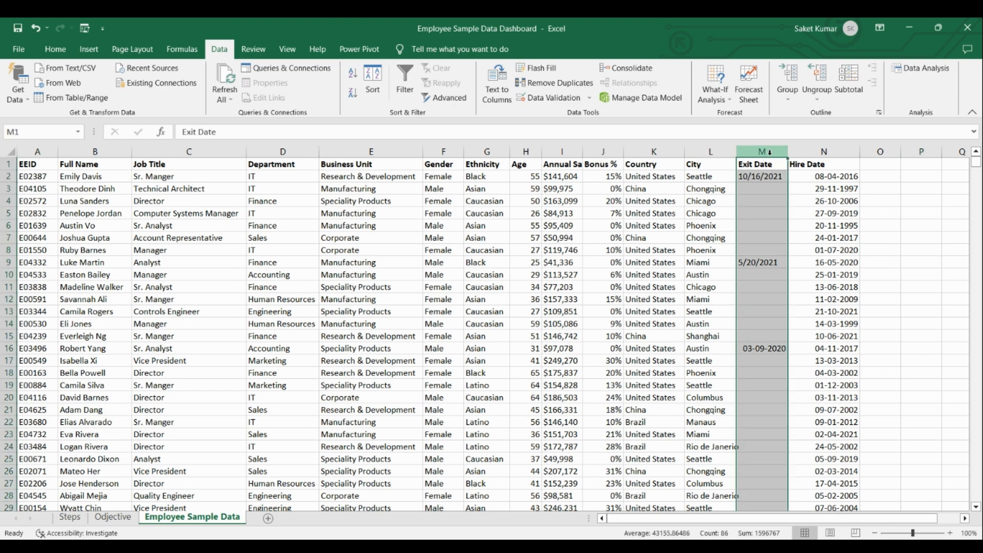
click(499, 94)
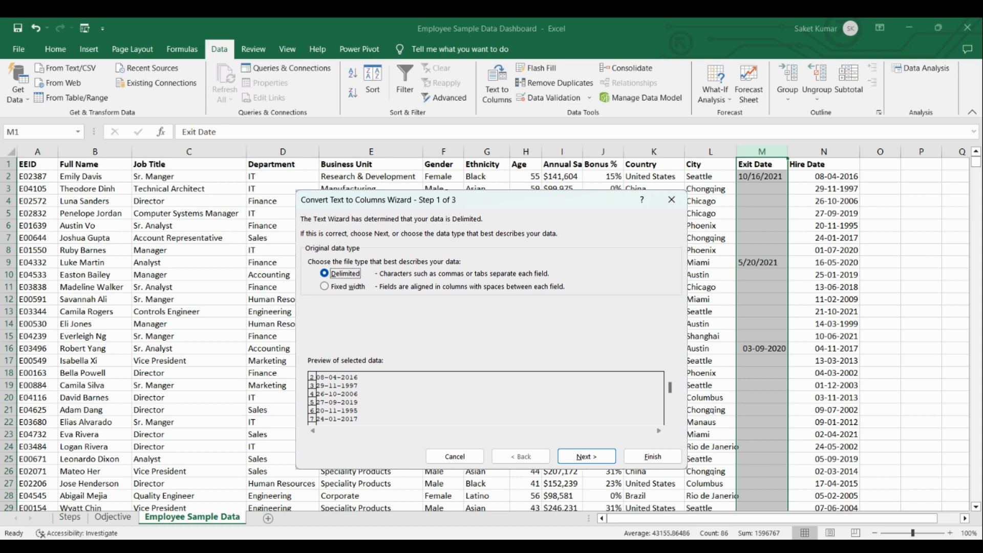
key(Return)
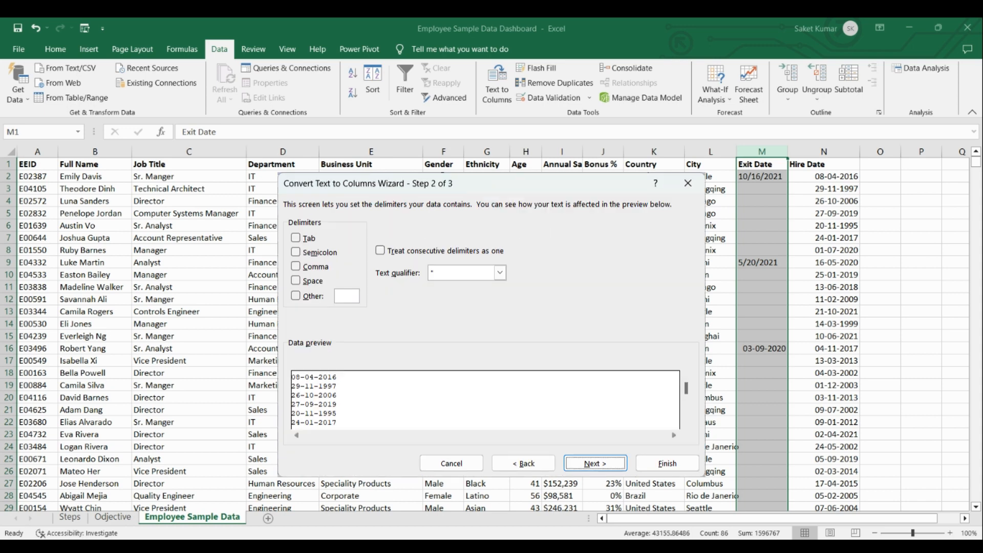
key(Return)
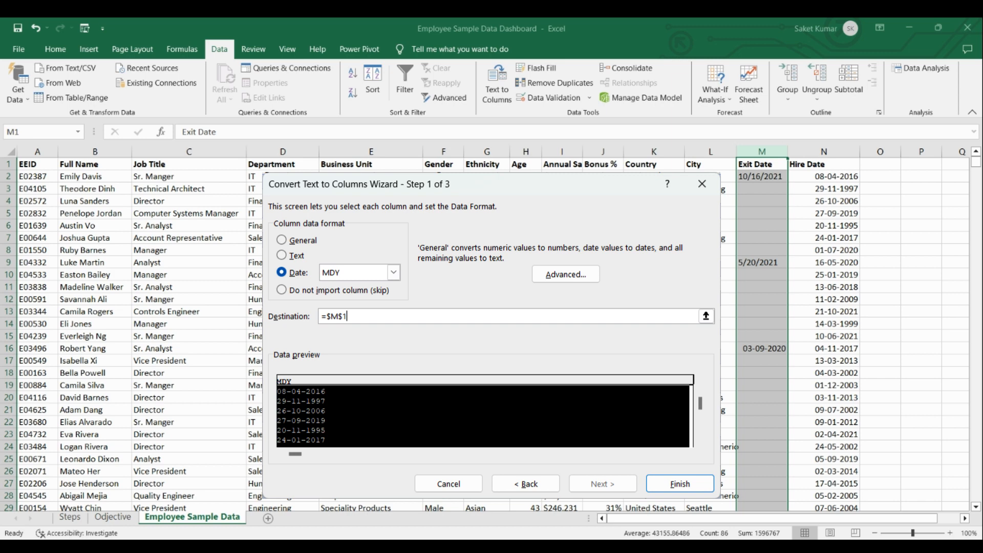
click(382, 316)
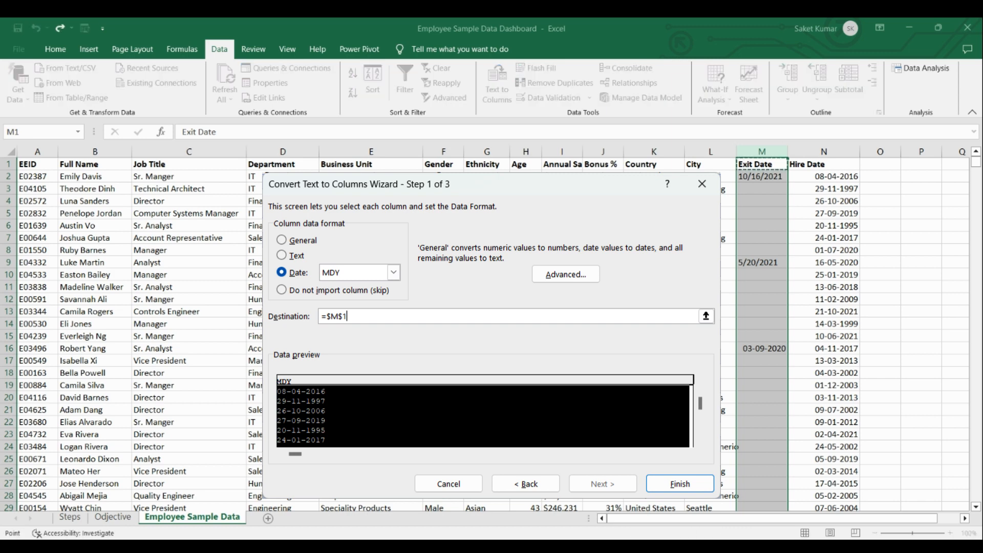
click(882, 165)
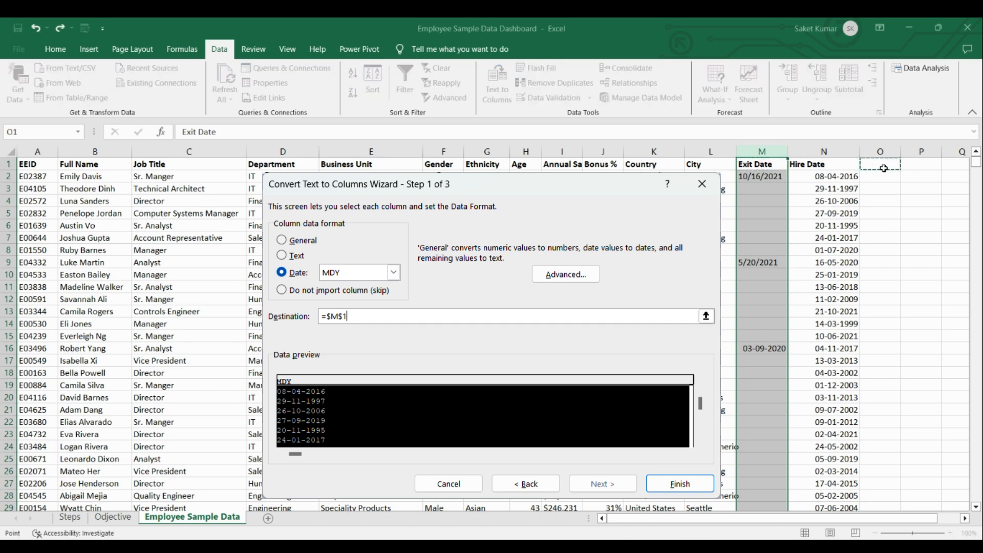
key(BackSpace)
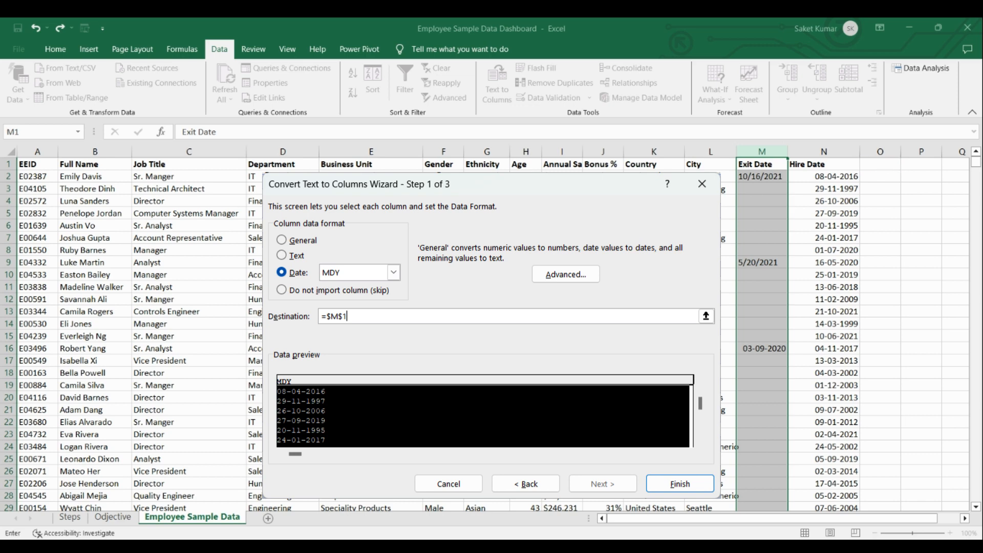
key(Return)
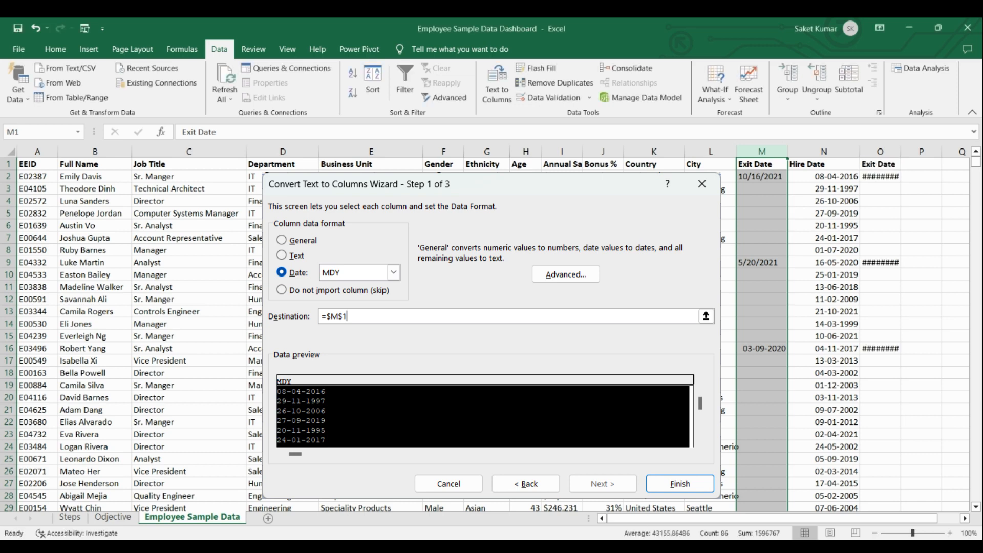
drag(901, 151, 928, 151)
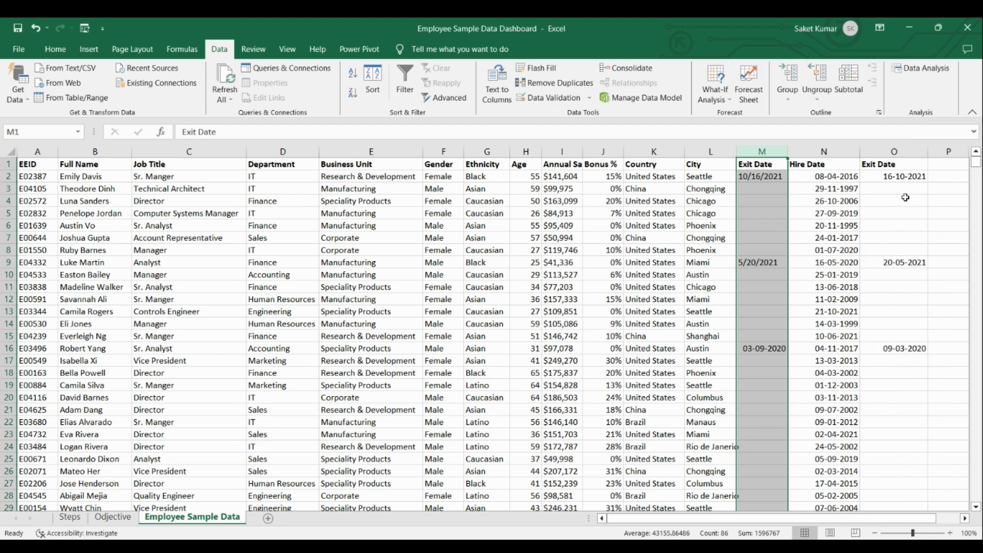
Delete the original Exit Date column M, keeping the converted copy.
right_click(773, 153)
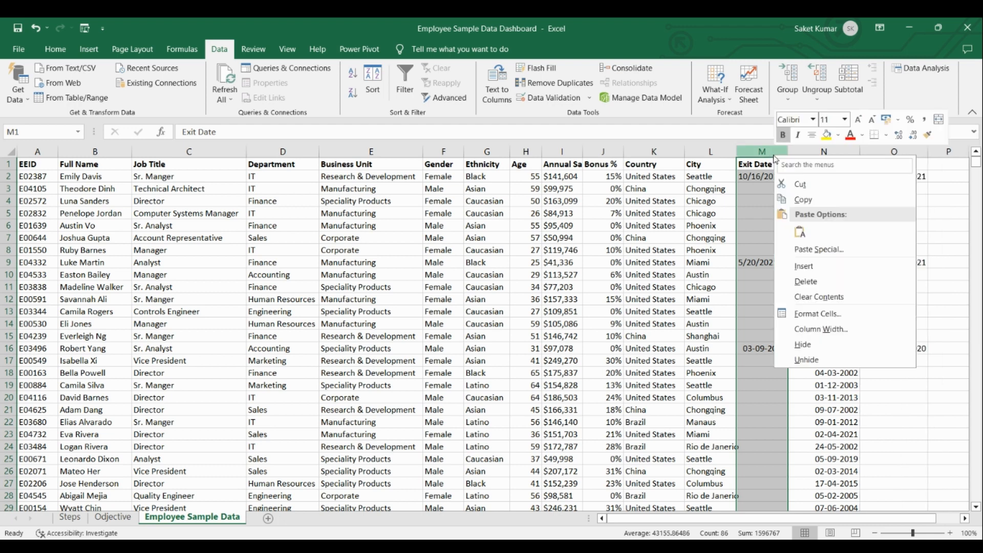
click(825, 279)
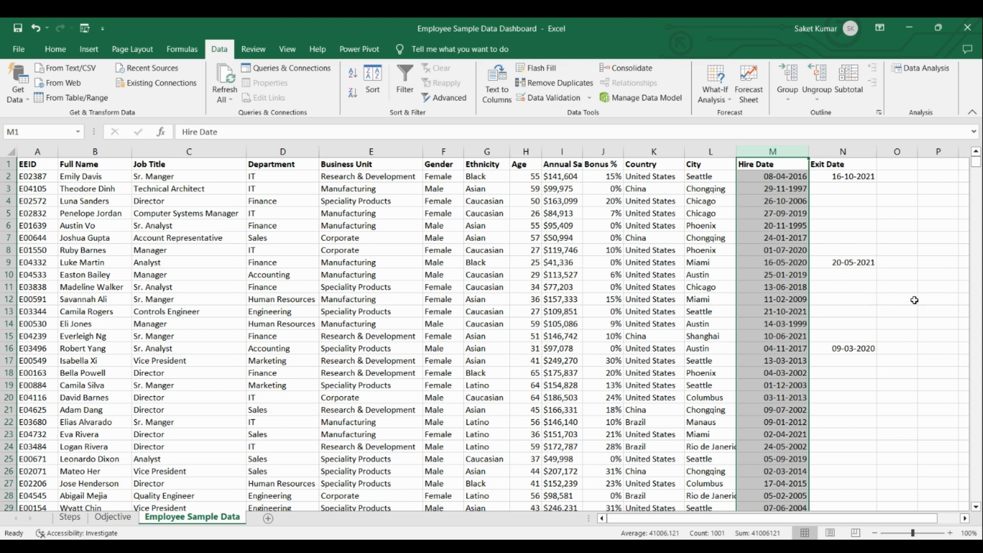
click(898, 301)
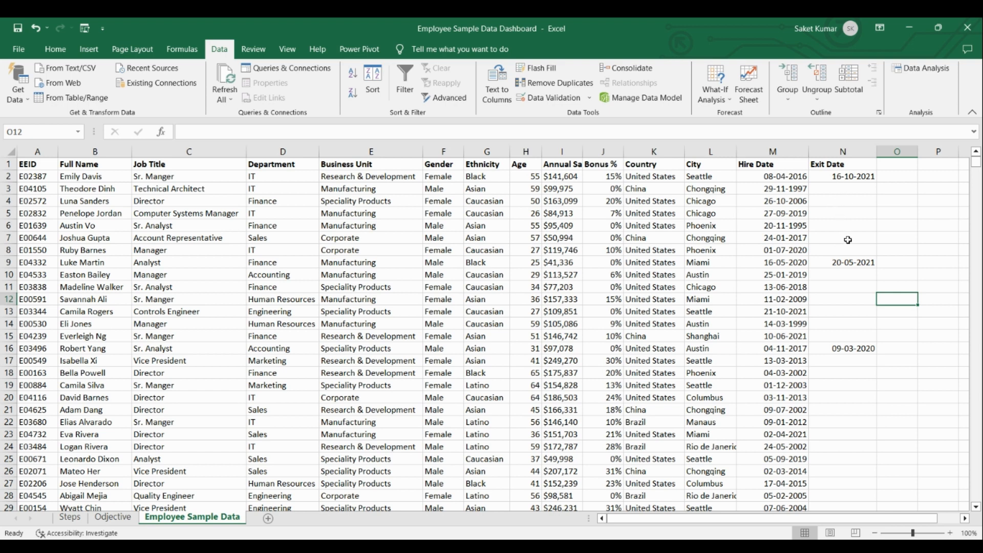
Replace all blank cells in the Exit Date column with "Not Applicable" and widen the column slightly.
click(830, 152)
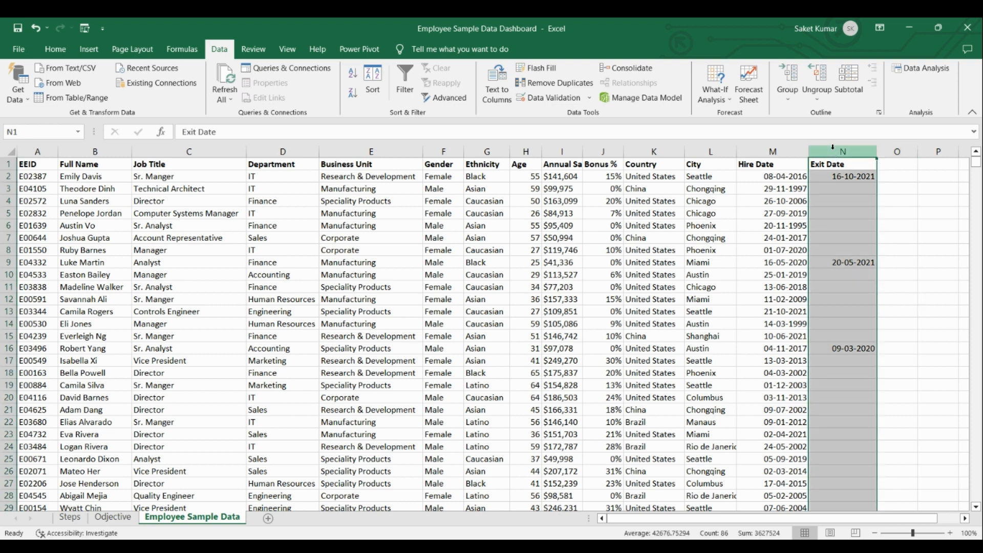
click(61, 50)
click(849, 100)
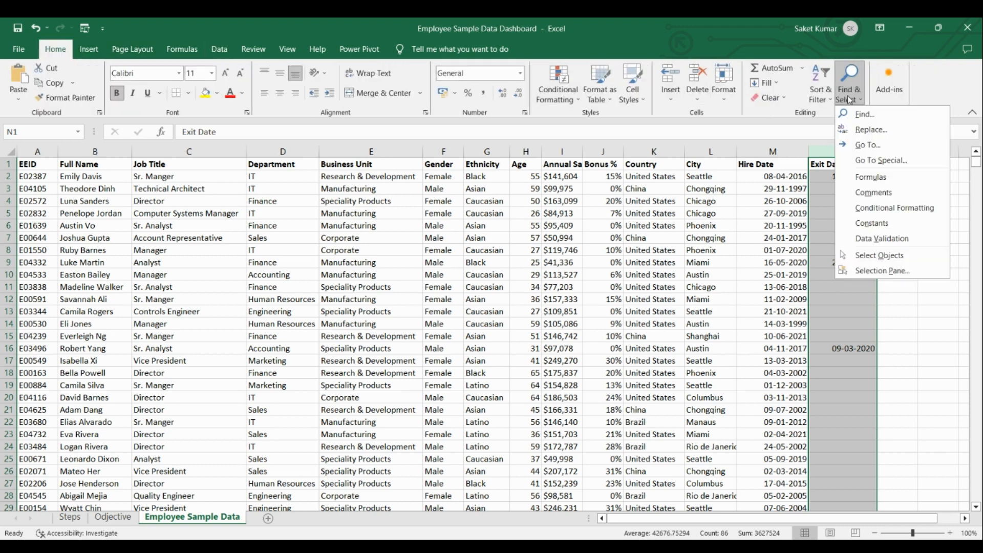
click(883, 130)
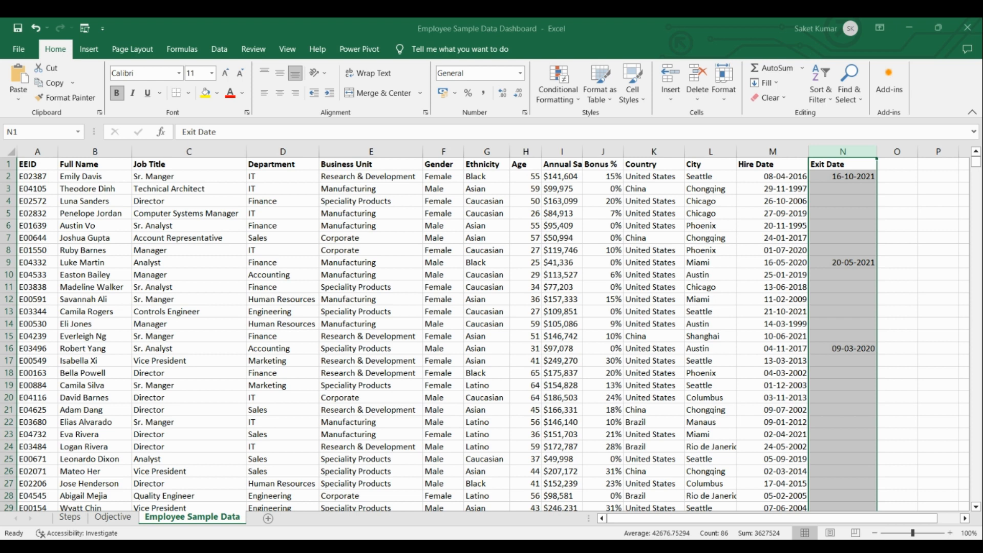
key(alt+a)
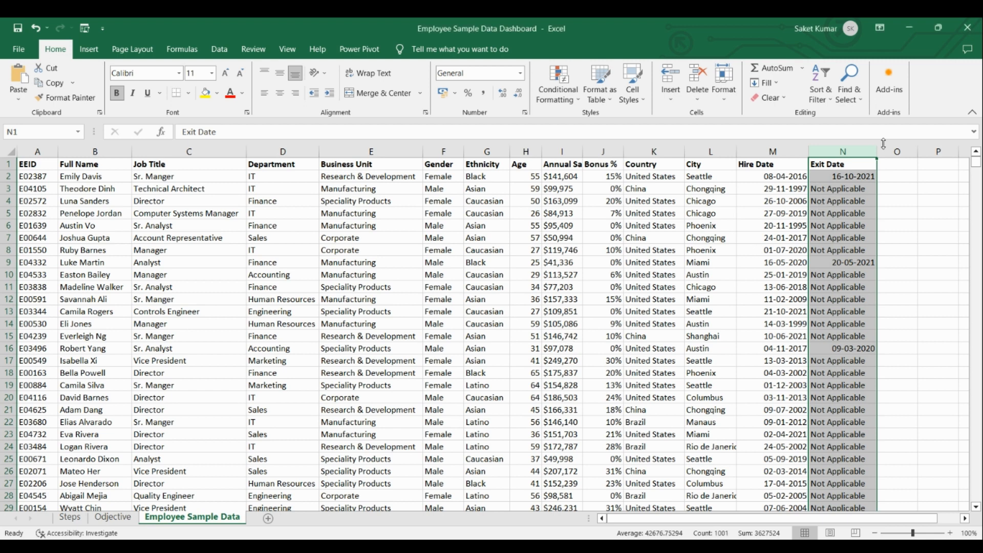
drag(883, 144, 894, 146)
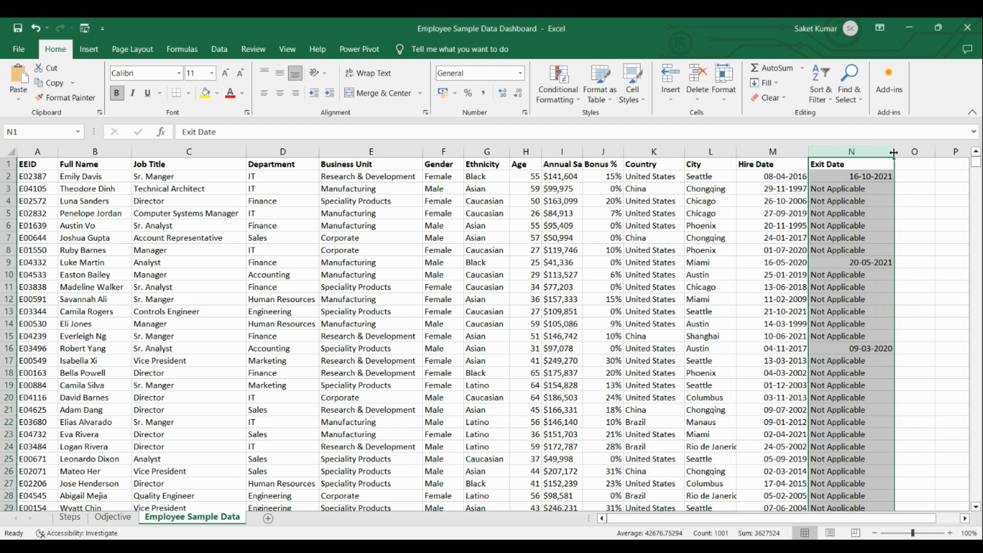
Add a "Status" header in cell O1, beside the Exit Date column, and widen column O.
click(900, 223)
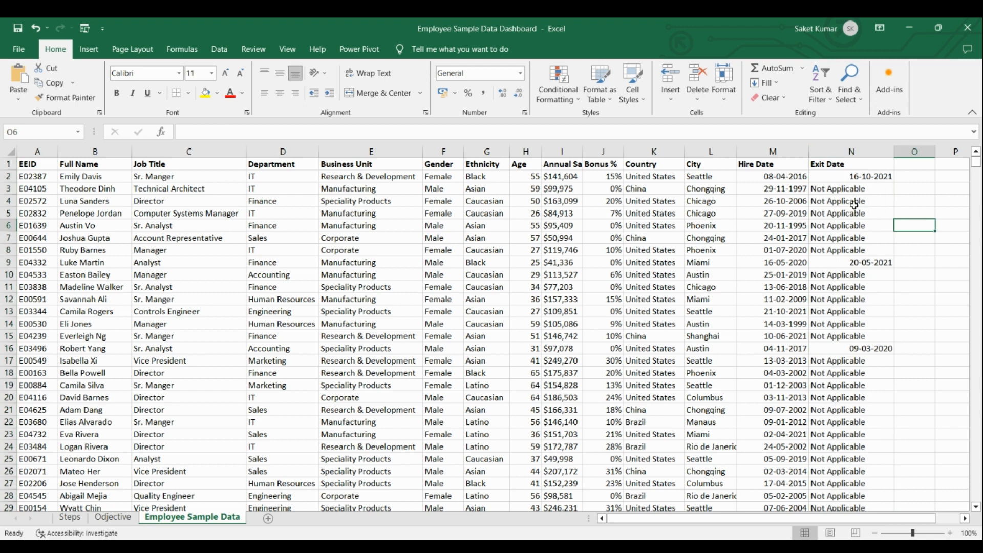
click(965, 519)
click(965, 519)
click(965, 518)
click(965, 518)
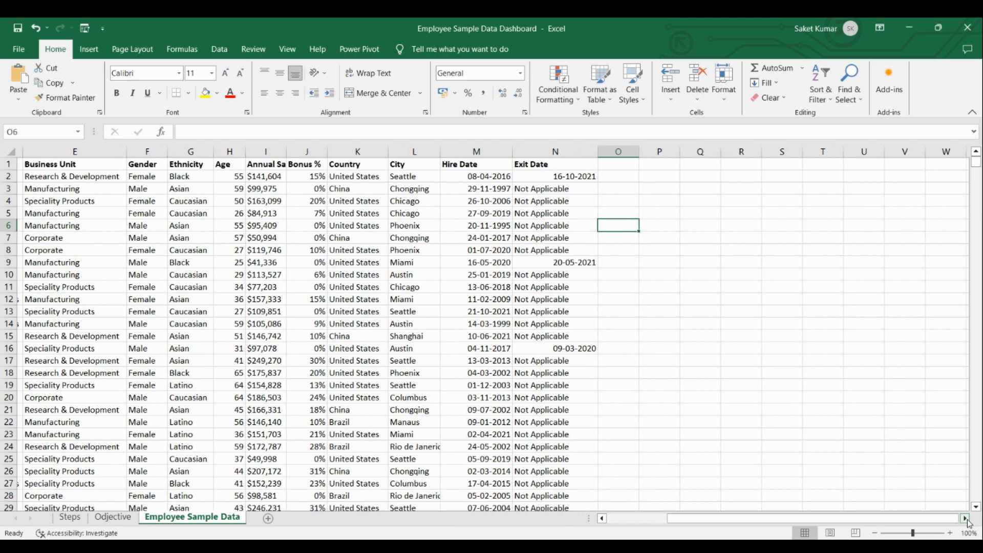
click(616, 164)
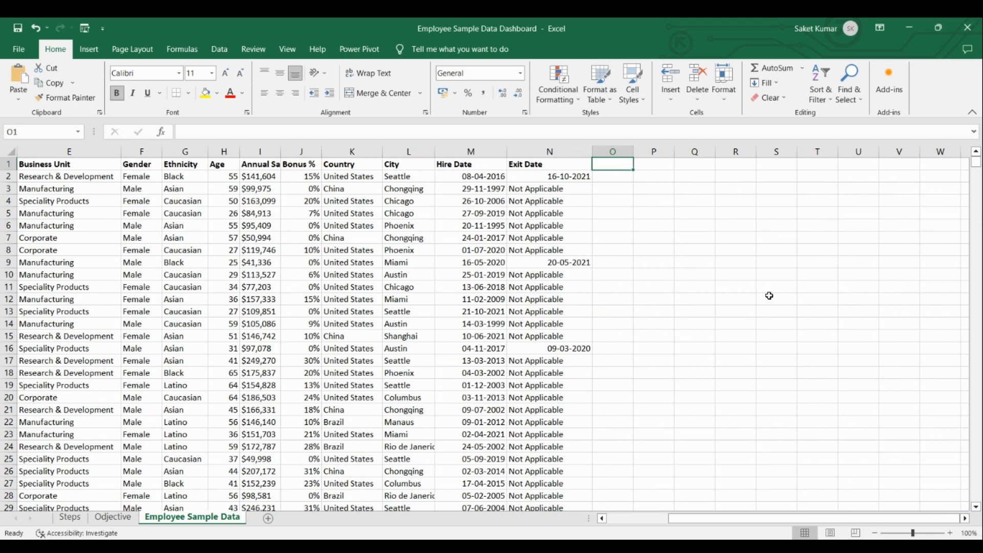
text(Status)
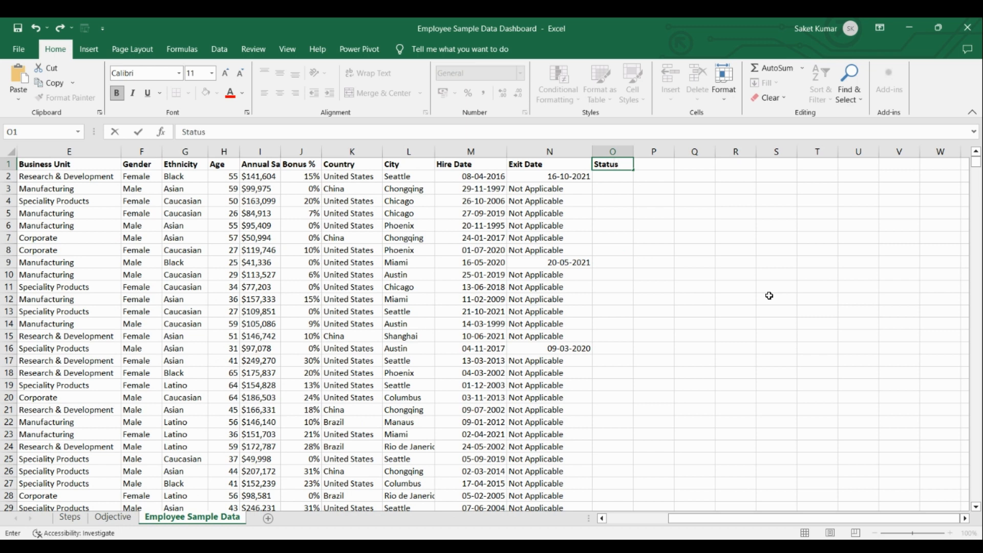
key(Return)
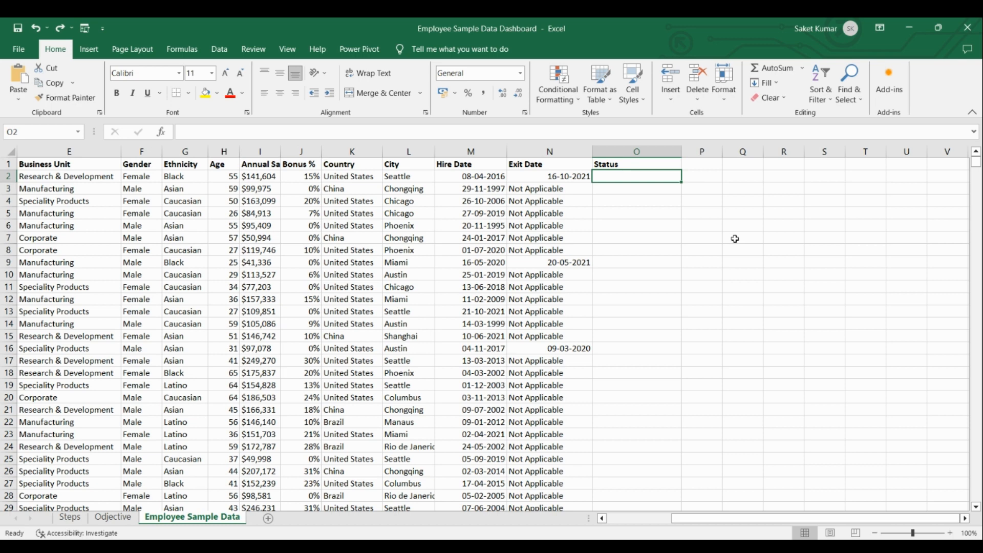
Start an IF formula in cell O2 that tests whether the exit date in N2 equals "Not Applicable".
double_click(619, 176)
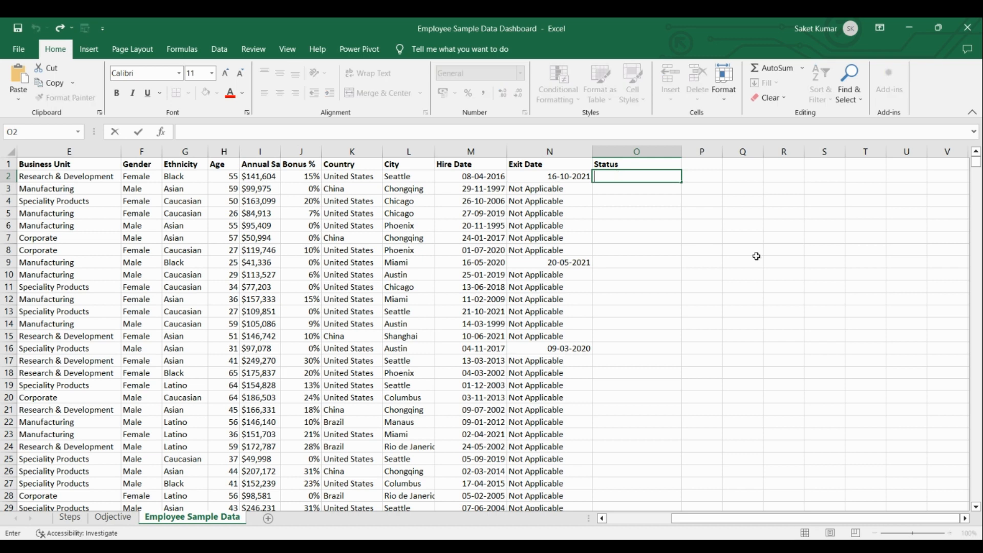
text(=I)
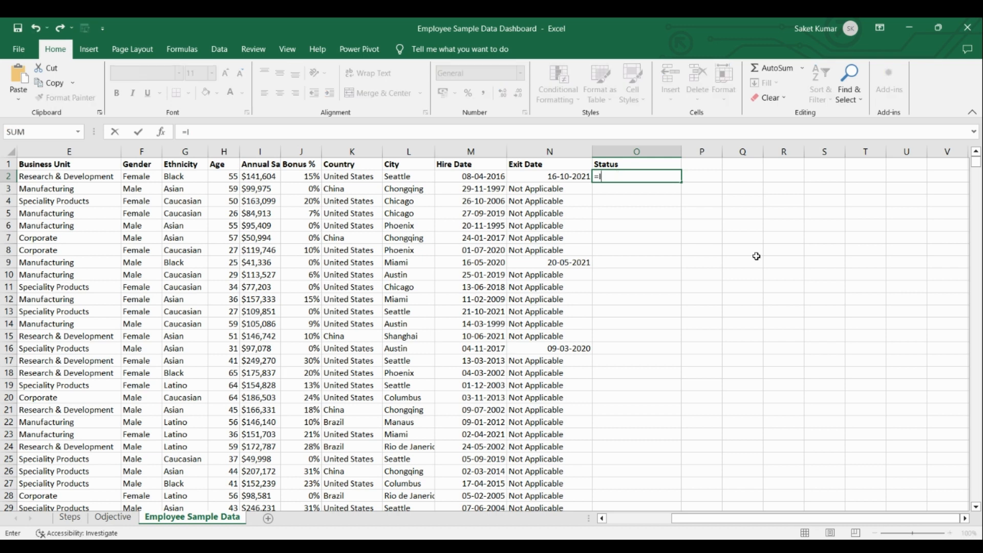
text(f()
click(549, 176)
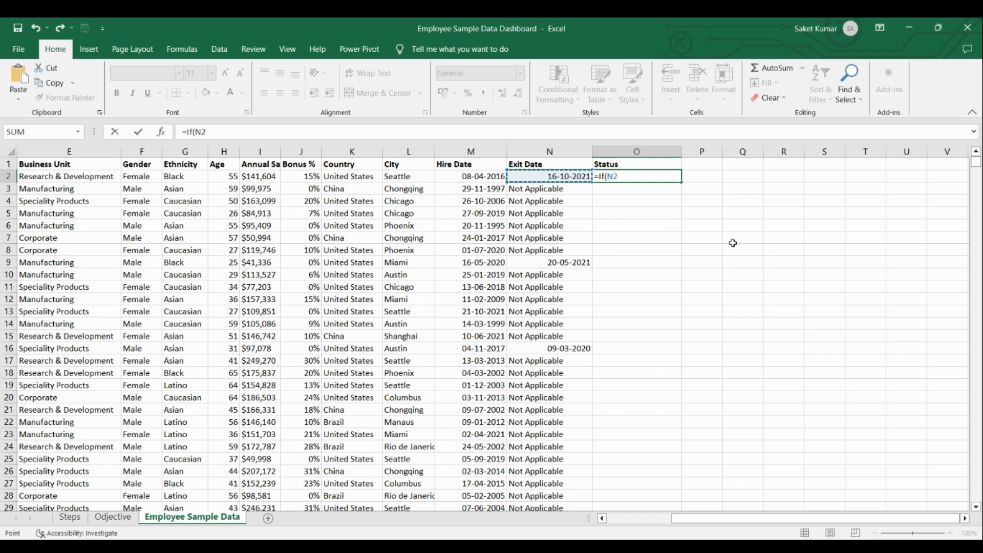
text(=)
click(545, 192)
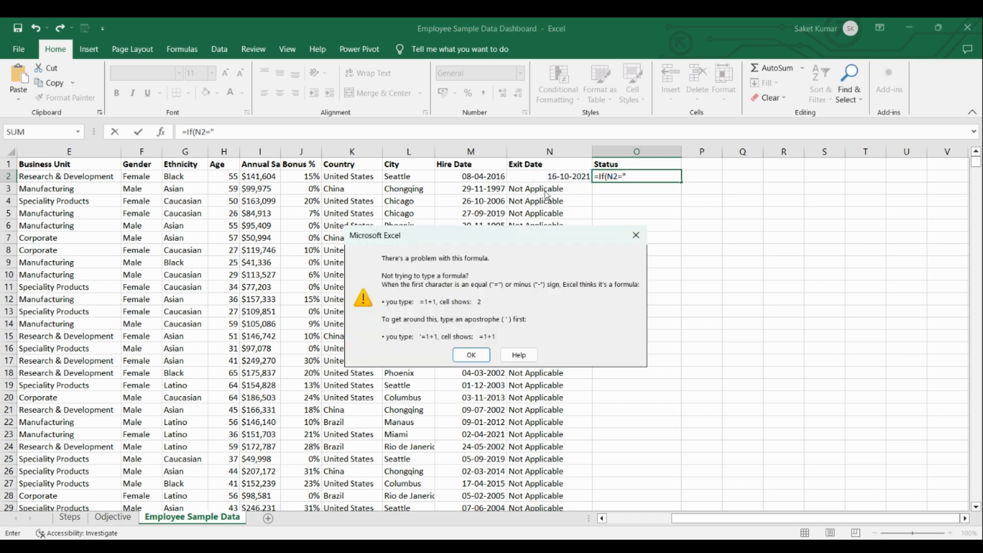
click(635, 237)
text(")
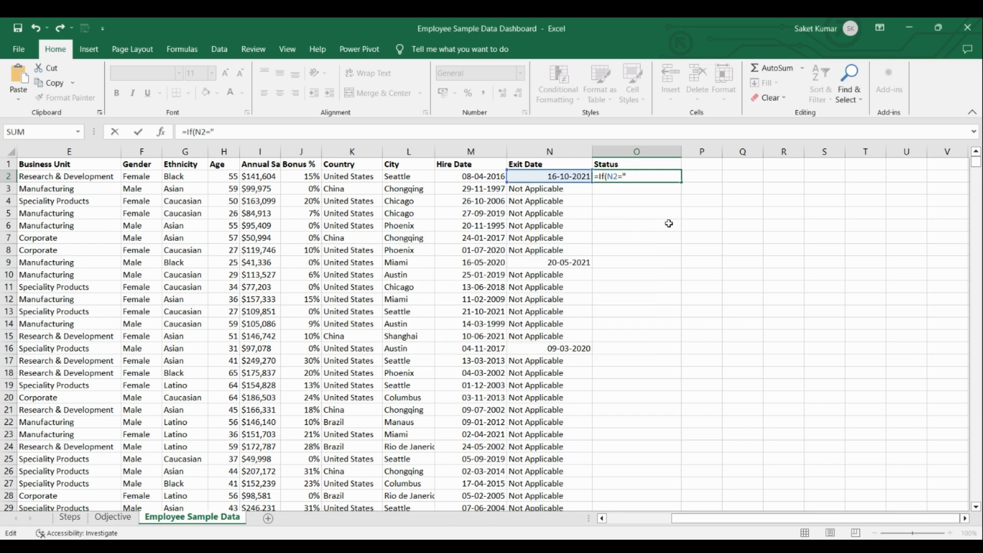
text(Not Applicable)
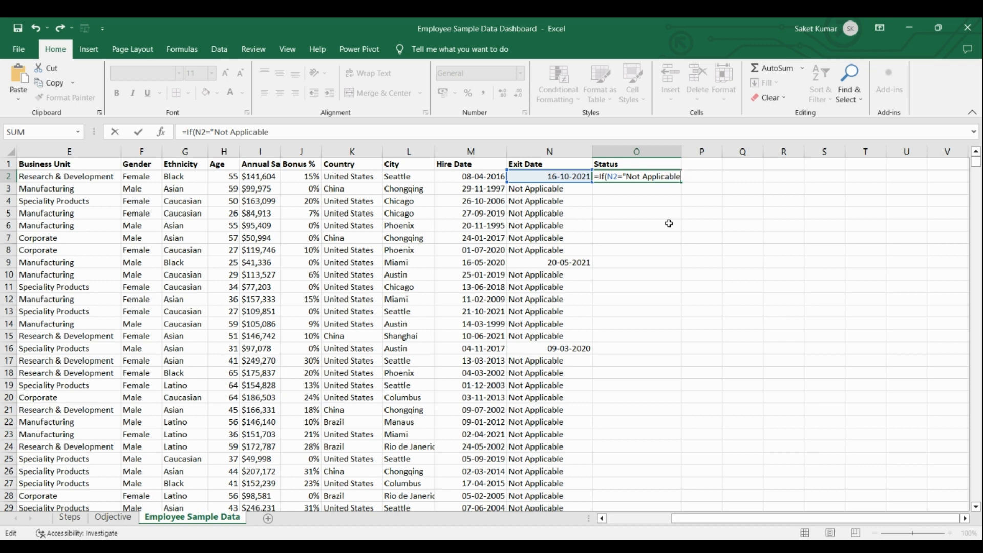
text(",)
Complete the IF formula in O2 so it returns "Working" when the condition is true and "left" otherwise.
text(Working, left)
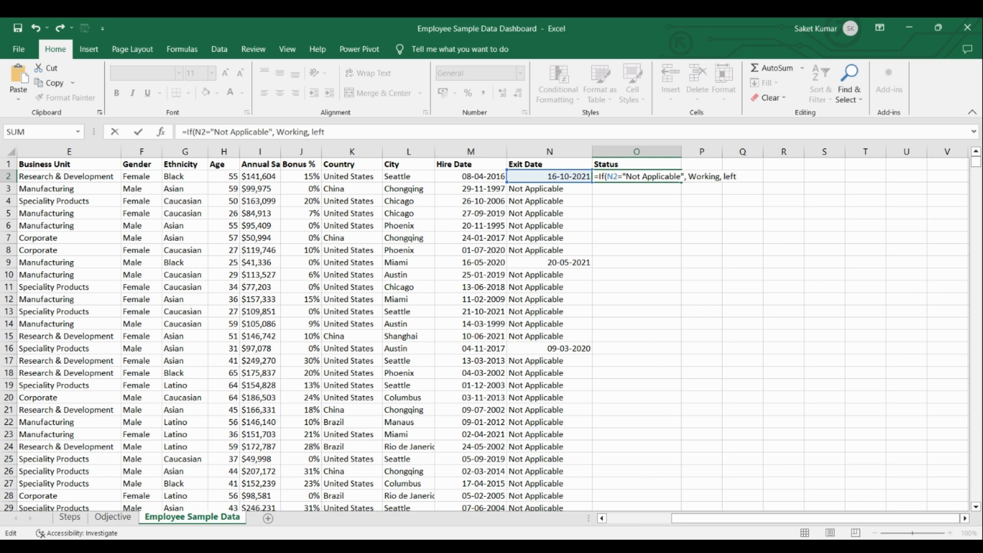
click(617, 546)
click(690, 178)
text(")
click(722, 176)
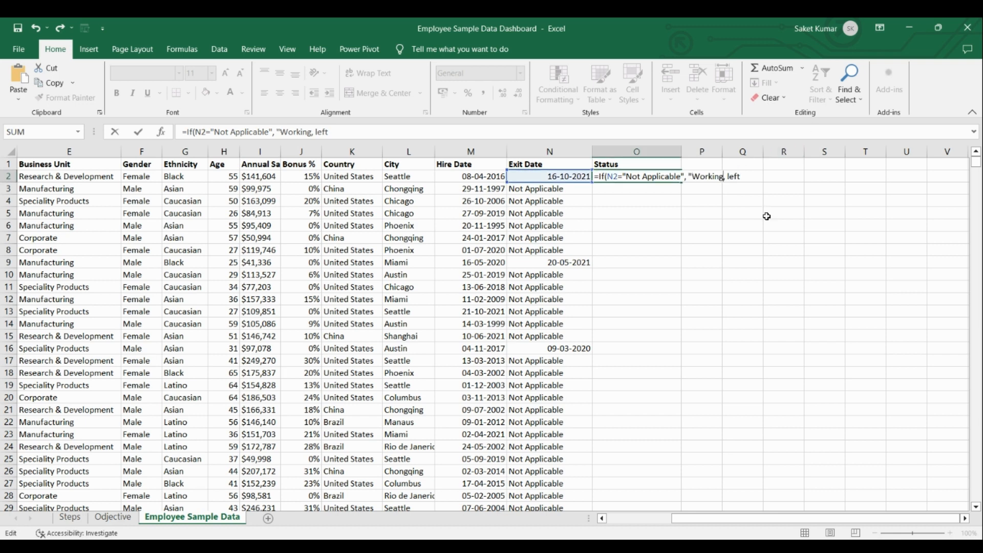
text(")
click(731, 176)
text("left"))
key(Return)
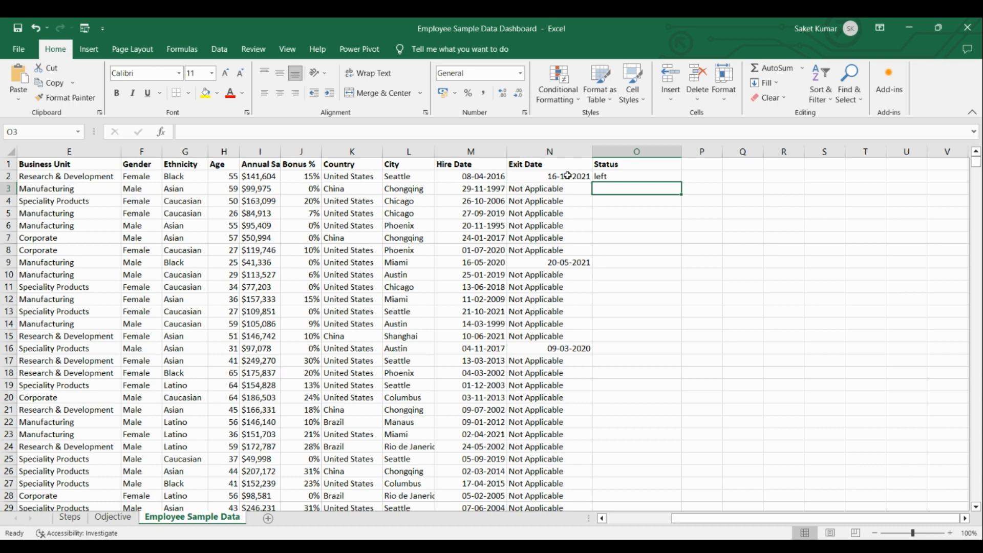
Fill the Status formula from O2 down through all employee rows.
click(628, 174)
double_click(681, 181)
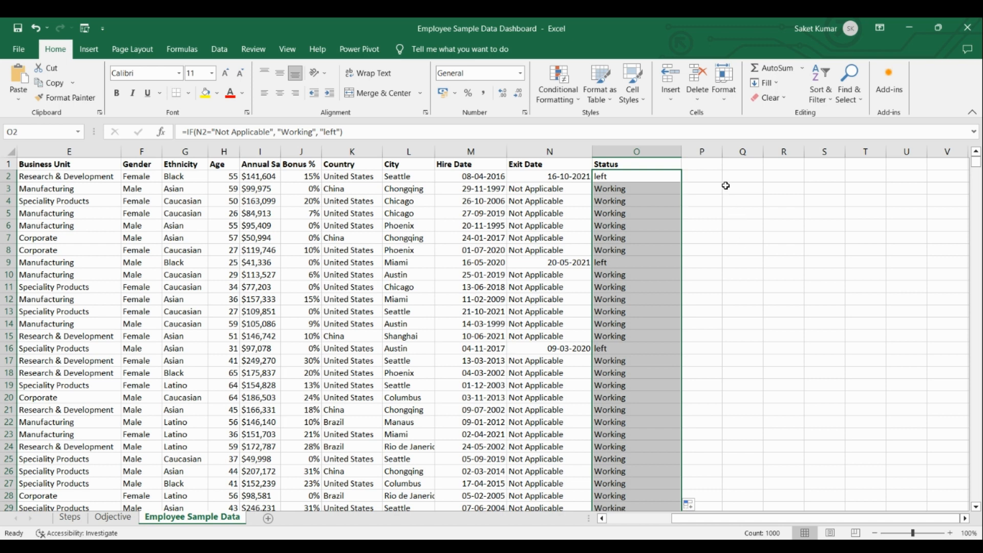
click(704, 213)
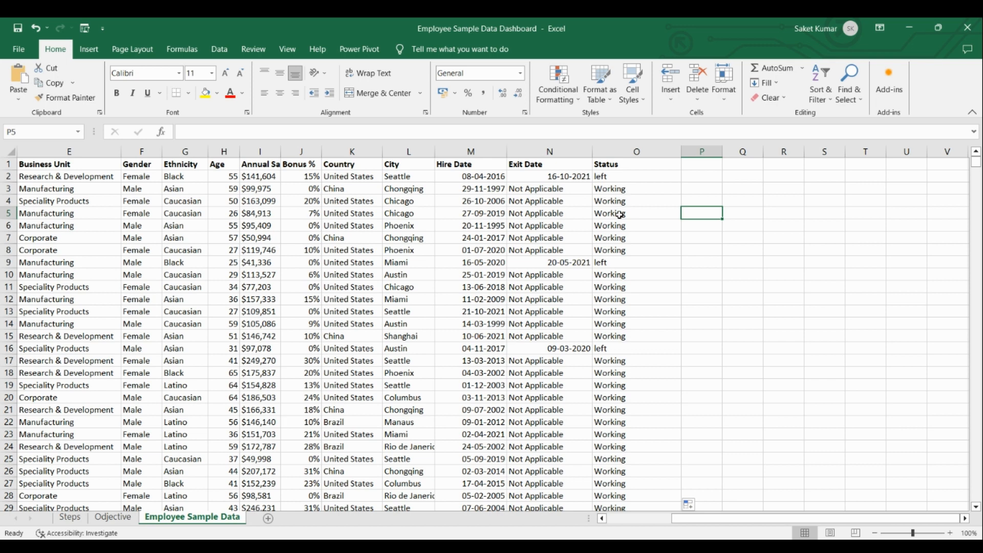
Convert the whole employee dataset, from EEID through Status, into a table with headers, and select that table by its name.
scroll(619, 214, left, 4)
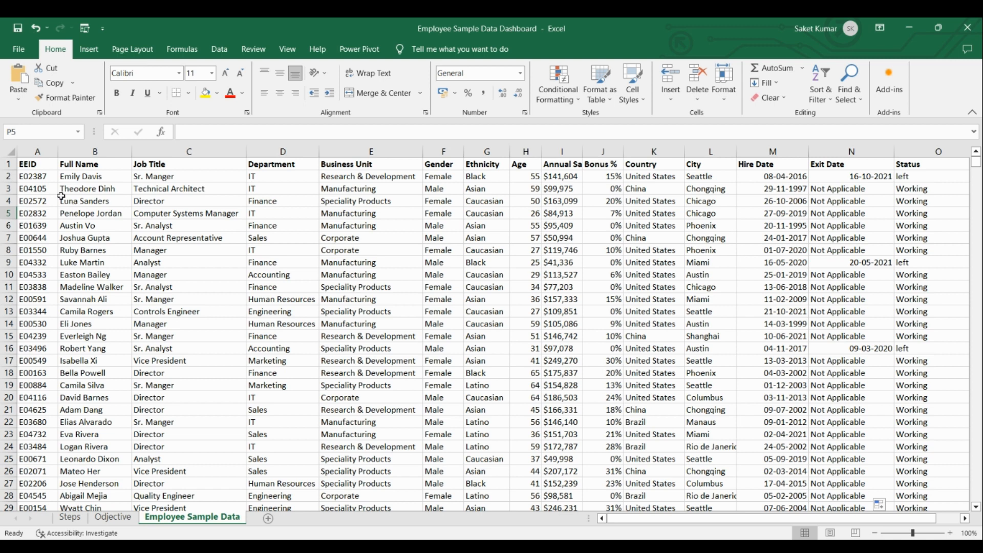
click(45, 166)
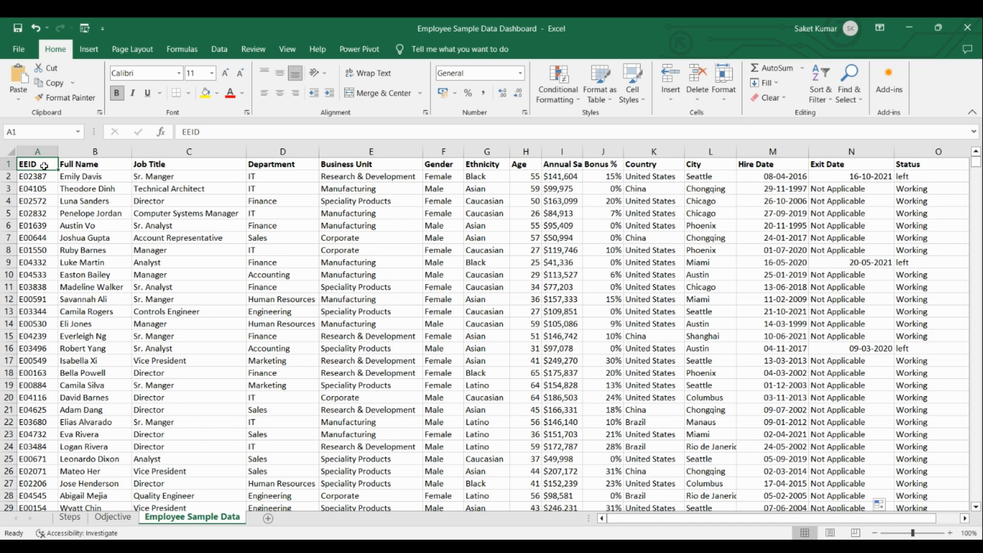
key(ctrl+shift+End)
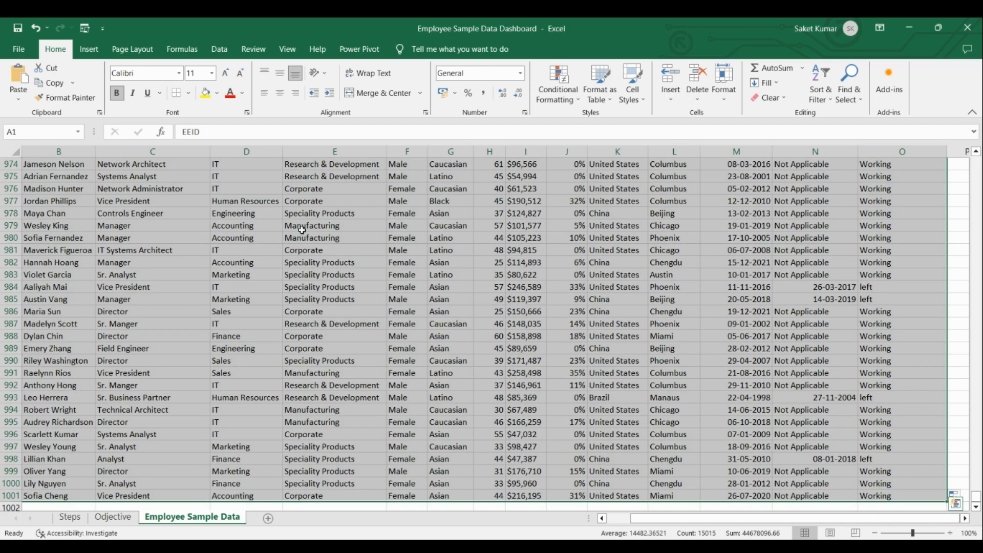
click(99, 46)
click(112, 78)
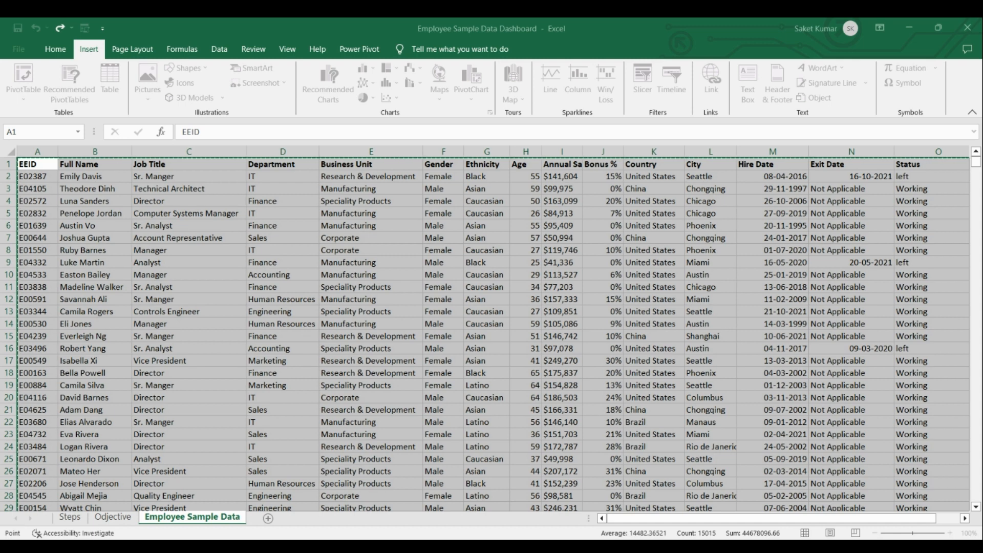
key(Return)
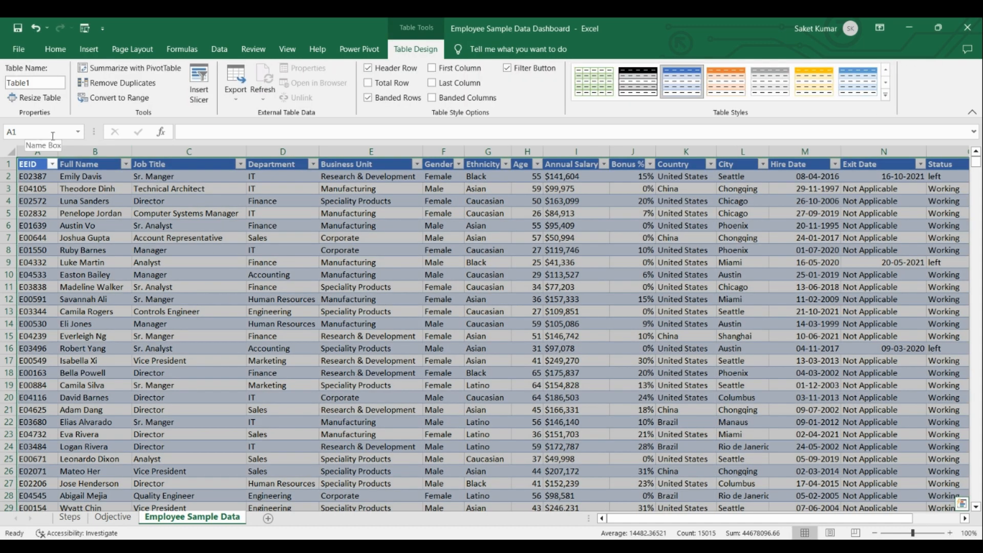
click(80, 132)
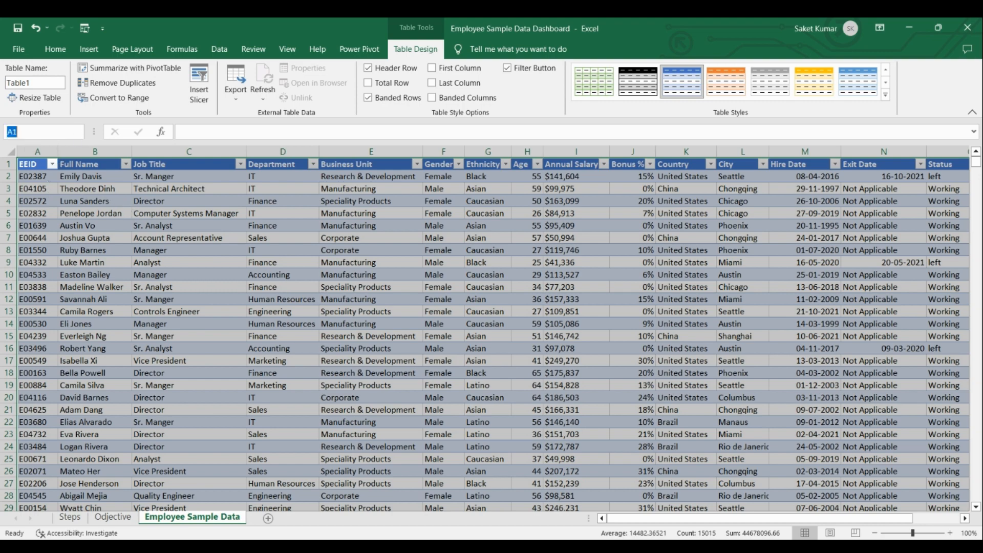
click(20, 159)
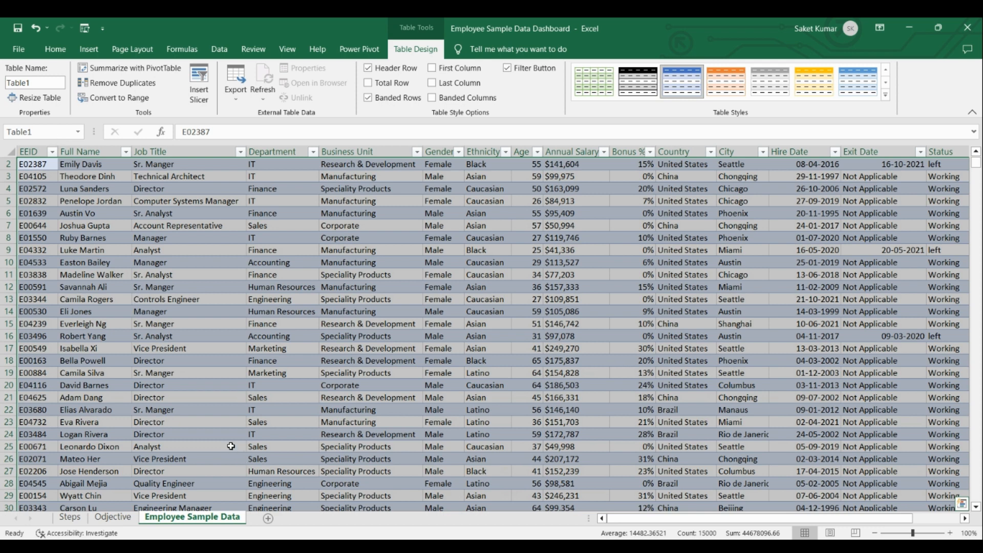
Duplicate the Employee Sample Data sheet, move the original ahead of the copy, and open the copy.
right_click(227, 520)
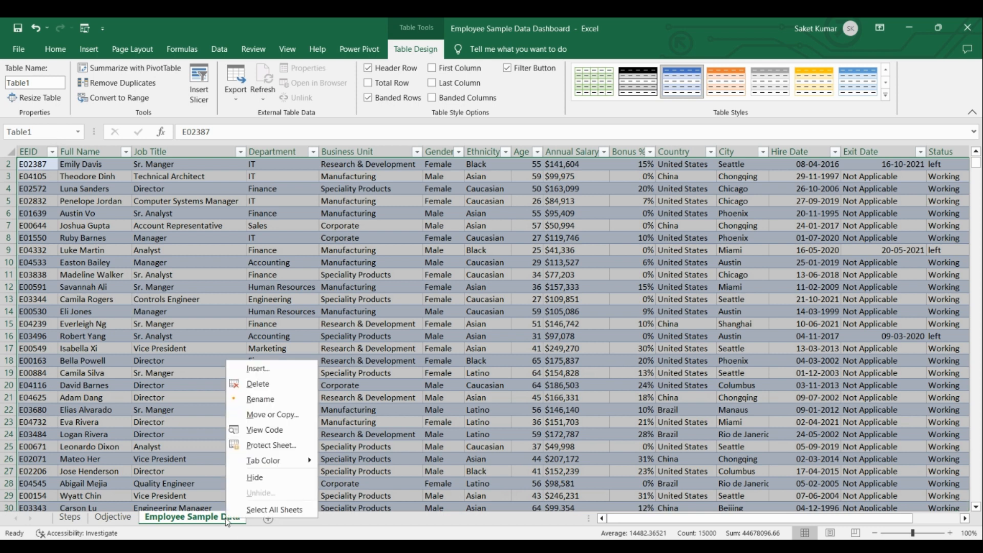
click(282, 415)
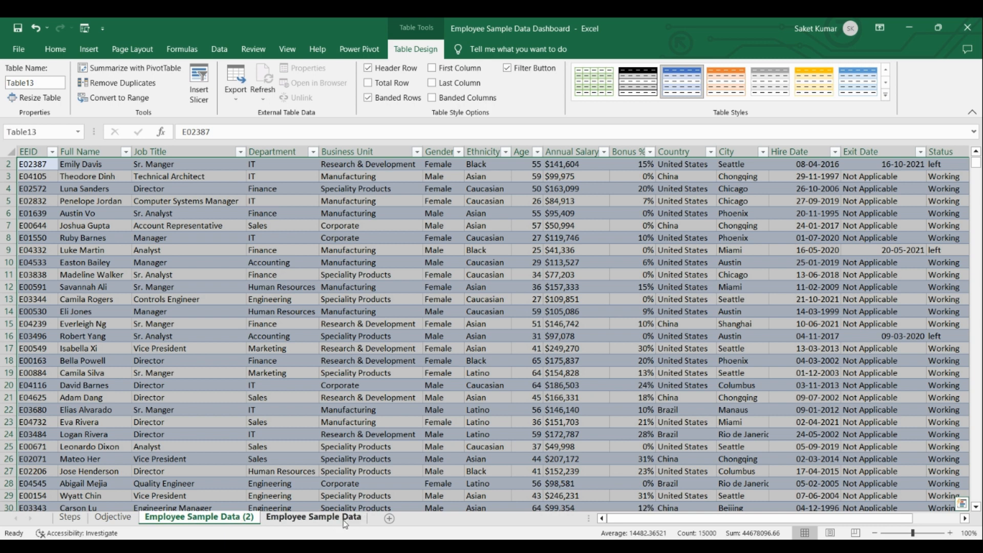
click(292, 523)
drag(288, 524, 142, 521)
click(306, 518)
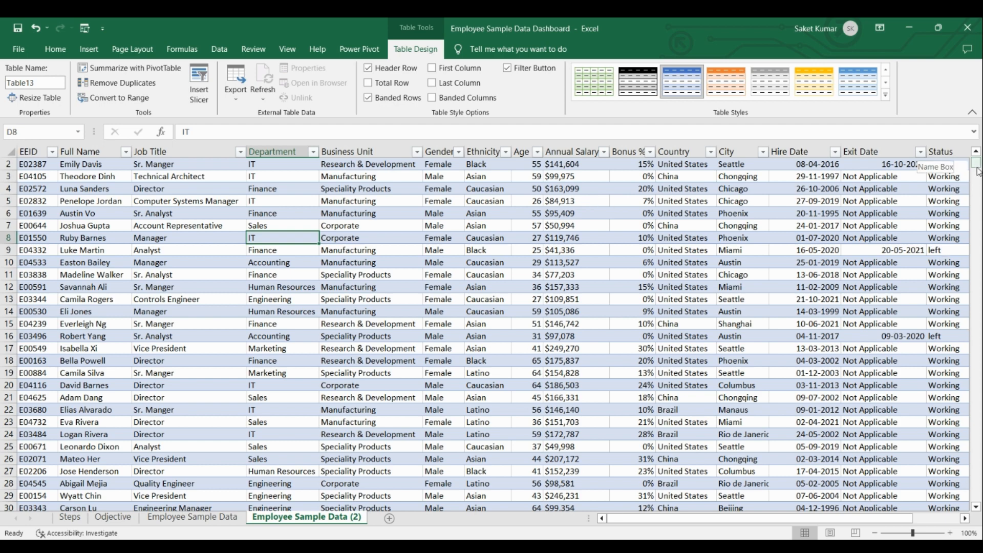
Add a "Year" column to the copied sheet's table by entering the header in P1, beside Status.
click(976, 152)
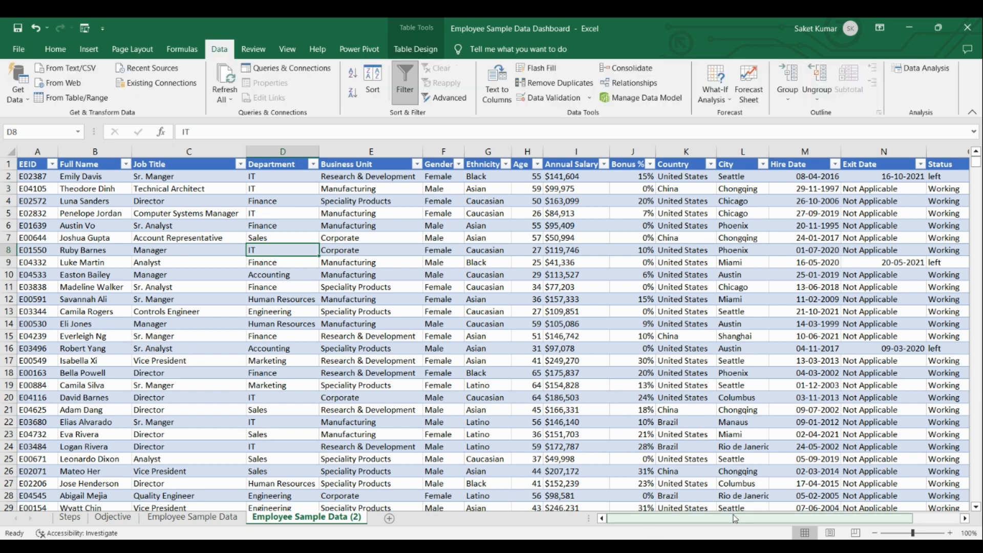
drag(735, 519, 780, 514)
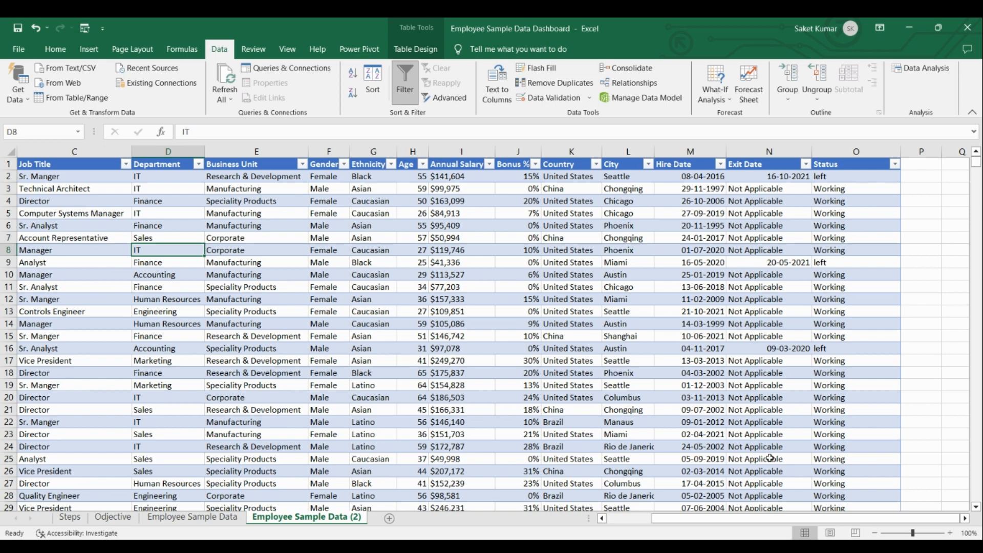
click(965, 519)
click(965, 518)
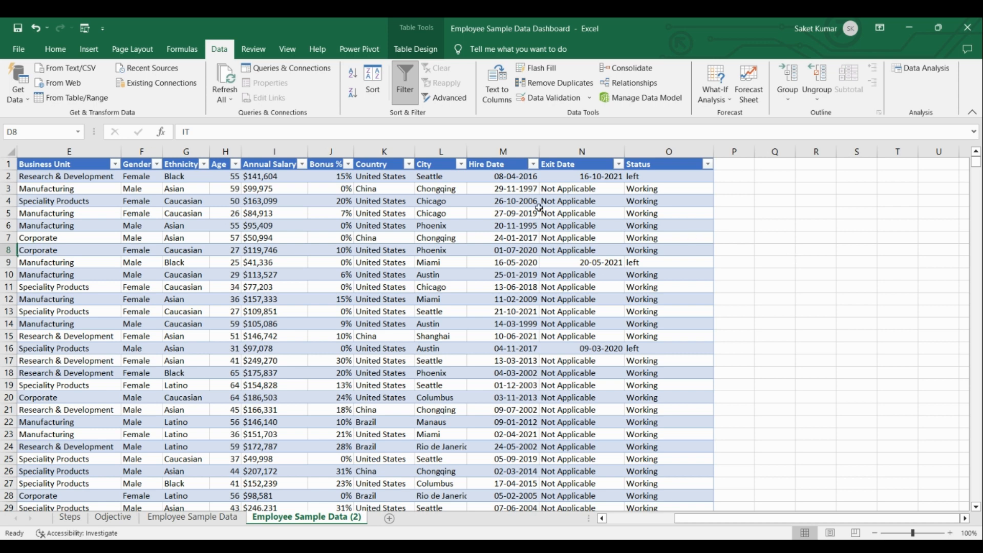
click(511, 148)
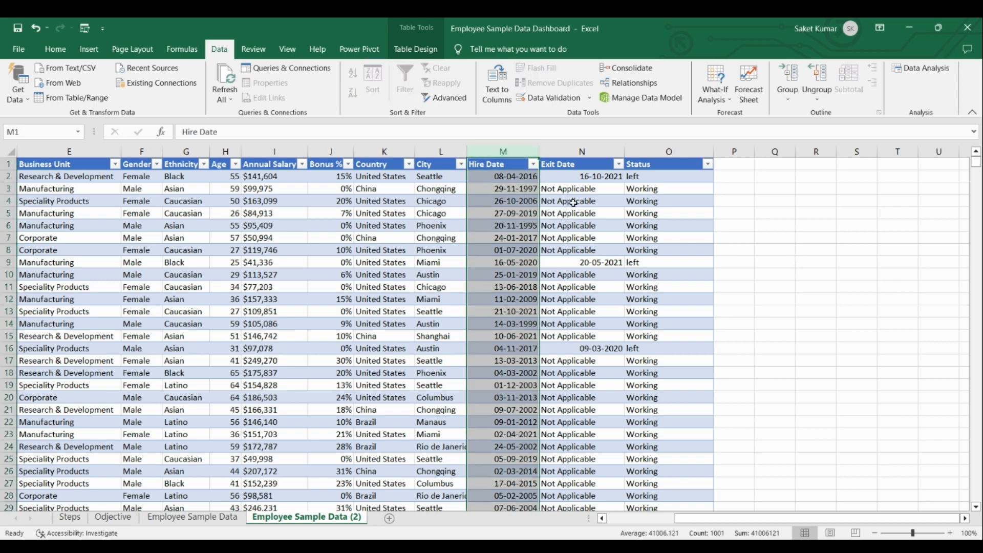
click(737, 163)
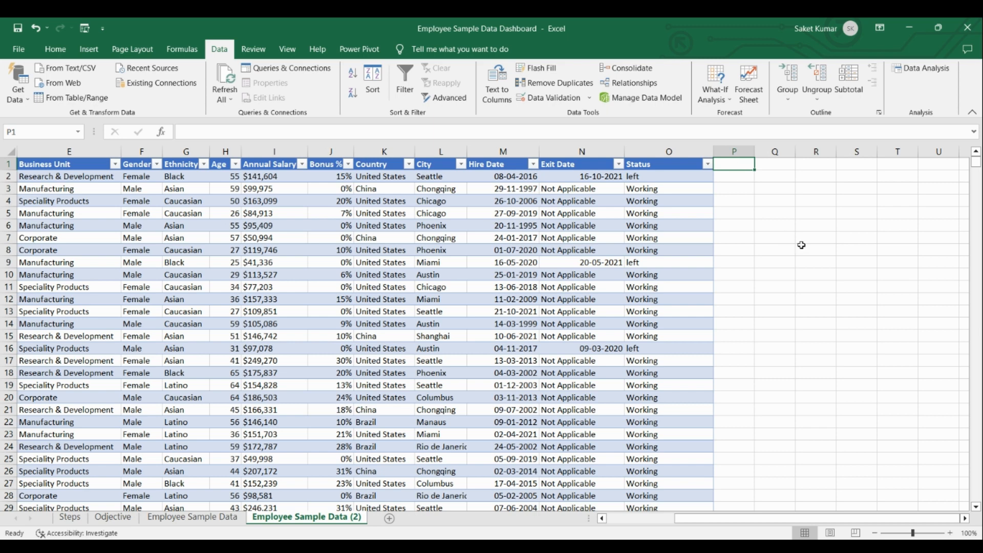
text(Year)
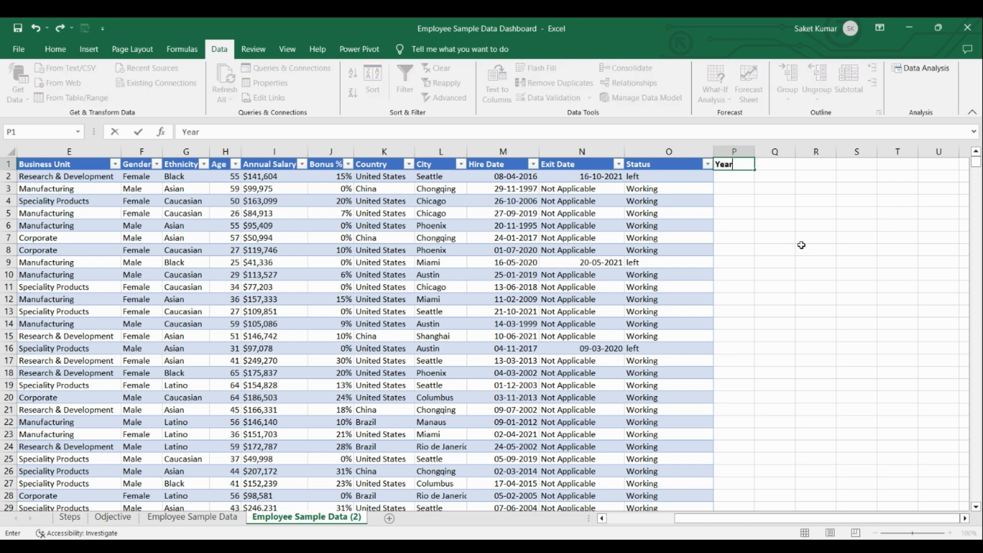
key(Return)
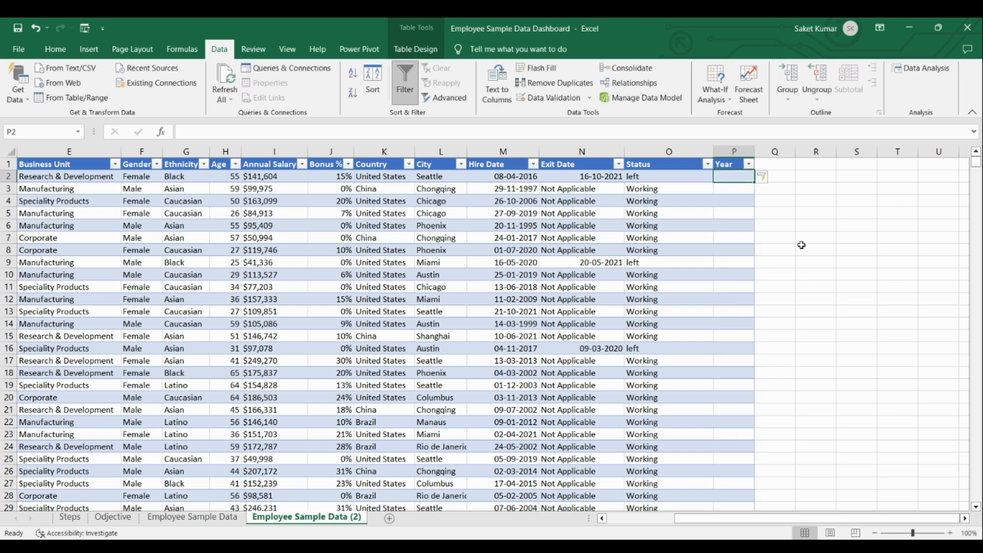
Fill the Year column with the hire year by entering =YEAR([@[Hire Date]]) in P2.
double_click(735, 176)
text(=Year)
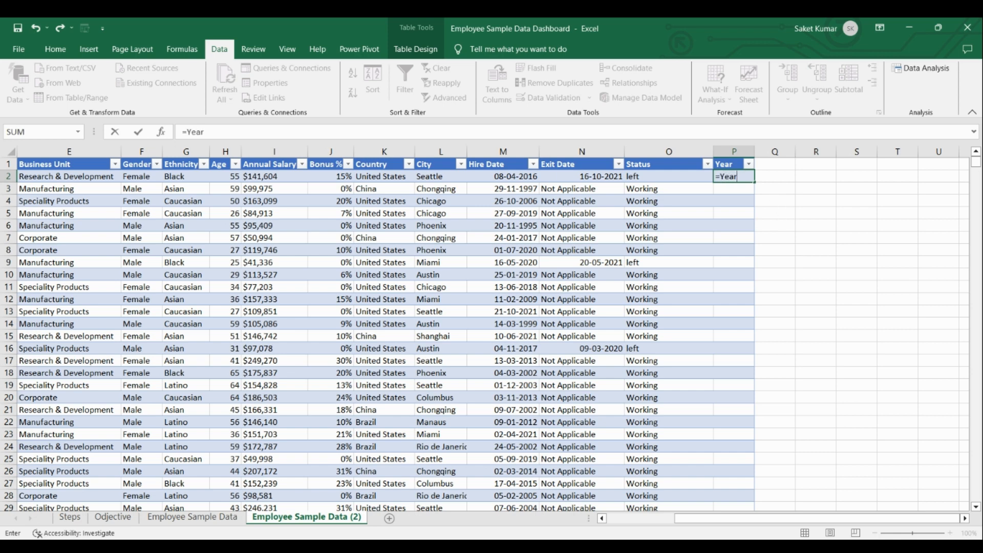
key(Tab)
click(529, 178)
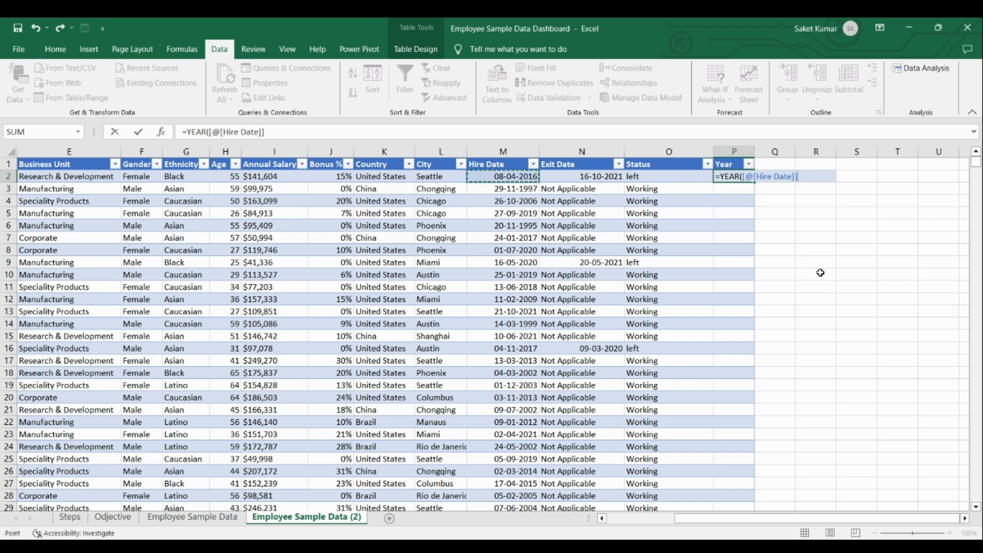
text())
key(Return)
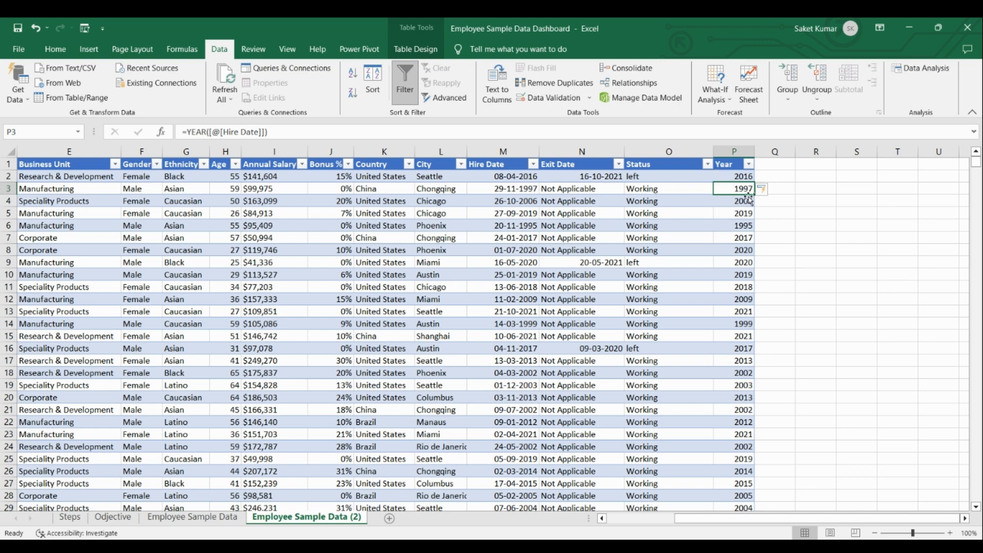
Add a "Month" column to the table by entering the header in Q1, beside Year.
click(770, 165)
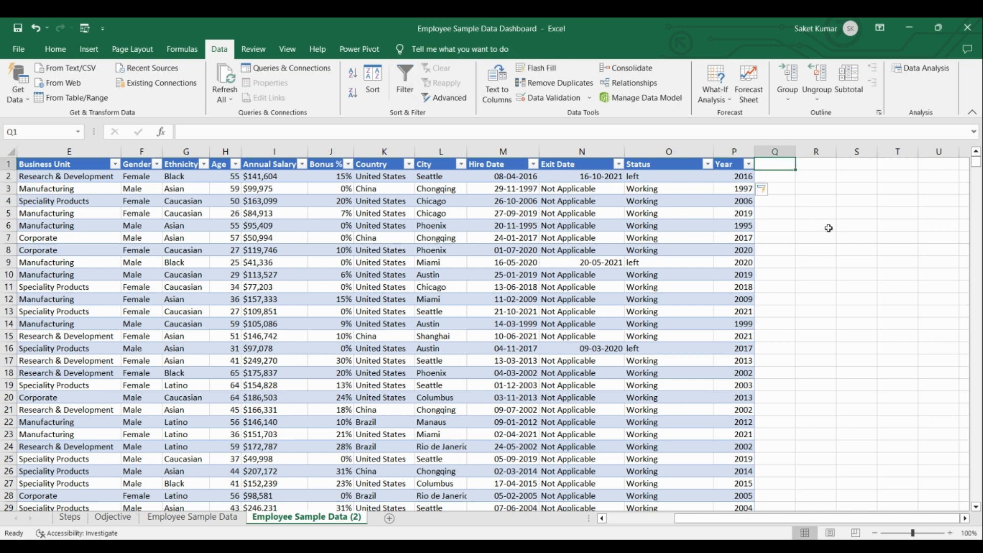
text(Month)
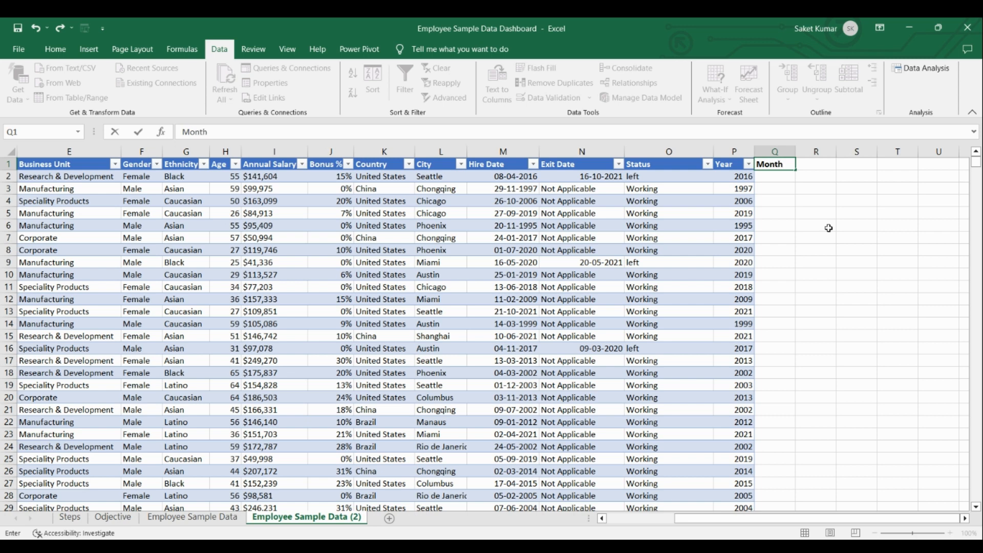
key(Return)
Fill the Month column with abbreviated hire months by entering =TEXT([@[Hire Date]],"MMM") in Q2.
double_click(777, 178)
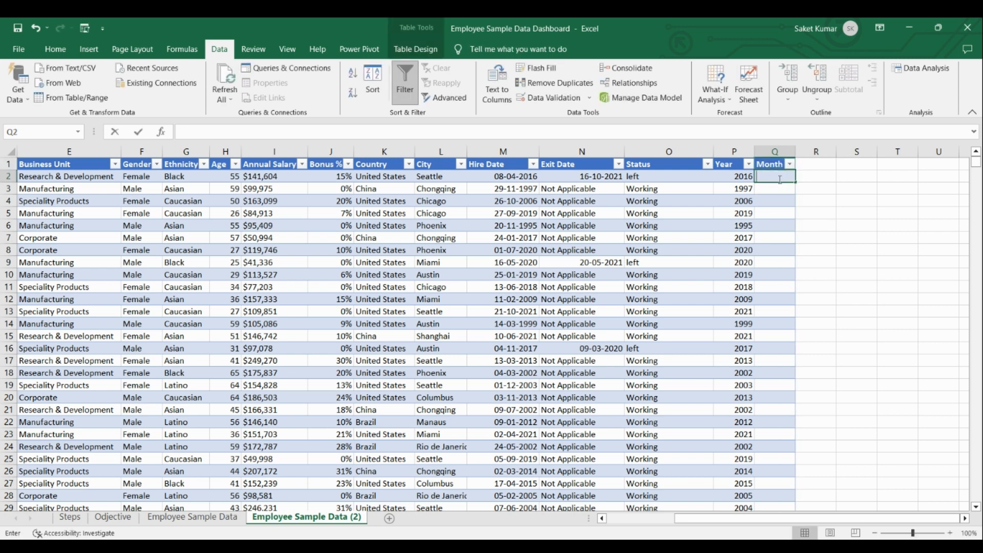
text(=Text)
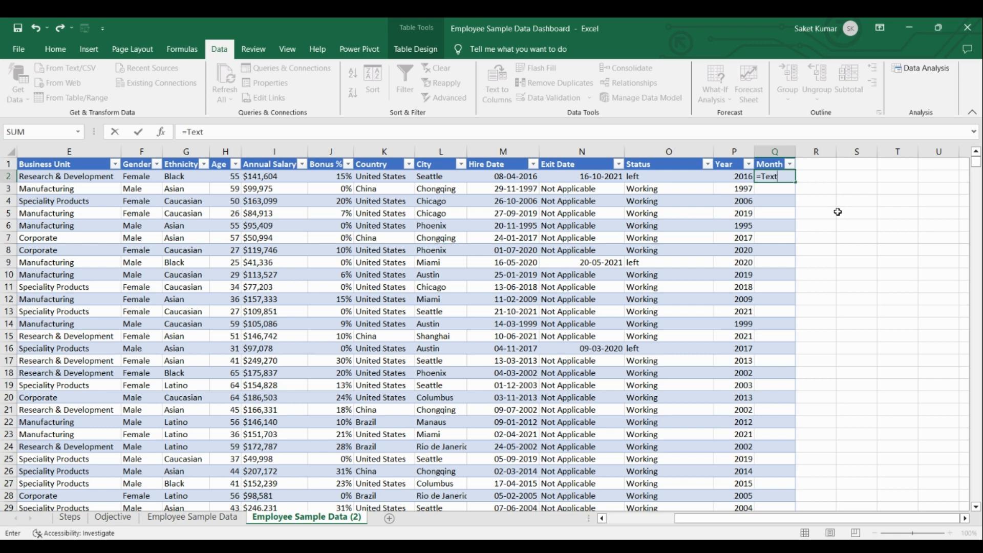
key(Tab)
click(522, 180)
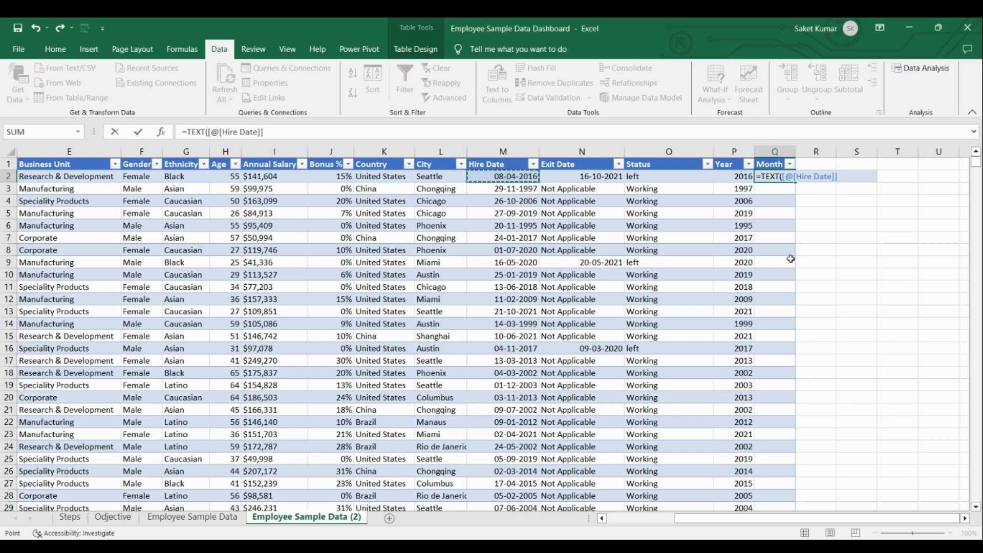
text(,"MMM)
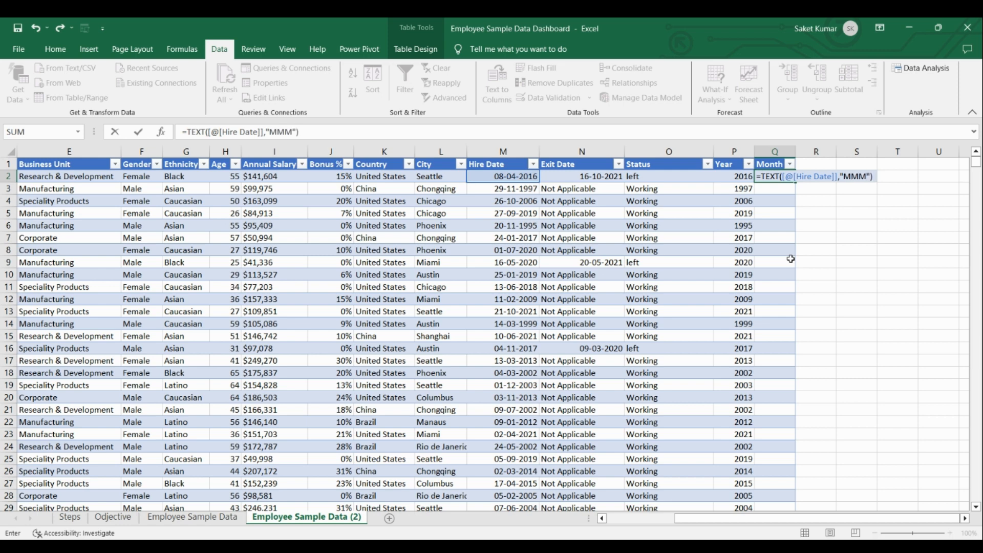
key(Return)
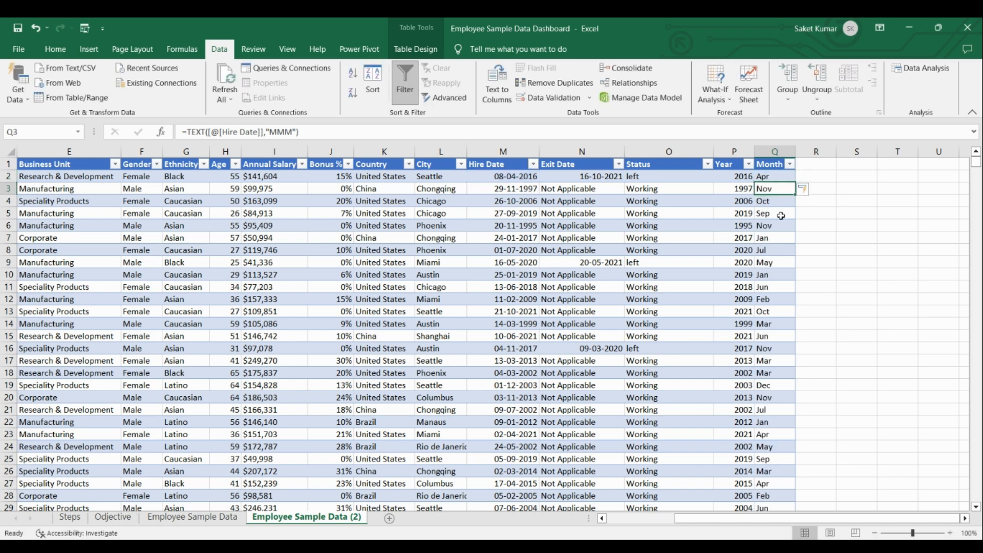
click(772, 179)
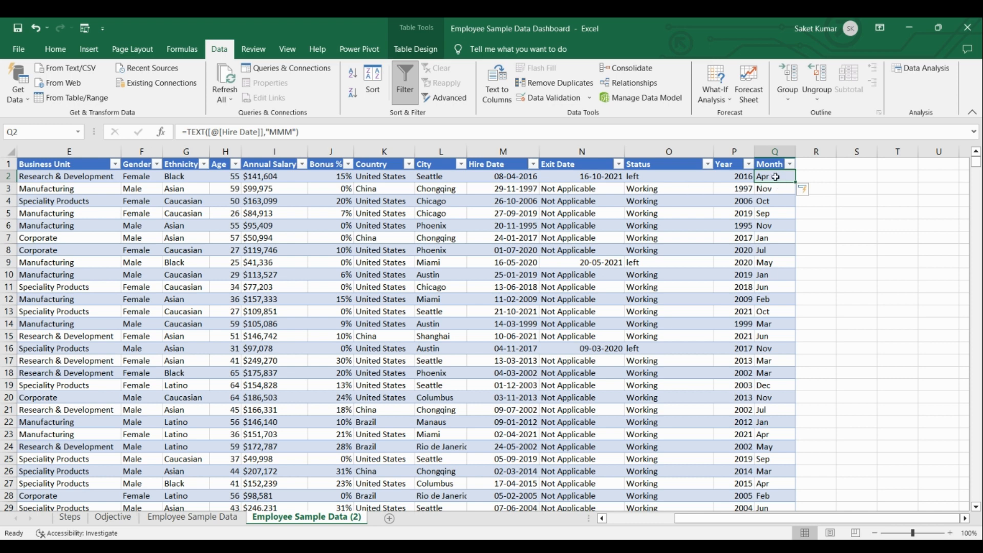
Create a PivotTable from the copied sheet's entire employee table on a new worksheet.
click(291, 214)
key(ctrl+a)
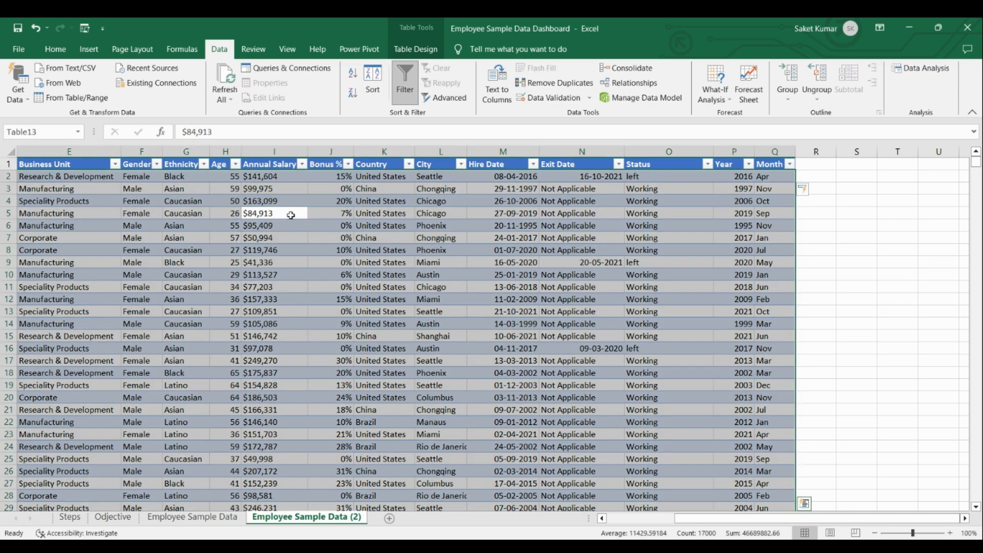
click(89, 50)
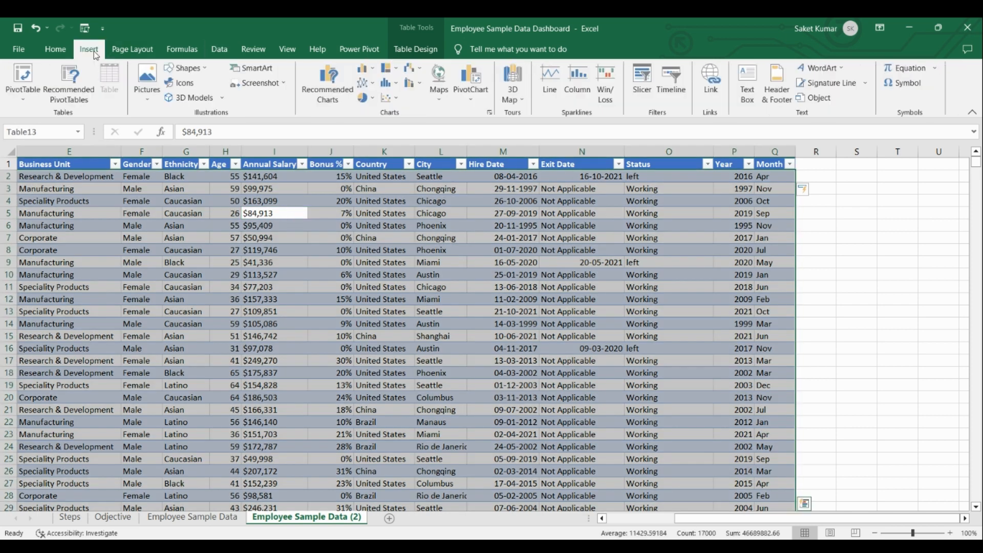
click(30, 100)
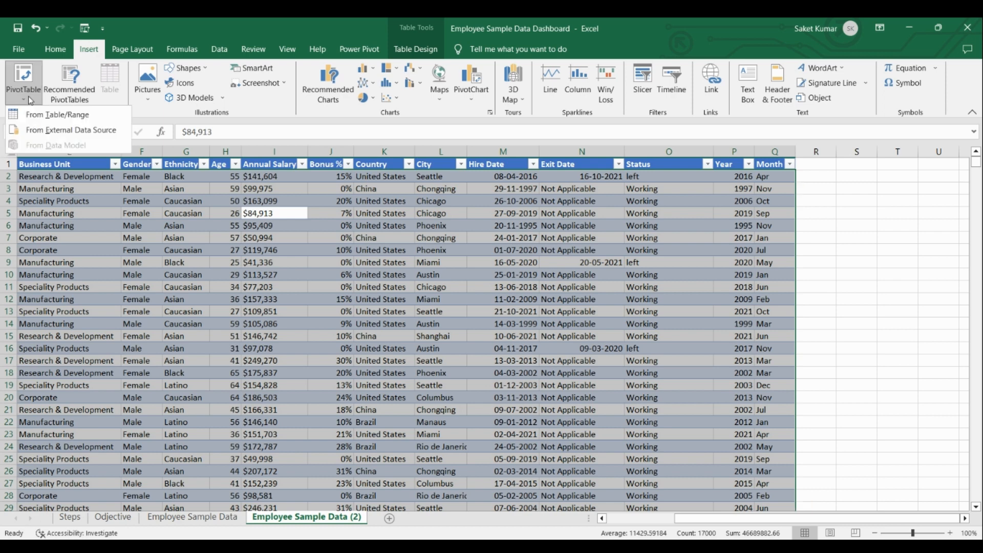
click(79, 120)
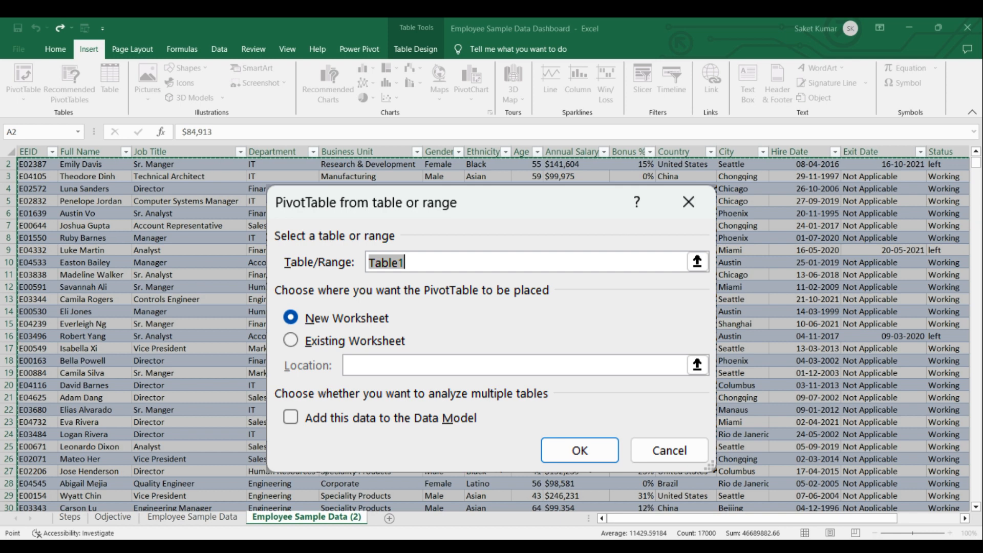
key(Return)
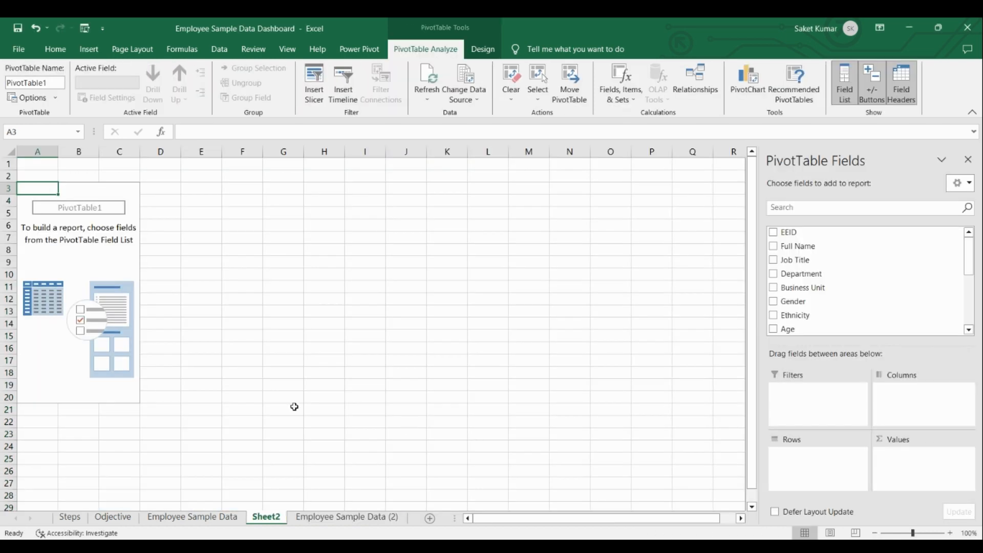
Rename the new PivotTable sheet as "Que 1".
right_click(272, 518)
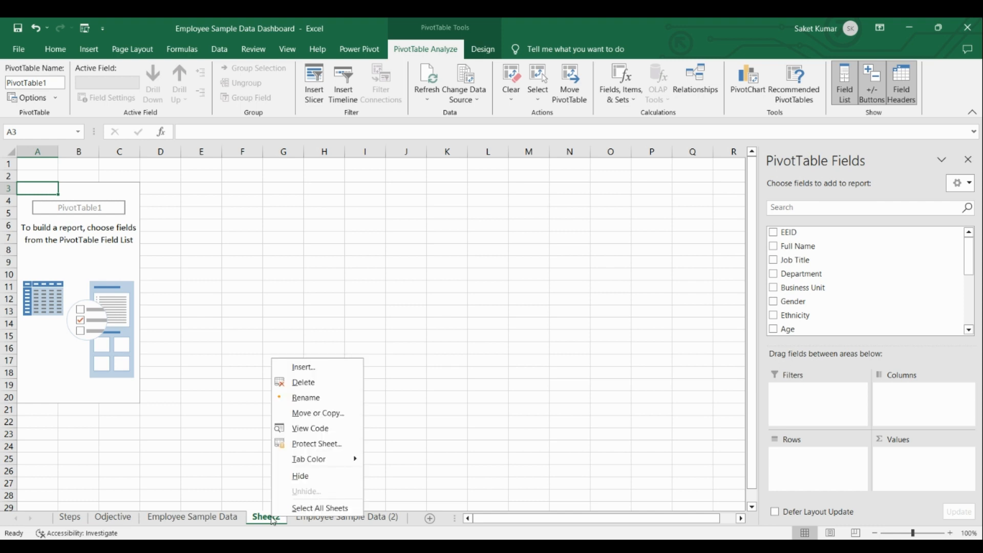
click(306, 398)
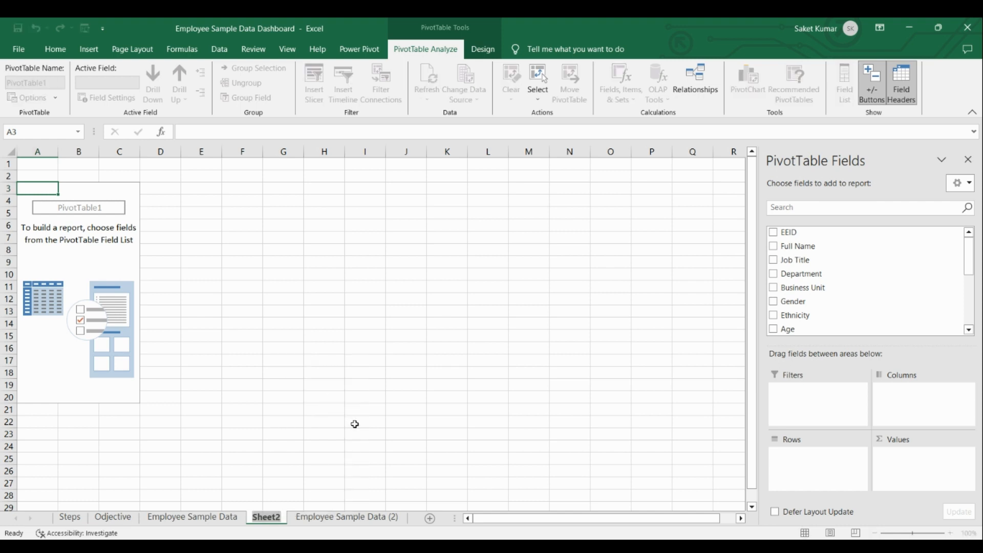
text(Que 1)
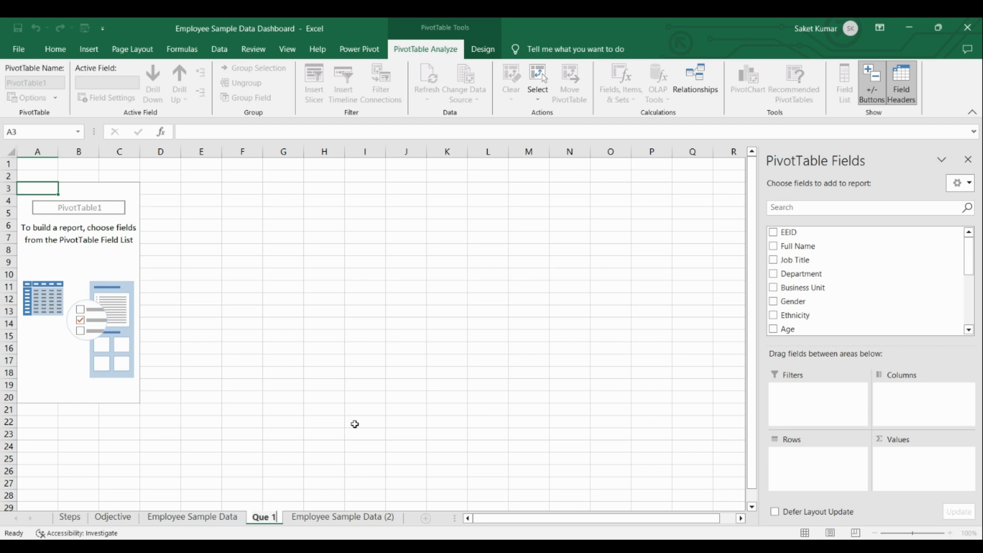
key(Return)
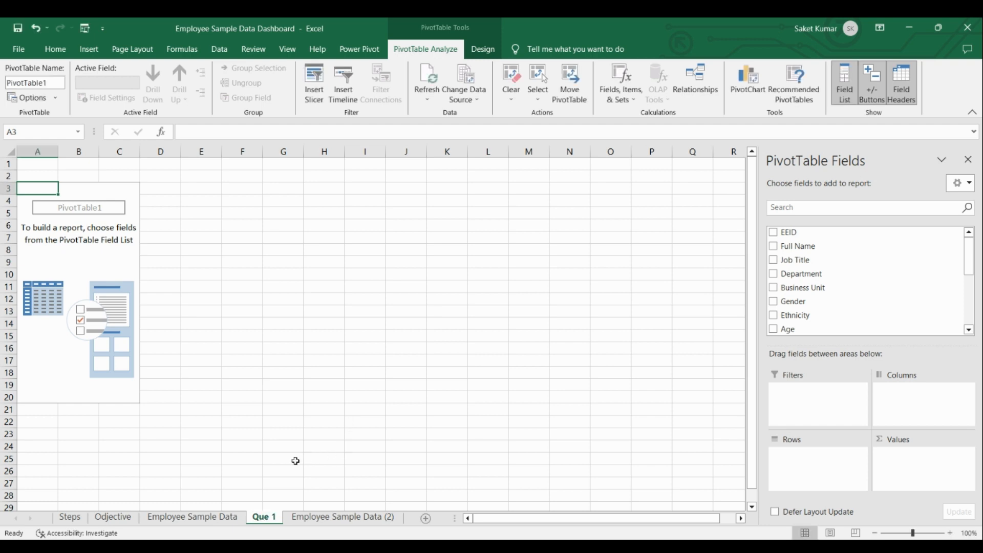
Check the first question on the Odjective sheet, and build the Que 1 pivot with Department as columns and count of EEID as values.
click(113, 517)
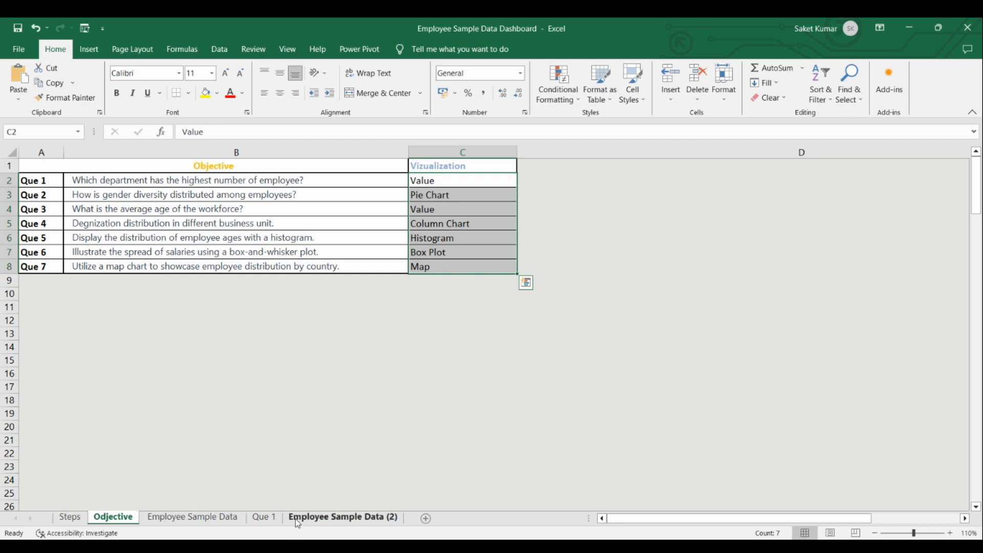
click(262, 518)
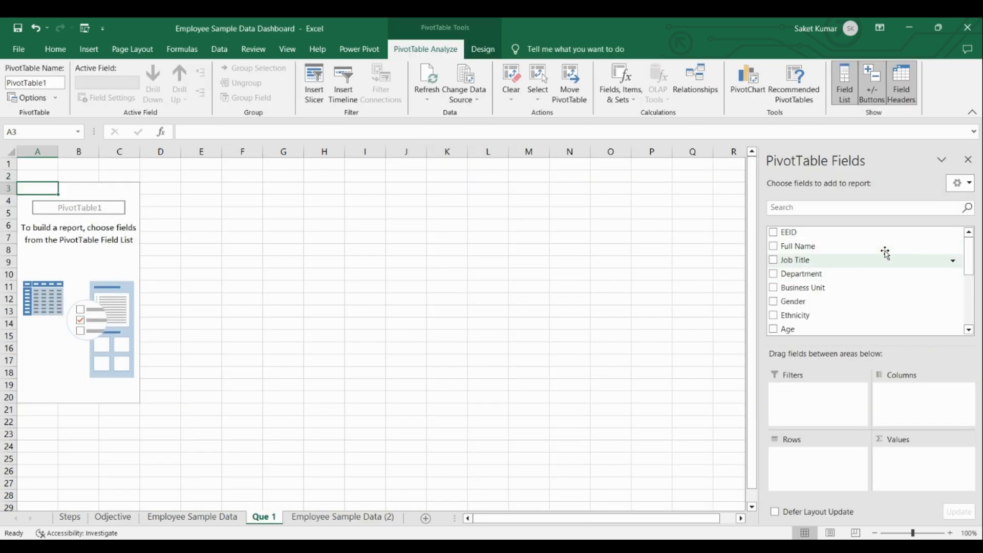
drag(818, 276, 900, 395)
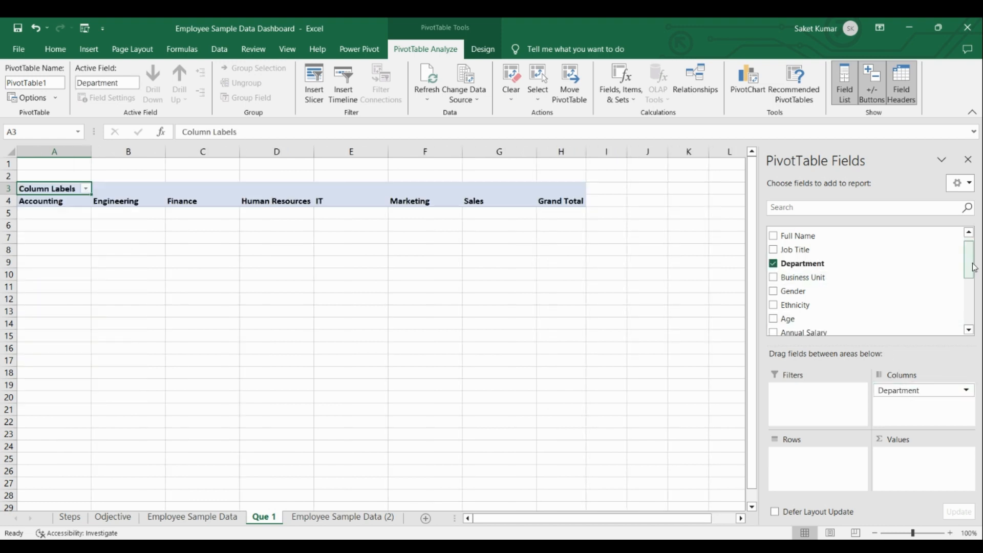
scroll(825, 271, up, 1)
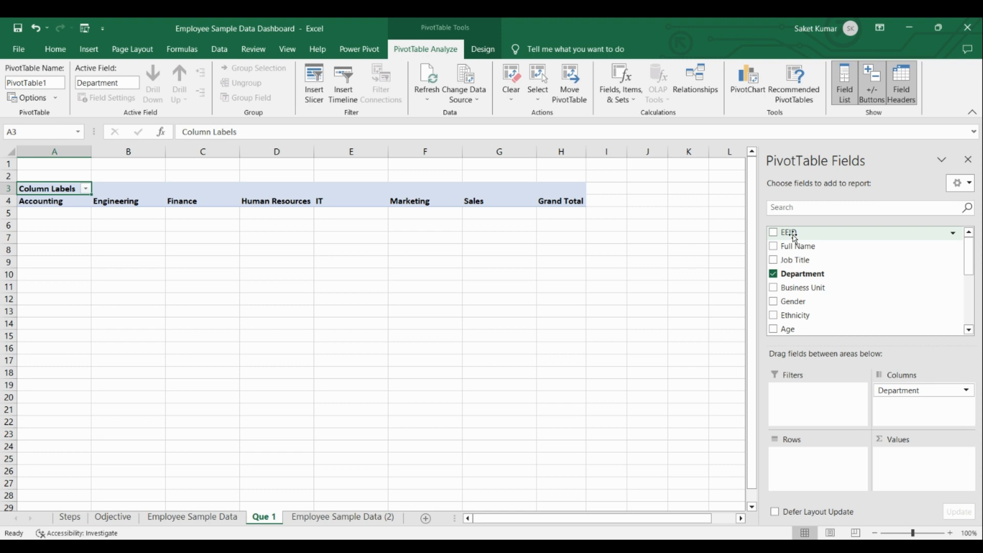
drag(797, 240, 893, 458)
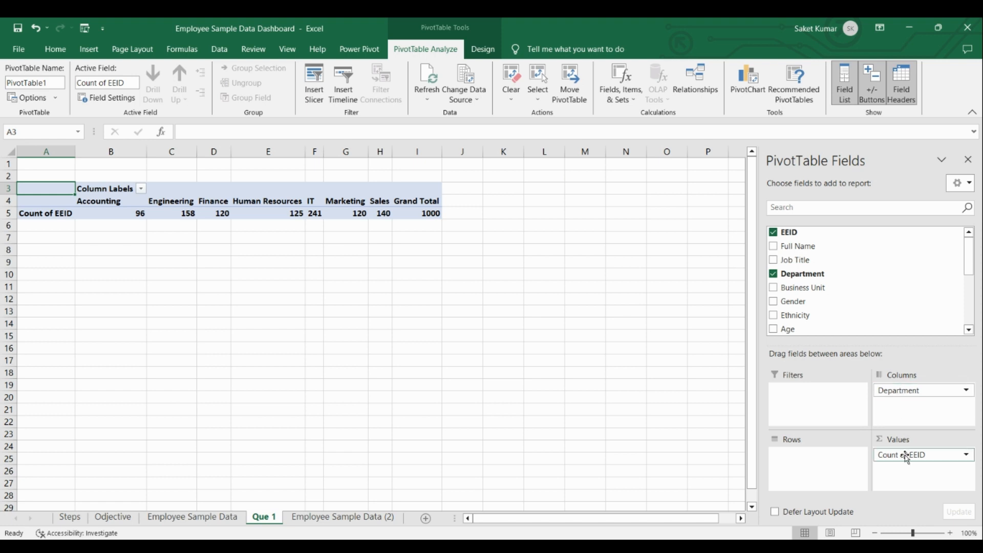
Remove the Grand Total column from the department PivotTable.
click(409, 189)
right_click(409, 188)
click(401, 203)
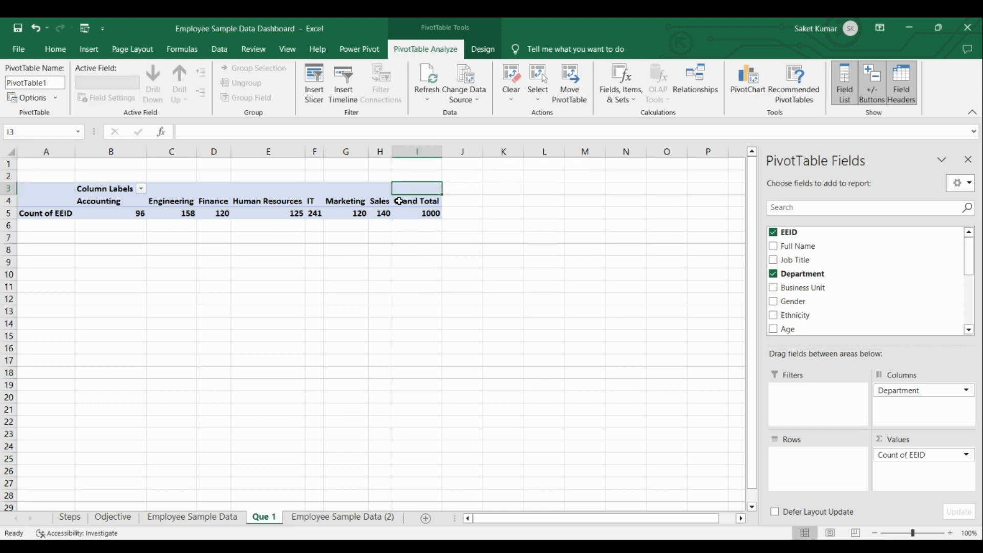
right_click(401, 203)
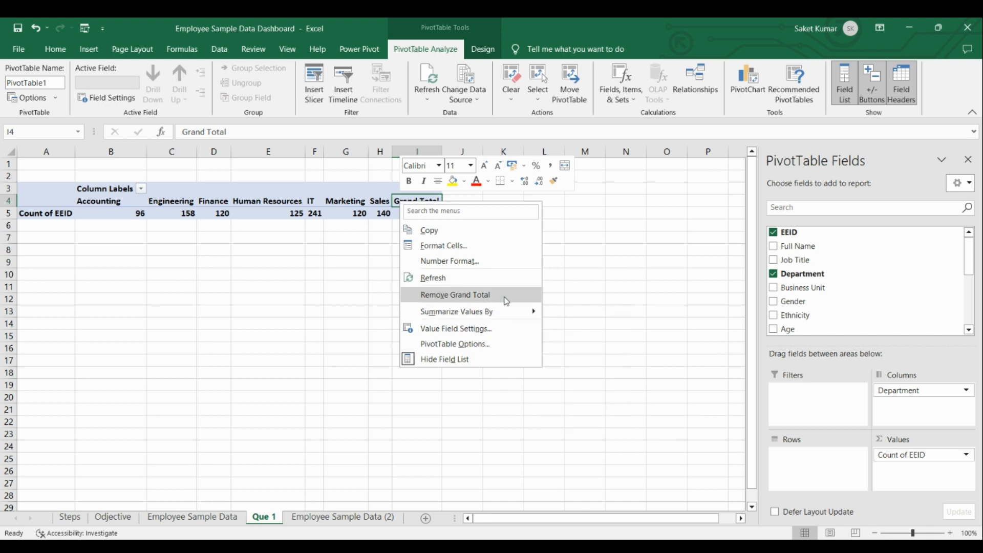
click(504, 295)
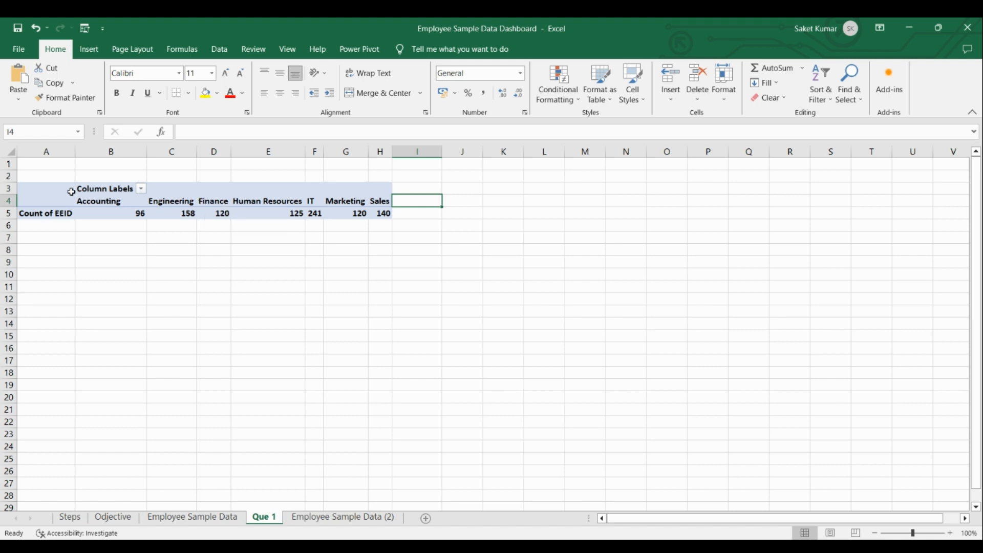
Insert a Status slicer directly beneath the department PivotTable and filter it to Working employees.
click(62, 190)
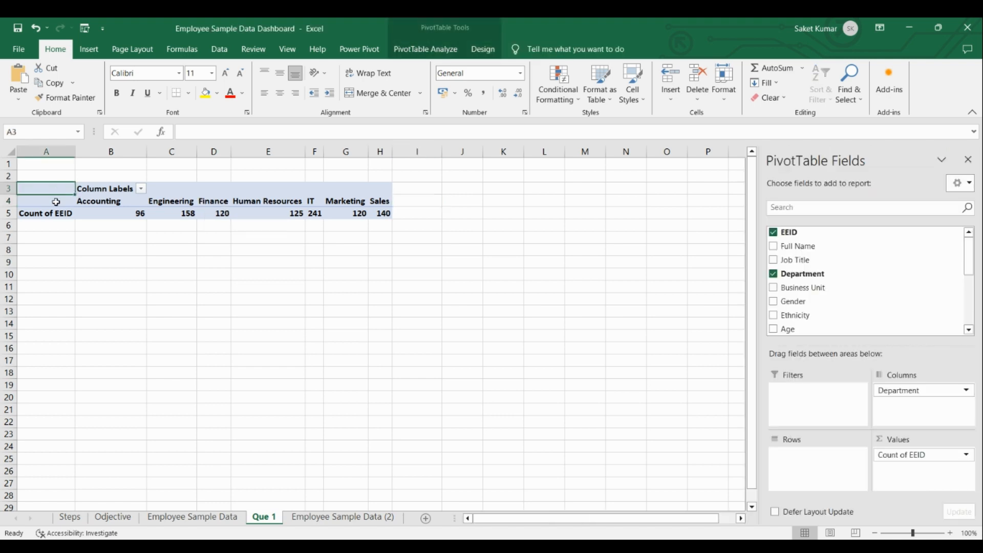
click(56, 202)
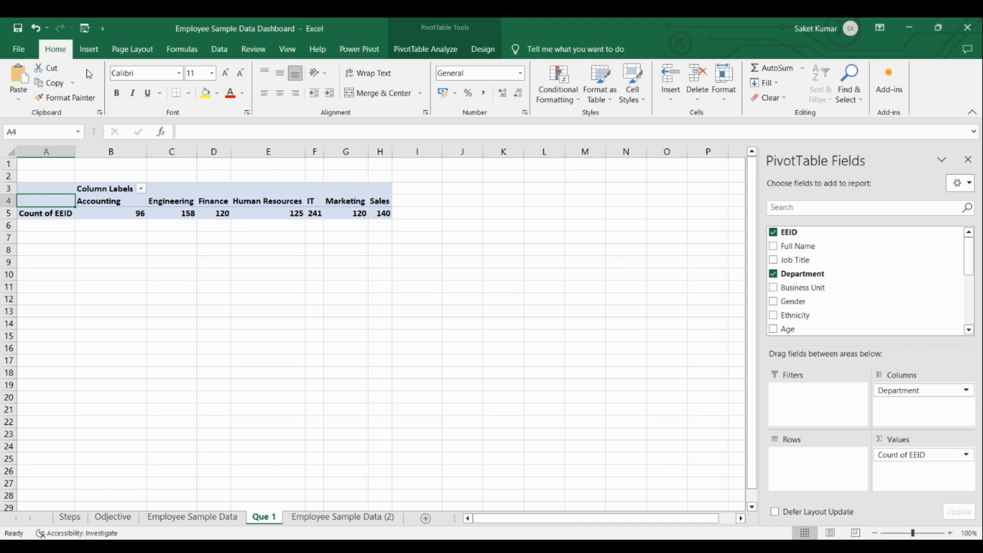
click(93, 53)
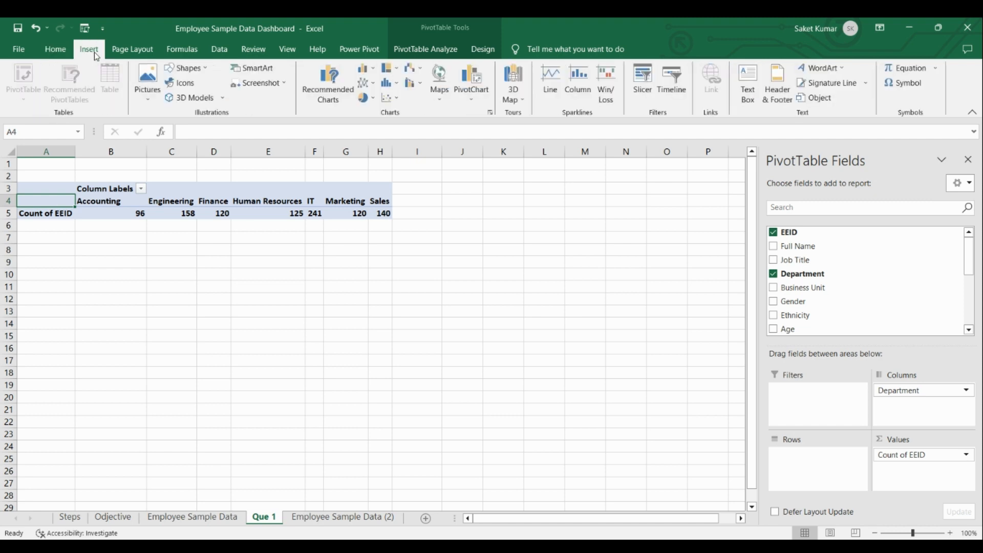
click(641, 78)
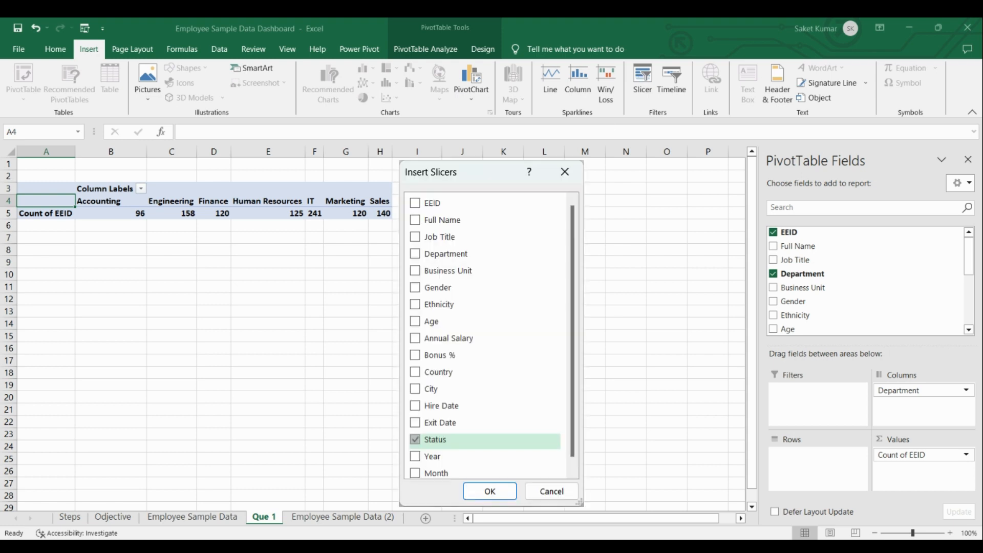
click(489, 492)
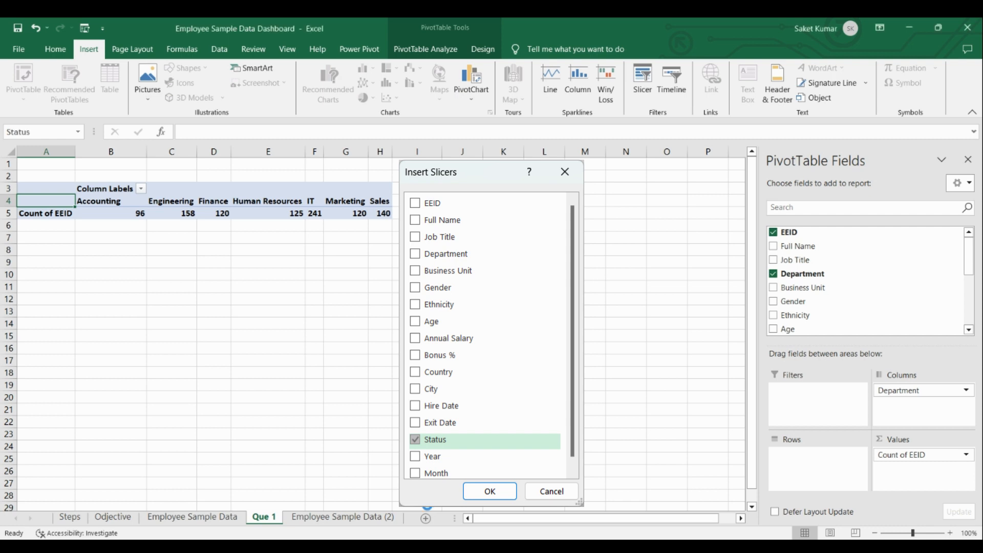
drag(402, 260, 97, 237)
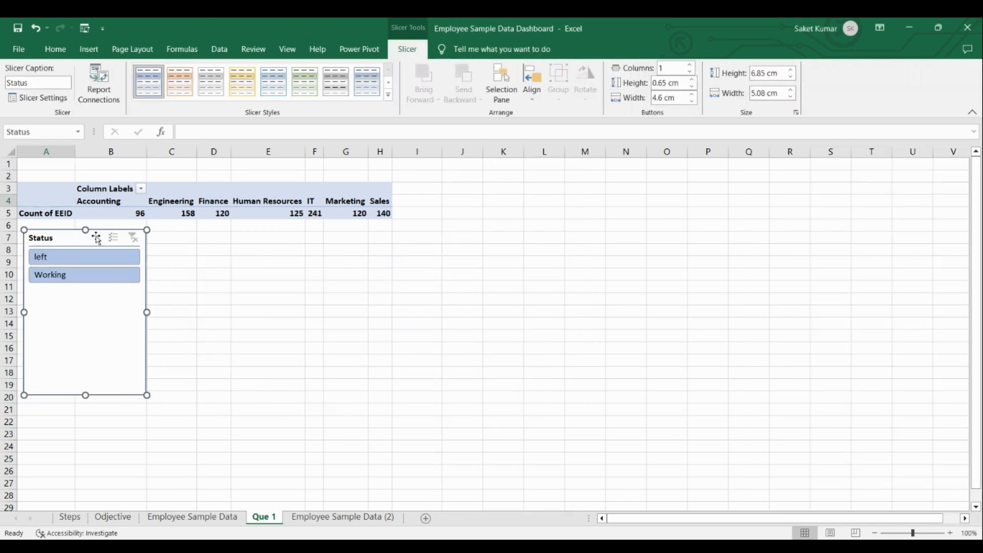
click(93, 276)
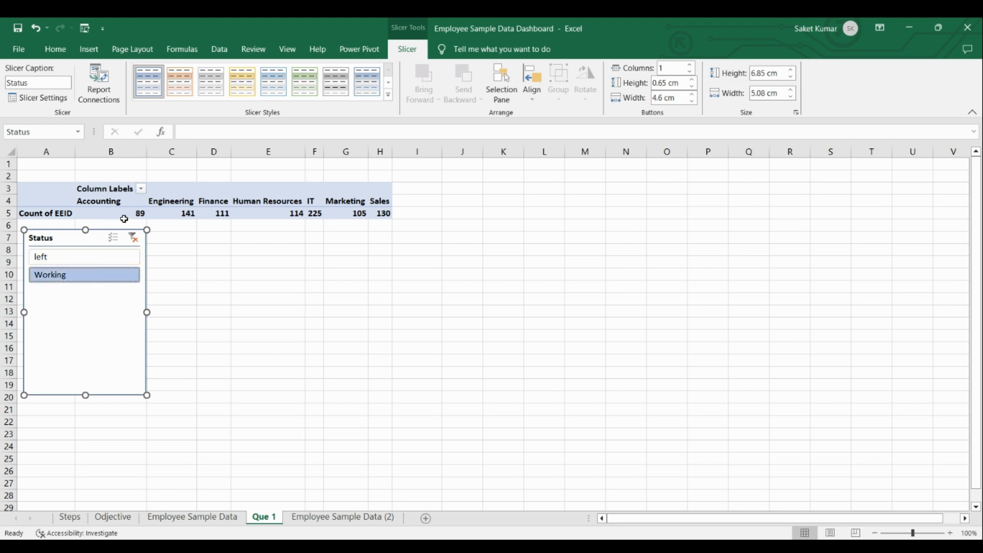
Compare the department counts for left and Working employees using the Status slicer, and clear its filter.
click(101, 257)
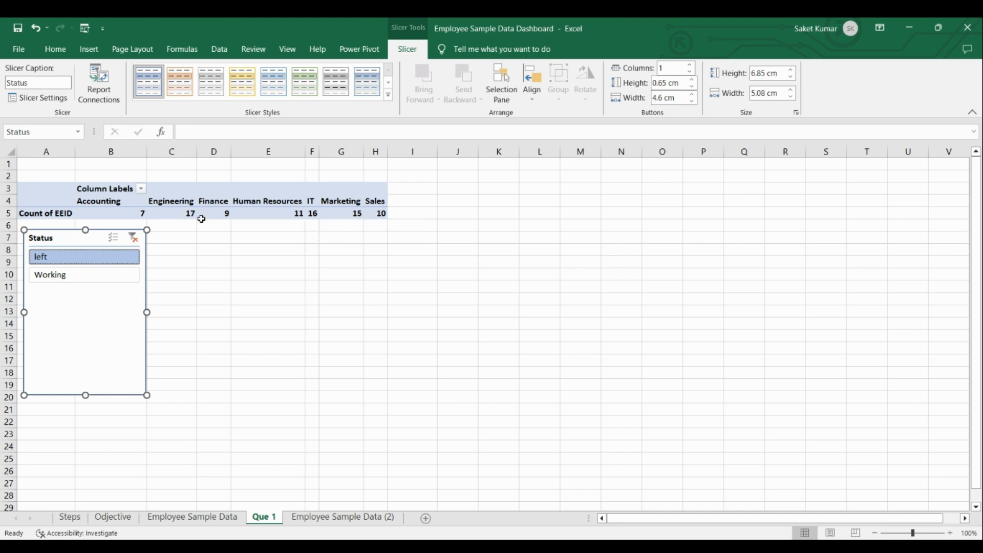
click(102, 276)
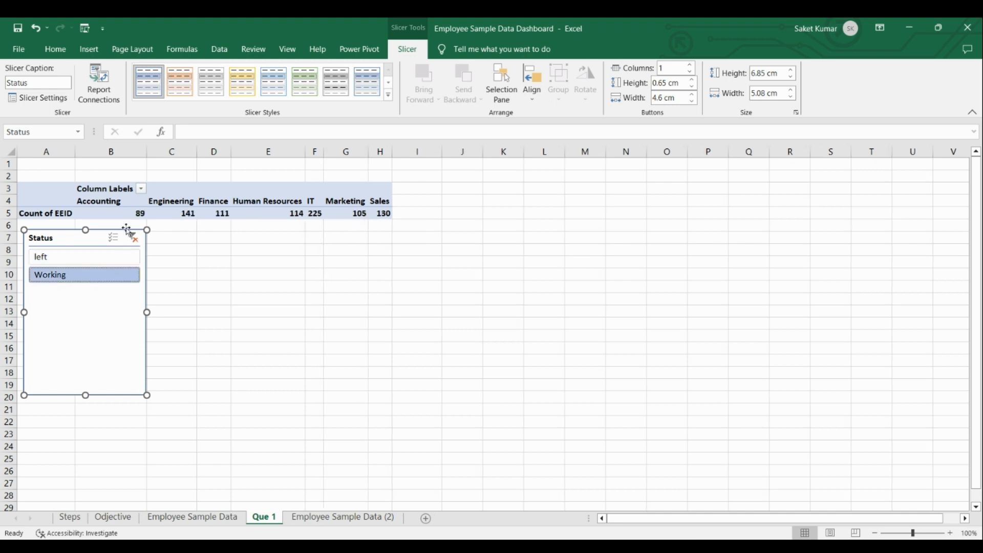
mouse_move(326, 217)
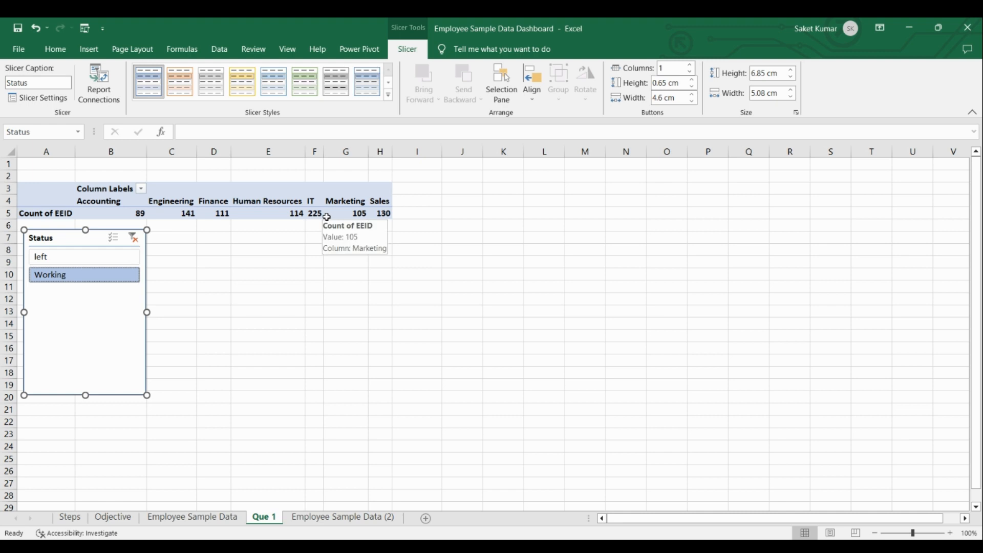
click(134, 238)
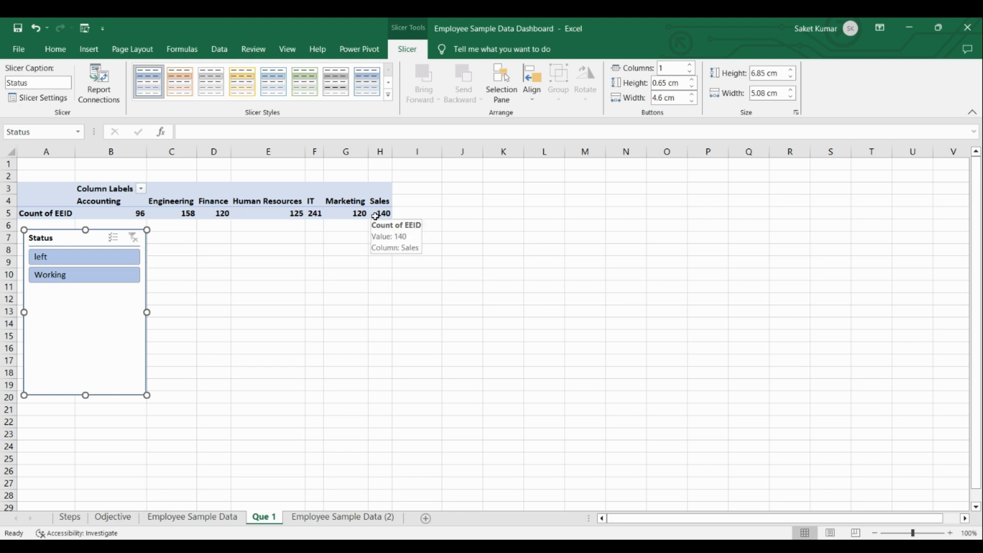
Recheck the first question on the Odjective sheet, and filter the Que 1 pivot to the top 1 department by Count of EEID.
click(137, 516)
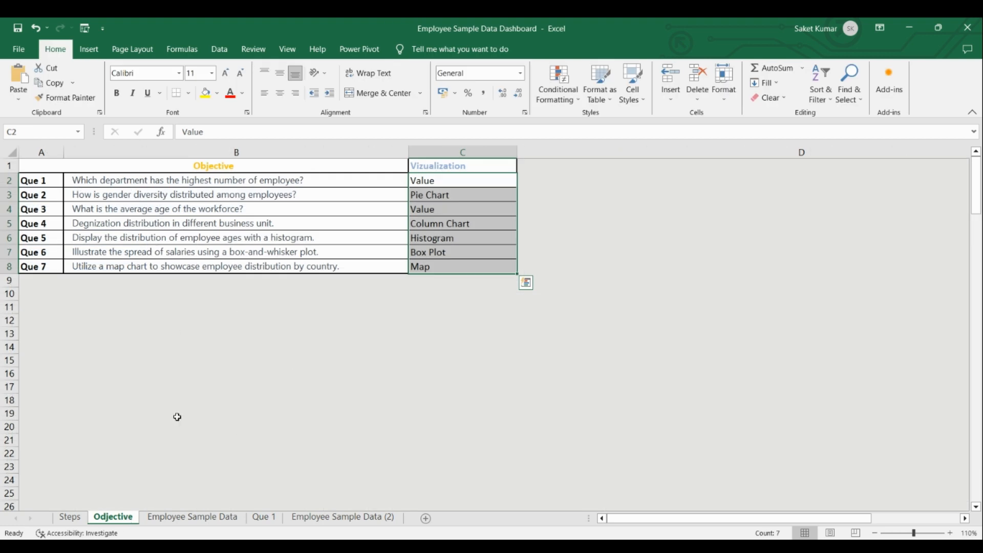
click(262, 520)
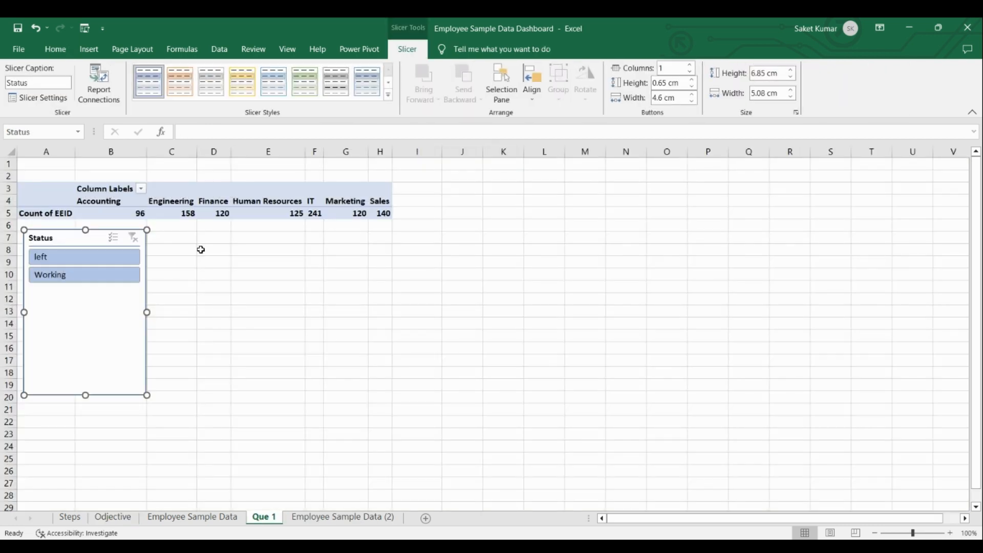
click(61, 200)
right_click(60, 200)
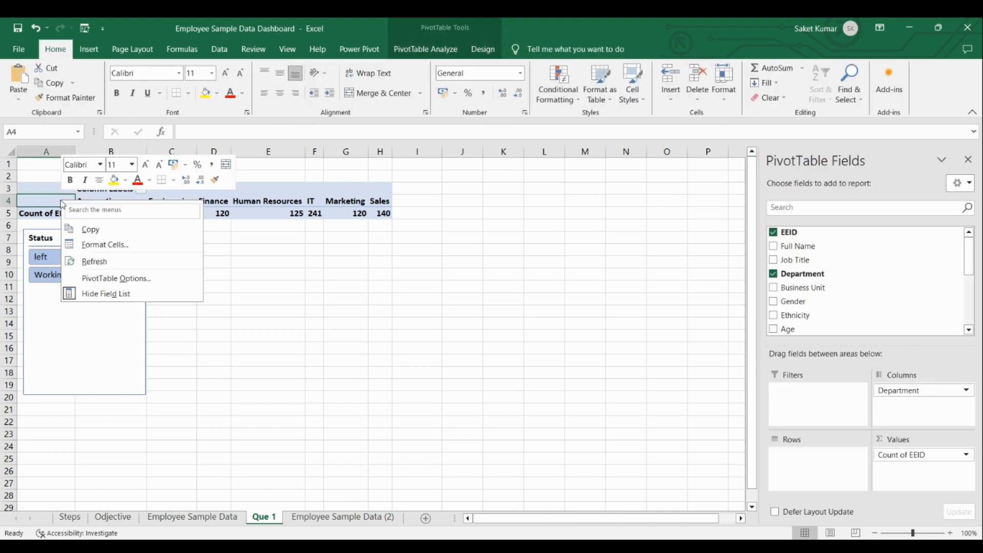
key(Escape)
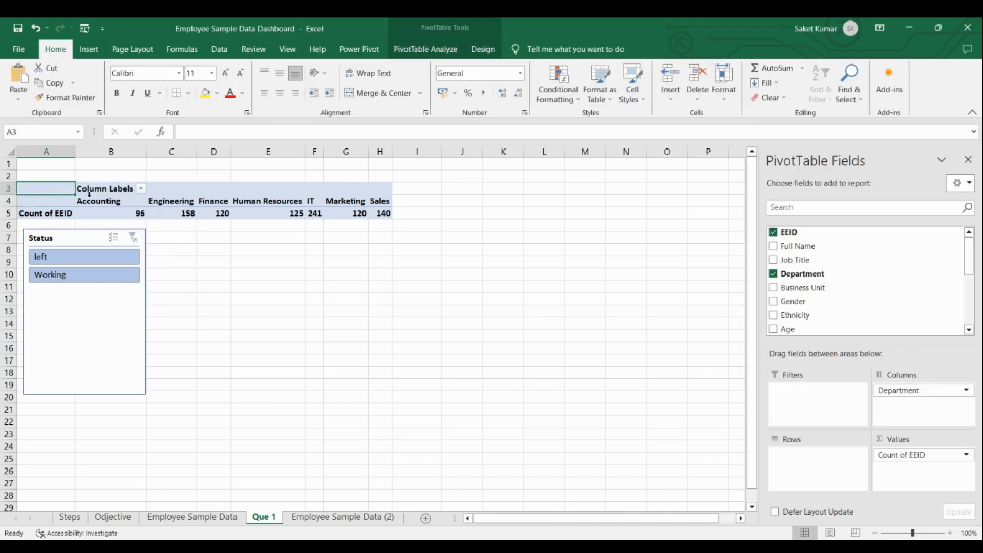
click(95, 203)
right_click(94, 203)
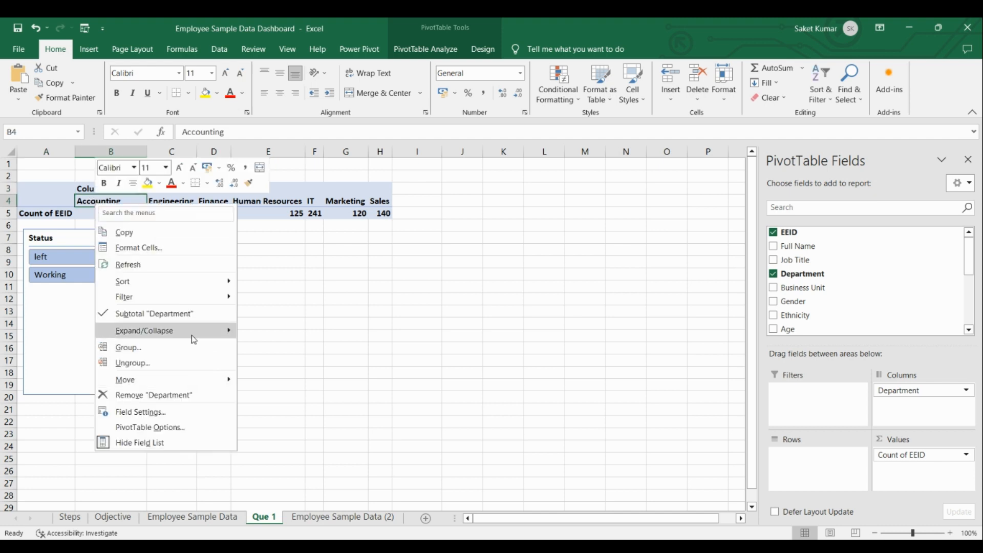
mouse_move(205, 297)
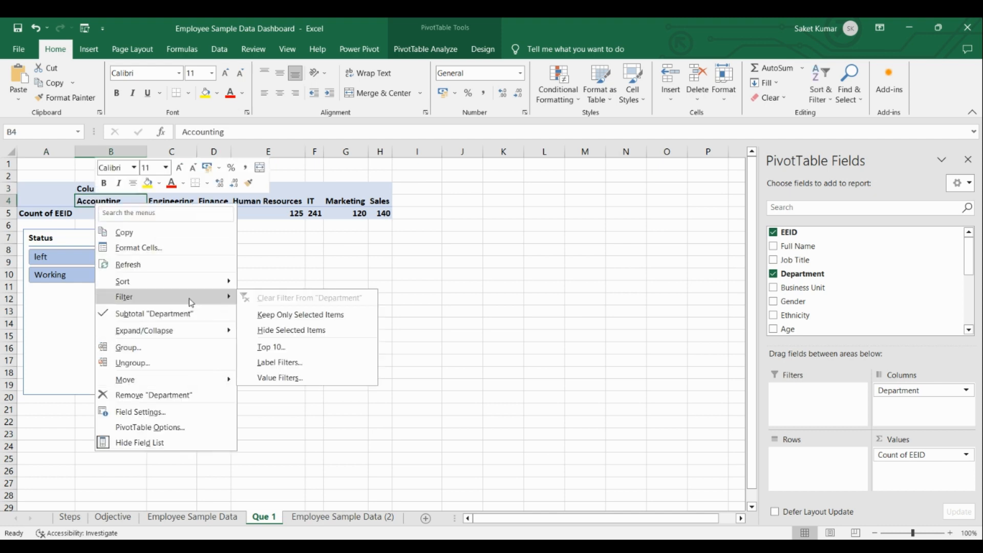
click(306, 347)
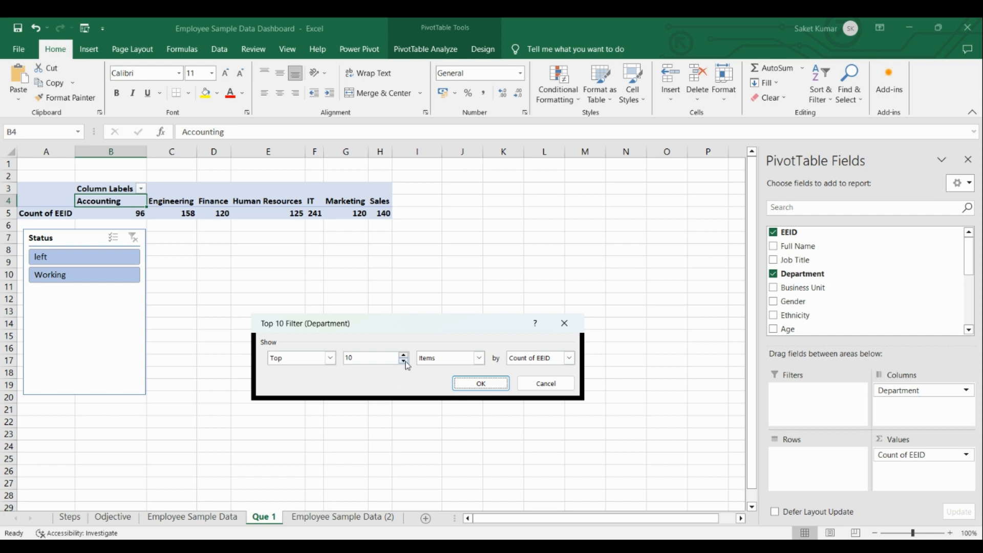
click(404, 361)
click(494, 389)
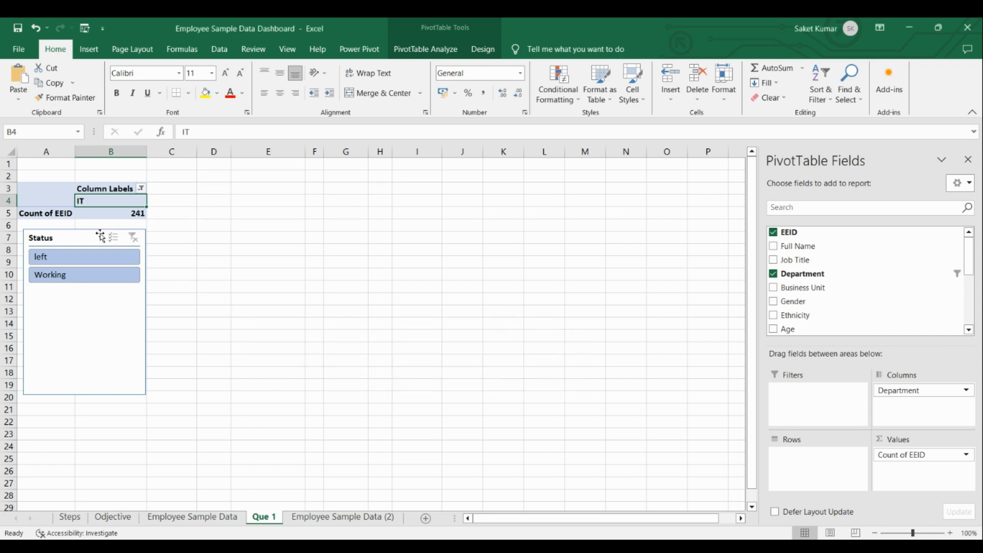
Move the Status slicer closer to the department PivotTable and filter it to Working employees.
drag(87, 233, 84, 228)
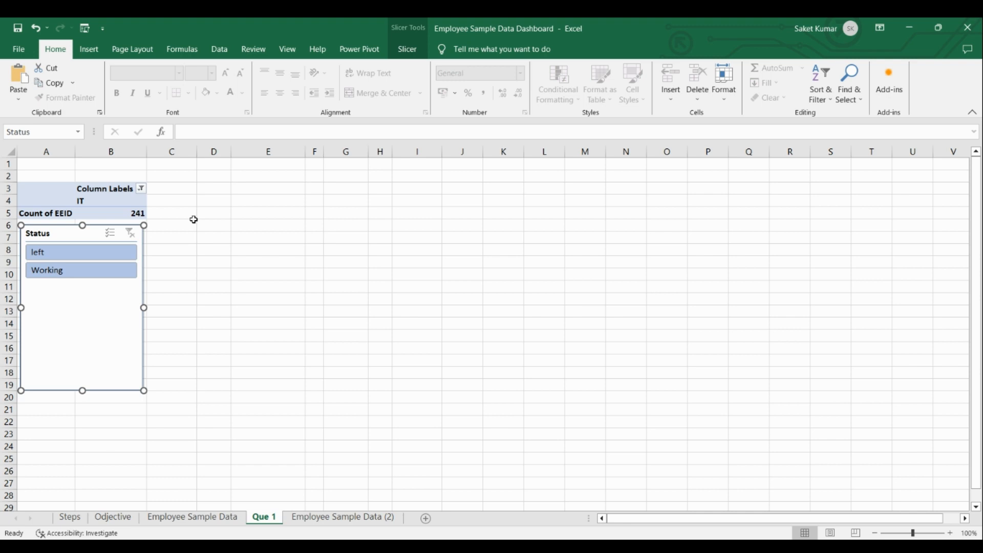
click(98, 274)
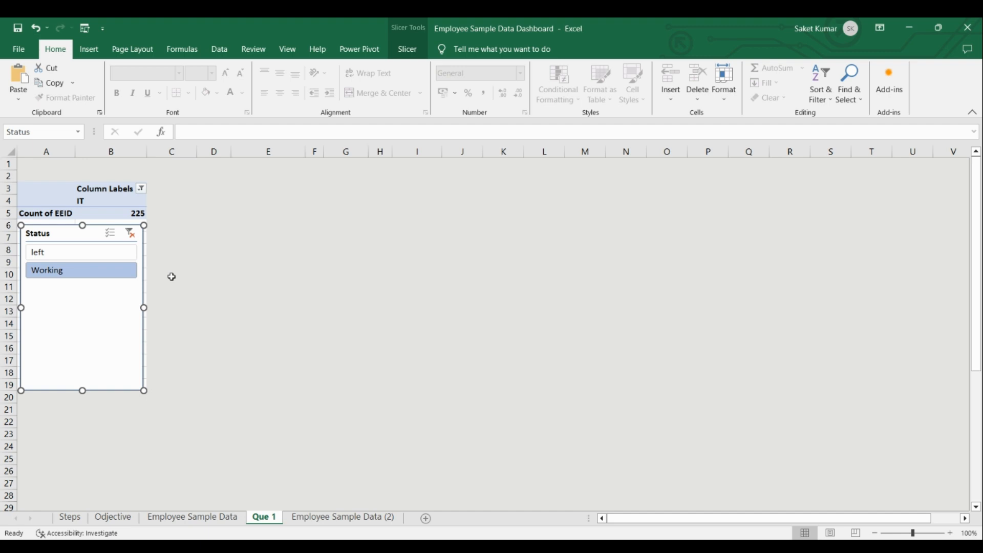
Check the second question on the Odjective sheet, and create a PivotTable on a new sheet from the whole Employee Sample Data (2) table.
click(113, 517)
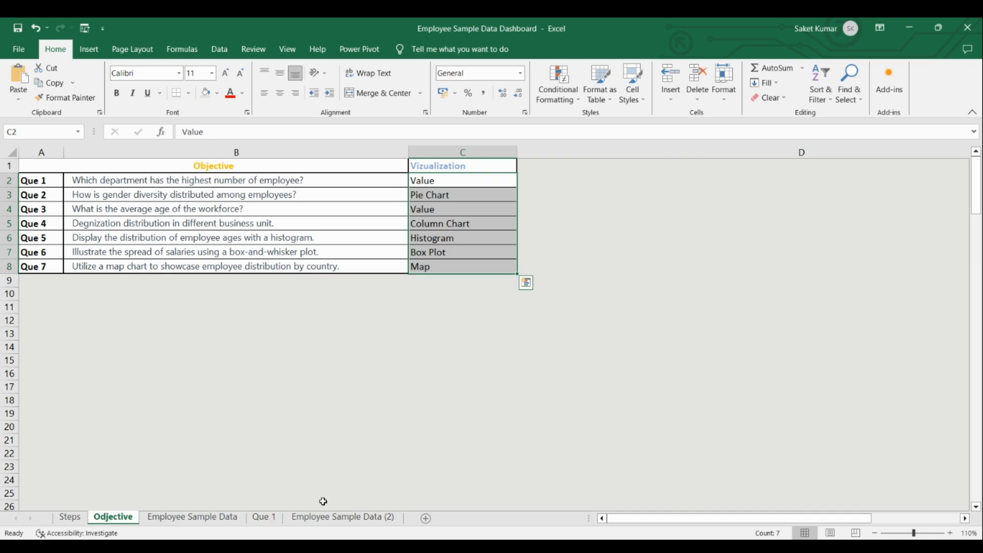
click(328, 517)
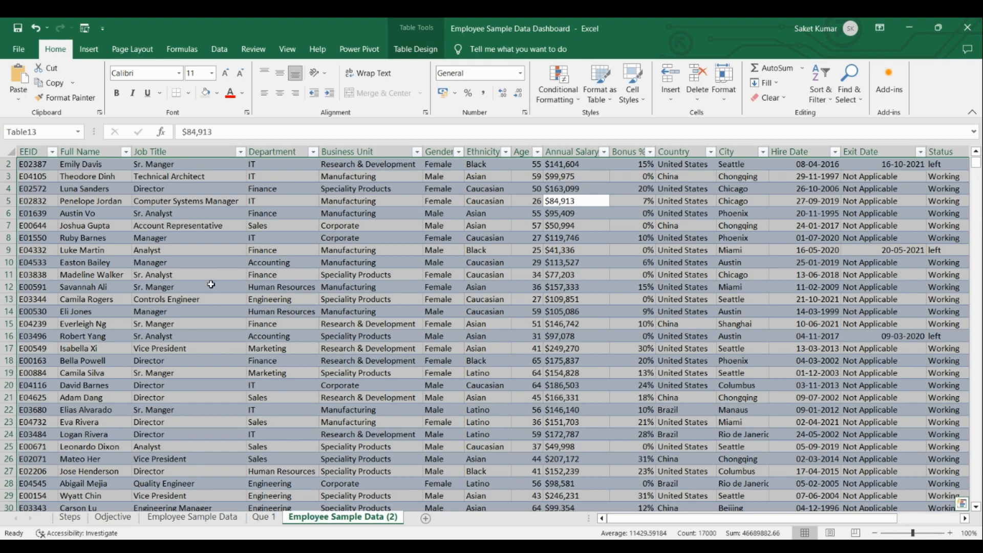
key(ctrl+a)
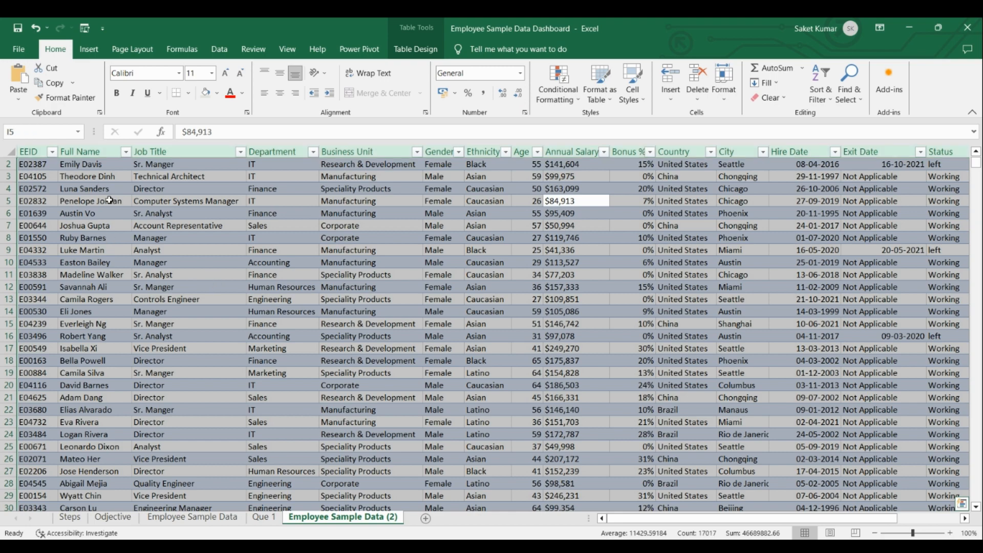
click(156, 212)
click(172, 200)
click(176, 189)
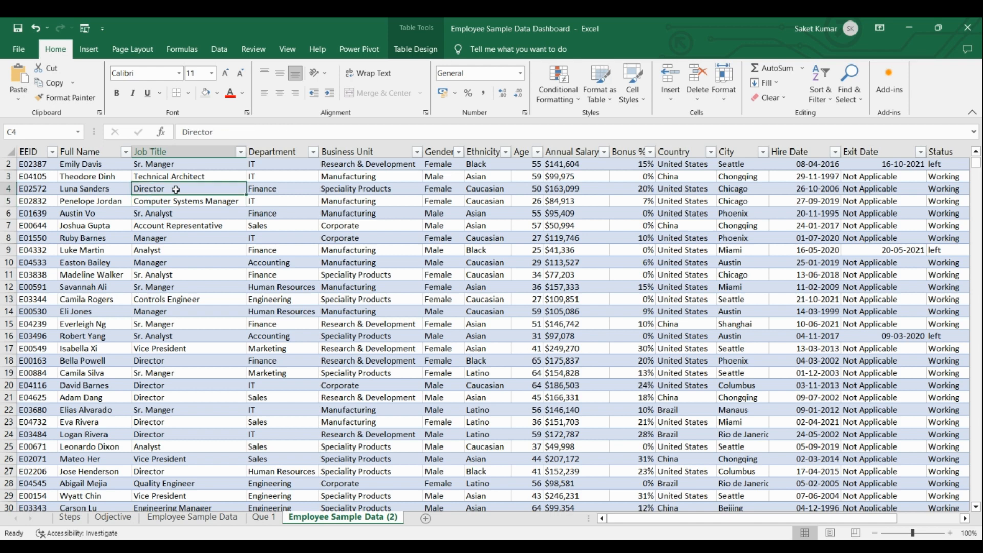
key(ctrl+a)
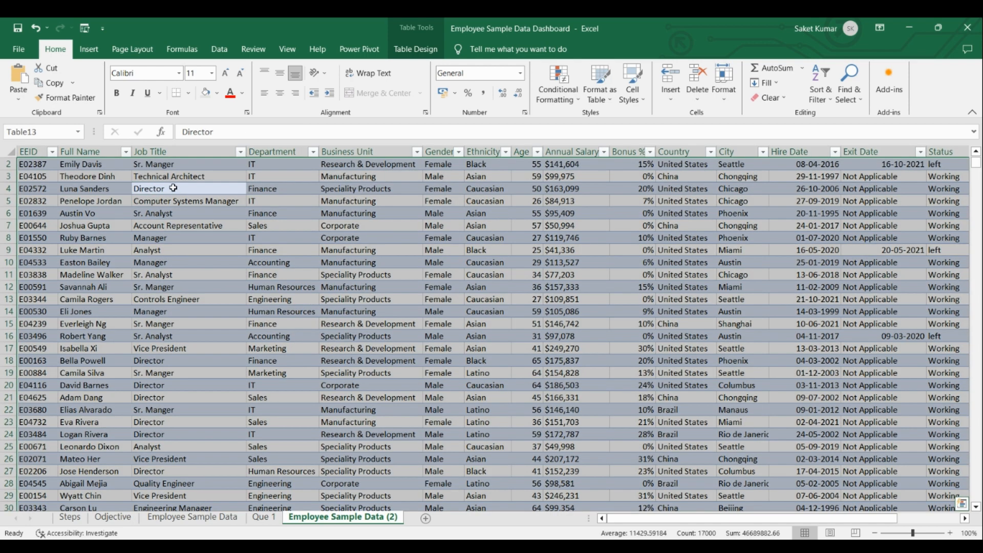
click(88, 49)
click(23, 95)
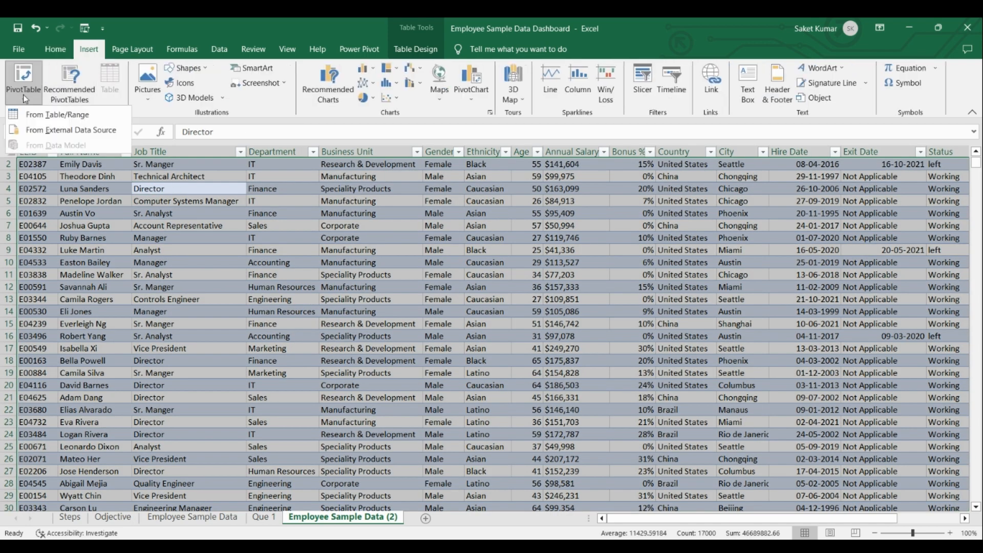
click(43, 115)
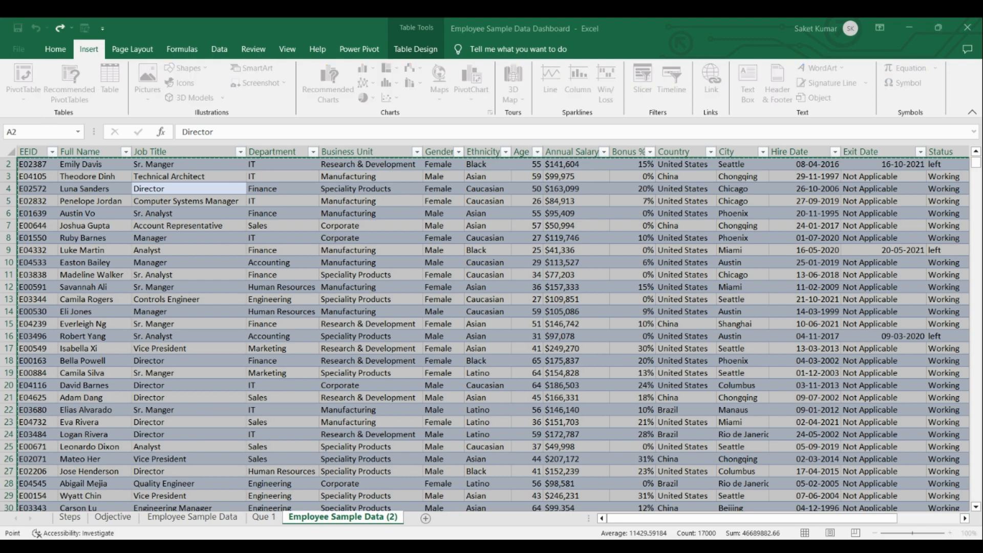
click(352, 442)
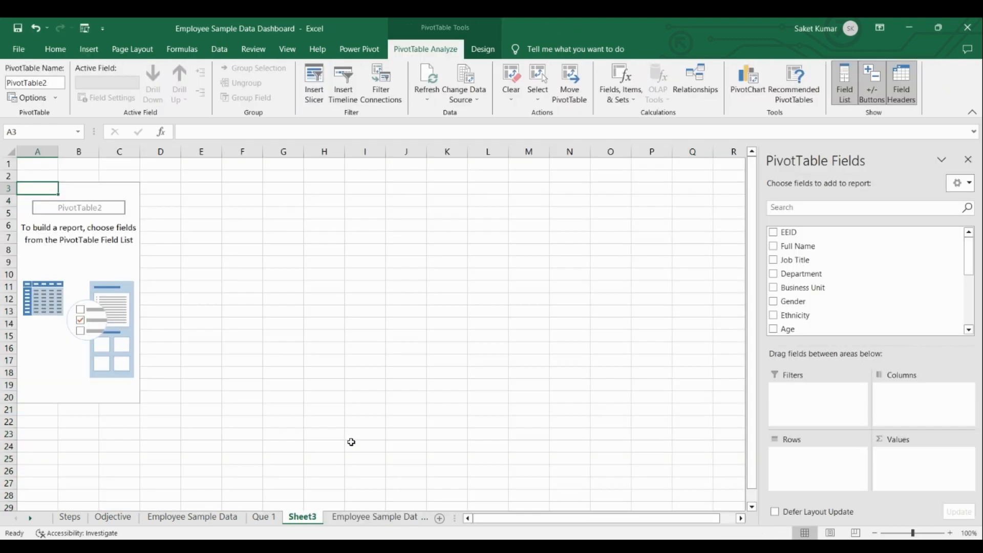
Rename the new PivotTable sheet as "Que 2".
right_click(312, 522)
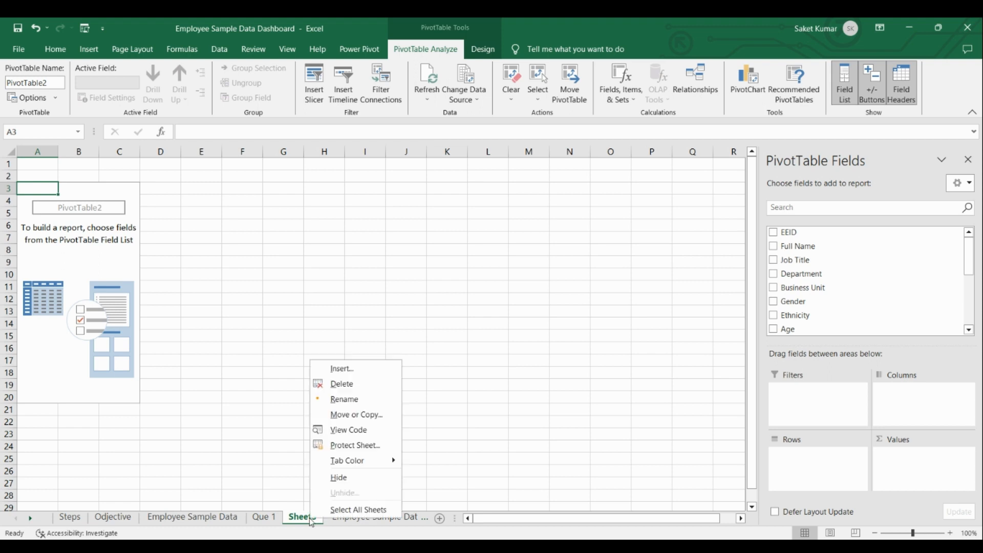
click(358, 399)
text(Qu)
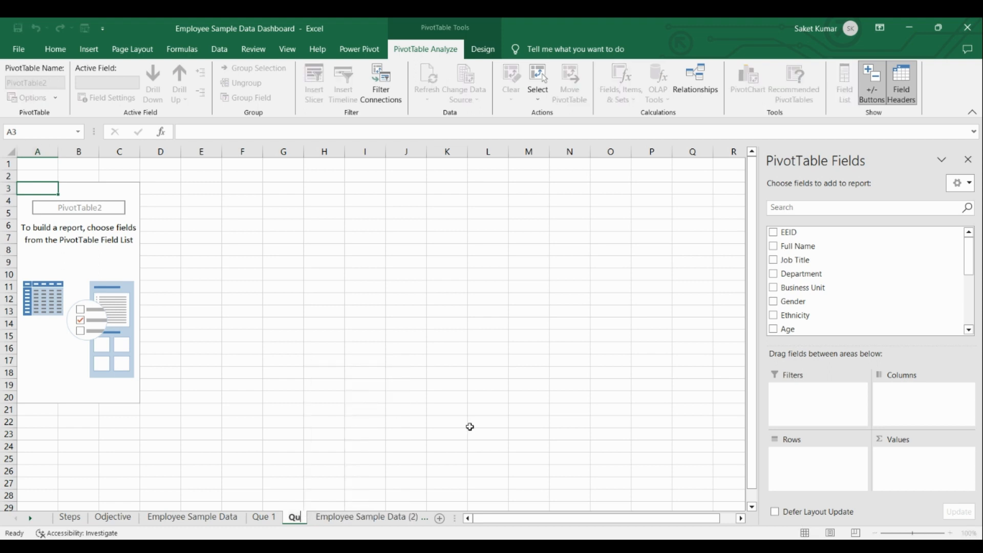
text(e 2)
key(Return)
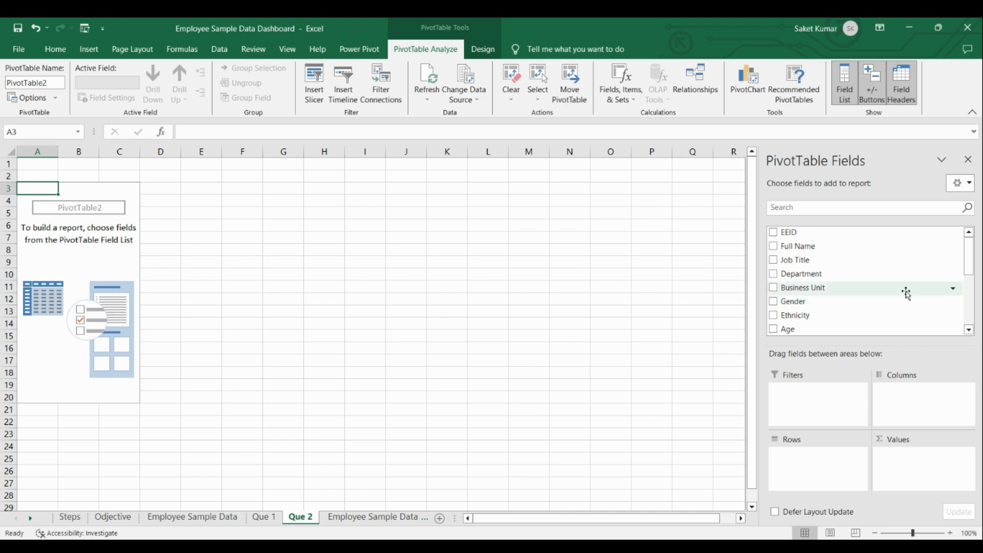
Build the Que 2 pivot with Gender as columns and count of EEID as values, and remove its Grand Total column.
drag(815, 304, 909, 394)
scroll(871, 276, up, 2)
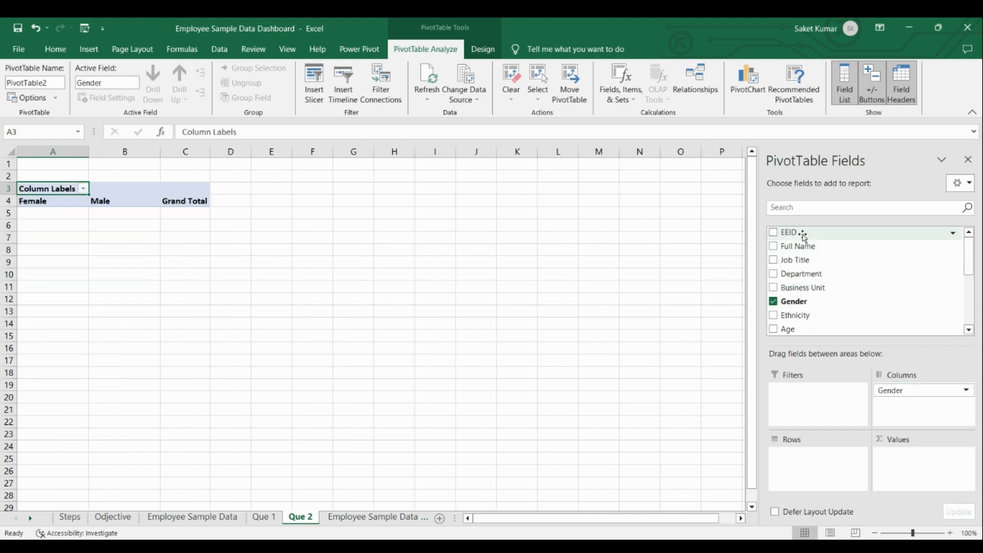
drag(788, 232, 898, 456)
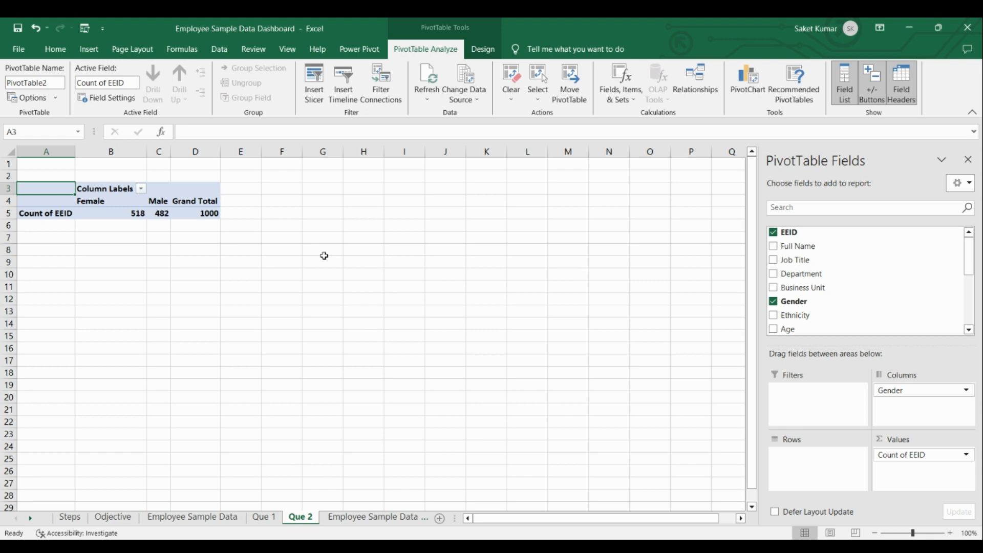
click(184, 201)
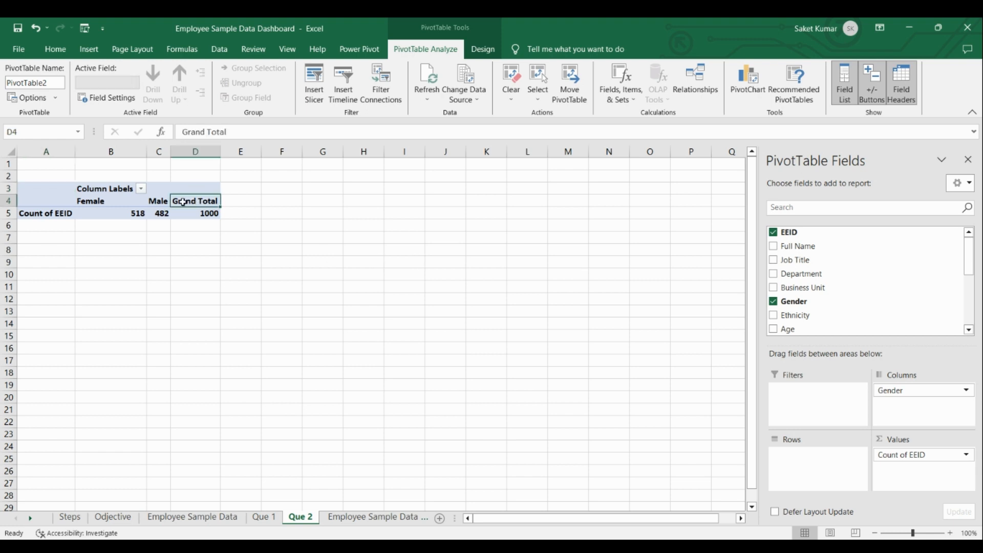
right_click(183, 200)
click(283, 296)
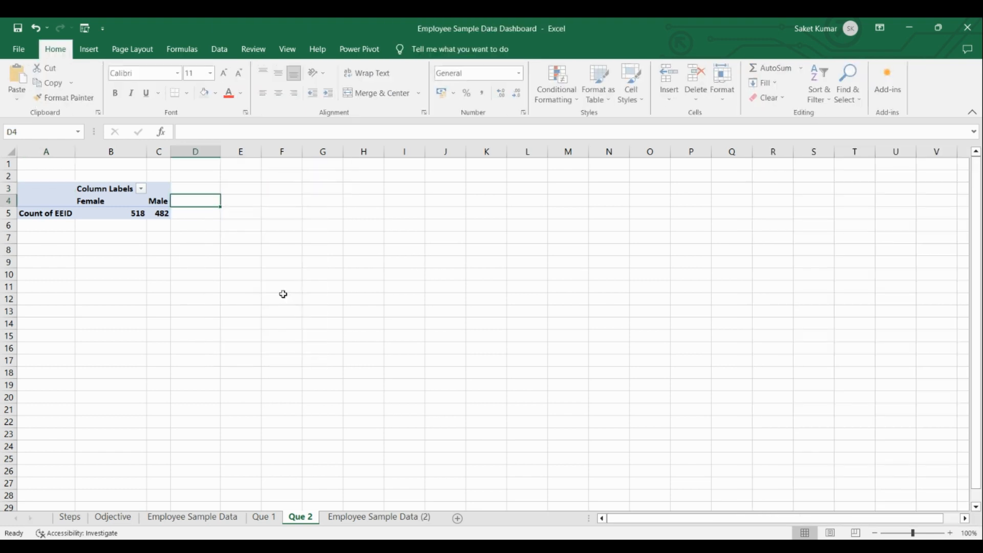
Insert a Status slicer for the gender PivotTable and place it directly beneath the table.
click(52, 189)
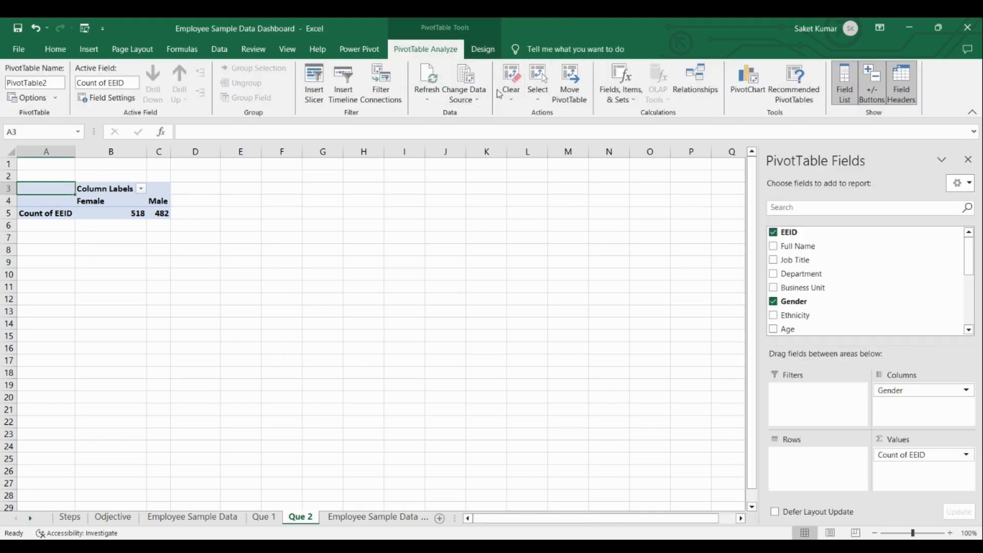
click(89, 49)
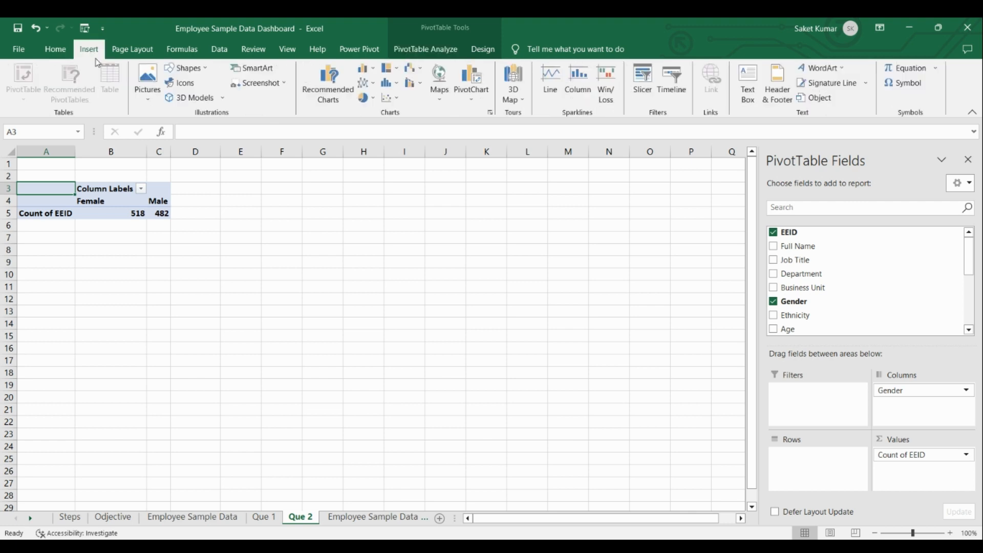
click(642, 88)
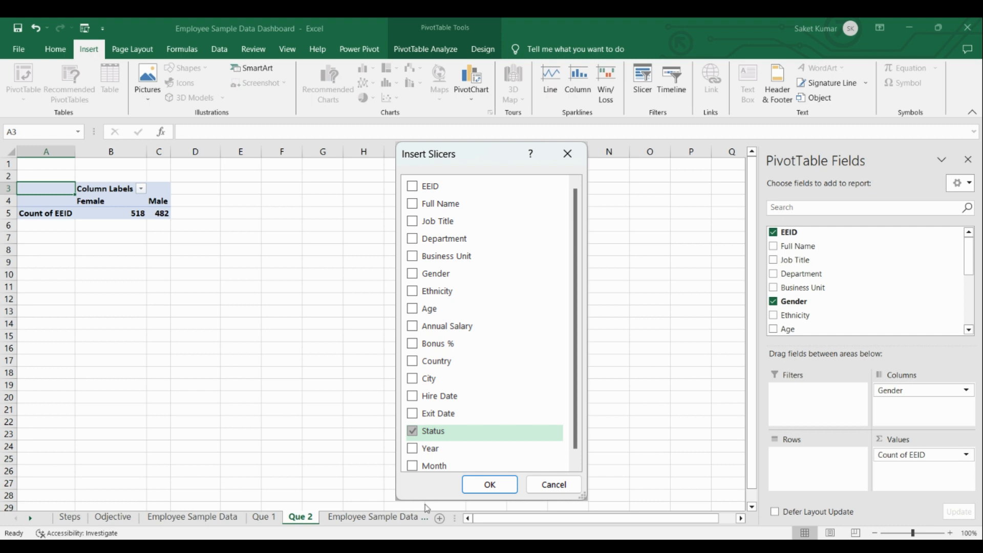
key(Return)
drag(357, 258, 51, 230)
Try the Status slicer on the gender counts by switching between Working employees and no filter.
click(68, 266)
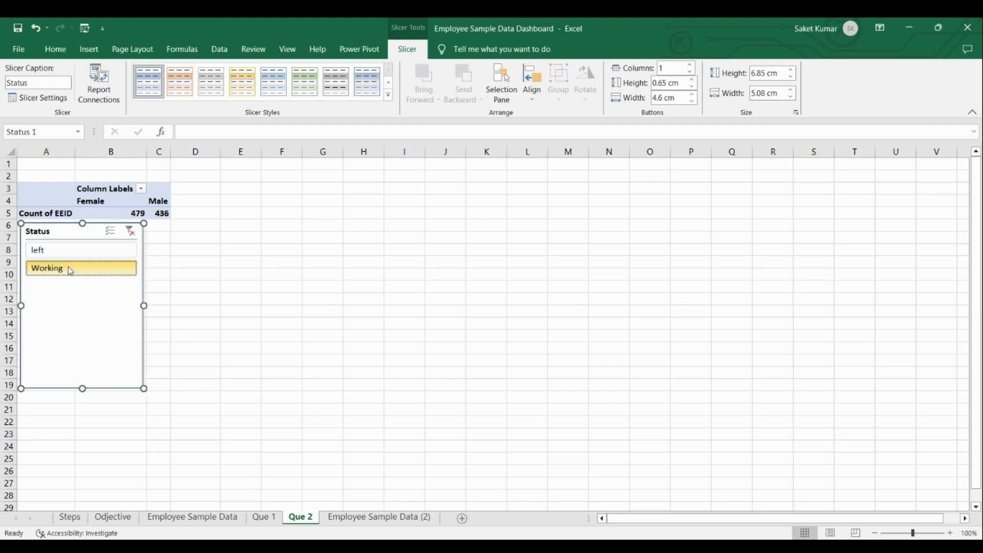
click(130, 232)
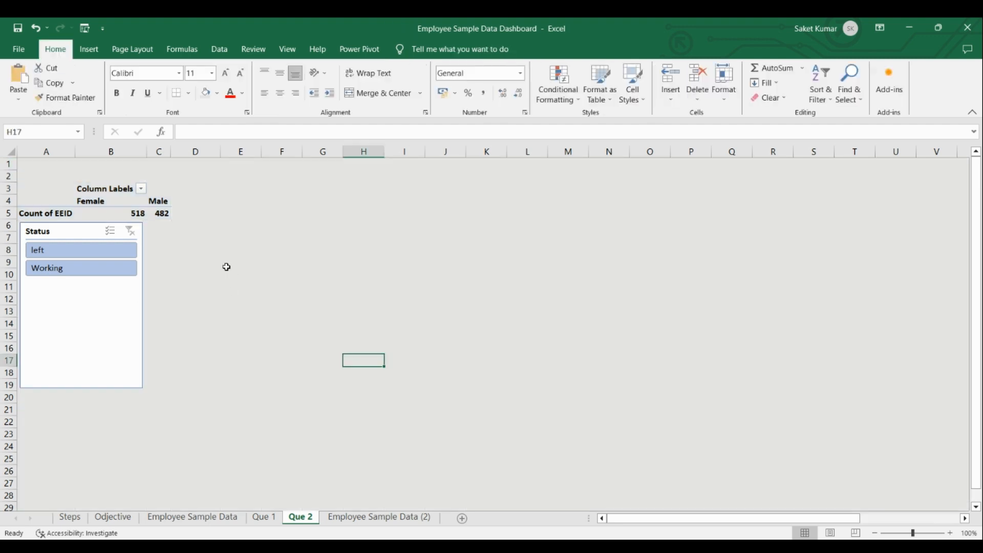
click(106, 269)
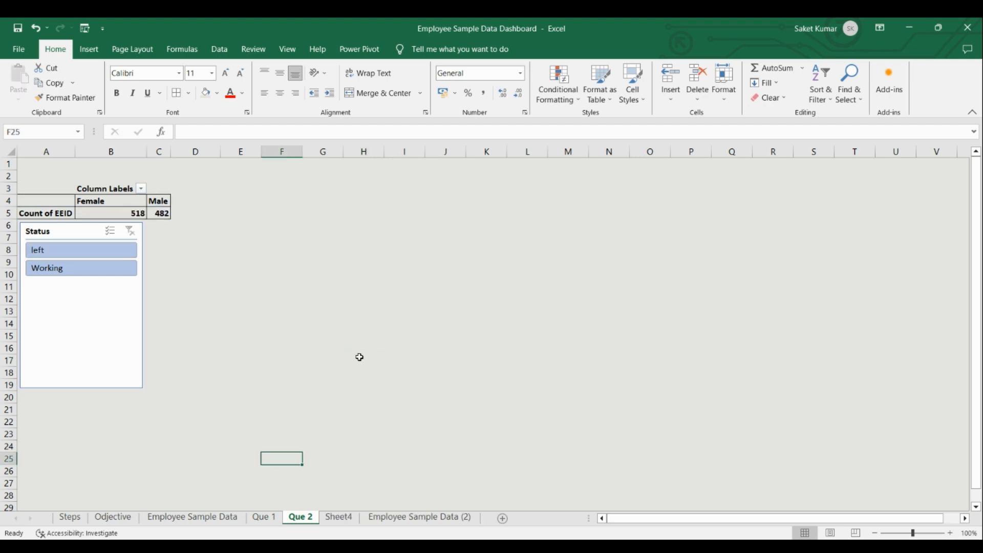
Insert a Doughnut PivotChart based on the gender PivotTable on the Que 2 sheet.
click(106, 202)
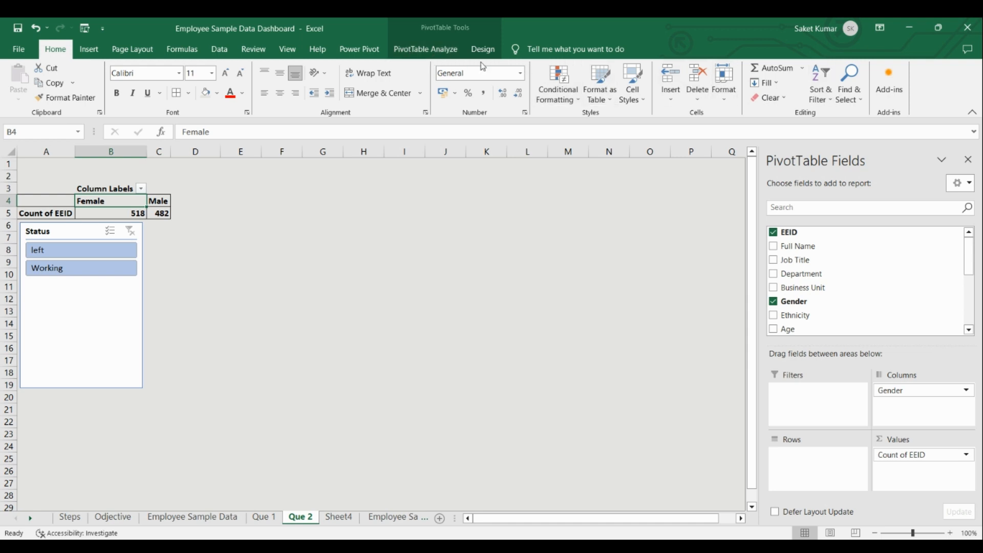
click(426, 48)
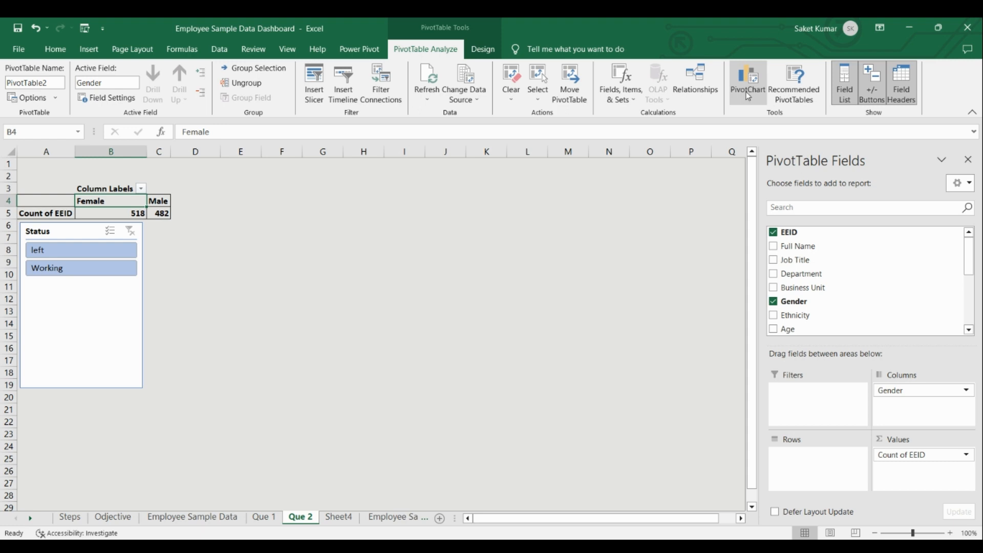
click(747, 92)
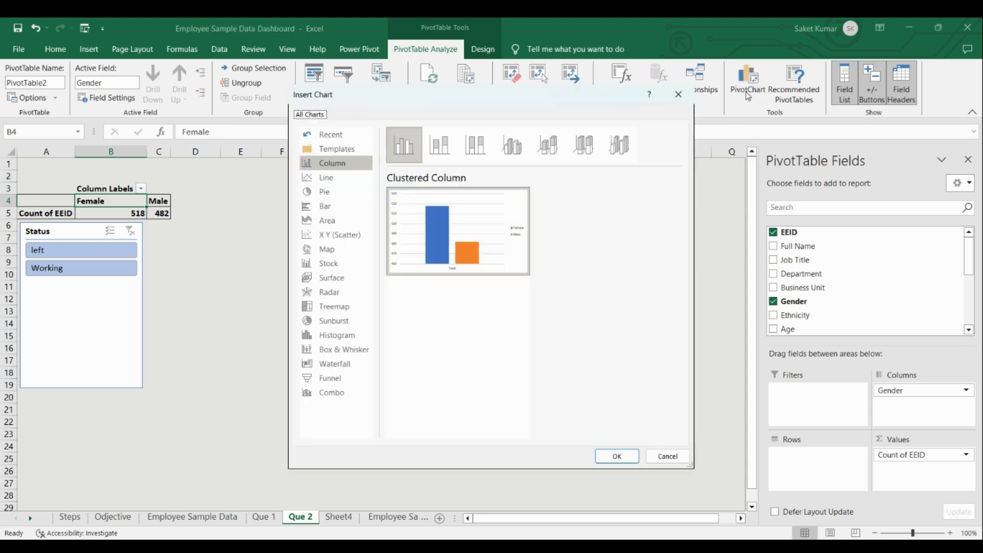
click(328, 199)
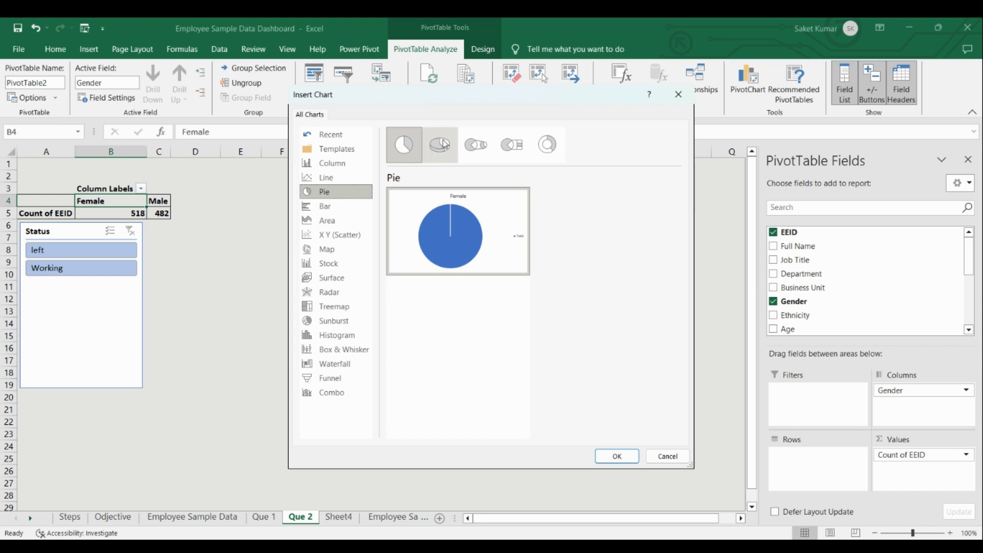
click(552, 146)
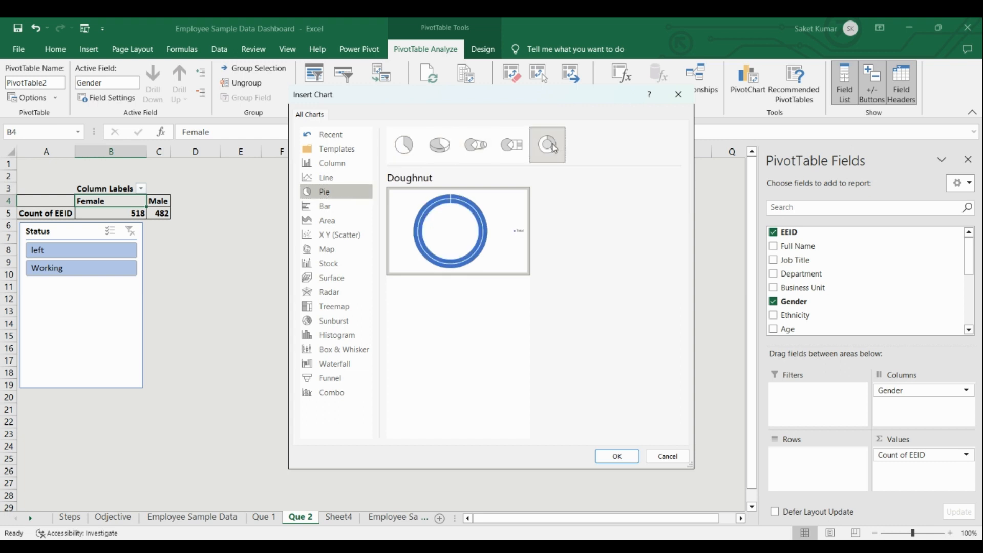
click(617, 457)
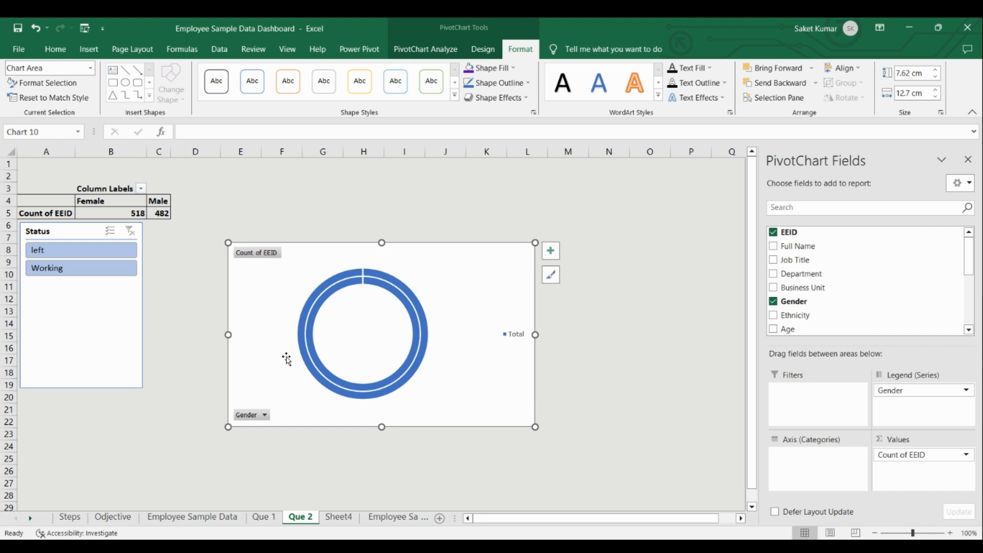
Switch the doughnut chart's rows and columns so Gender forms the categories, and hide all field buttons on the chart.
right_click(442, 373)
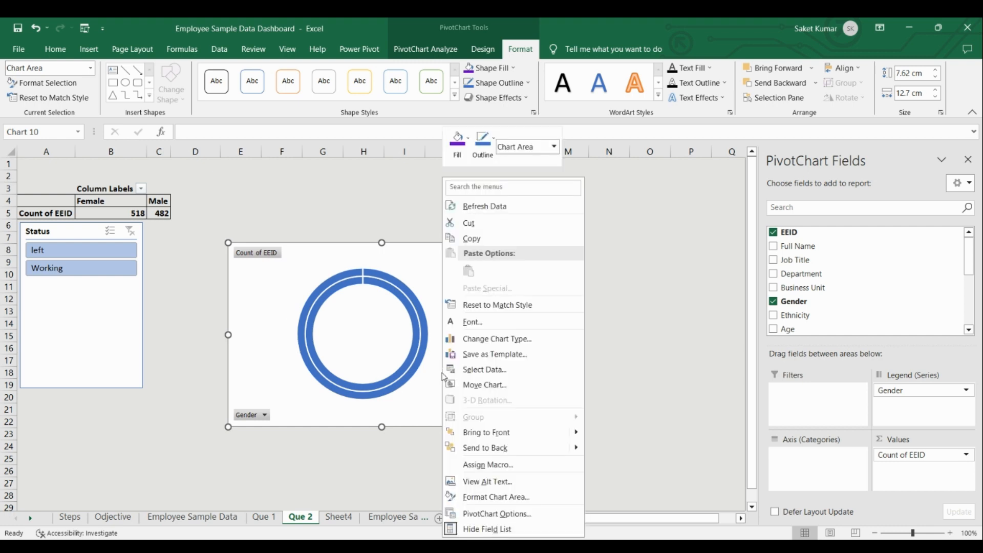
click(515, 373)
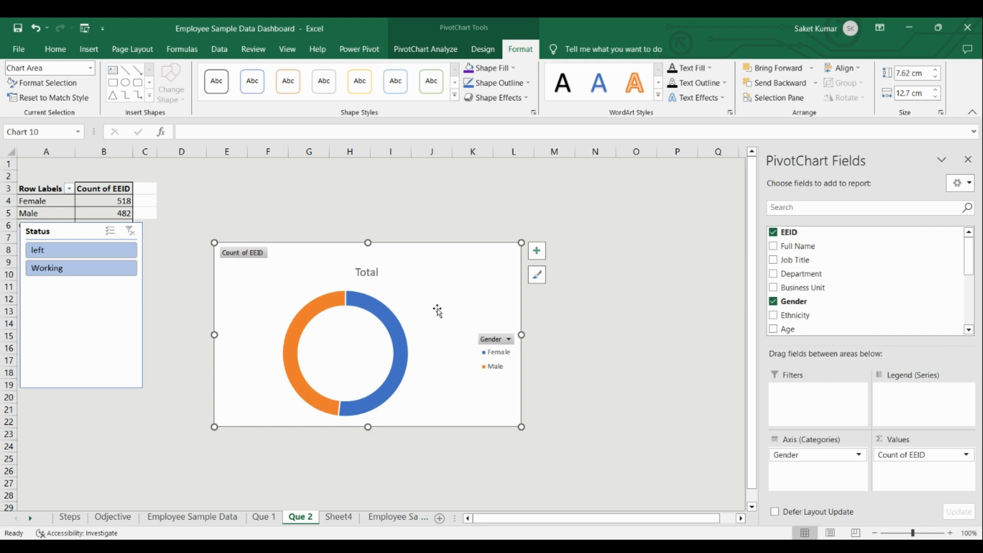
right_click(245, 257)
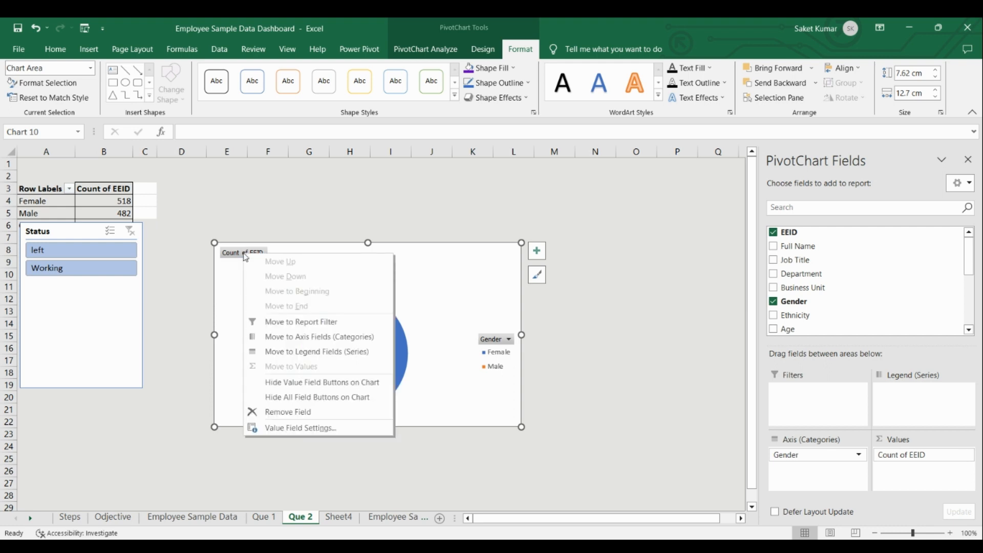
click(277, 402)
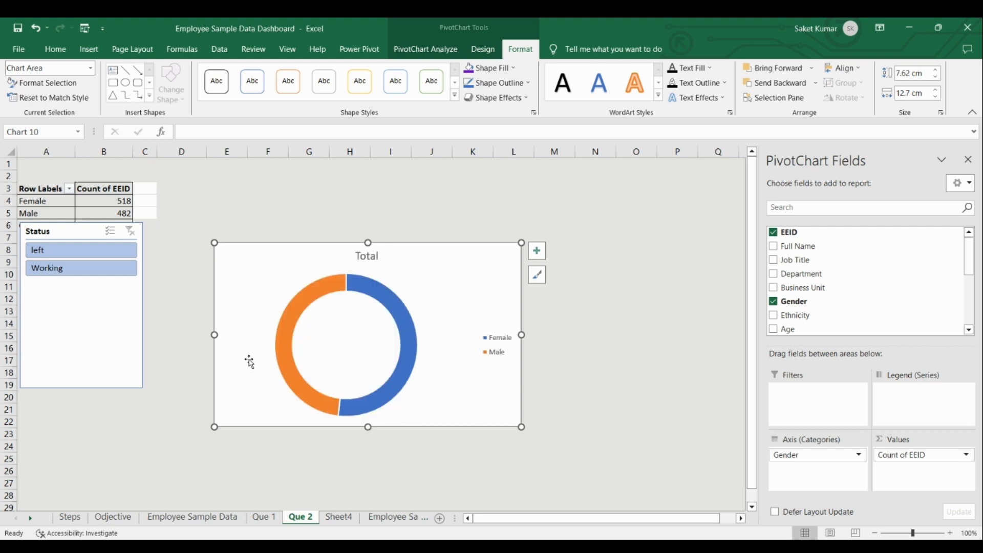
Add data labels to the gender doughnut chart.
click(536, 250)
click(565, 279)
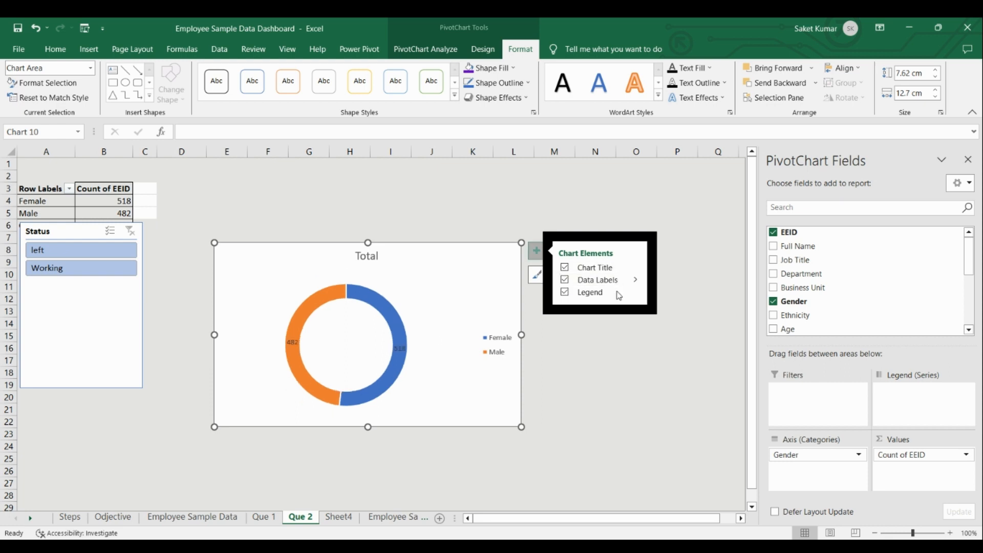
click(636, 281)
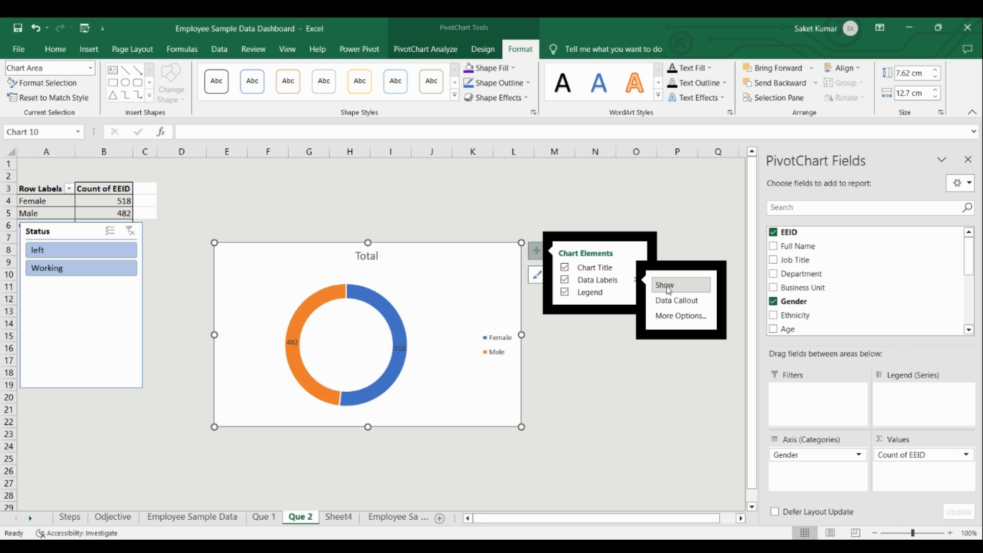
click(636, 310)
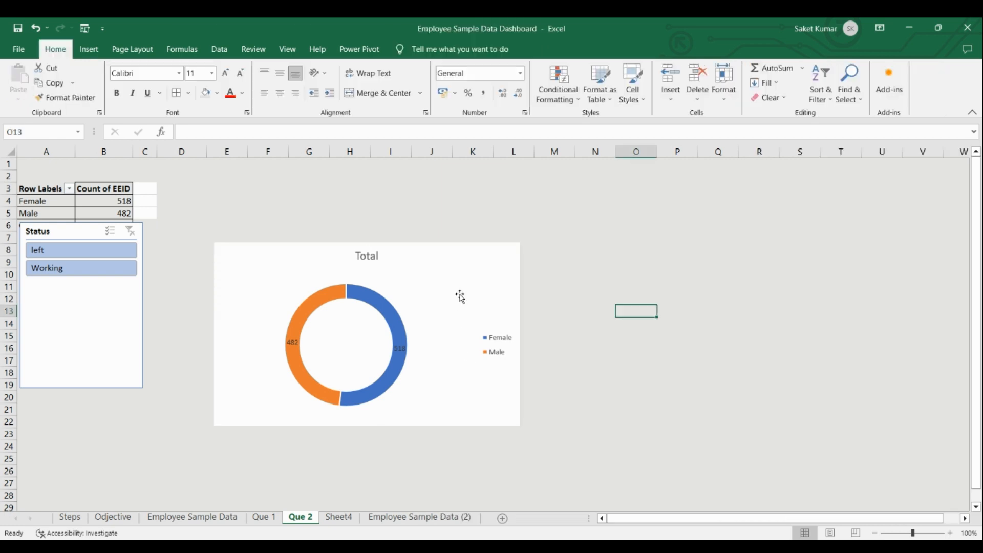
Format the doughnut's data labels to show Percentage instead of Value.
click(404, 354)
right_click(402, 351)
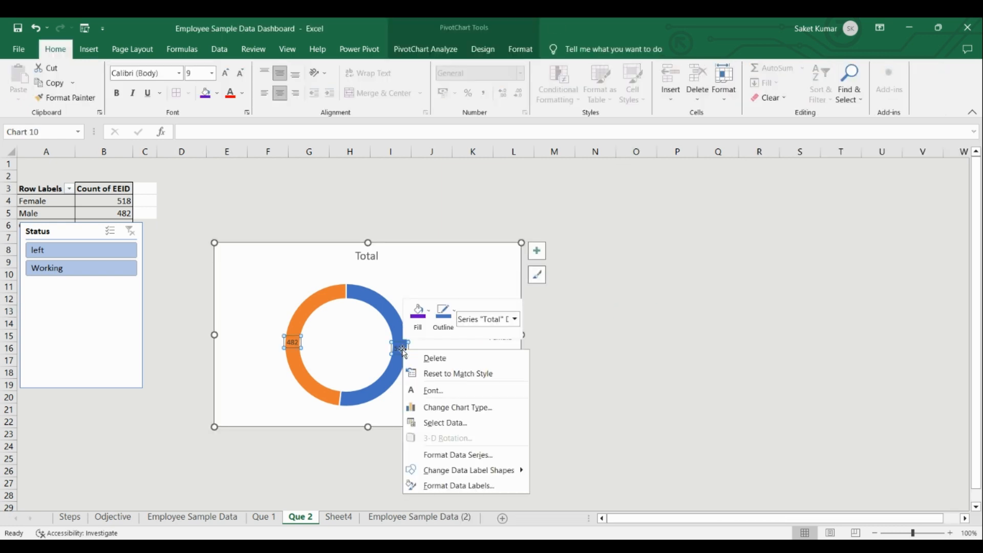
click(500, 486)
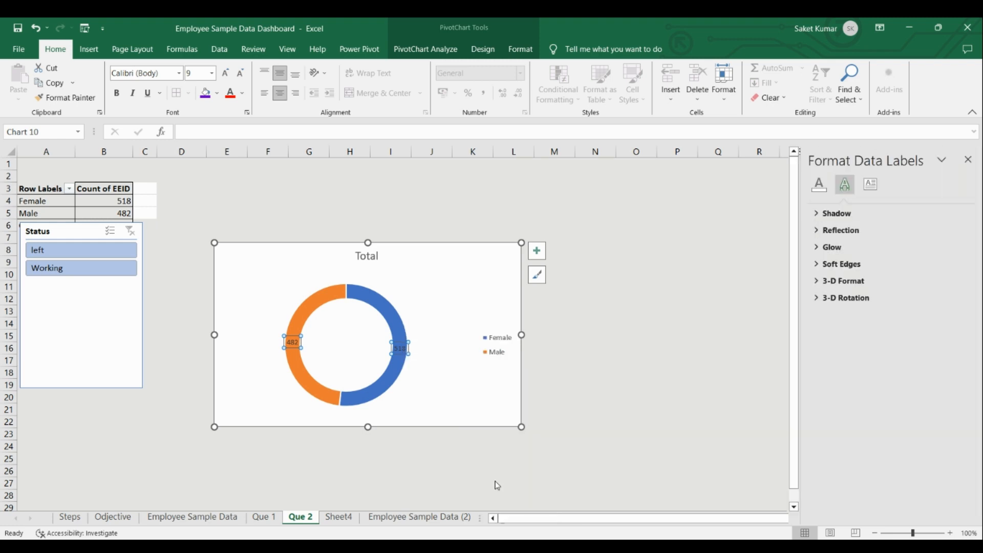
click(833, 326)
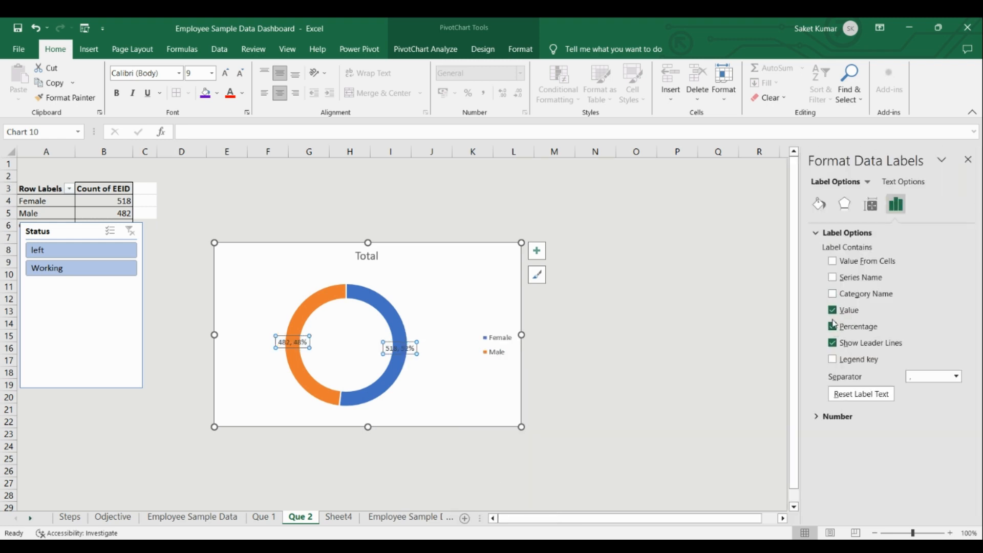
click(832, 311)
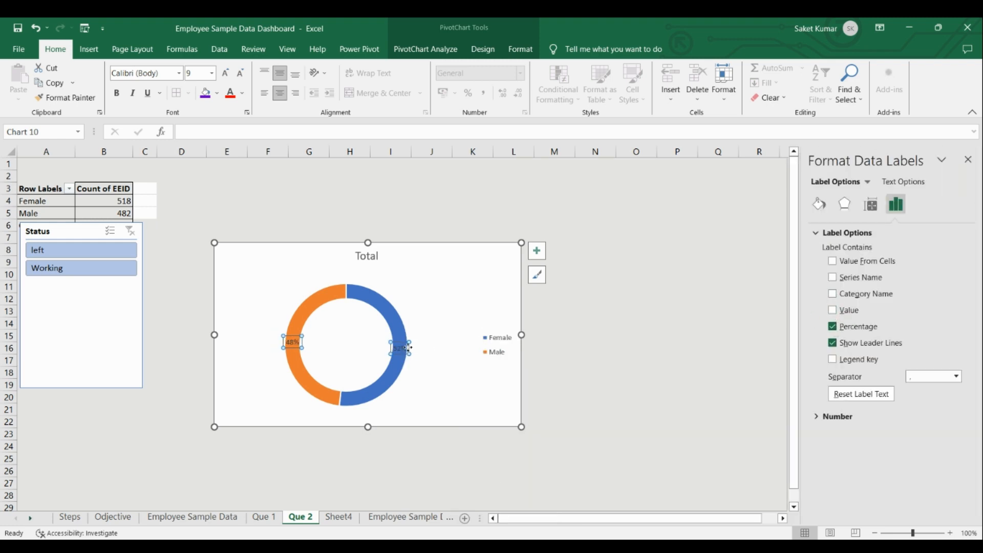
Move both percentage labels outside the doughnut ring, and reposition the chart closer beside the gender PivotTable.
drag(406, 348, 429, 332)
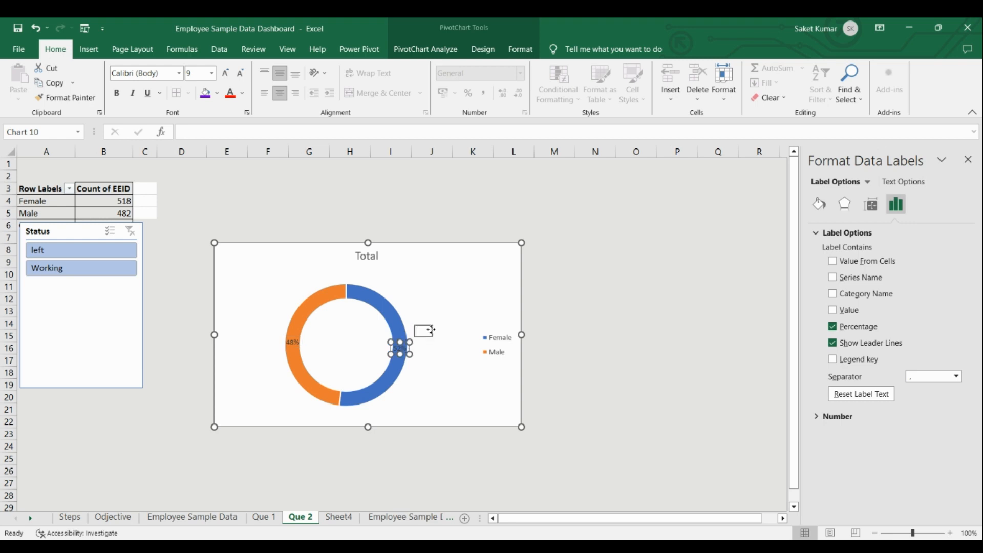
click(292, 342)
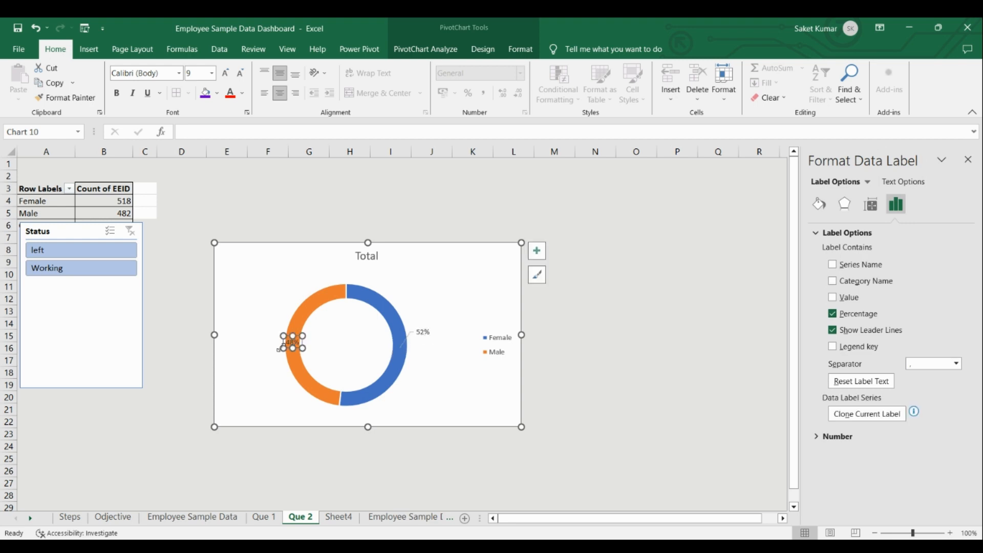
drag(281, 343, 258, 363)
click(445, 378)
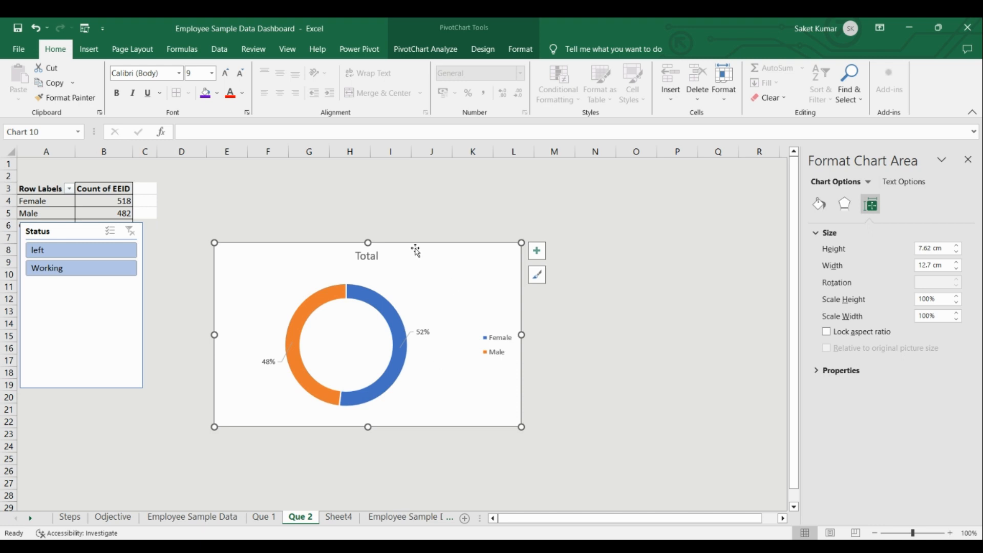
drag(416, 248, 382, 189)
click(594, 310)
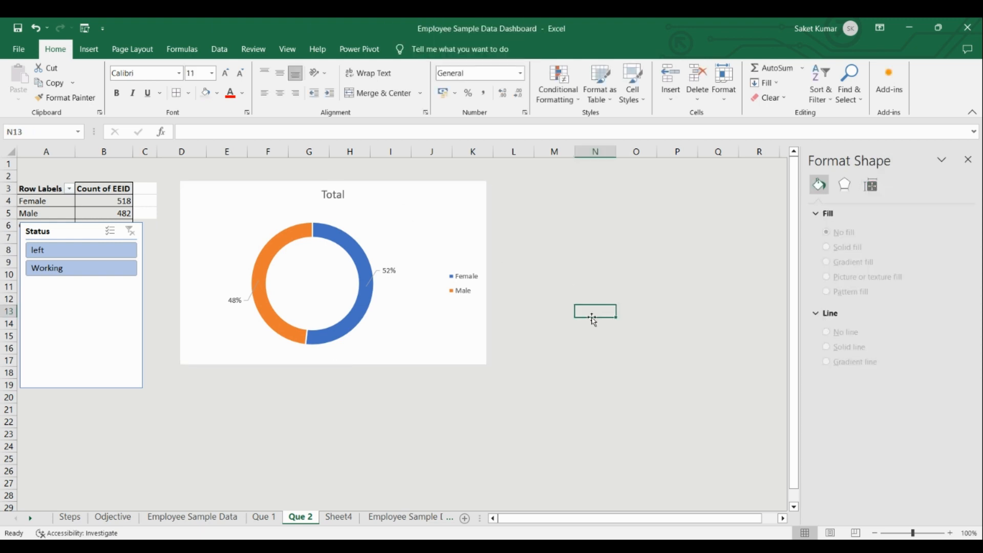
Check the Que 3 objective on the Odjective sheet, and create a PivotTable on a new sheet from the Employee Sample Data (2) table.
click(654, 542)
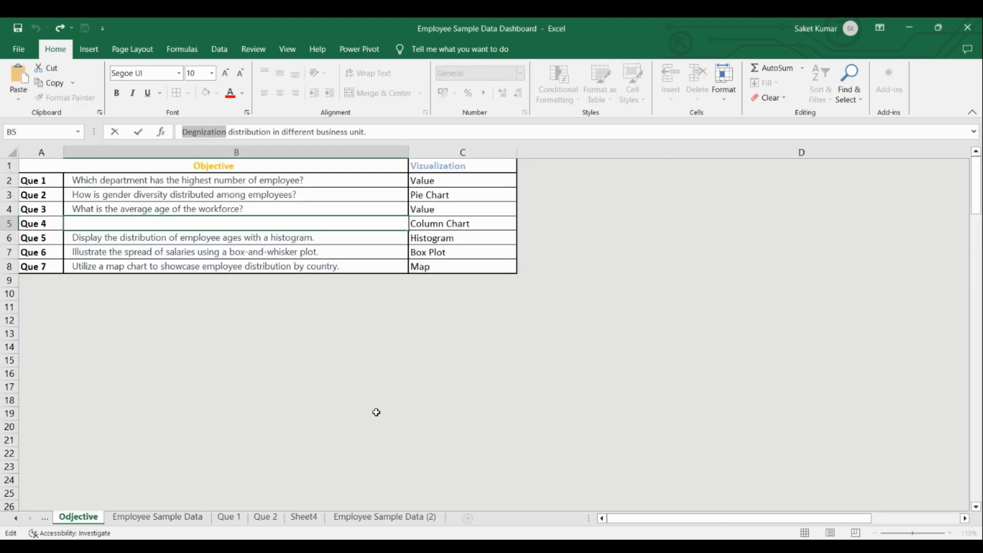
click(281, 348)
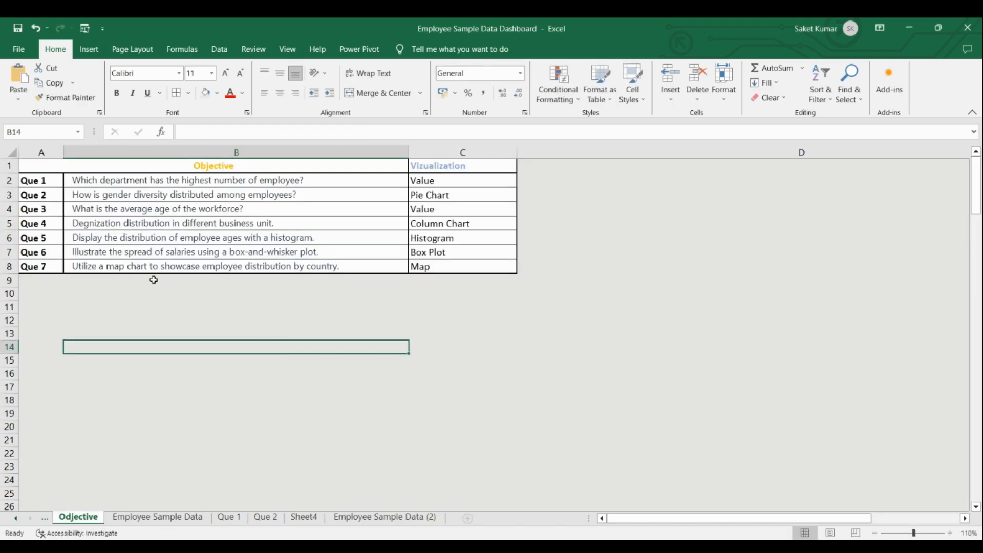
click(271, 211)
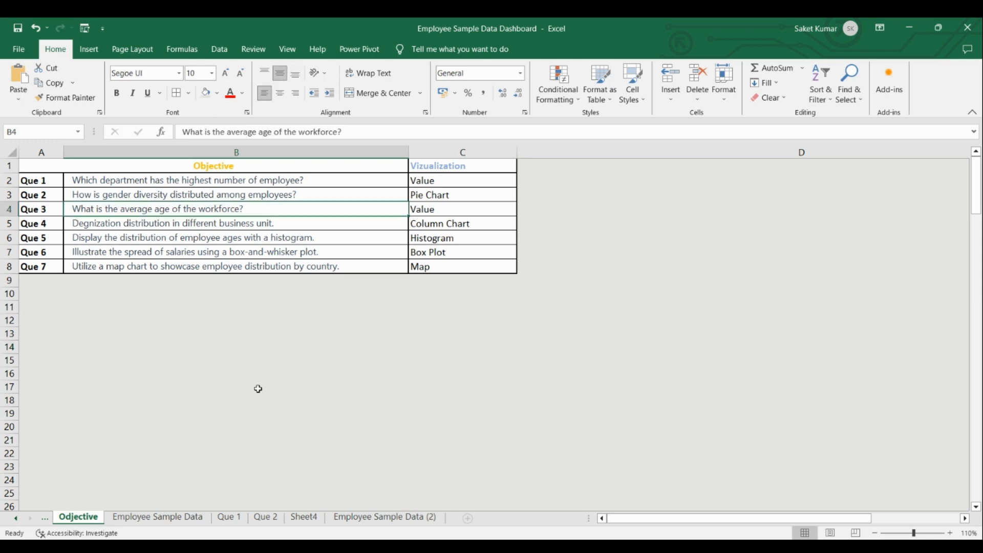
click(340, 521)
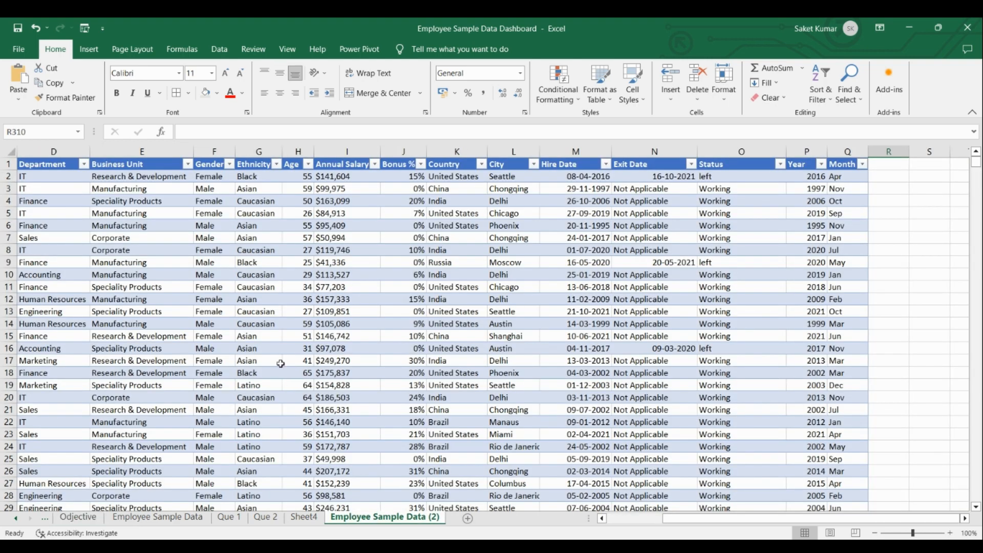
click(254, 298)
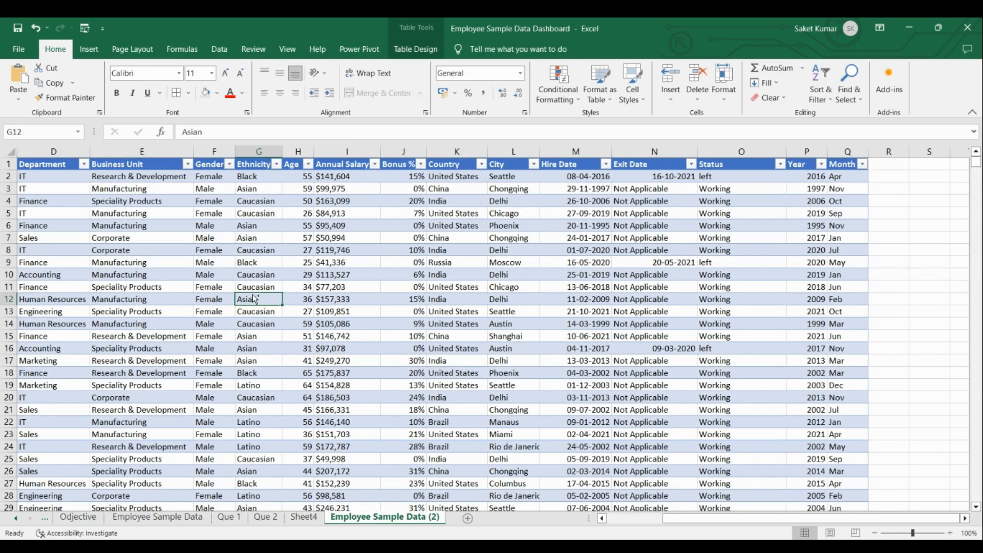
key(ctrl+a)
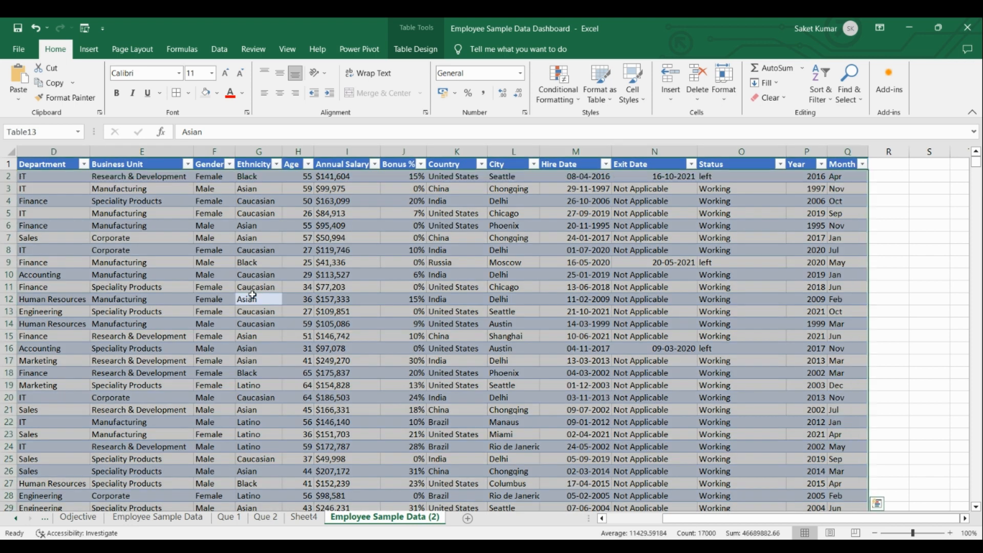
click(89, 49)
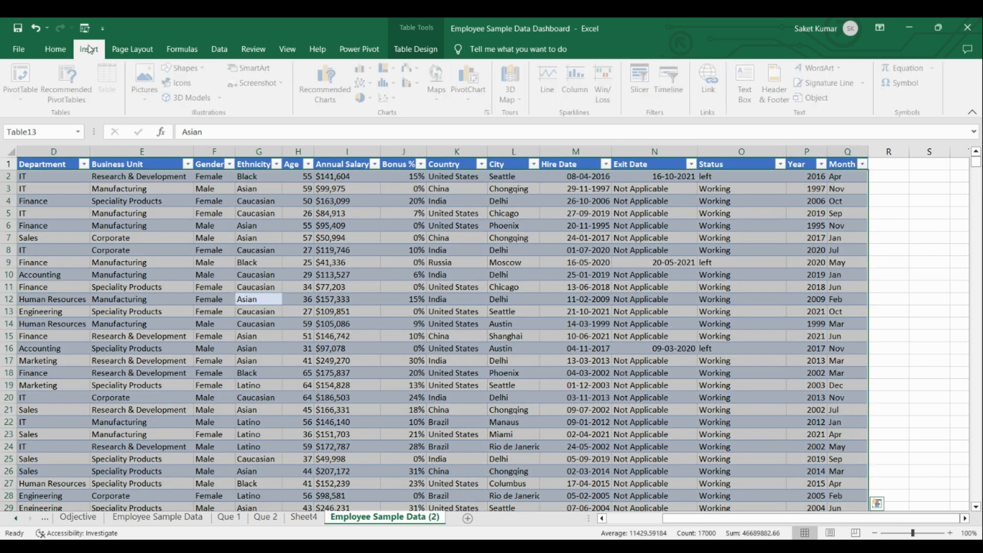
click(28, 98)
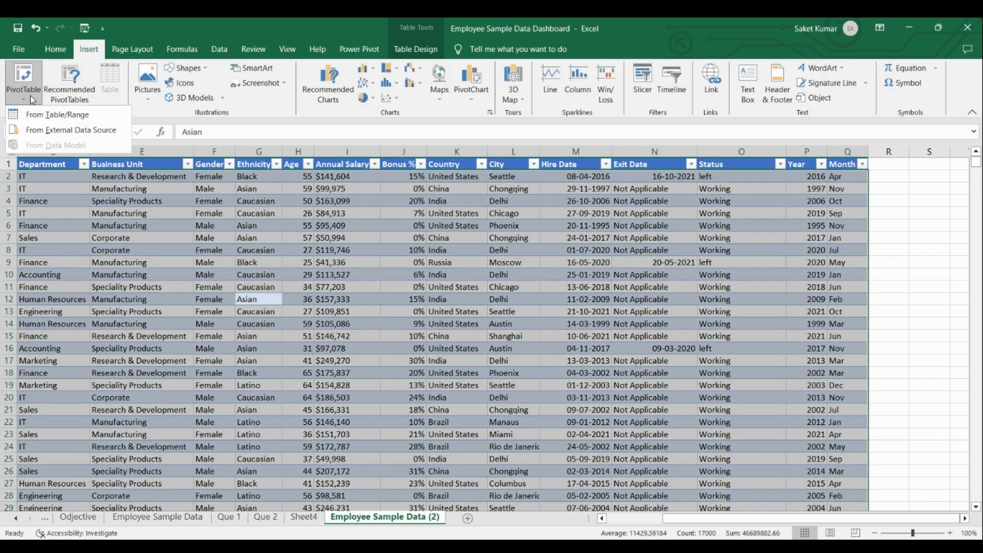
click(53, 115)
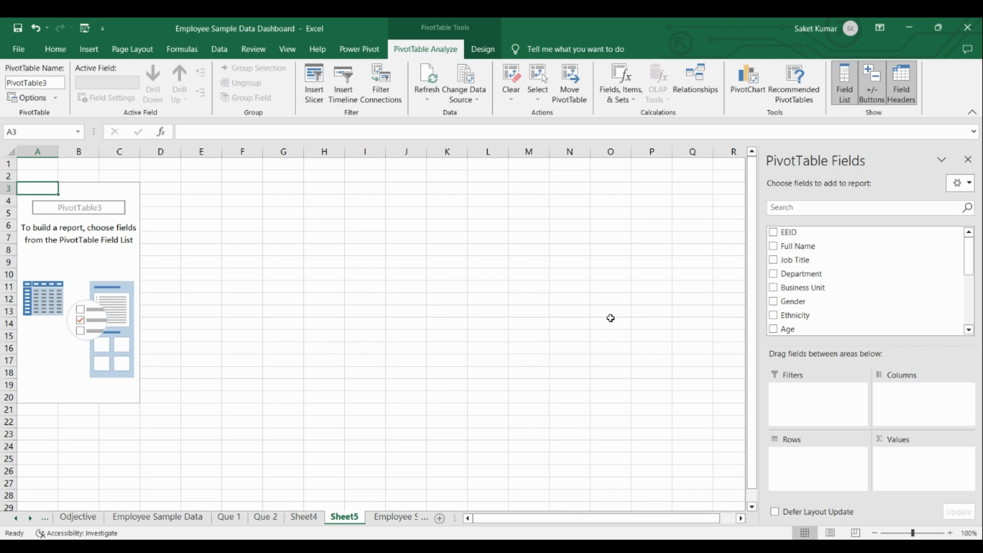
Check the question number in the objectives list and rename the new PivotTable sheet, Sheet5, as "Que 3".
click(78, 516)
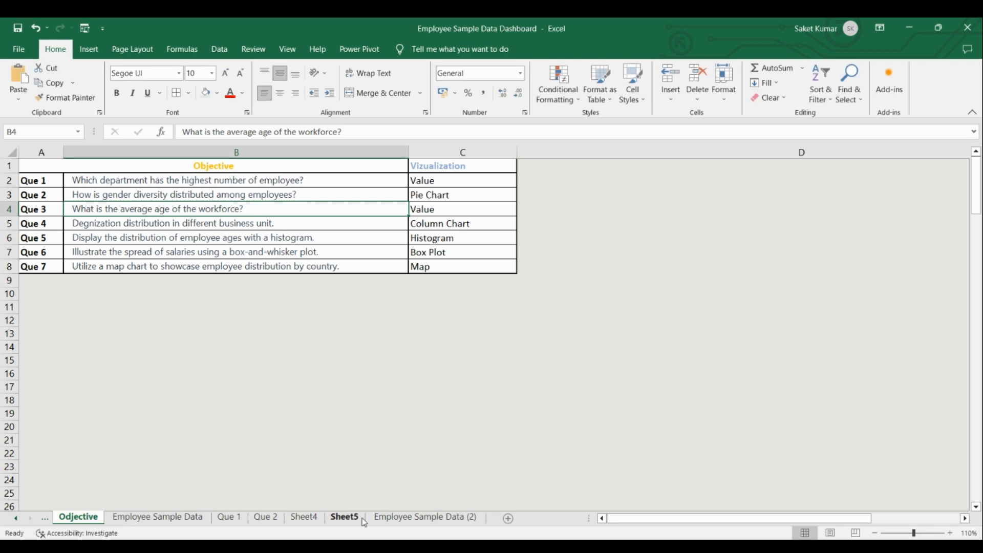
click(341, 521)
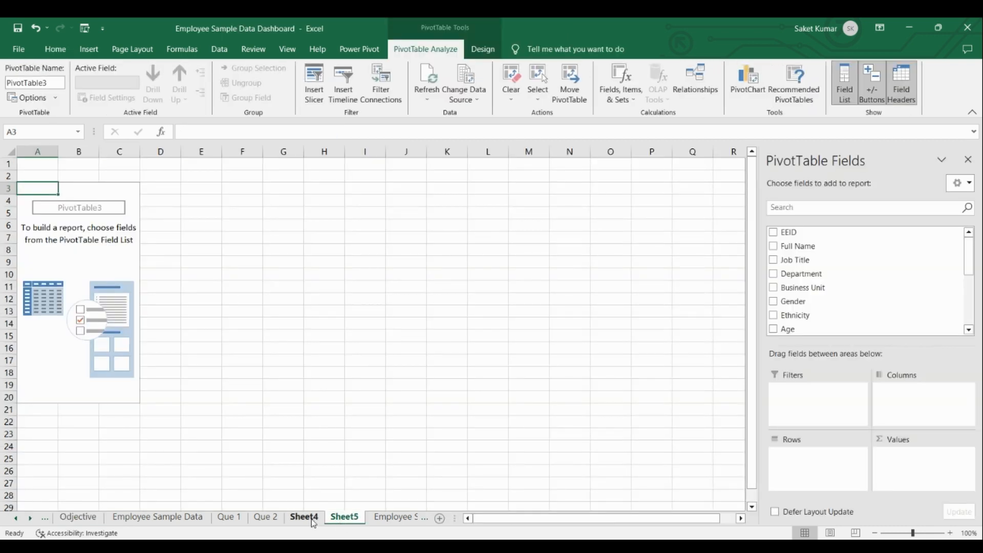
right_click(337, 520)
click(358, 411)
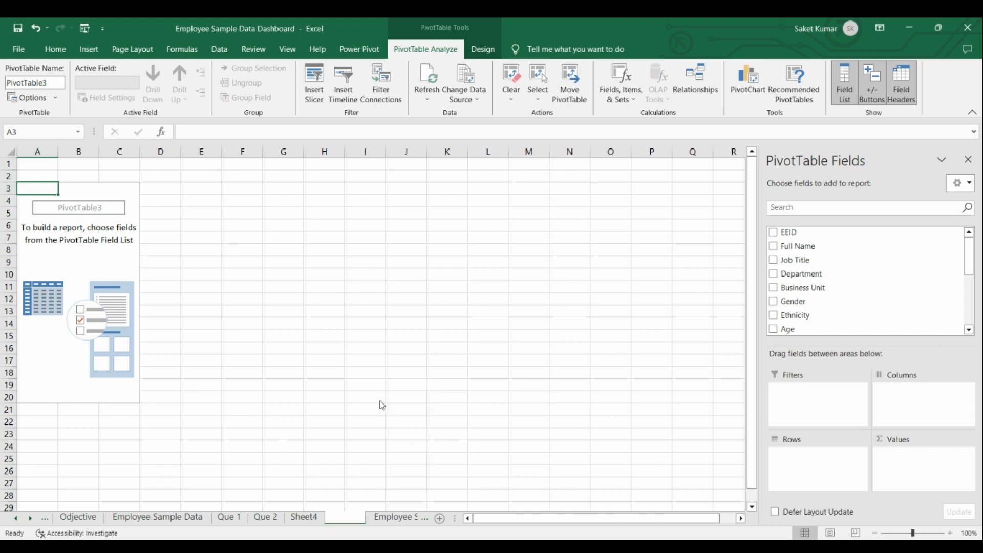
text(Que)
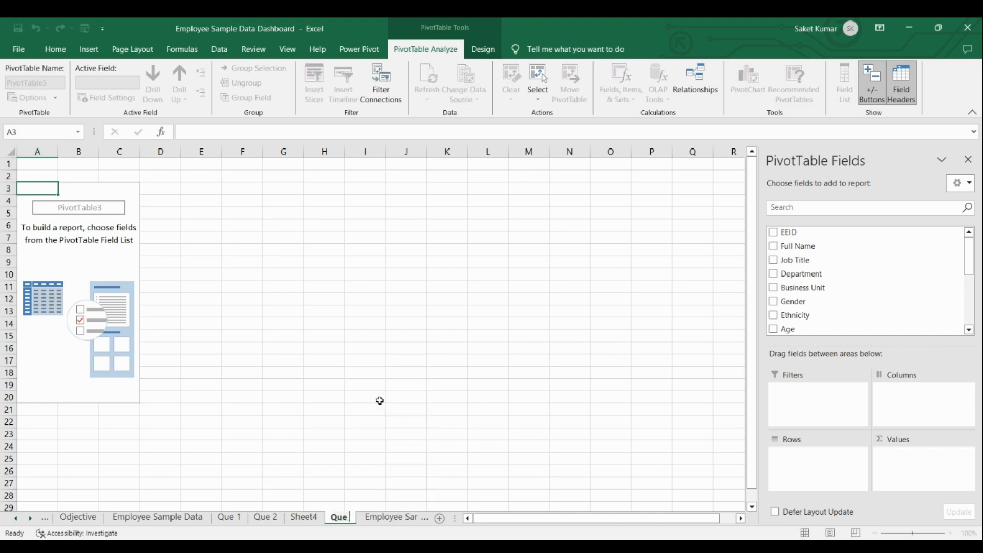
text( 3)
key(Return)
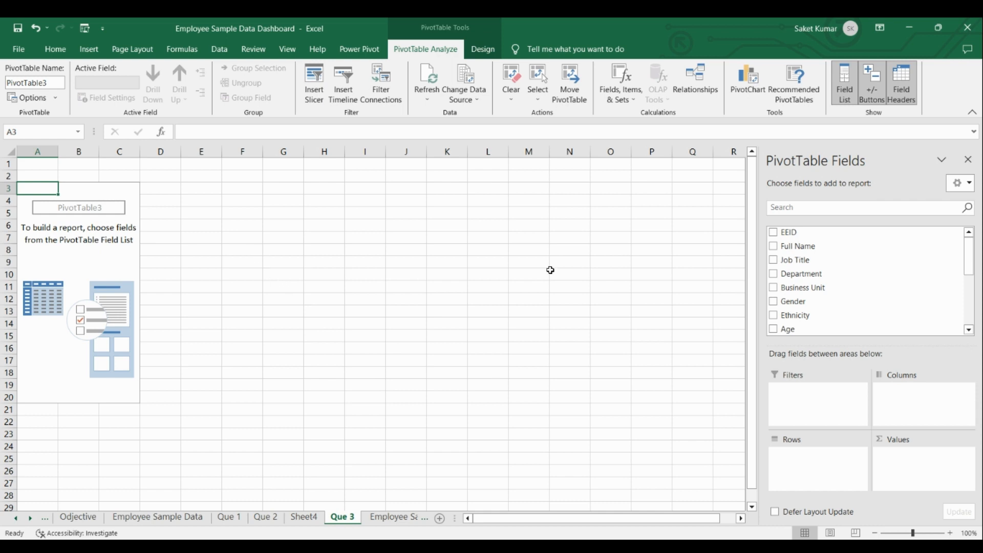
Add the Age field to the Que 3 PivotTable's values and summarize it by Average.
drag(788, 329, 906, 460)
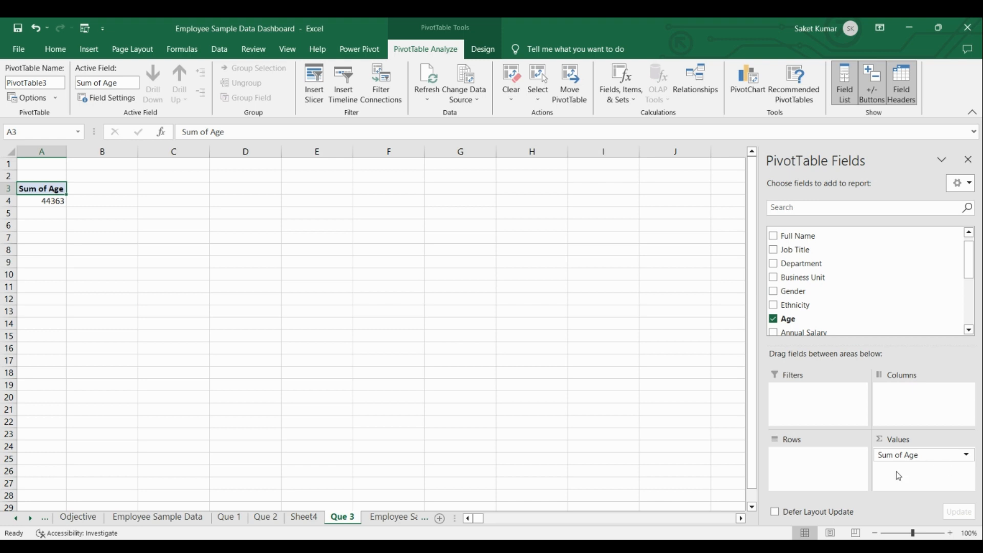
click(967, 455)
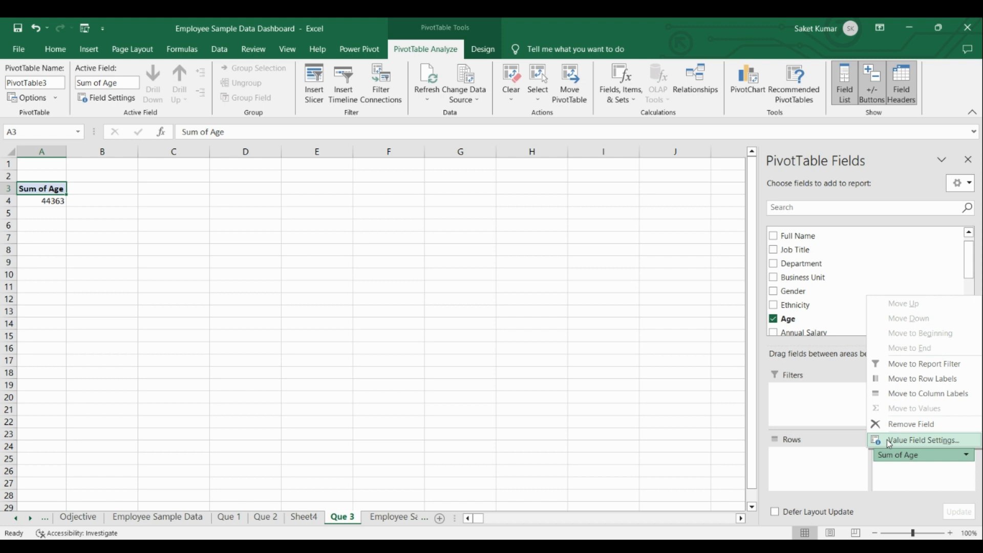
click(922, 440)
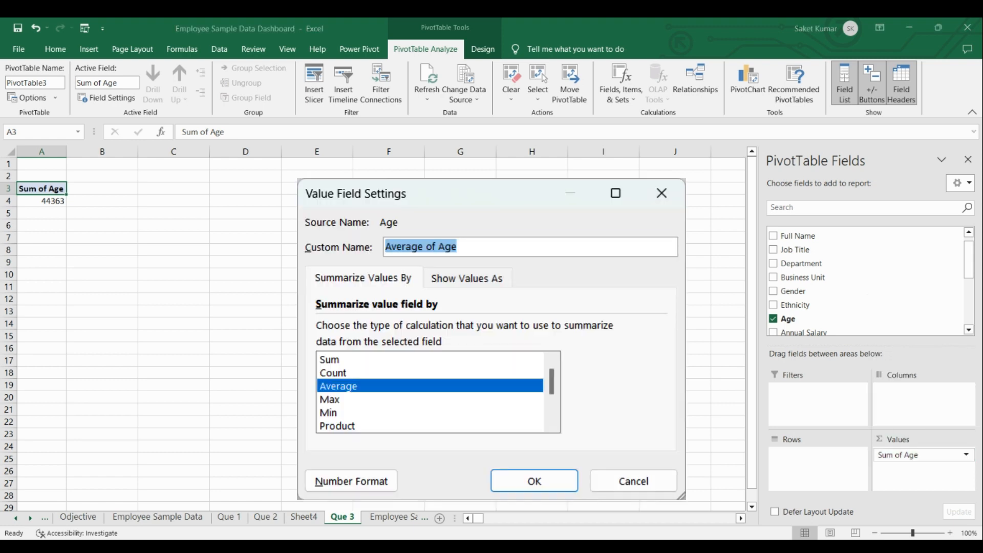
key(Return)
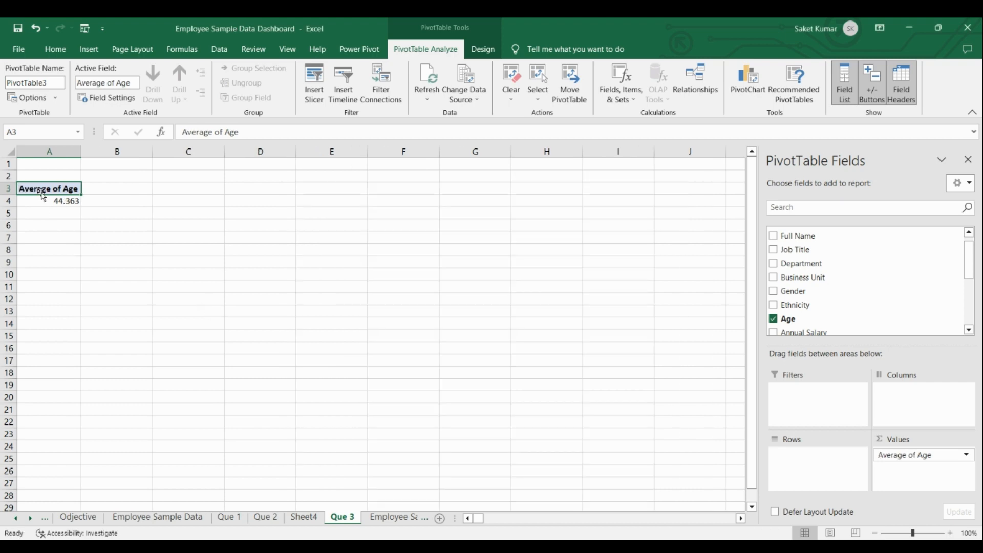
Fill all cells of the Que 3 sheet with the light gray background colour.
click(11, 152)
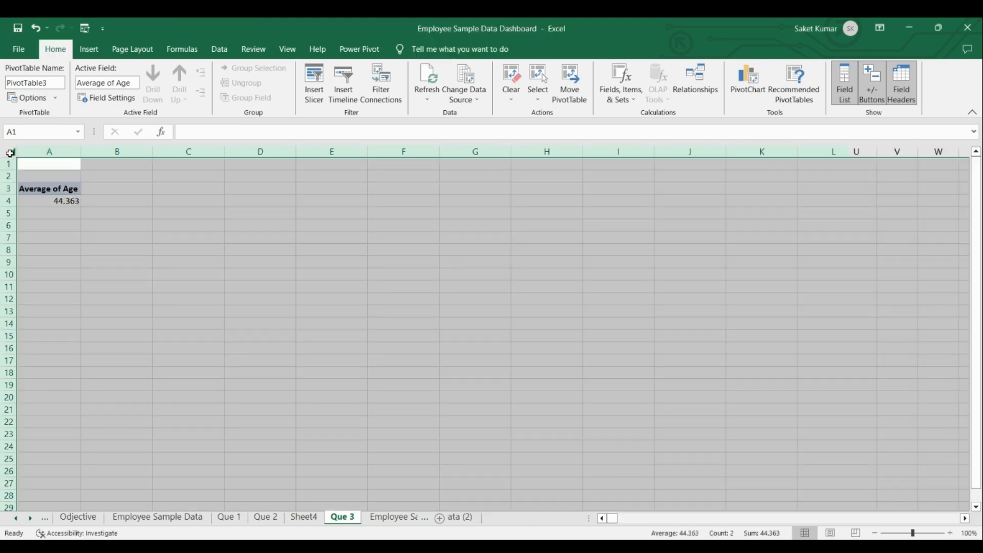
click(206, 93)
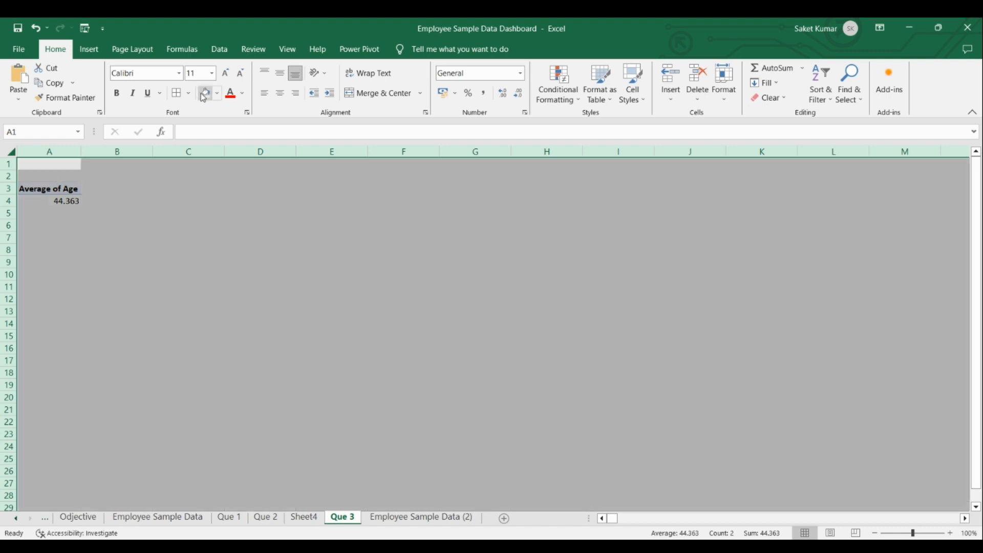
click(212, 251)
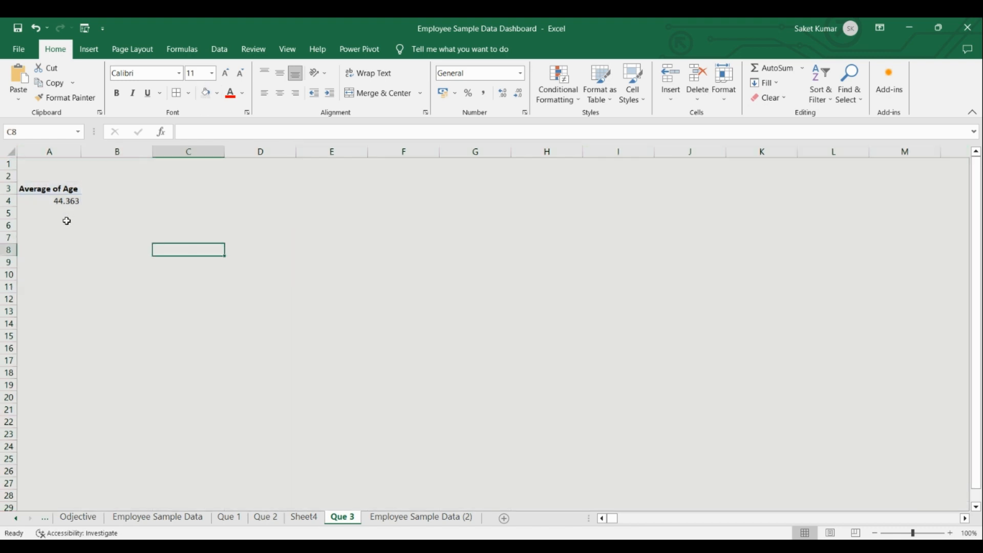
Insert a Status slicer for the average age PivotTable, place it directly beneath the table, and filter to Working.
click(49, 189)
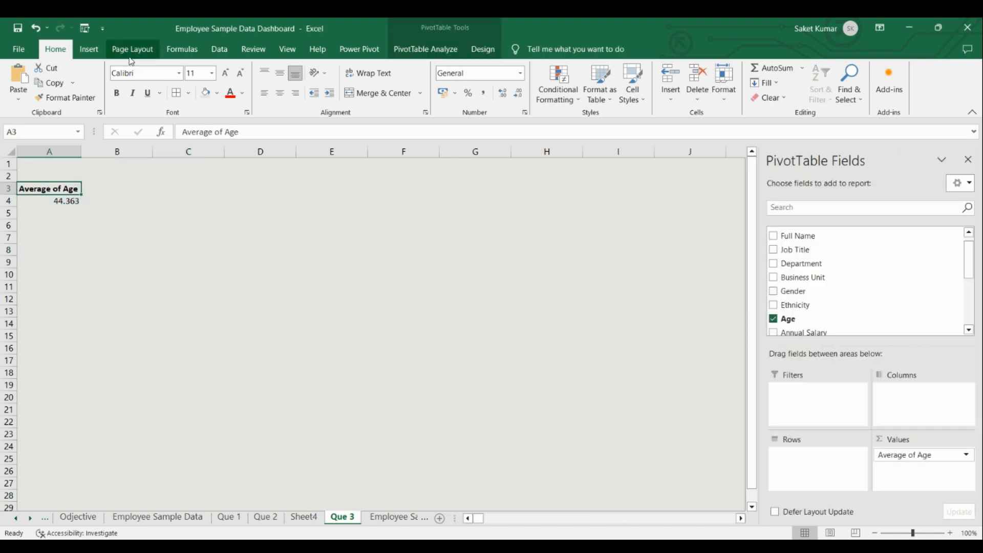
click(89, 48)
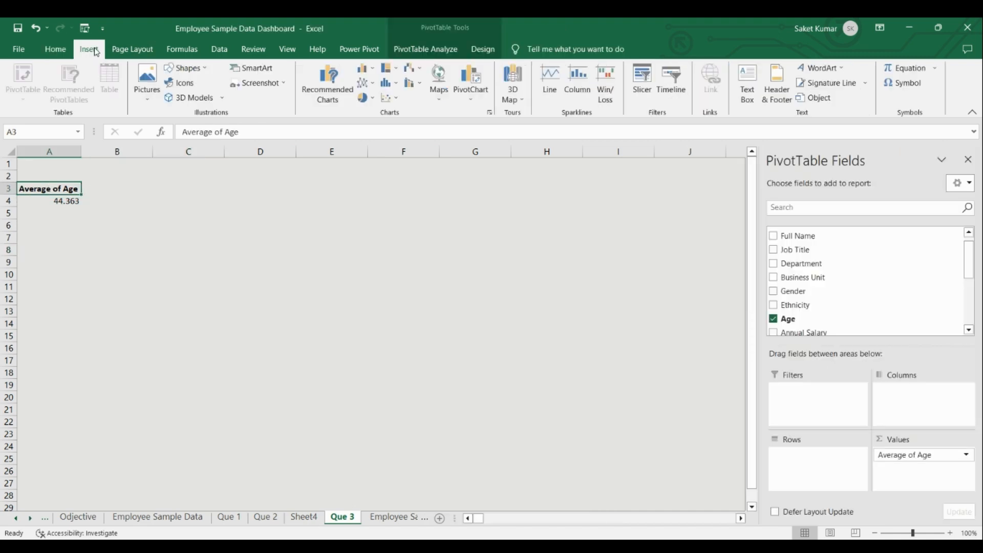
click(647, 96)
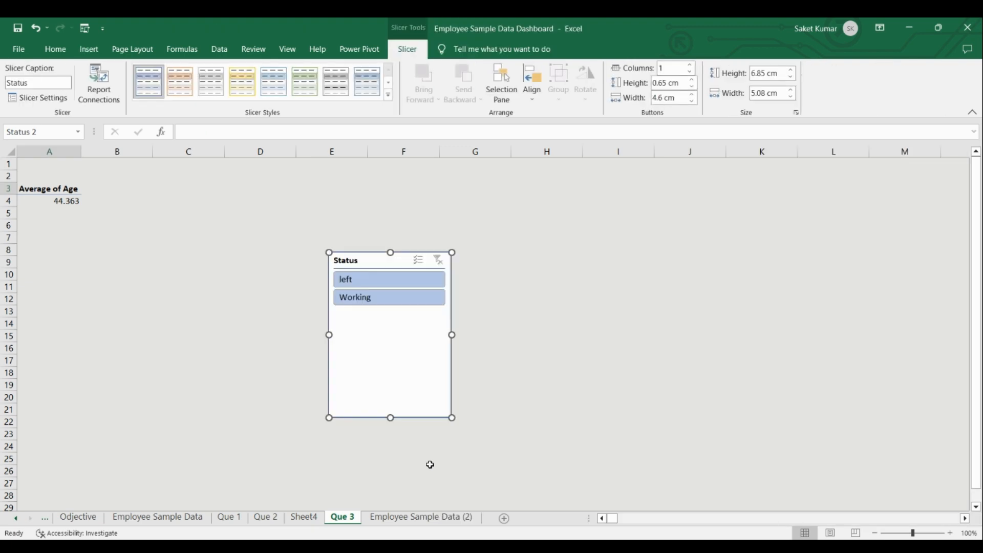
drag(377, 256, 63, 217)
click(73, 260)
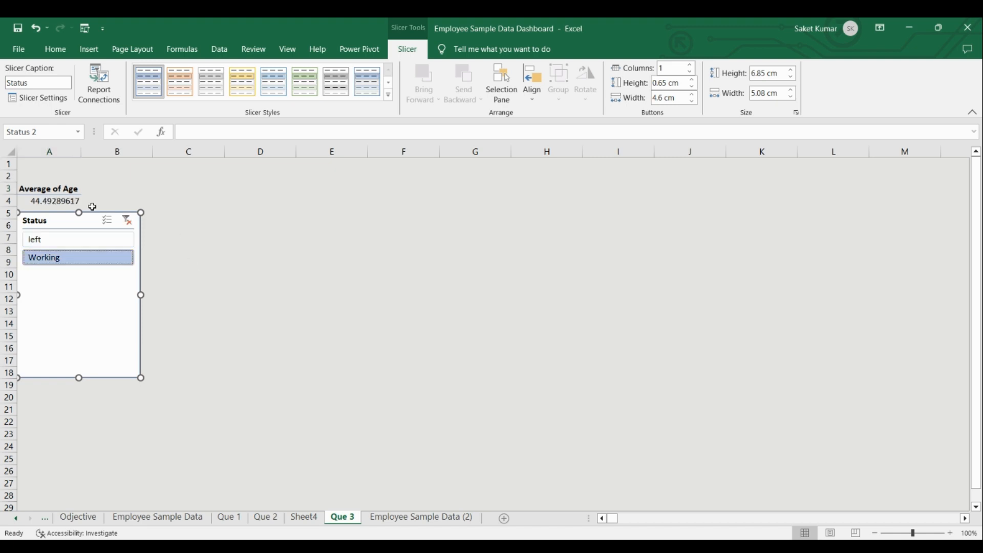
Format the average age value in A4 to show no decimal places.
click(70, 203)
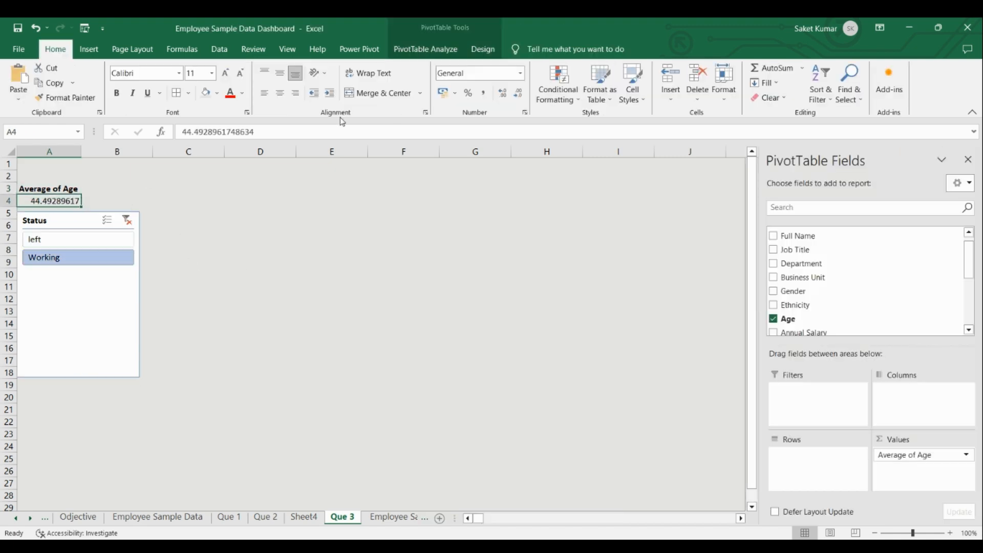
click(518, 94)
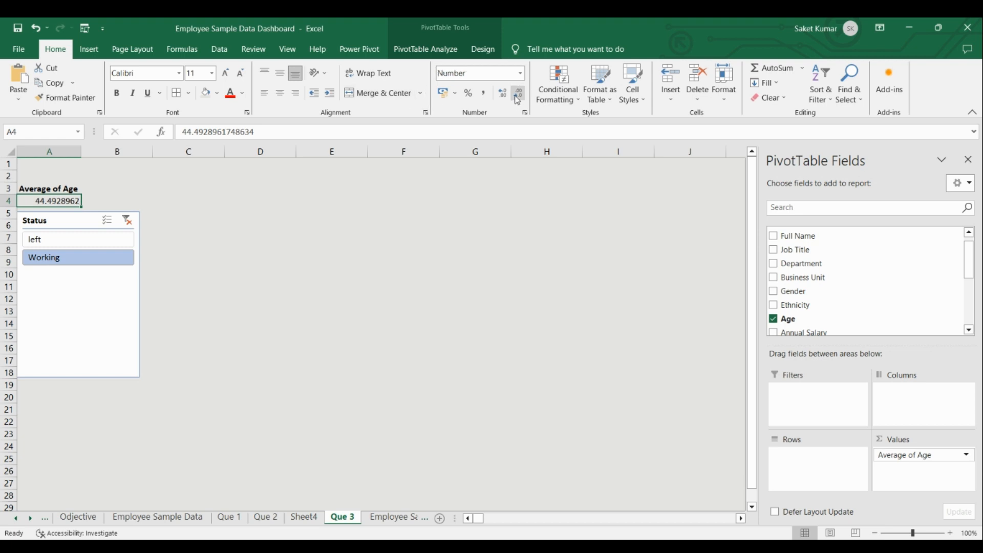
click(517, 95)
click(518, 95)
click(518, 95)
click(517, 95)
click(518, 95)
click(517, 95)
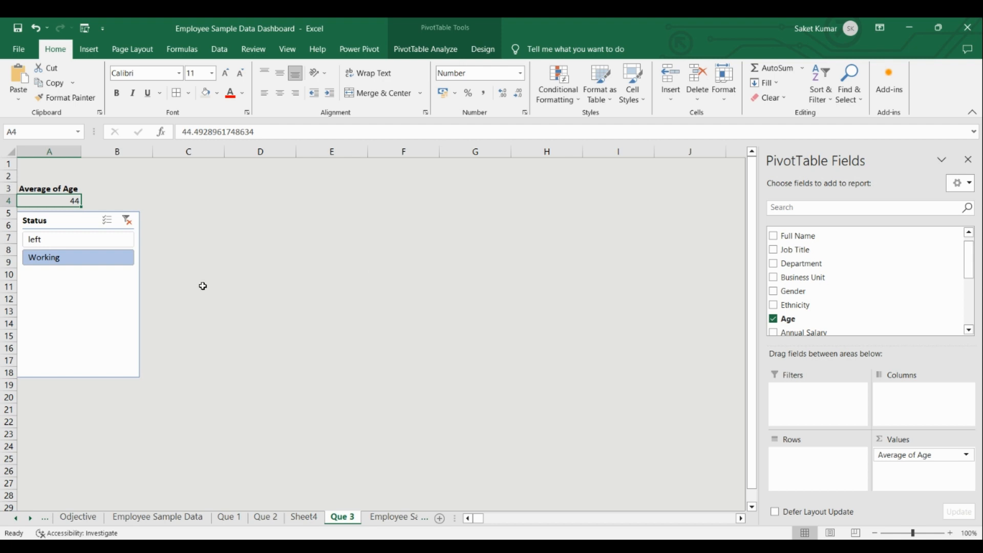
click(186, 300)
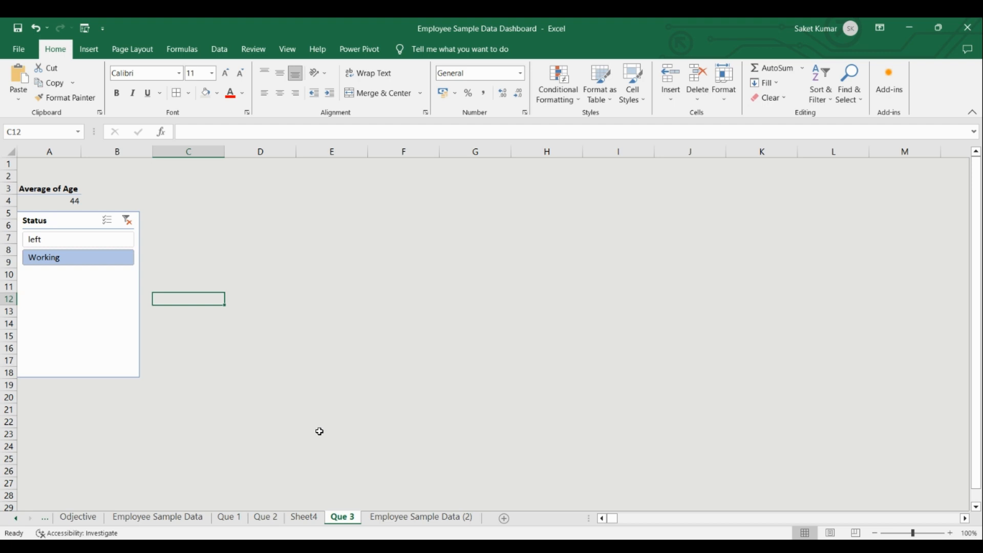
Check the Que 4 objective on the Odjective sheet.
click(87, 516)
click(108, 225)
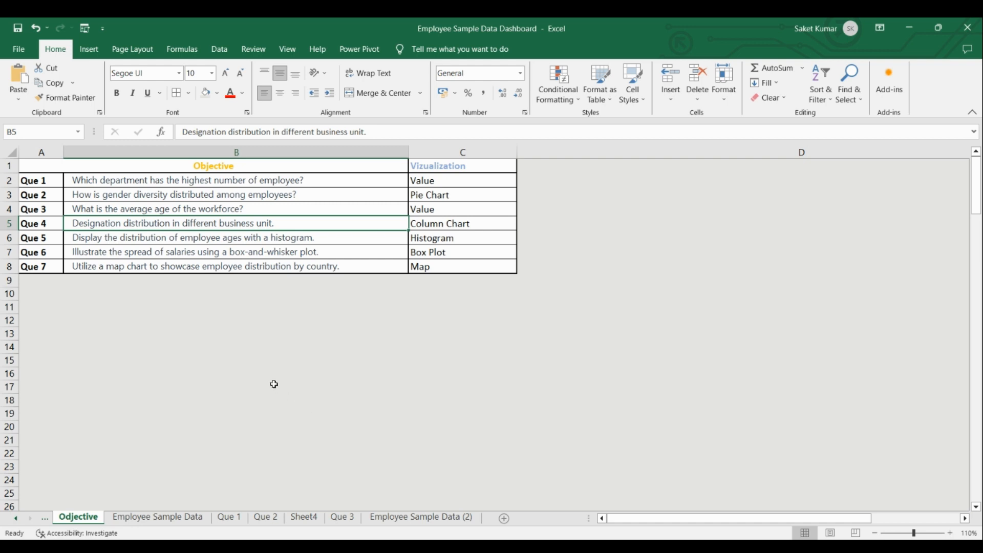
Create a PivotTable on a new worksheet from the table on the Employee Sample Data (2) sheet.
click(427, 518)
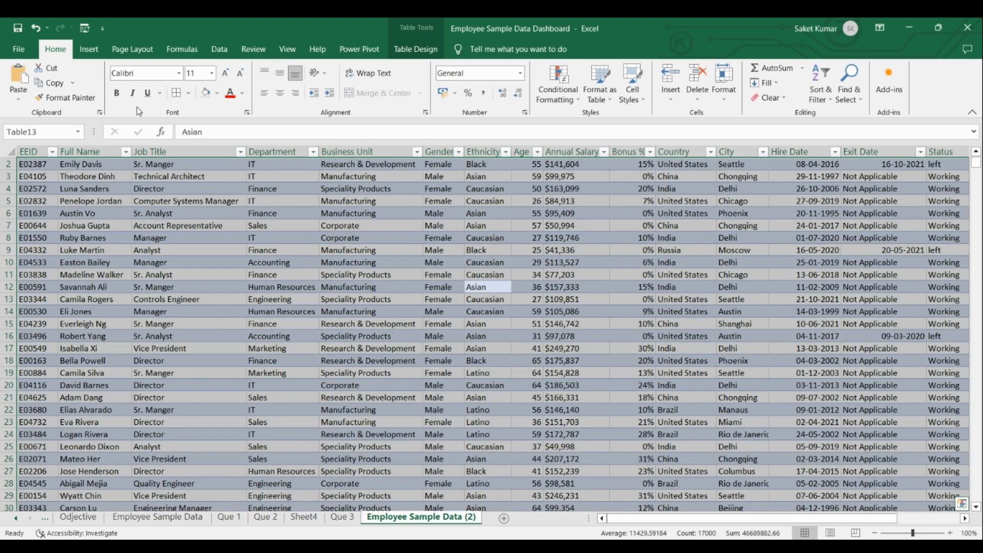
click(86, 48)
click(26, 94)
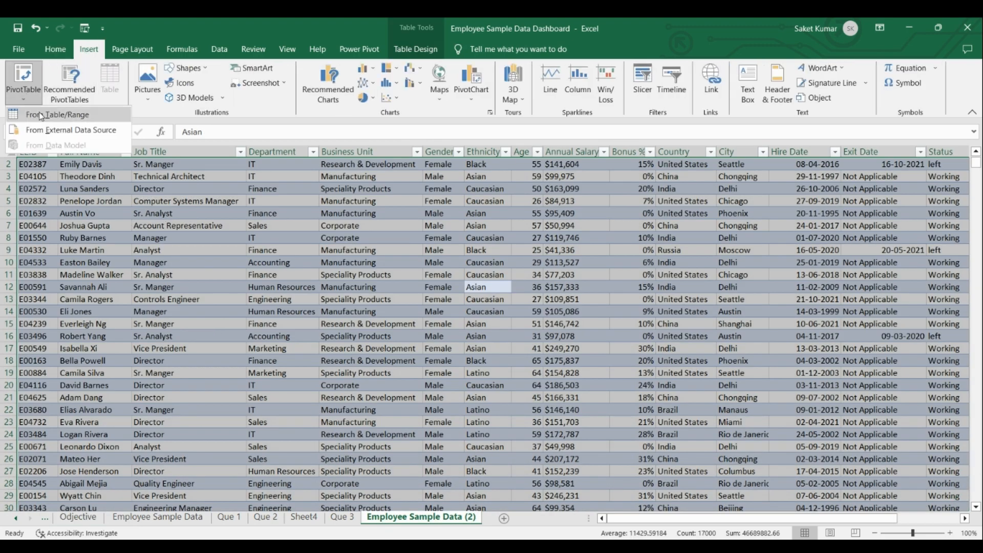
click(104, 121)
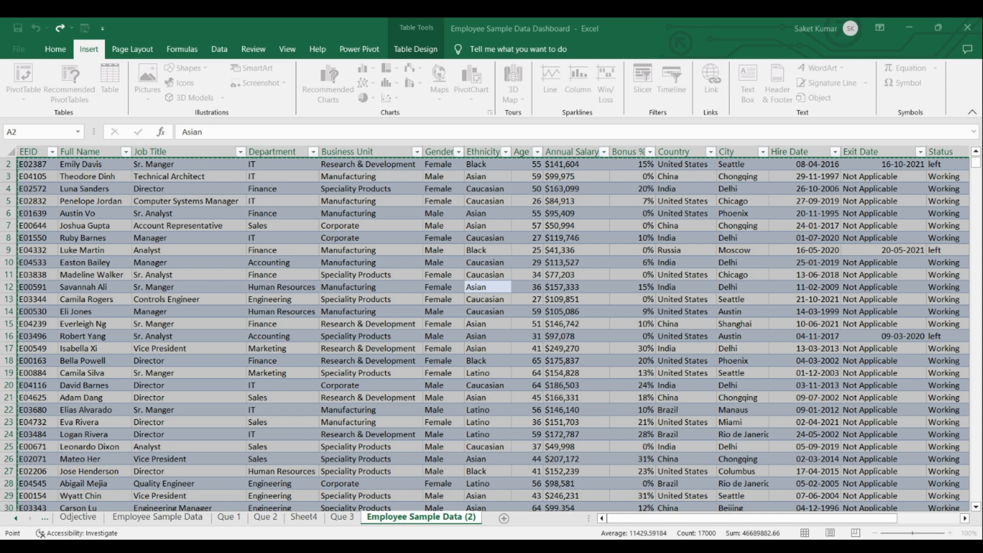
click(482, 405)
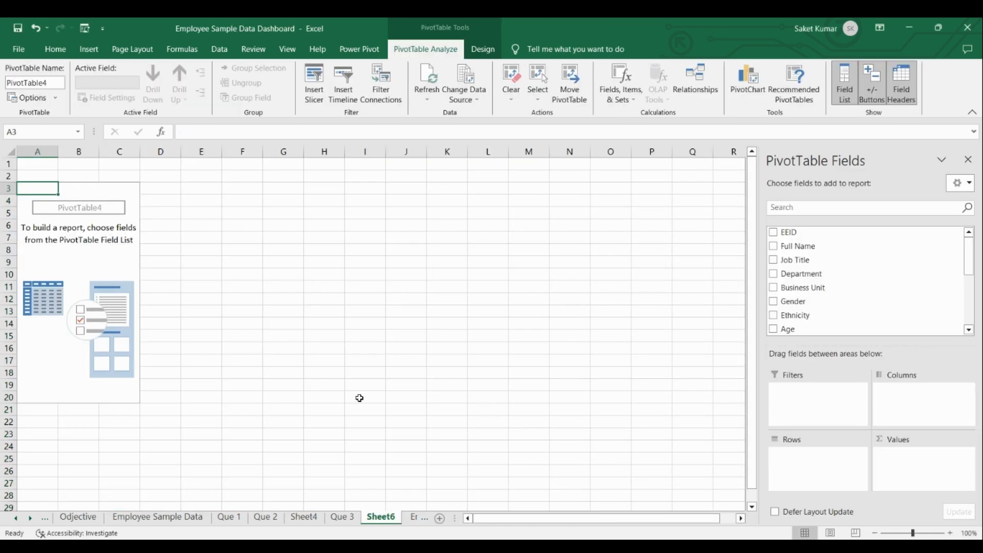
Rename the new PivotTable sheet as Que 5.
right_click(388, 524)
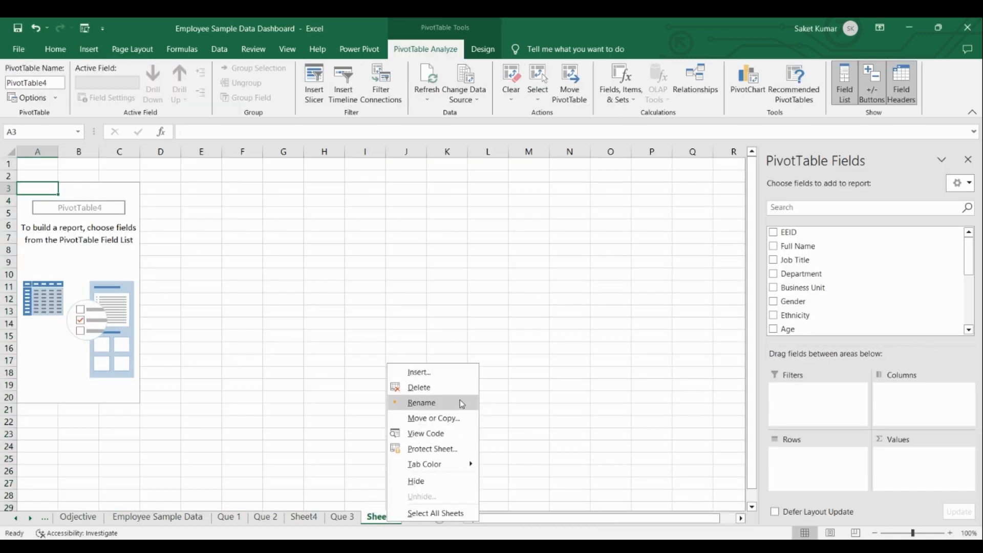
click(424, 402)
text(Qu)
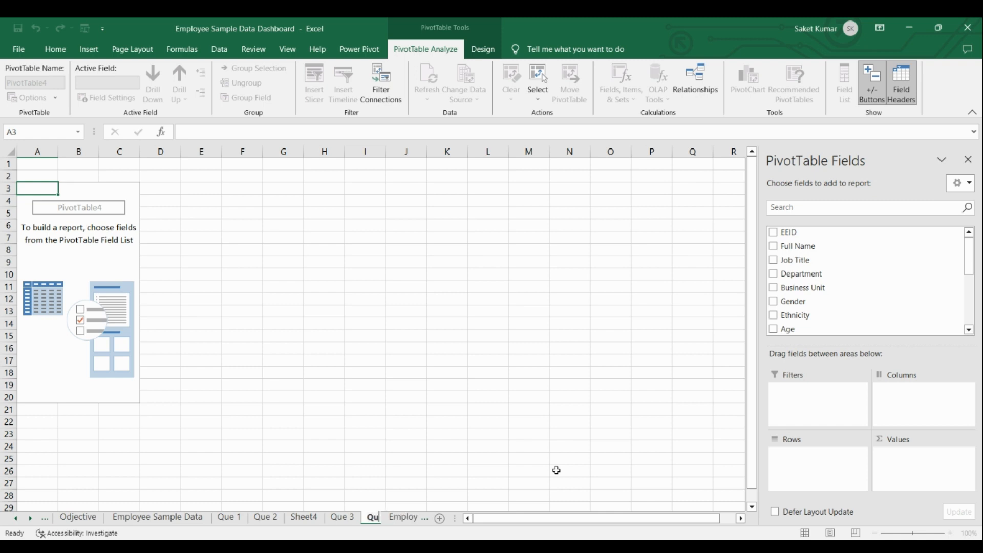
text(e 5)
key(Return)
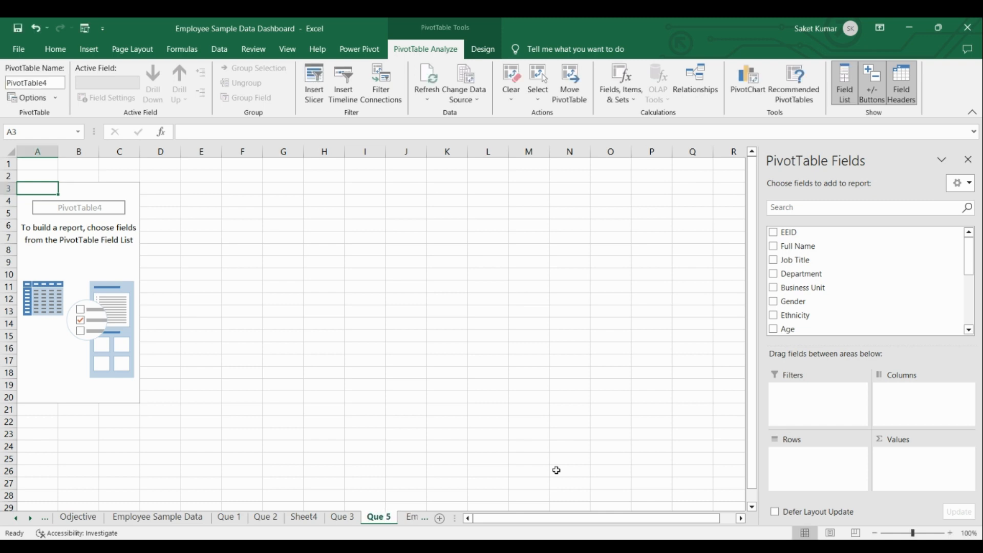
Following the Que 4 objective, build the PivotTable with Business Unit as columns, Job Title as rows and Count of EEID as values.
click(79, 517)
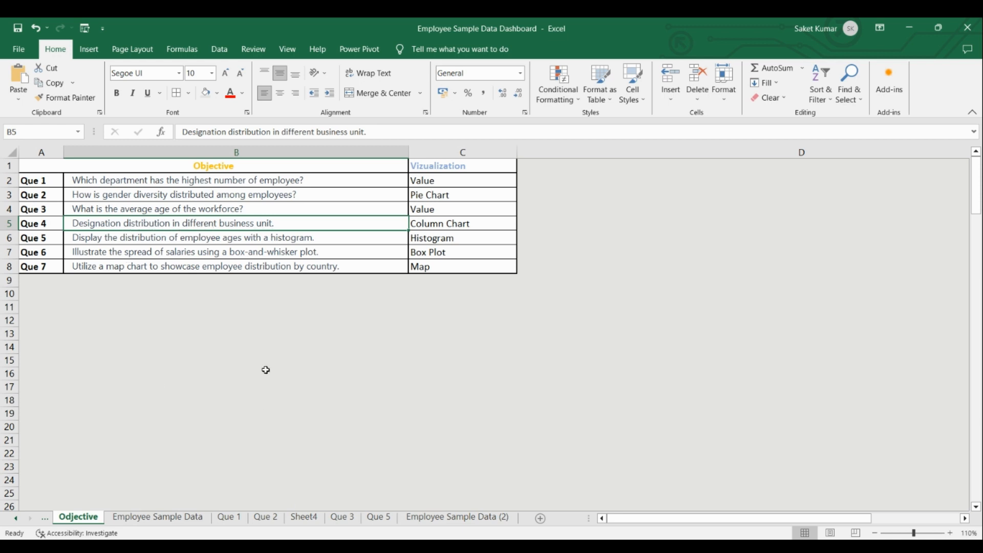
click(381, 518)
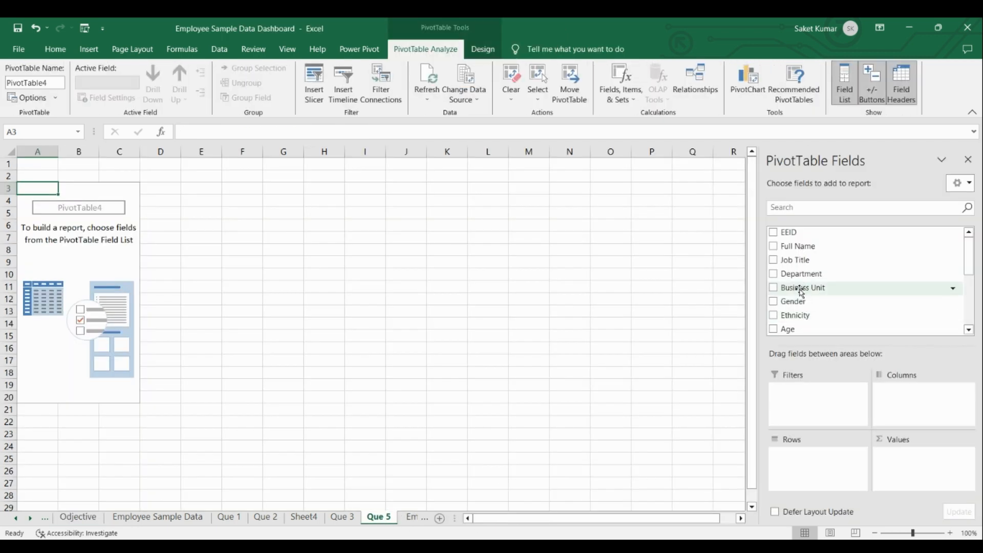
drag(802, 292, 911, 403)
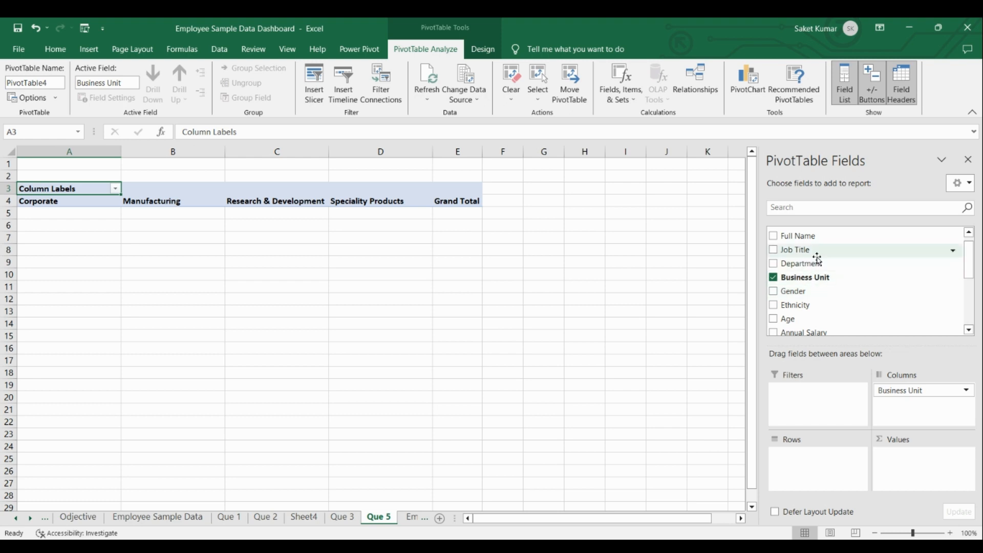
drag(808, 252, 807, 456)
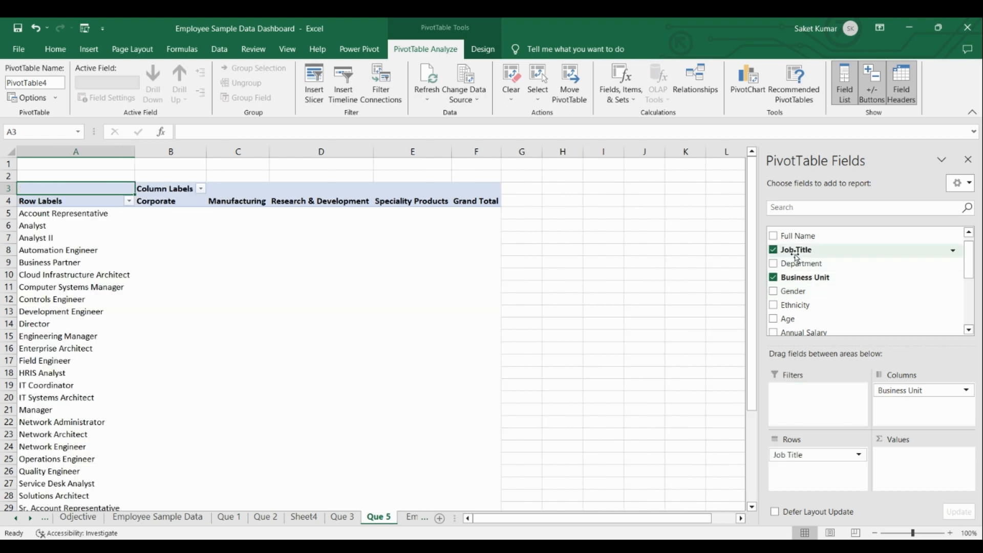
scroll(830, 246, up, 1)
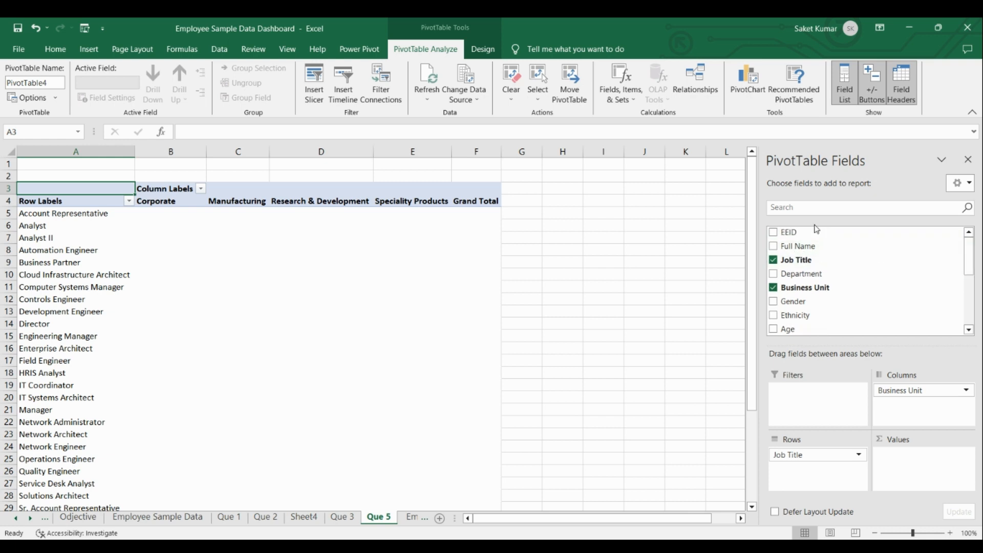
drag(810, 234, 929, 461)
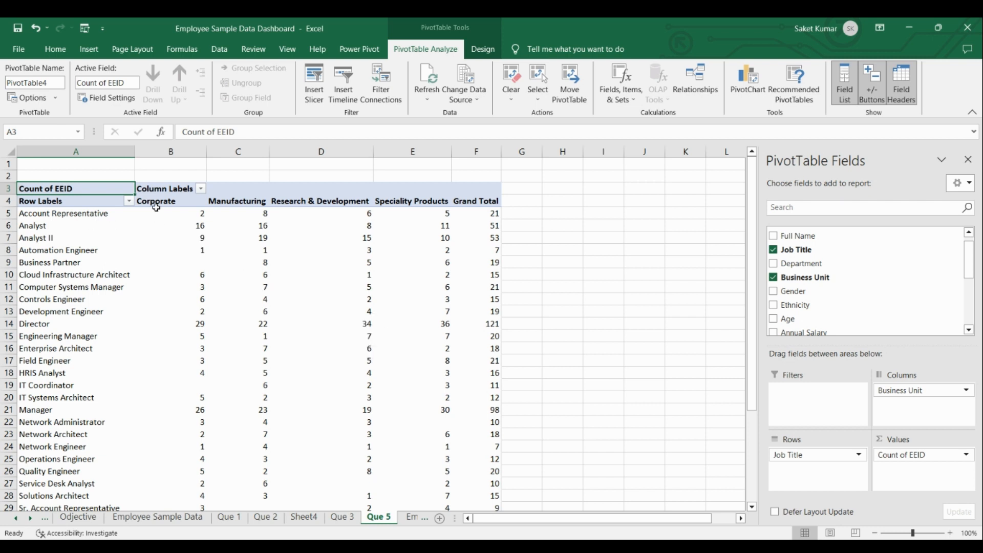
click(183, 201)
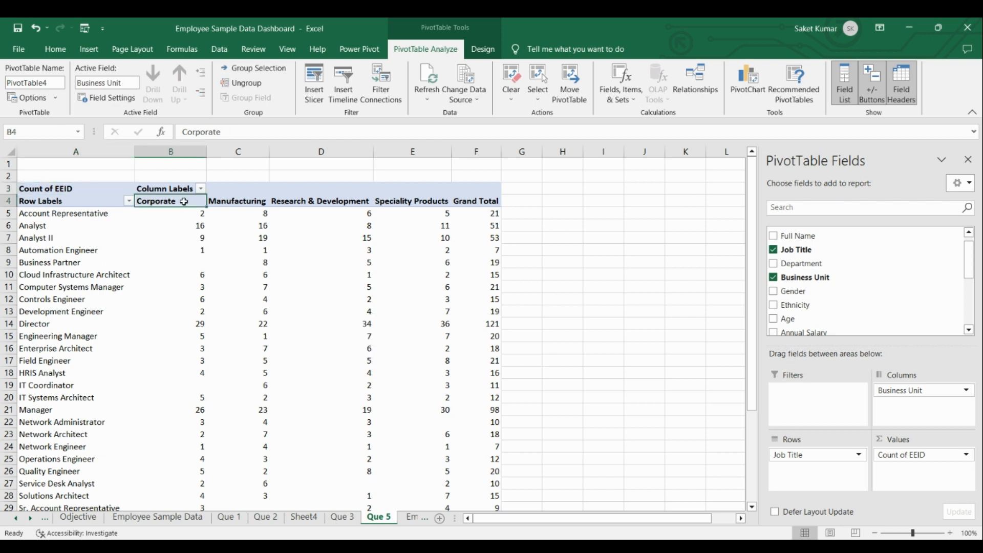
click(105, 217)
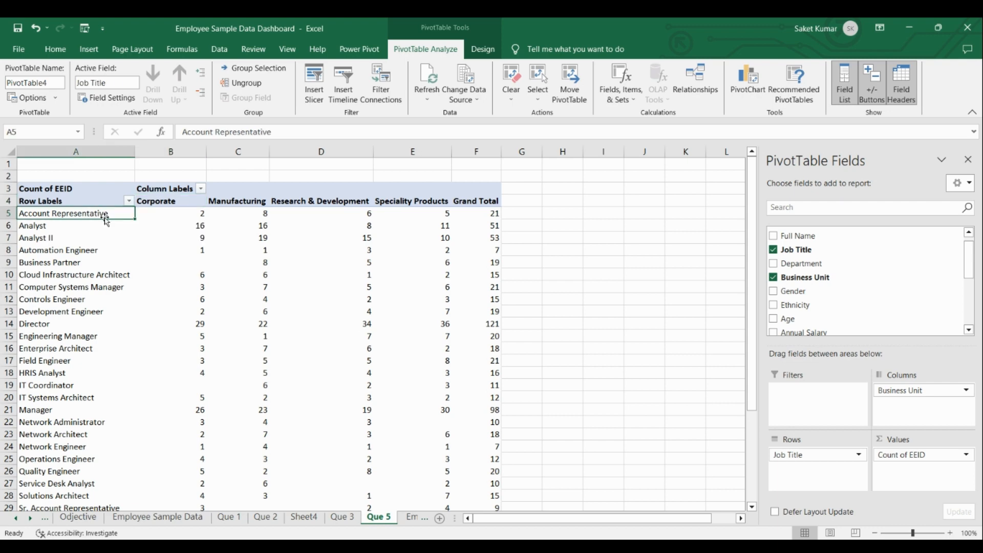
click(157, 201)
click(94, 227)
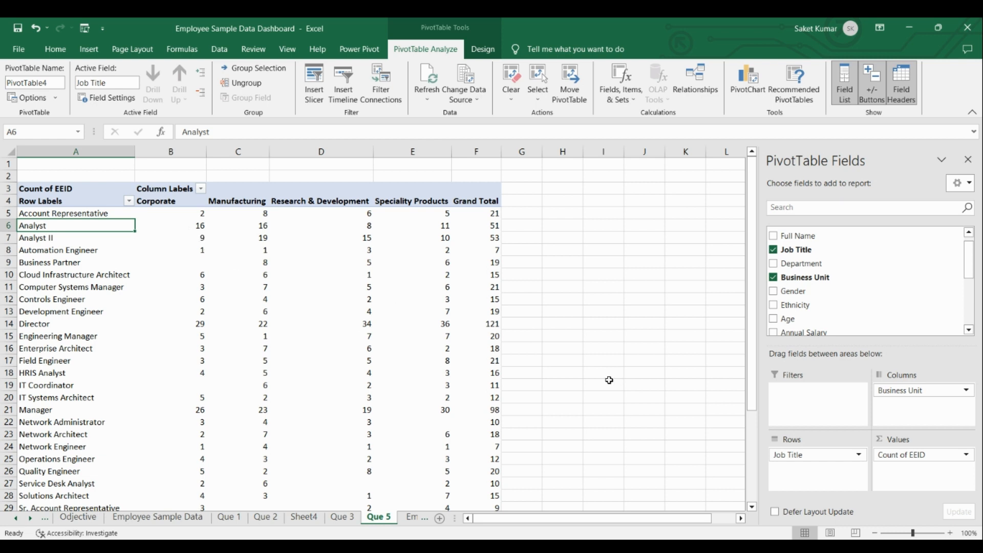
Remove both the Grand Total row and the Grand Total column from the job title PivotTable.
drag(752, 399, 752, 491)
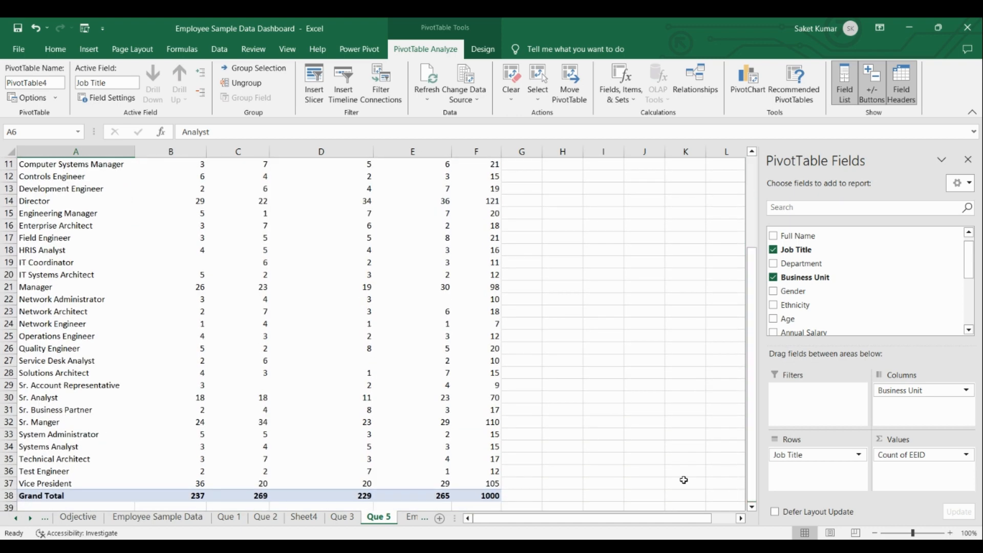
right_click(30, 497)
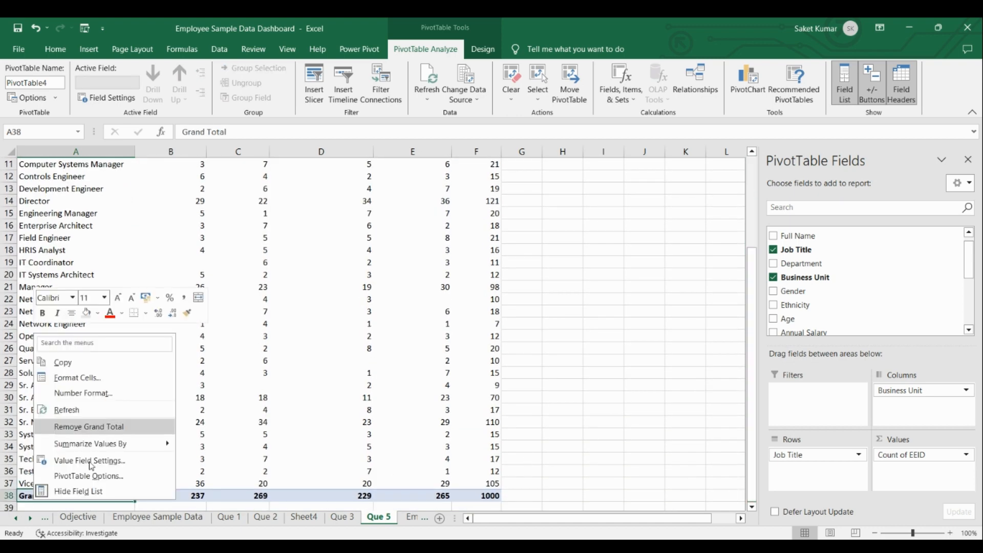
click(87, 426)
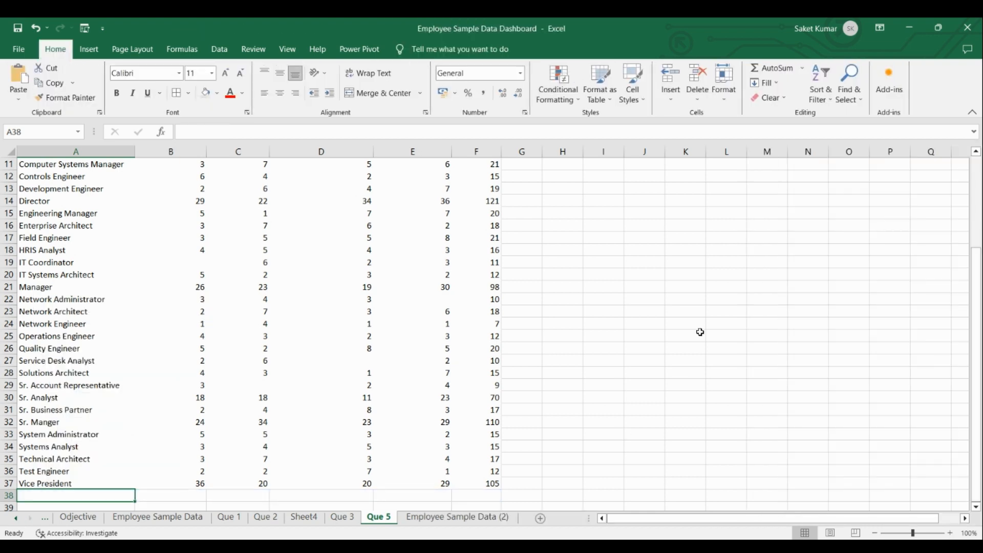
drag(977, 268, 978, 177)
click(480, 192)
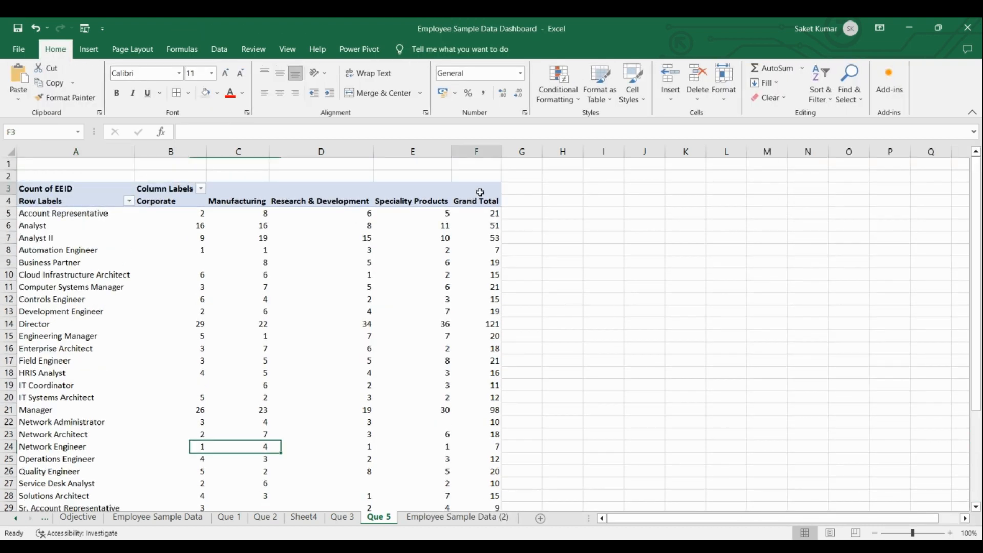
click(481, 202)
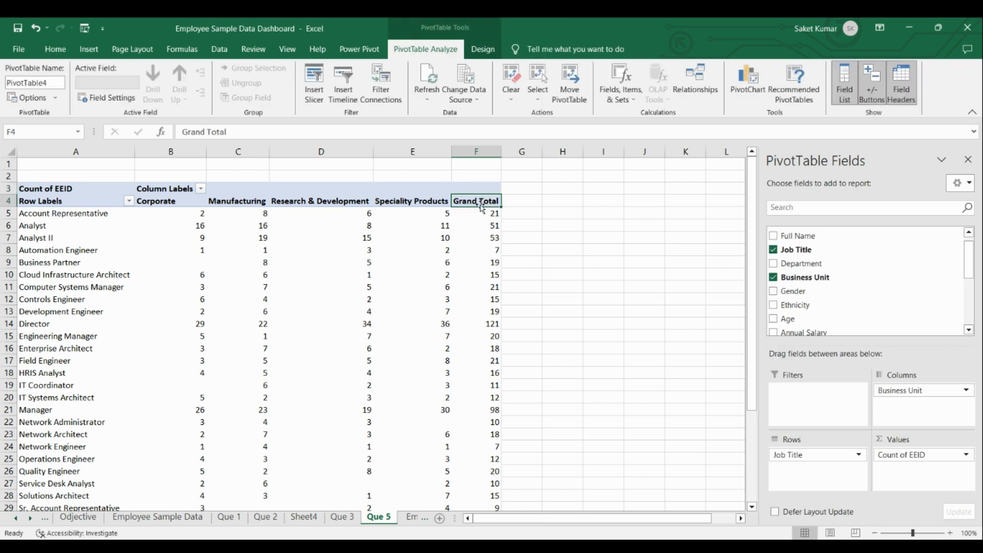
right_click(479, 200)
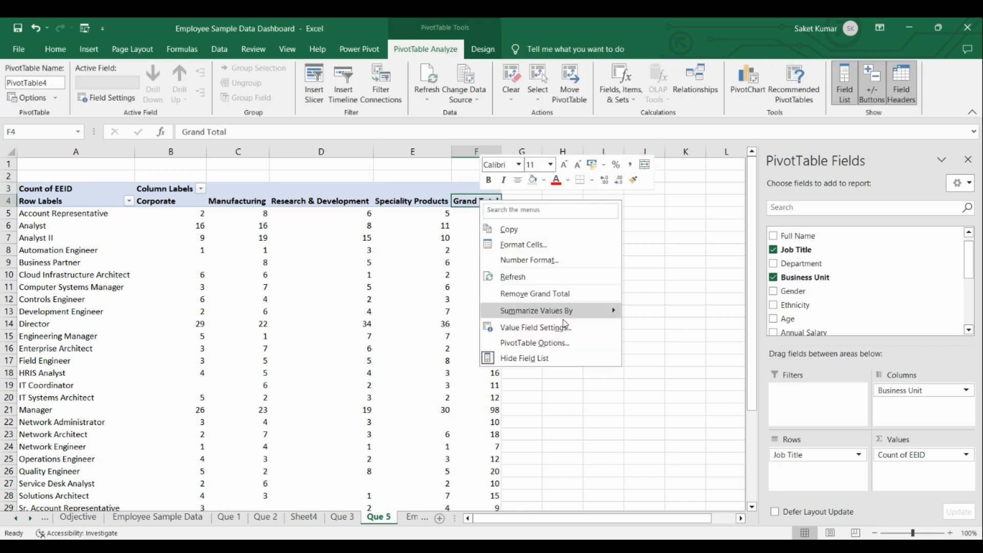
click(576, 296)
click(543, 278)
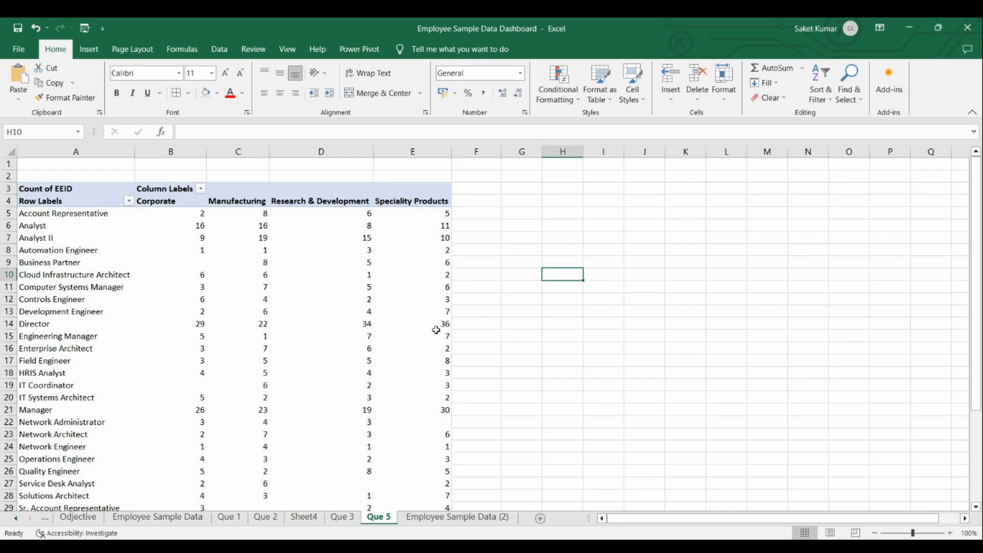
Insert a Line PivotChart based on the job title by business unit PivotTable.
click(197, 251)
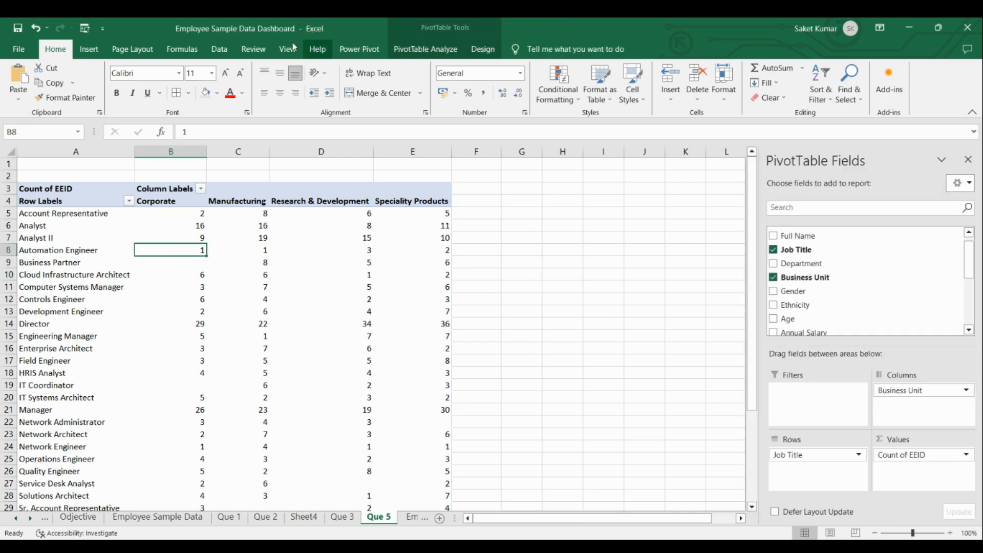
click(397, 50)
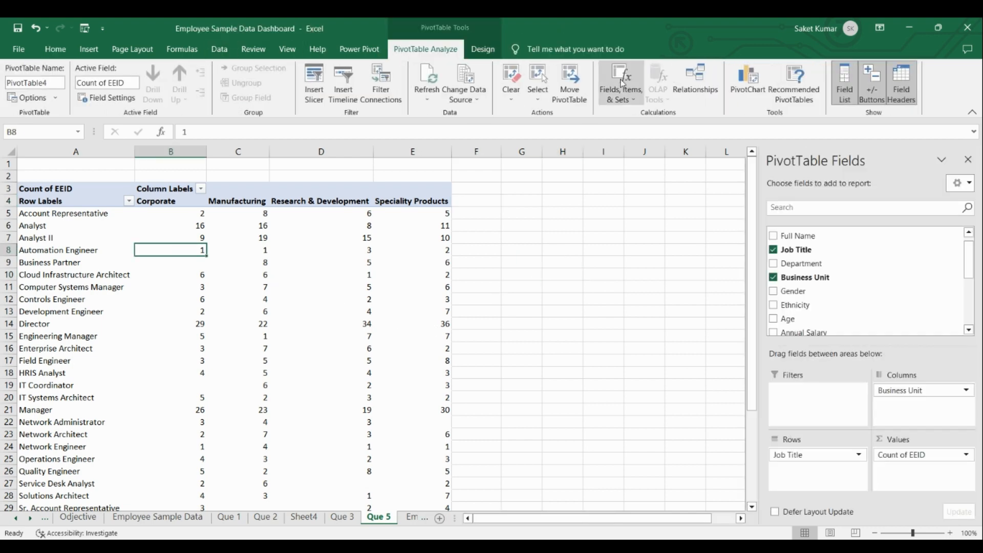
click(755, 98)
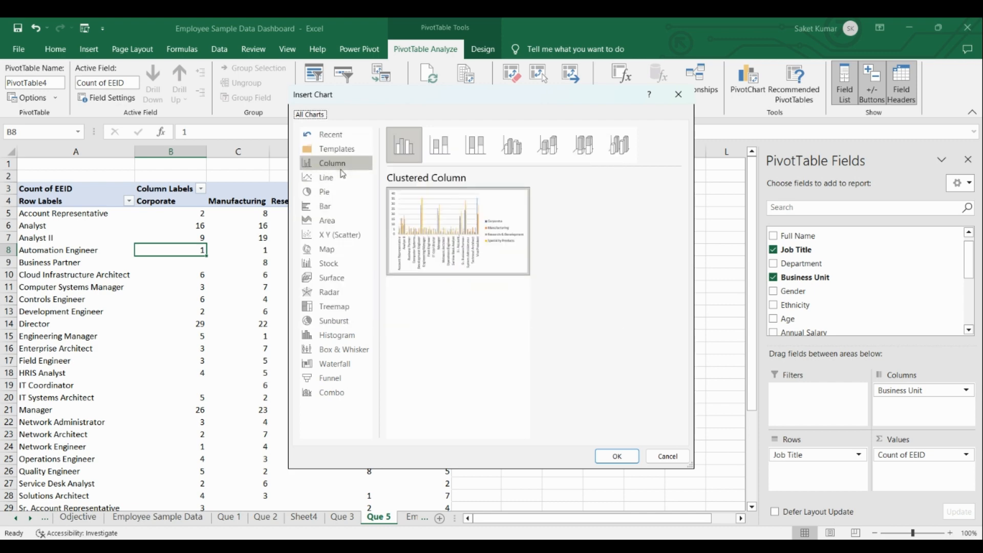
click(330, 209)
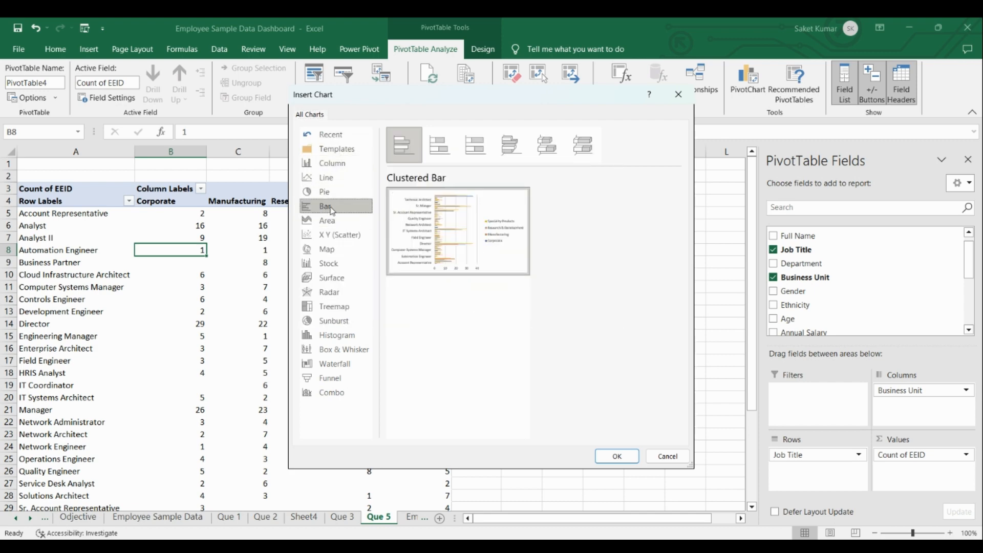
click(330, 194)
click(332, 180)
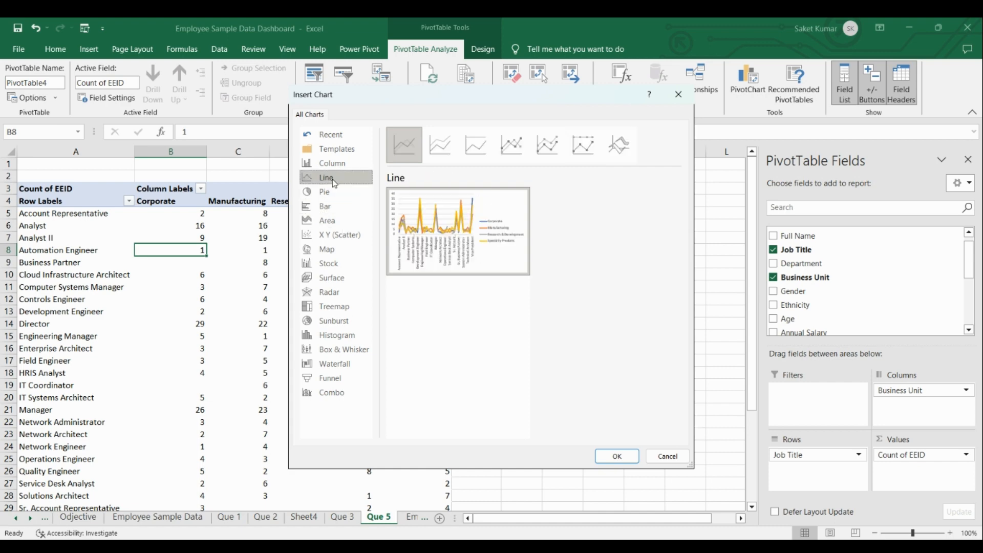
mouse_move(457, 241)
click(615, 454)
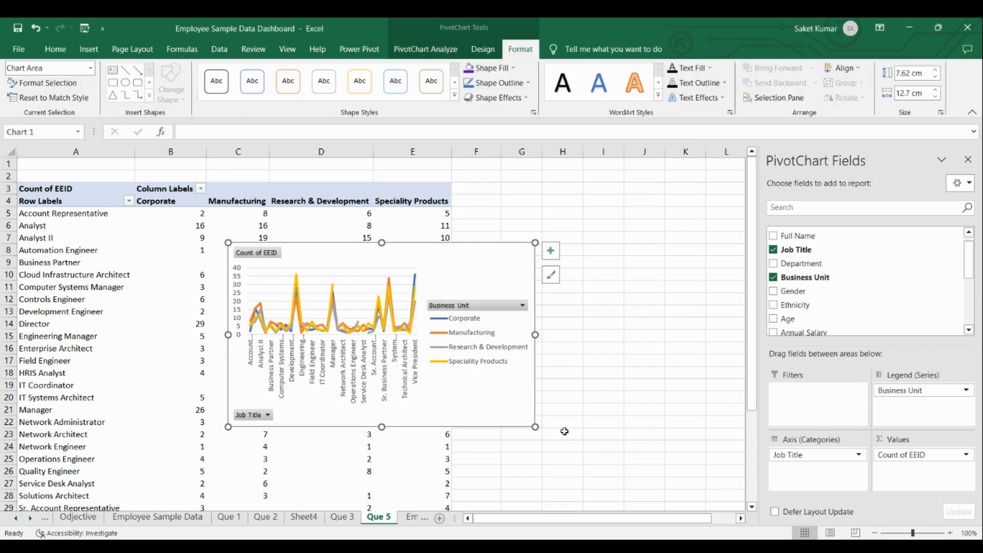
Move the line chart toward the right edge of the PivotTable and hide all of its field buttons.
drag(475, 244, 659, 243)
right_click(438, 414)
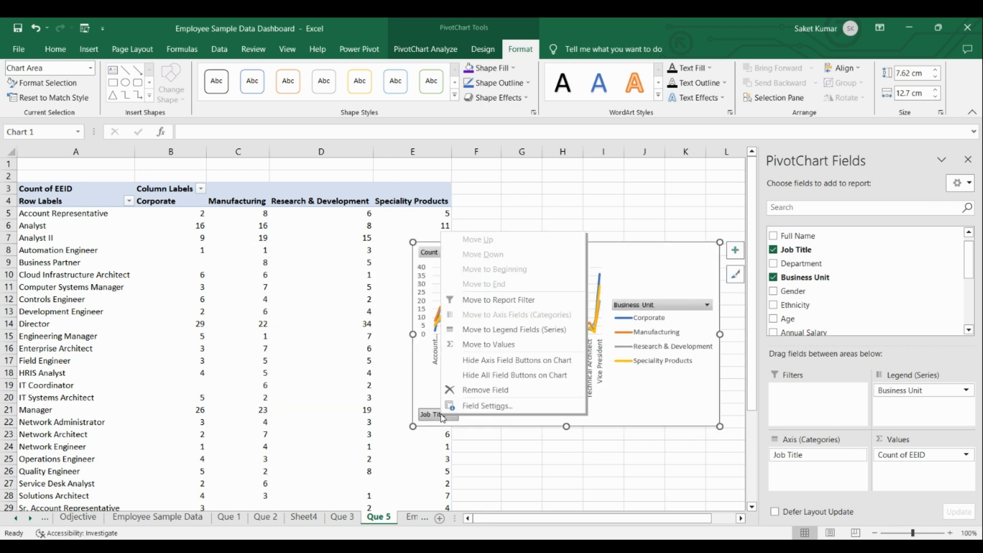
click(517, 376)
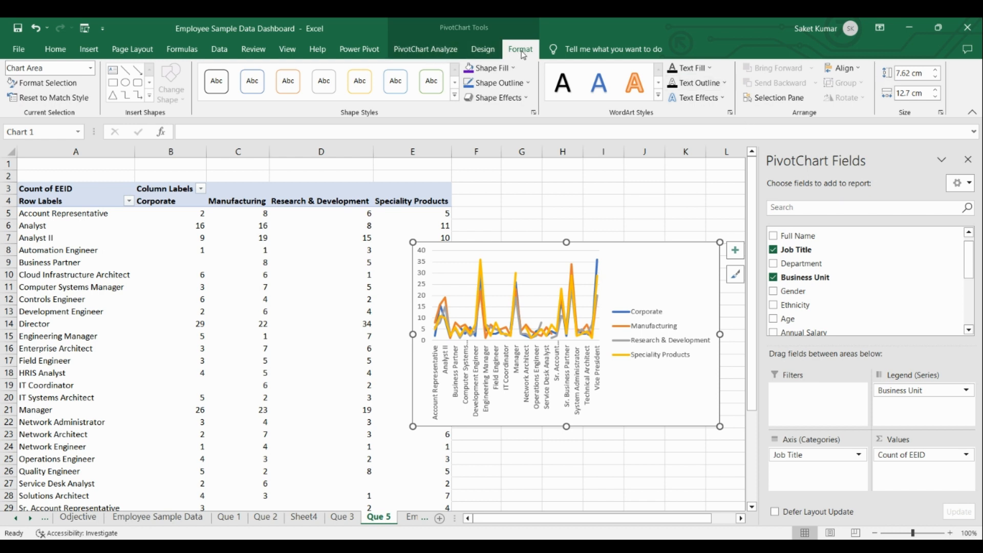
Resize the line chart to 7.5 cm high and 15 cm wide, and shift it left over the PivotTable.
click(926, 73)
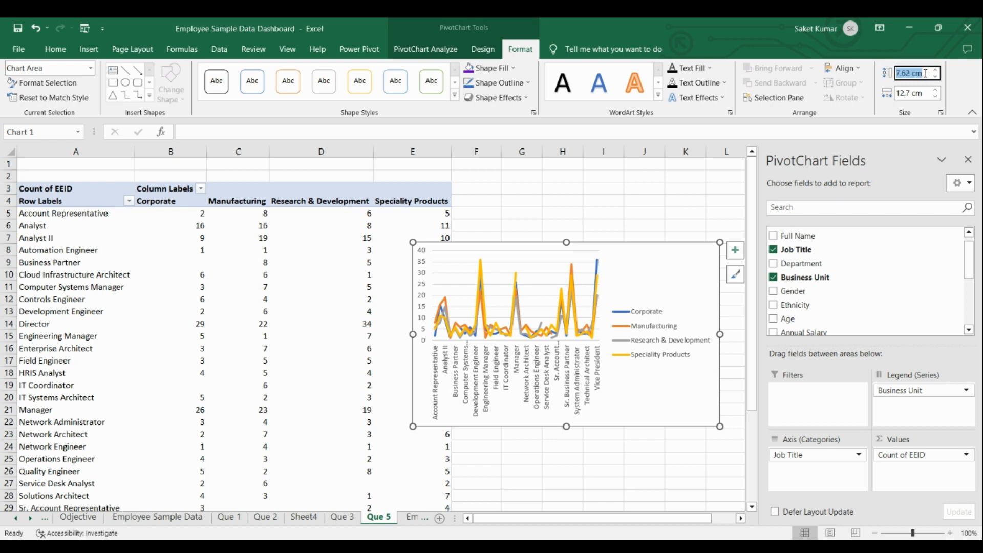
text(7.5)
key(Return)
click(921, 93)
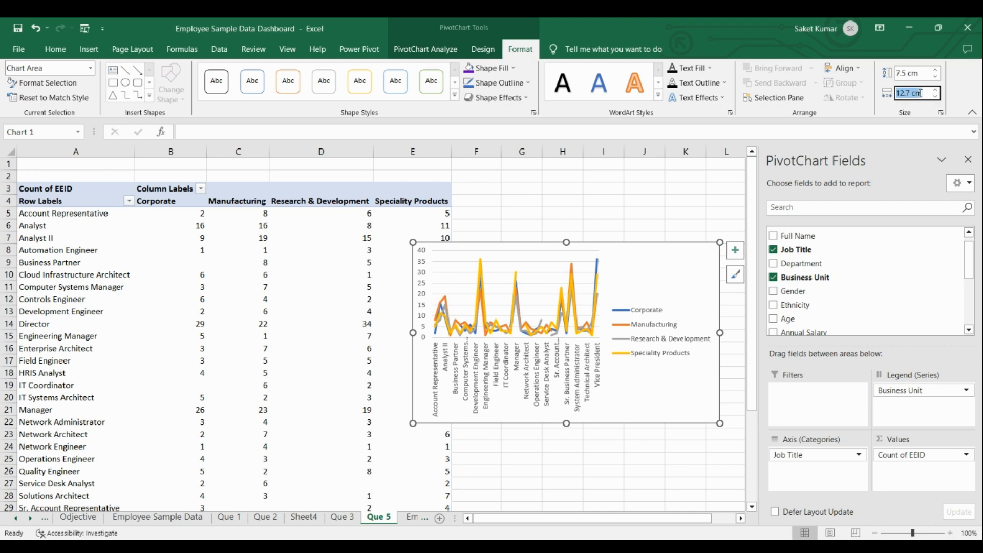
text(15)
key(Return)
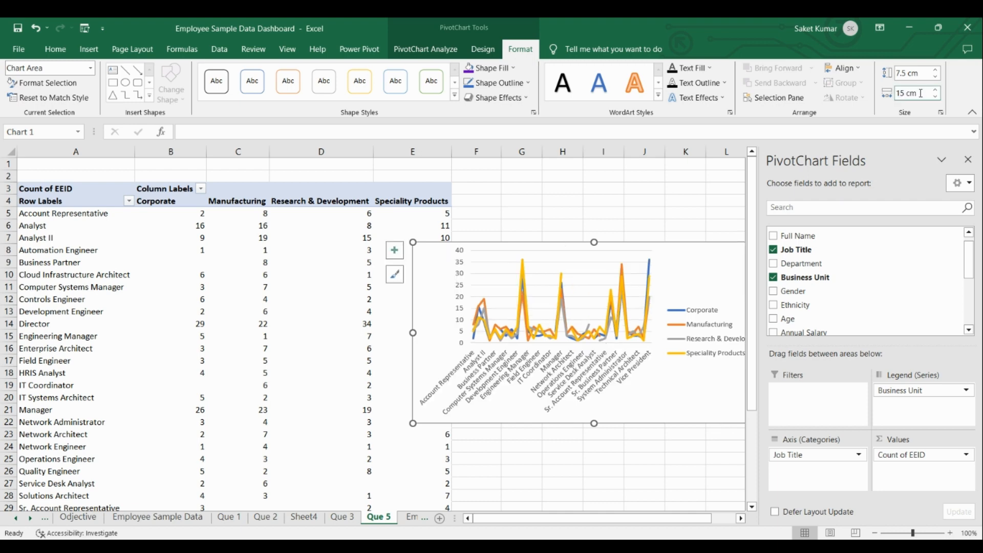
drag(650, 242, 510, 243)
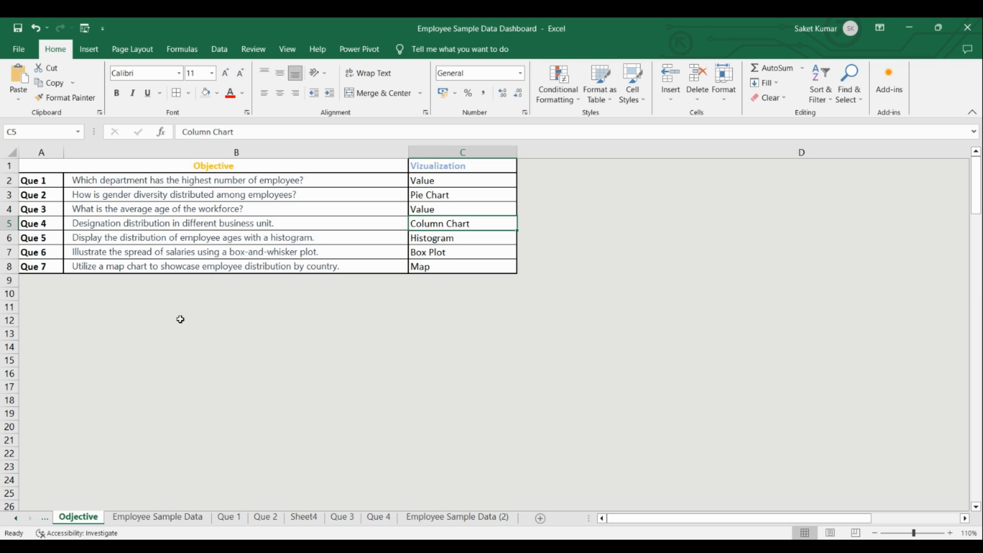
Insert a histogram chart of the Age column on the Employee Sample Data (2) sheet.
click(140, 240)
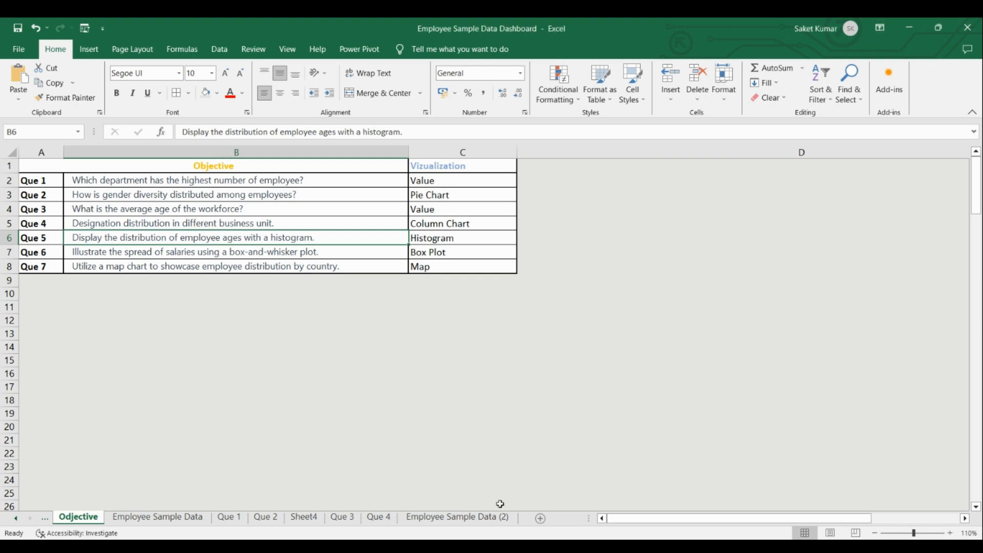
click(475, 518)
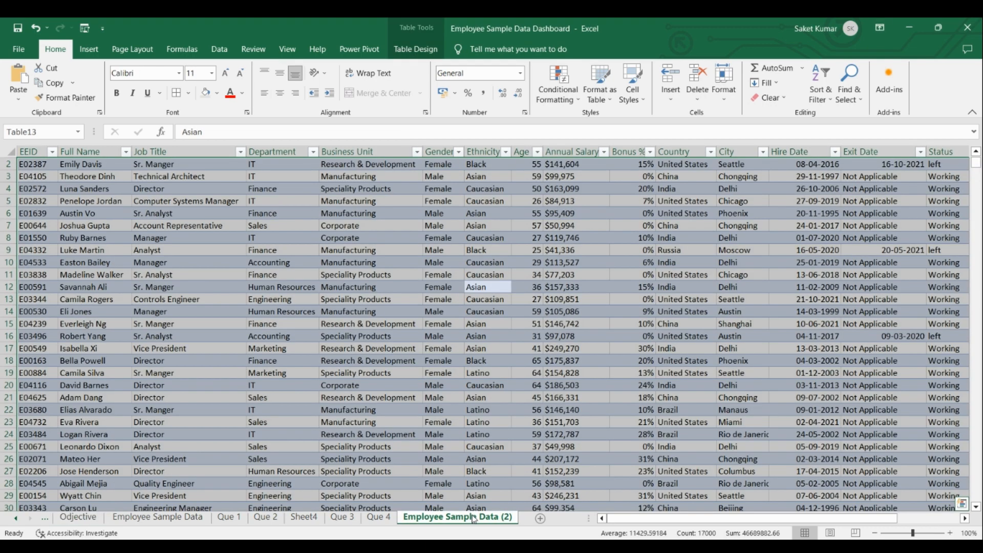
click(429, 351)
click(522, 152)
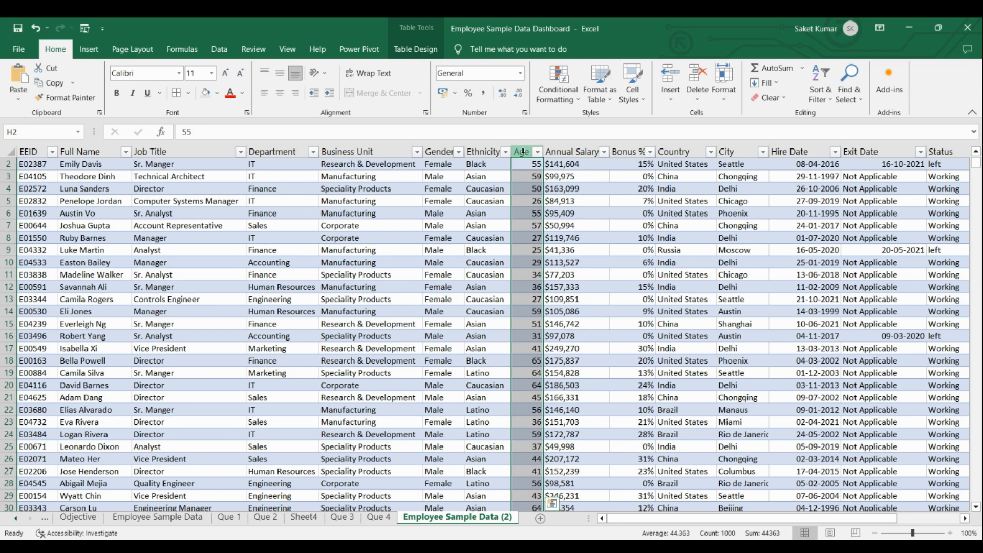
click(89, 49)
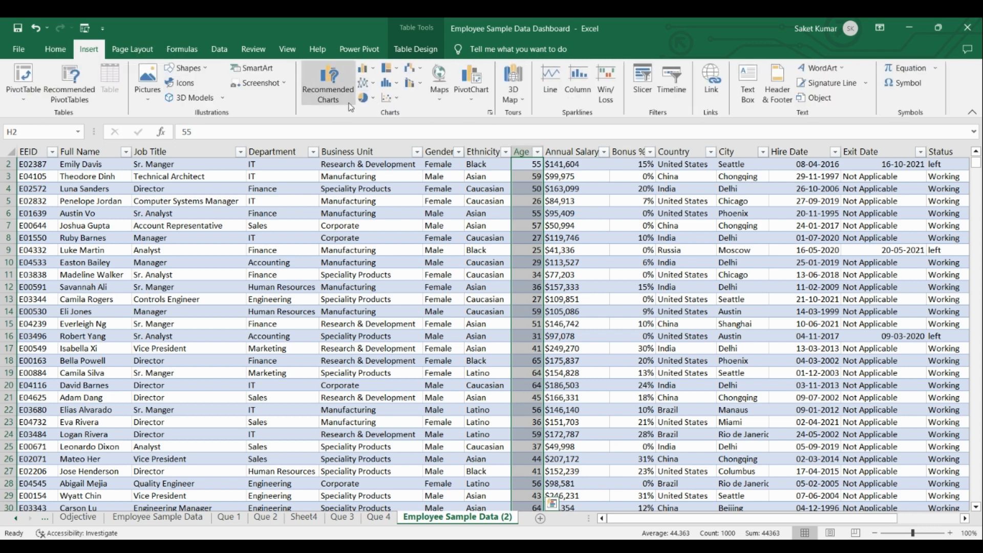
click(393, 86)
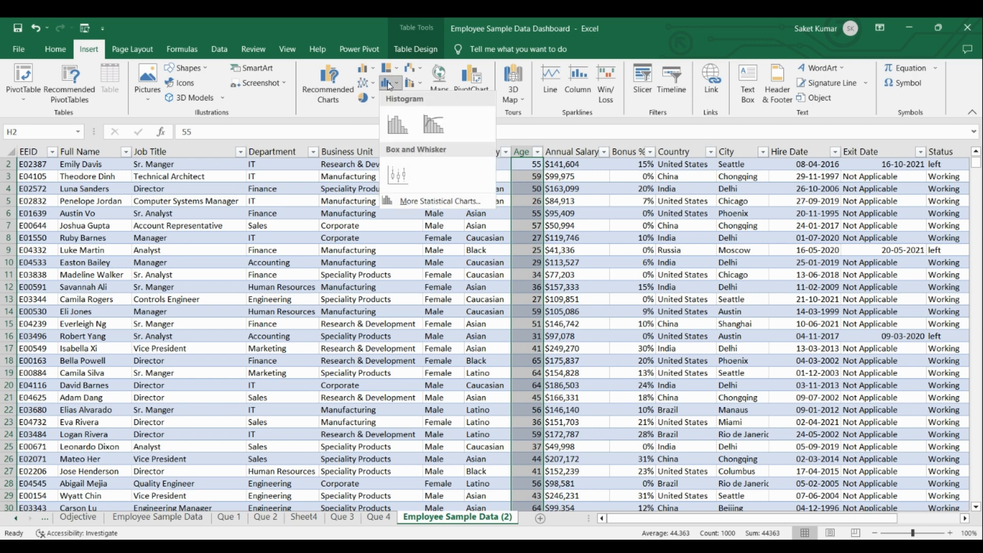
click(389, 126)
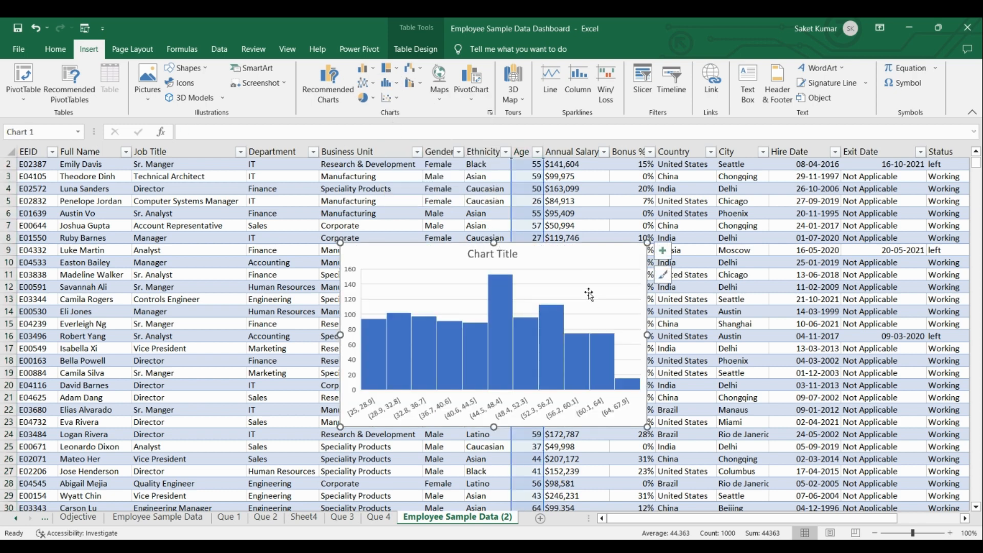
Add a new worksheet and rename it Que 5.
click(540, 518)
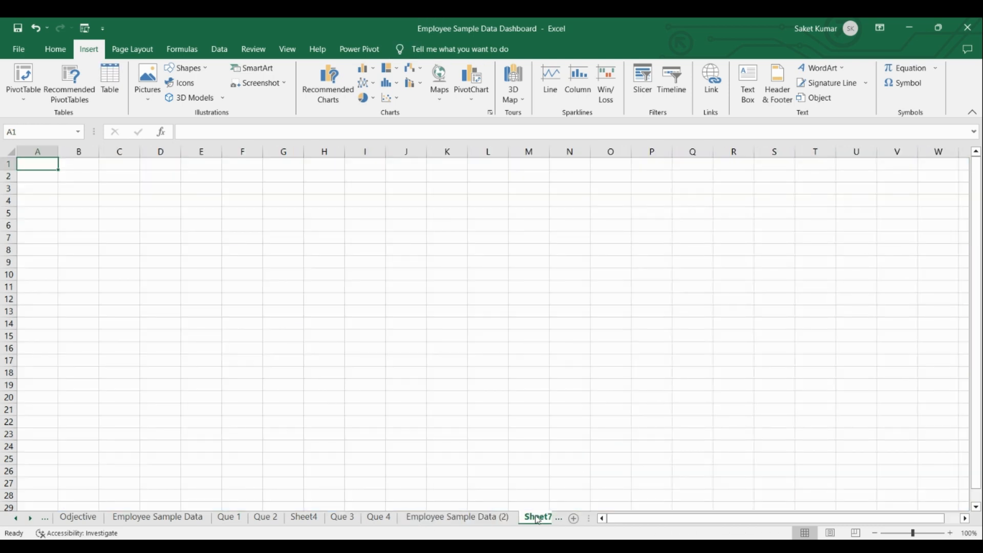
click(538, 520)
right_click(493, 520)
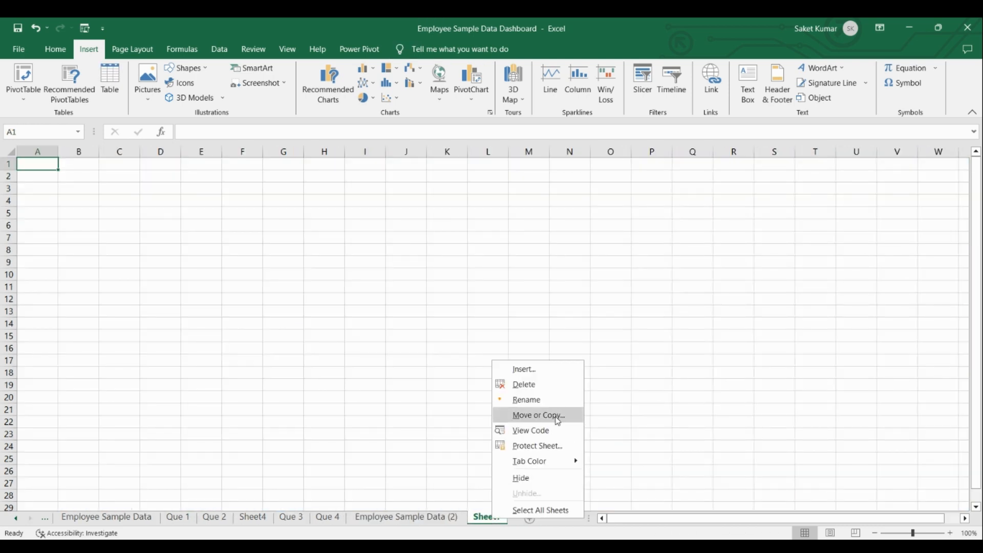
click(557, 400)
text(Q)
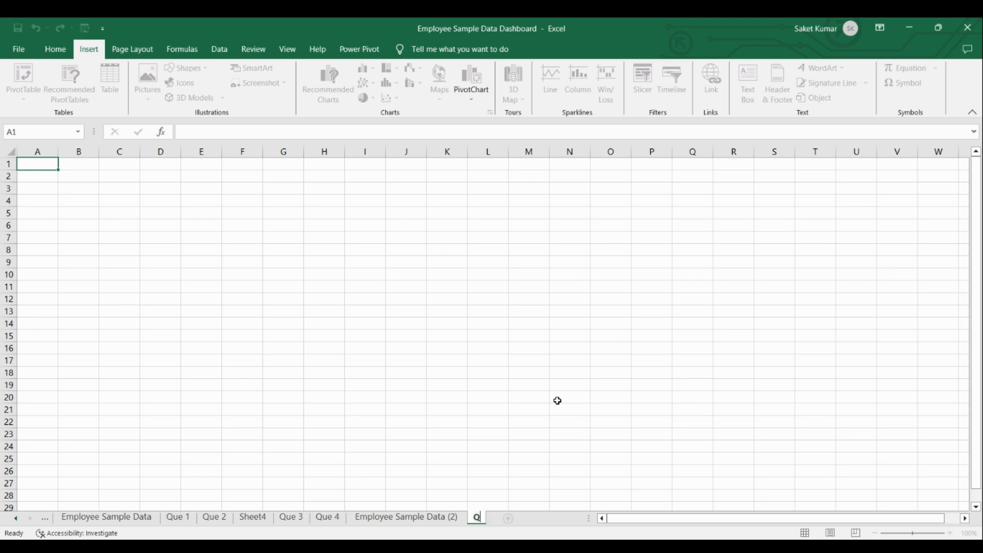
text(ue 5)
key(Return)
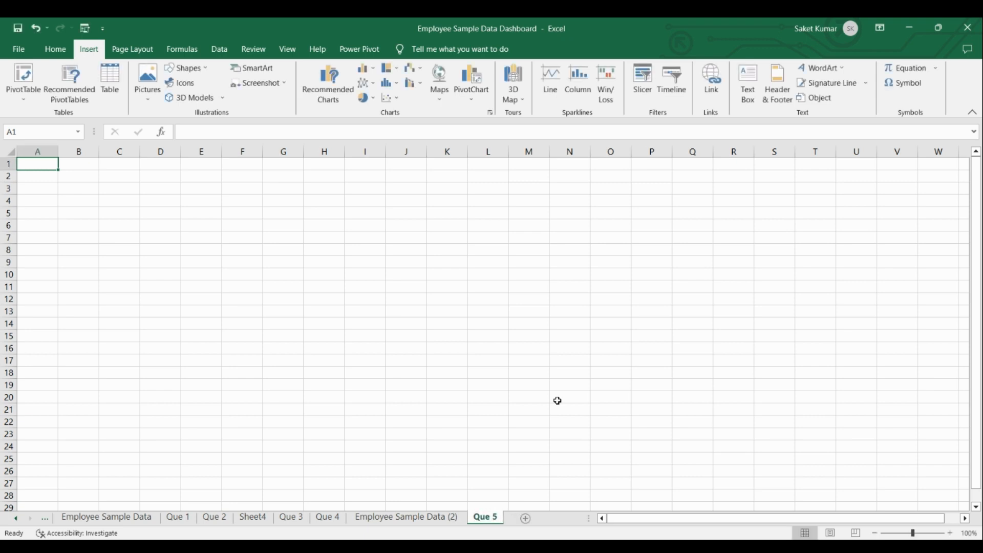
Apply the light gray fill color to all cells of the Que 5 sheet.
click(9, 155)
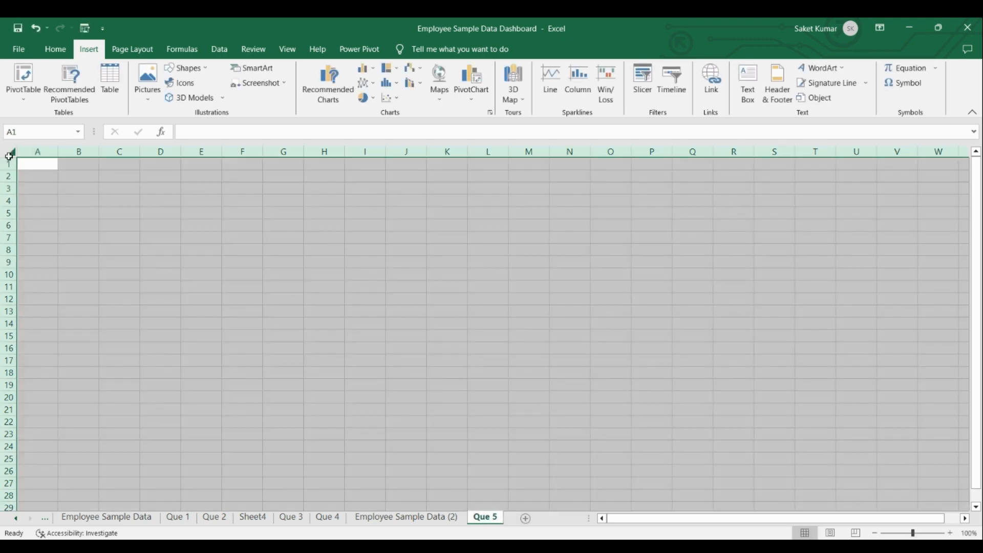
click(55, 49)
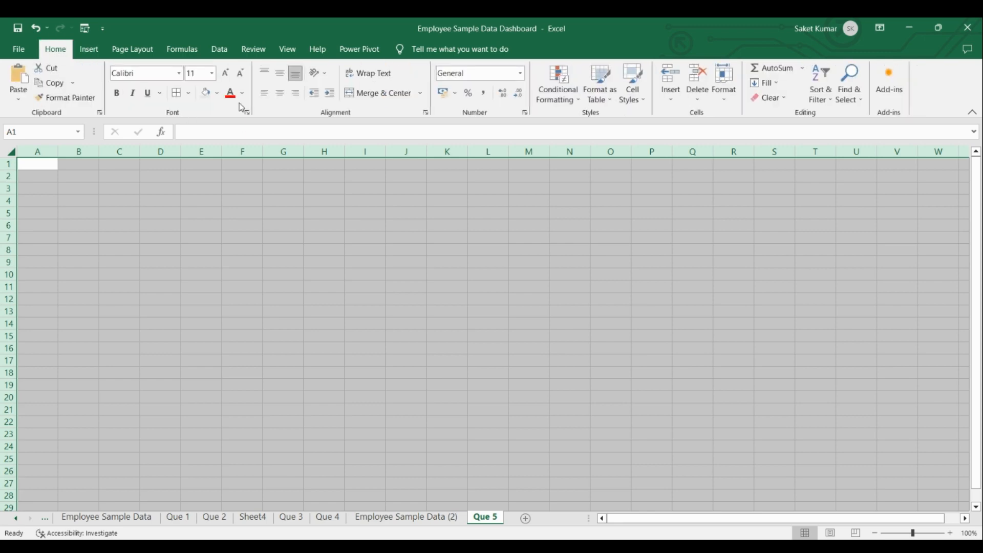
click(205, 93)
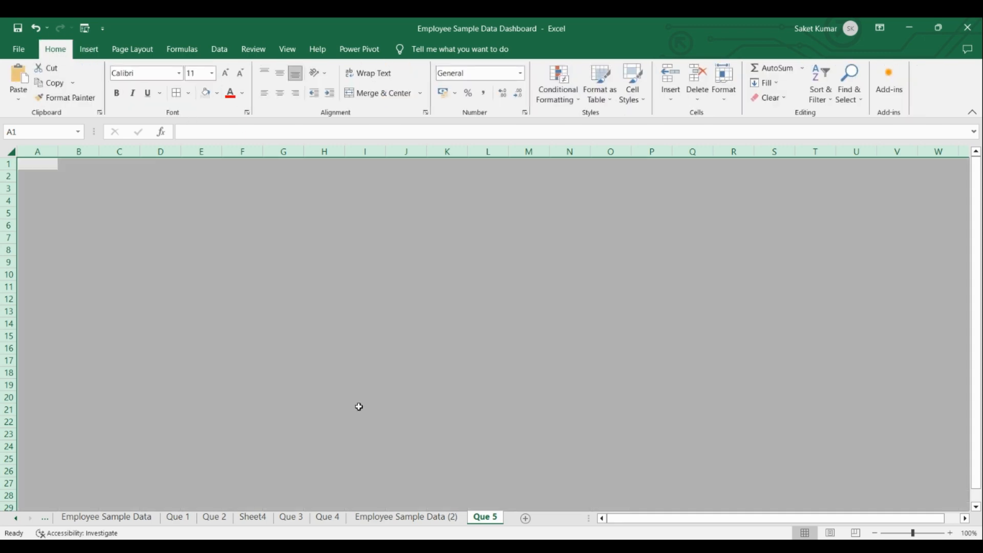
Cut the age histogram from the Employee Sample Data (2) sheet and paste it at cell B3 of Que 5.
click(370, 520)
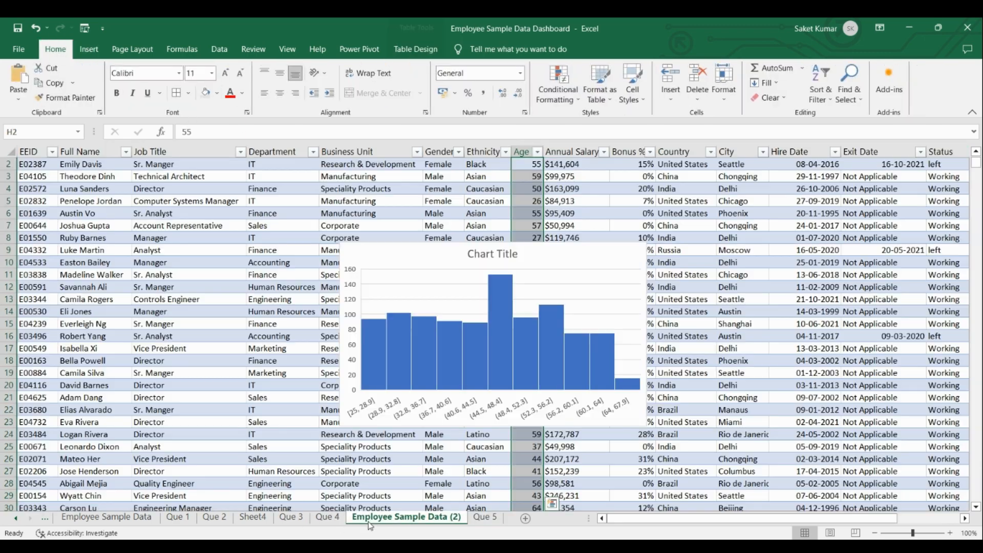
right_click(585, 256)
click(629, 240)
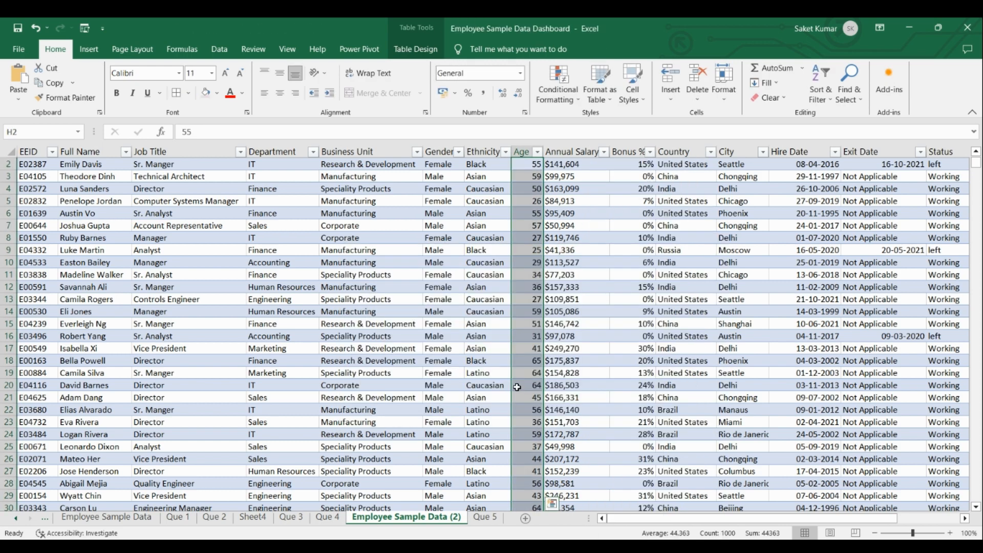
click(483, 519)
click(70, 192)
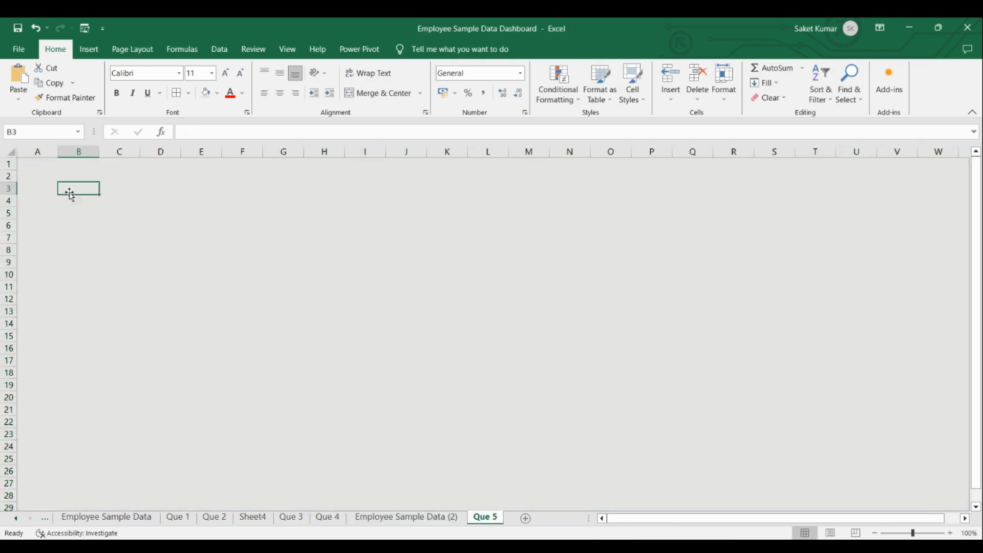
right_click(70, 192)
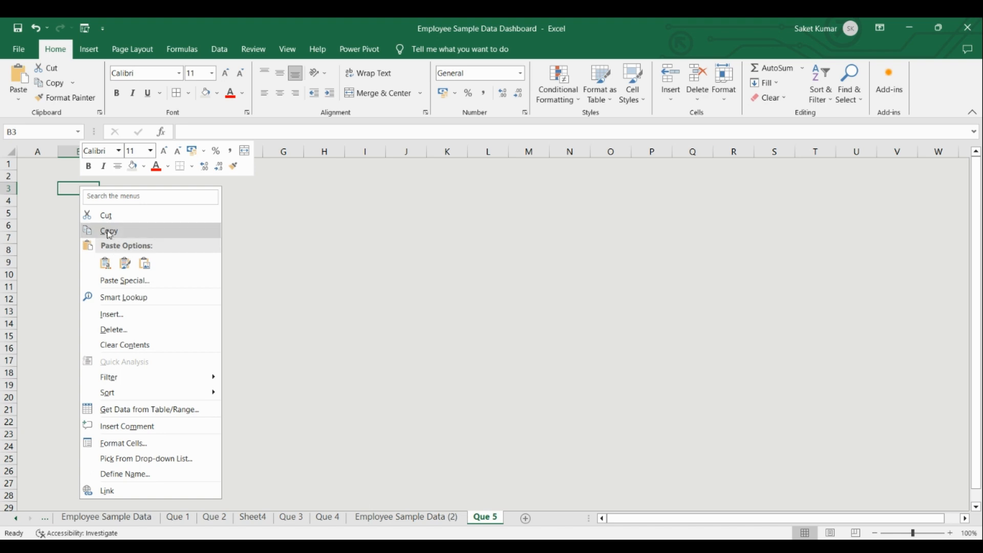
click(105, 264)
click(469, 279)
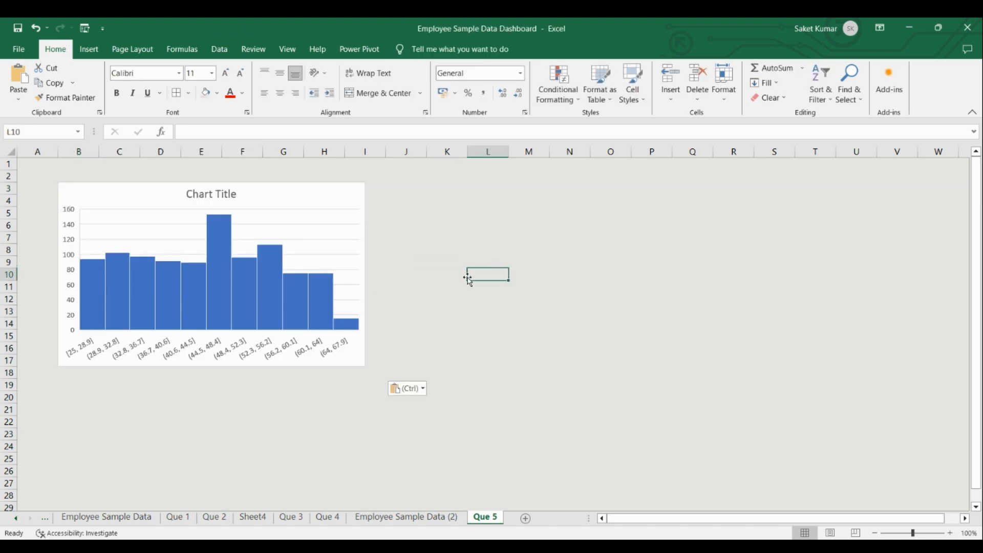
Change the histogram's chart title to "Age Distribution".
click(222, 202)
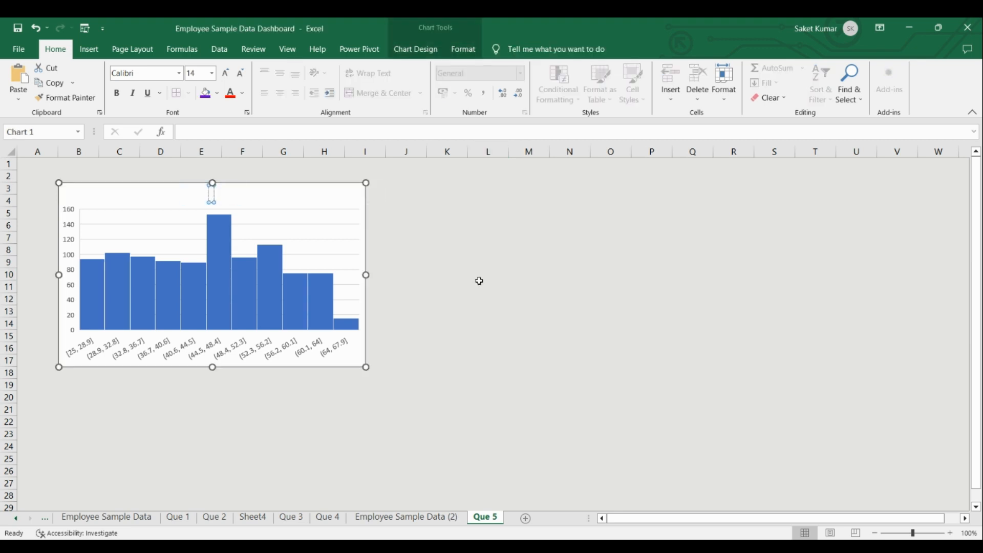
text(Age Dis)
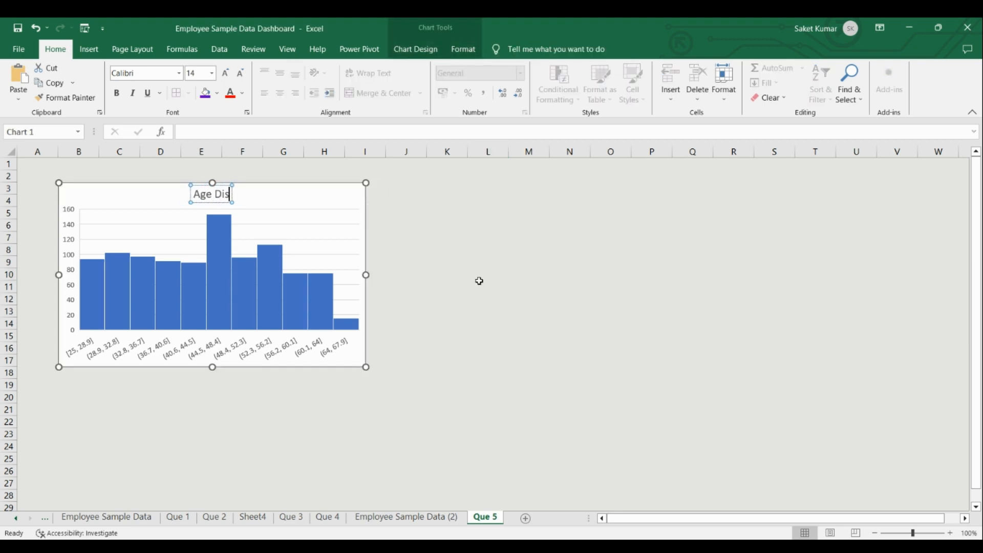
text(tribution)
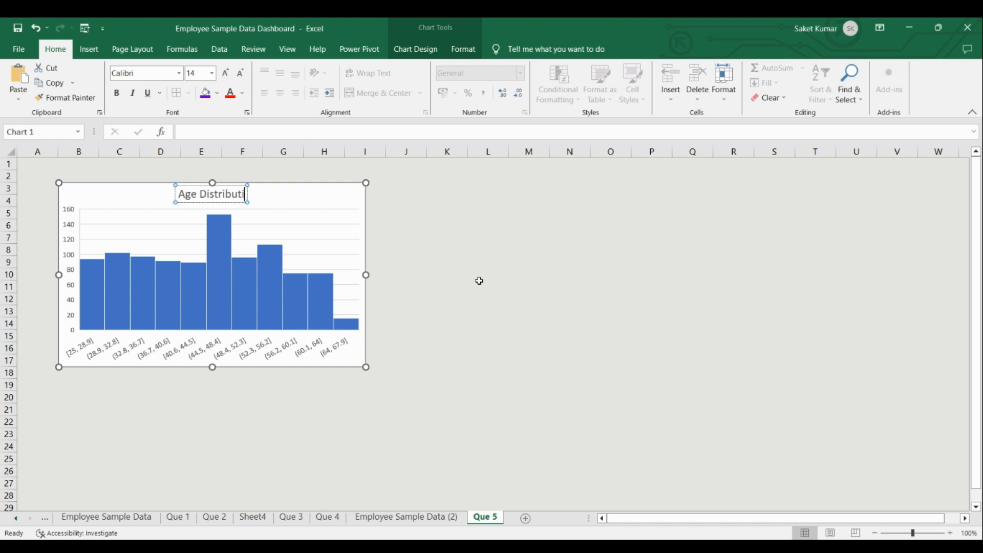
click(306, 194)
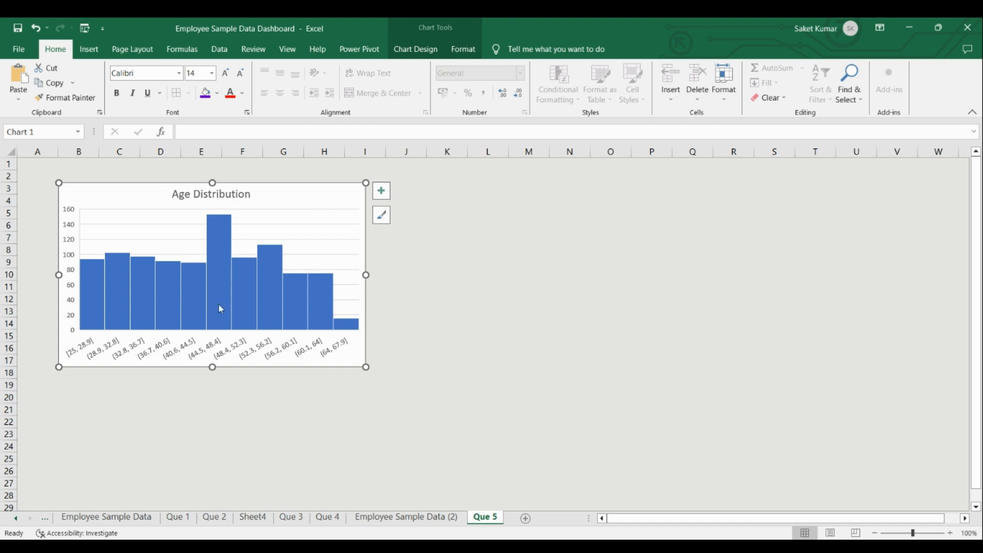
Set the bin width of the Age Distribution histogram's horizontal axis to 5.
click(87, 351)
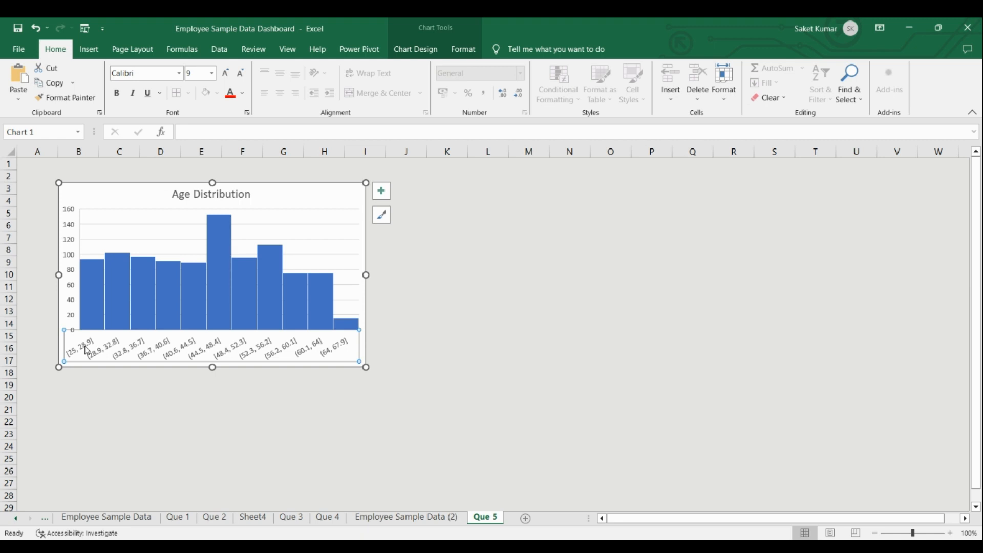
double_click(87, 350)
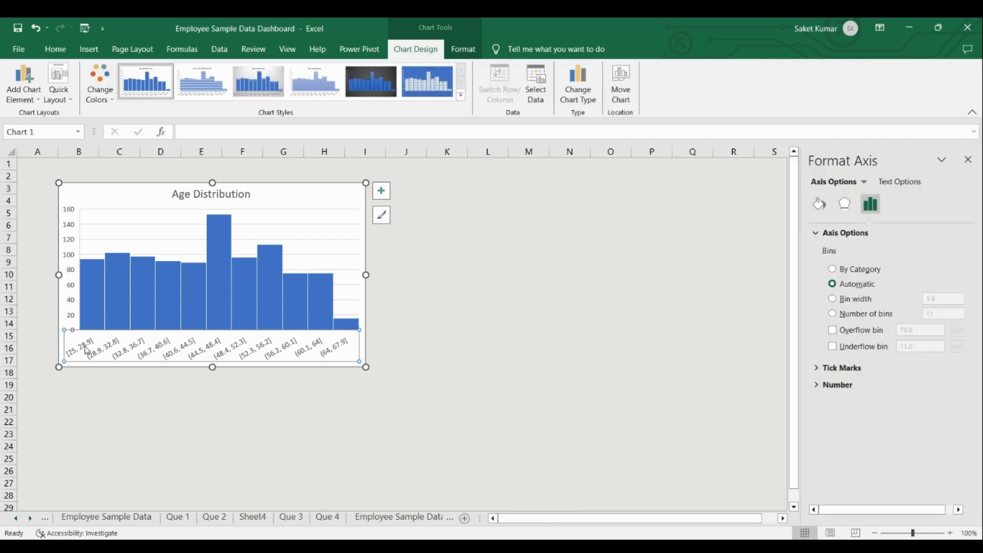
click(833, 301)
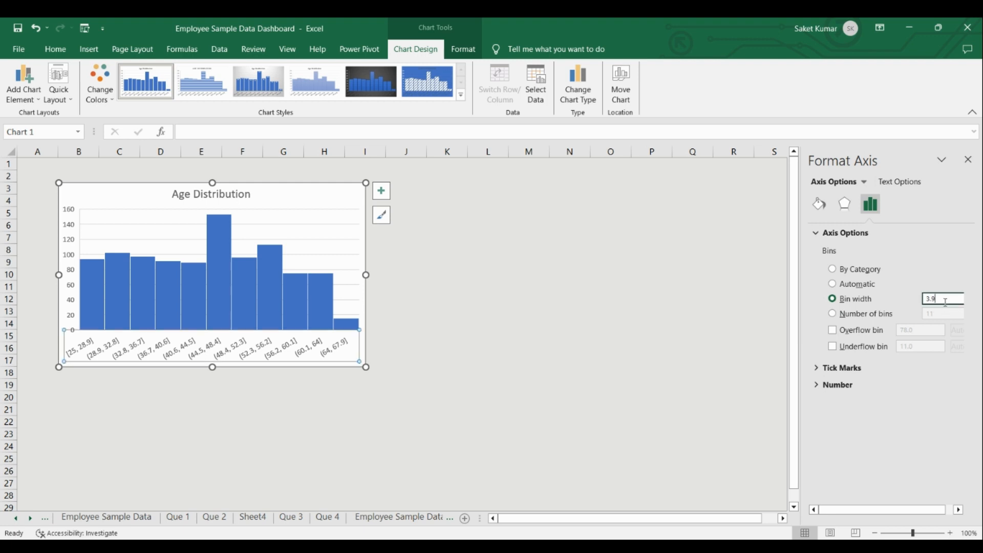
drag(946, 302, 922, 303)
key(Return)
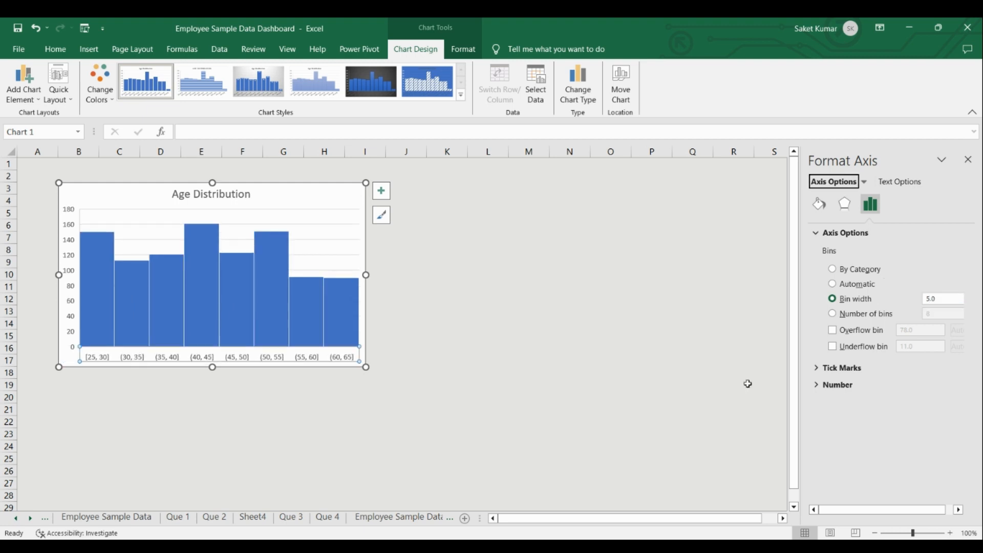
click(411, 408)
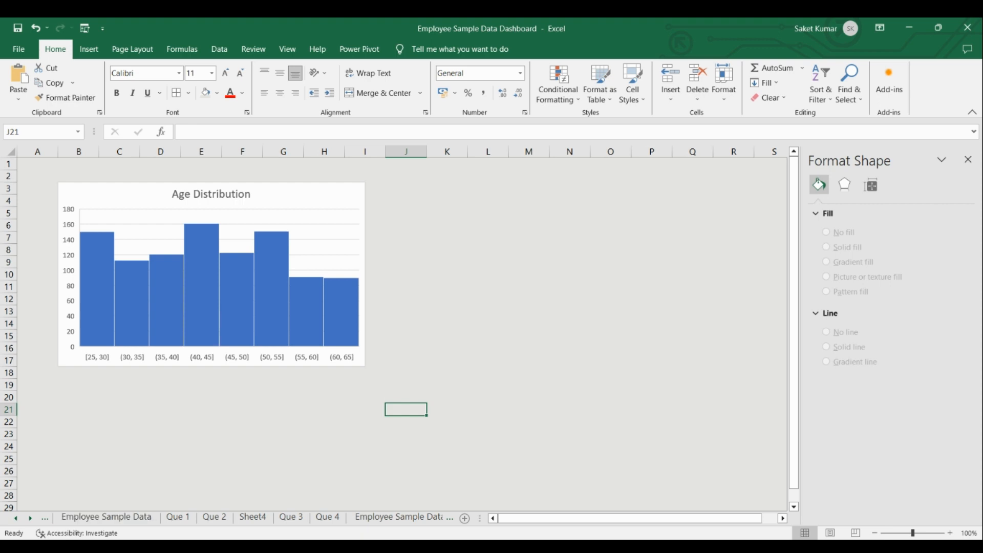
Check the Que 6 objective, then insert a Box and Whisker chart of the Annual Salary2 column on Employee Sample Data (2).
click(46, 520)
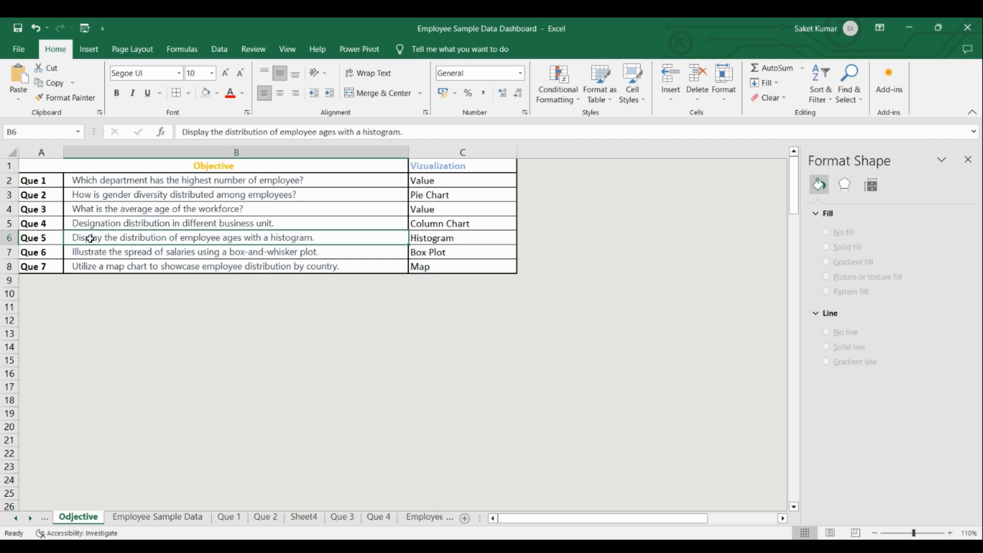
click(85, 253)
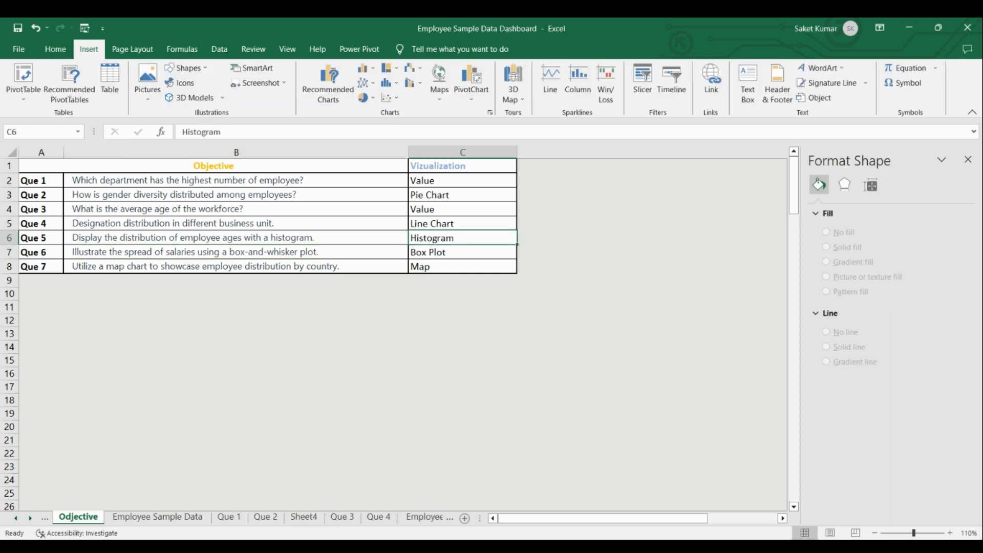
click(428, 521)
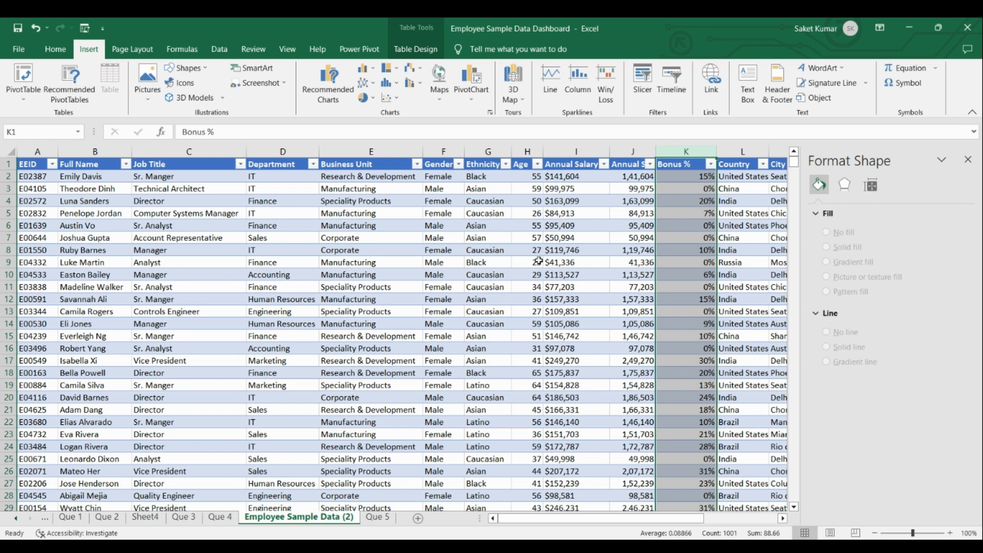
click(630, 151)
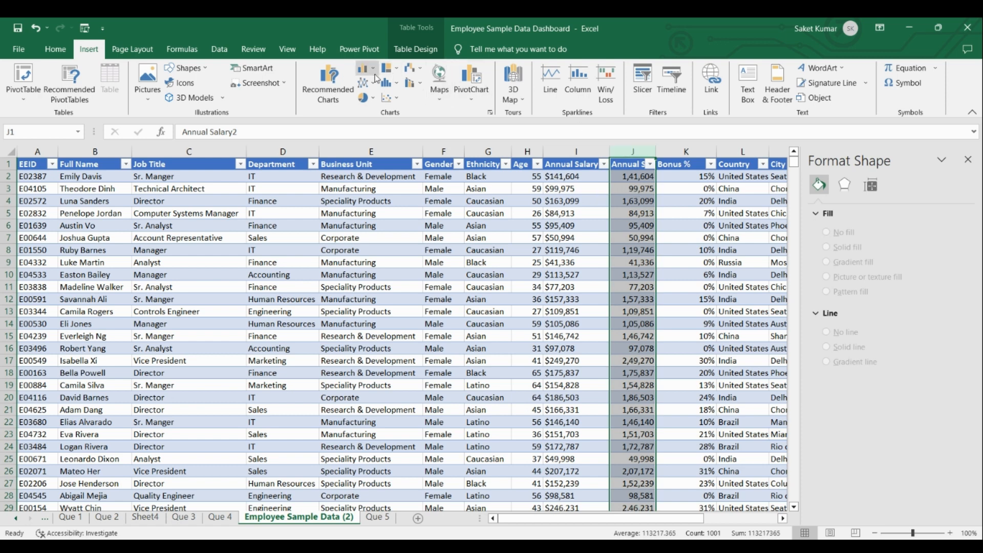
click(330, 98)
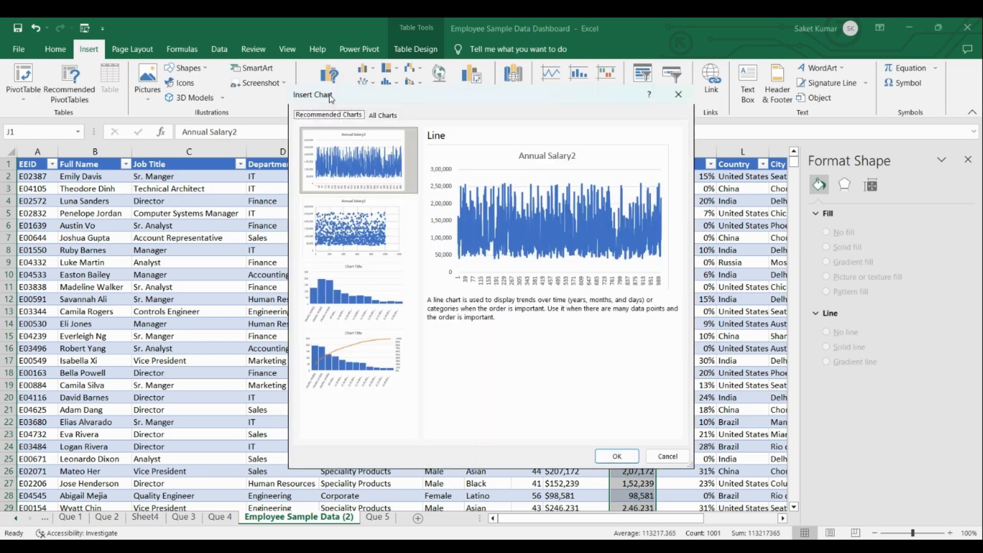
click(393, 115)
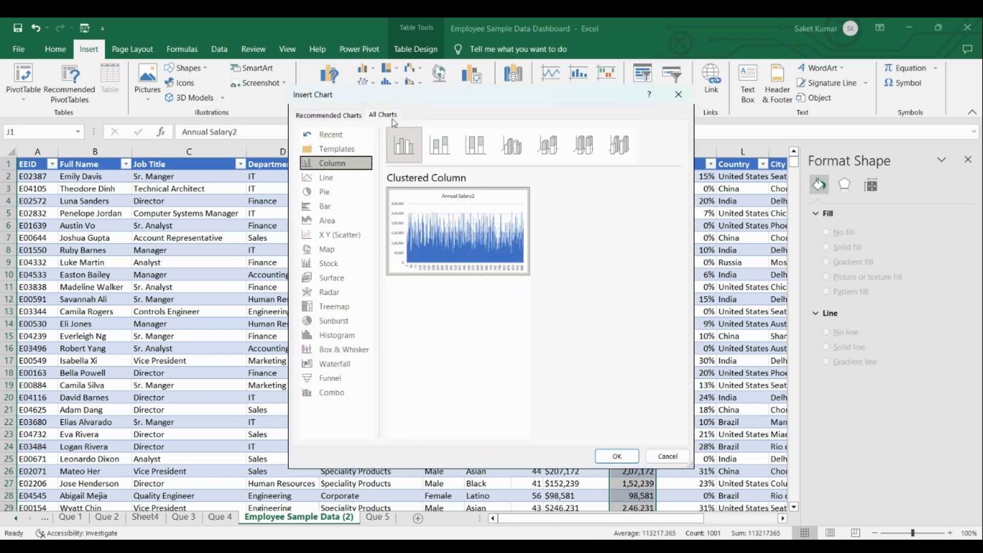
click(336, 353)
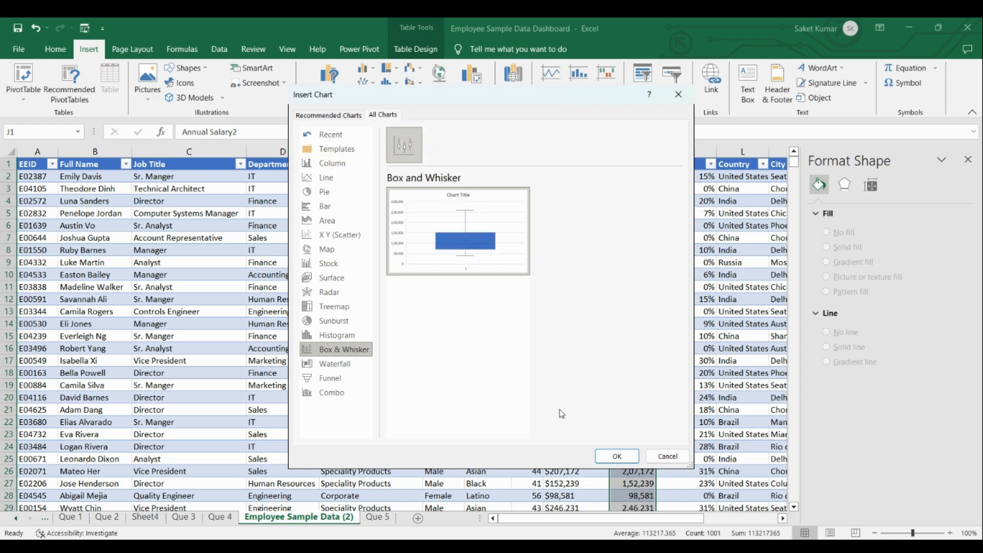
click(617, 456)
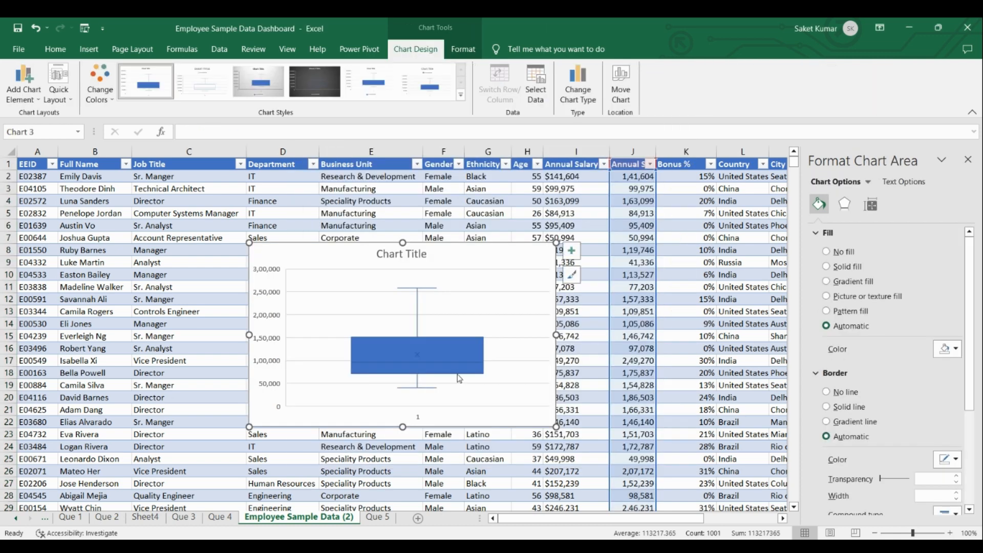
Add a new worksheet after Que 5 and rename it Que 6.
right_click(377, 520)
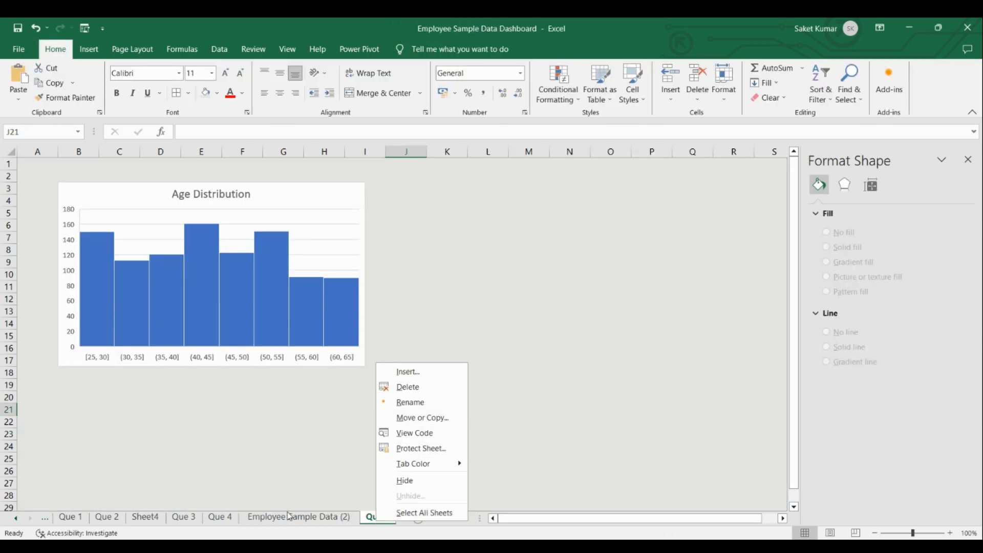
key(Escape)
click(419, 519)
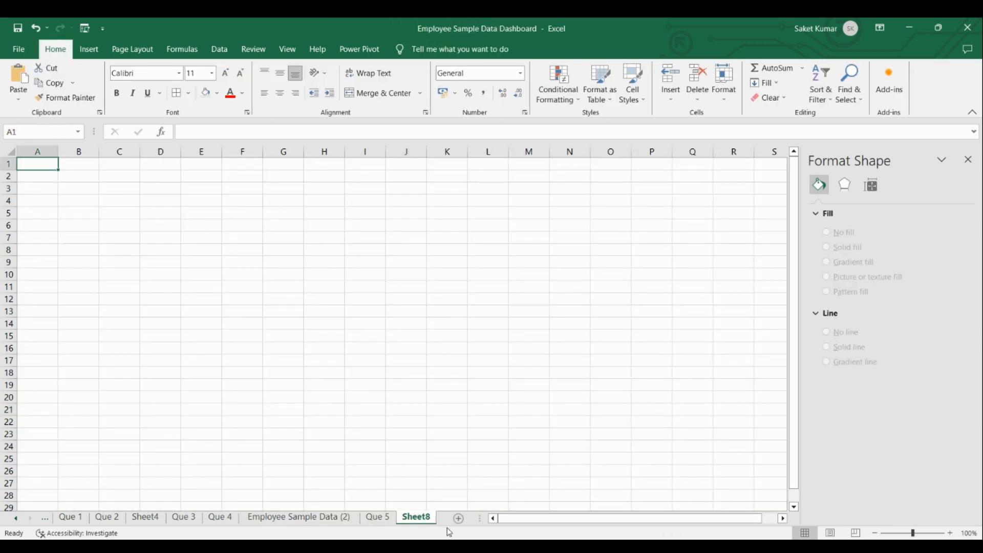
right_click(421, 518)
click(477, 402)
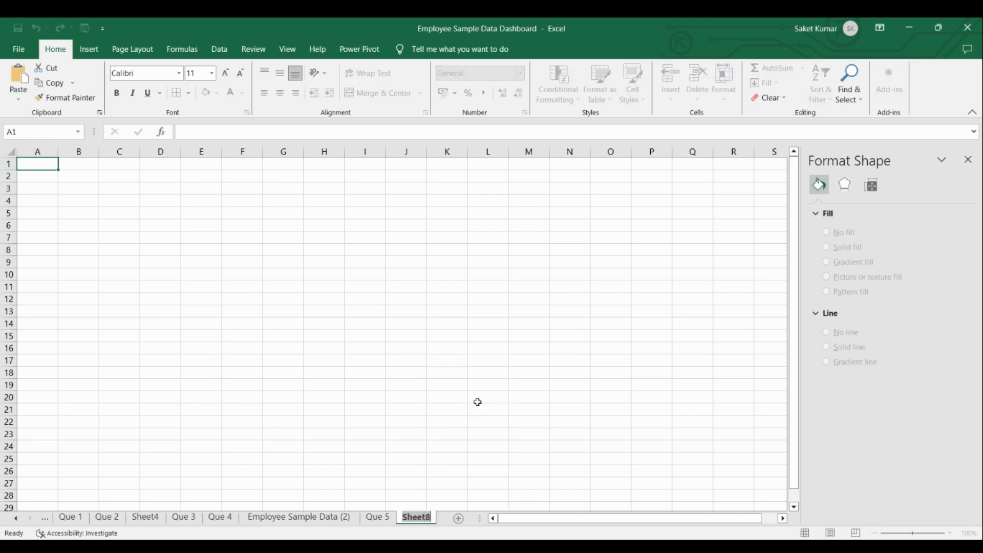
text(Que 6)
key(Return)
Cut the box plot from Employee Sample Data (2) and paste it at cell B2 of Que 6, filling that whole sheet light grey.
click(284, 519)
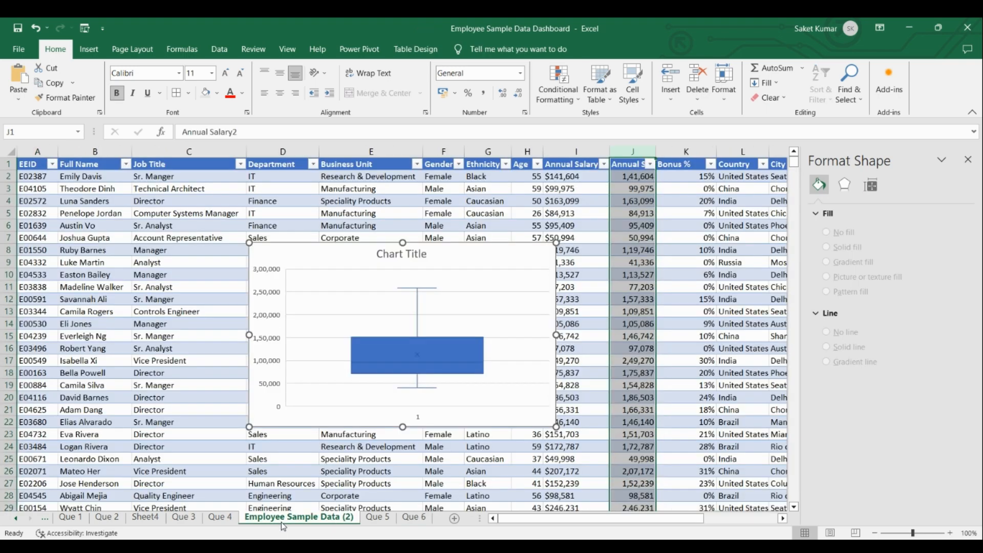
click(493, 263)
right_click(494, 262)
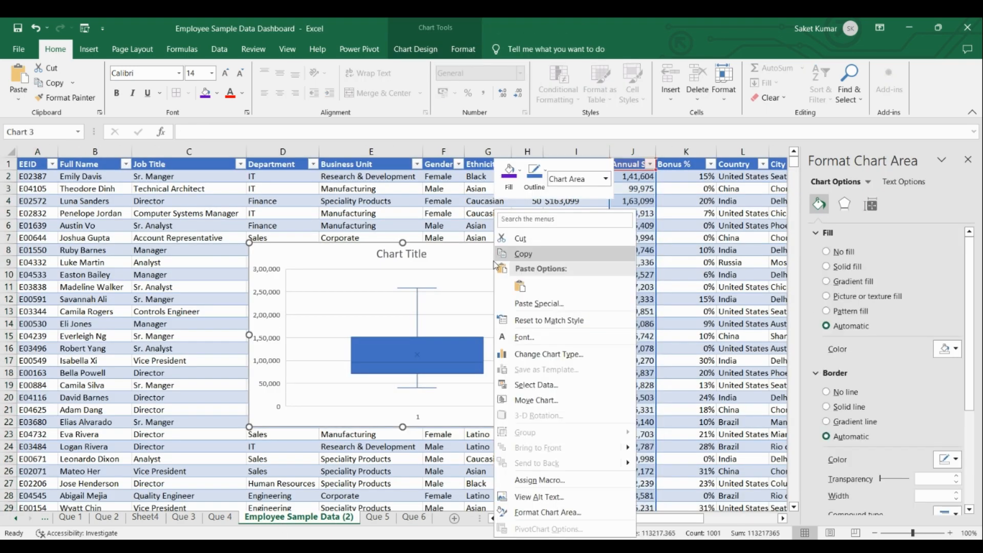
click(514, 237)
click(414, 517)
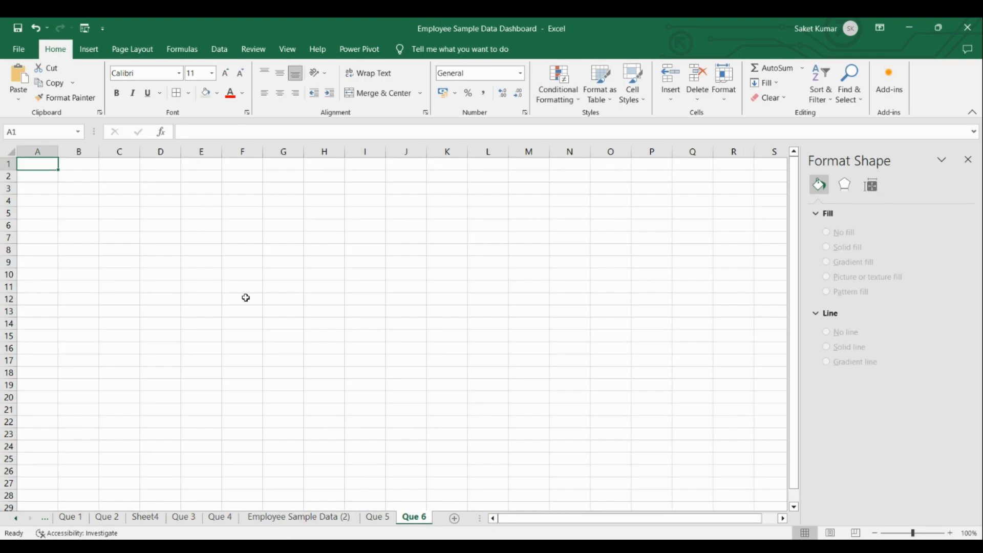
click(10, 152)
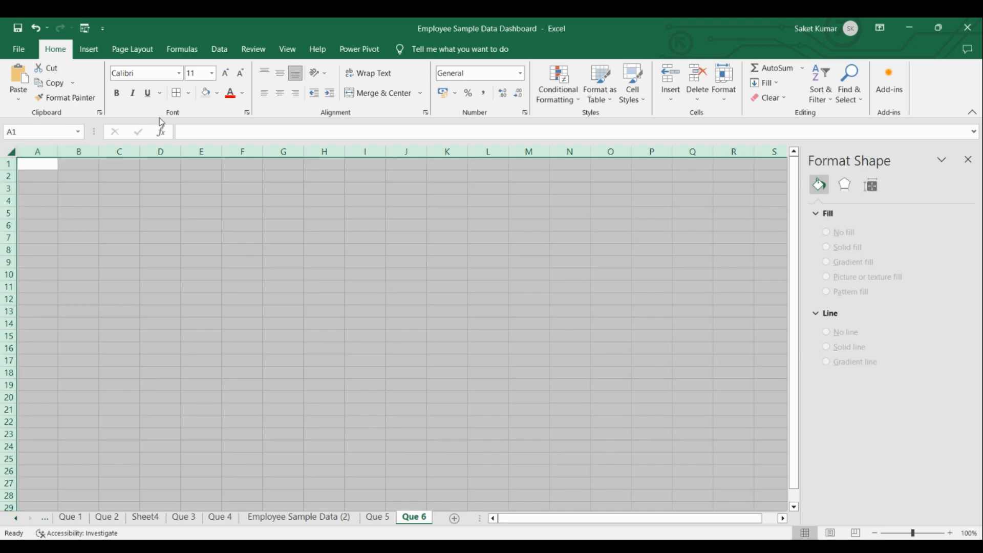
click(206, 93)
click(83, 181)
key(ctrl+v)
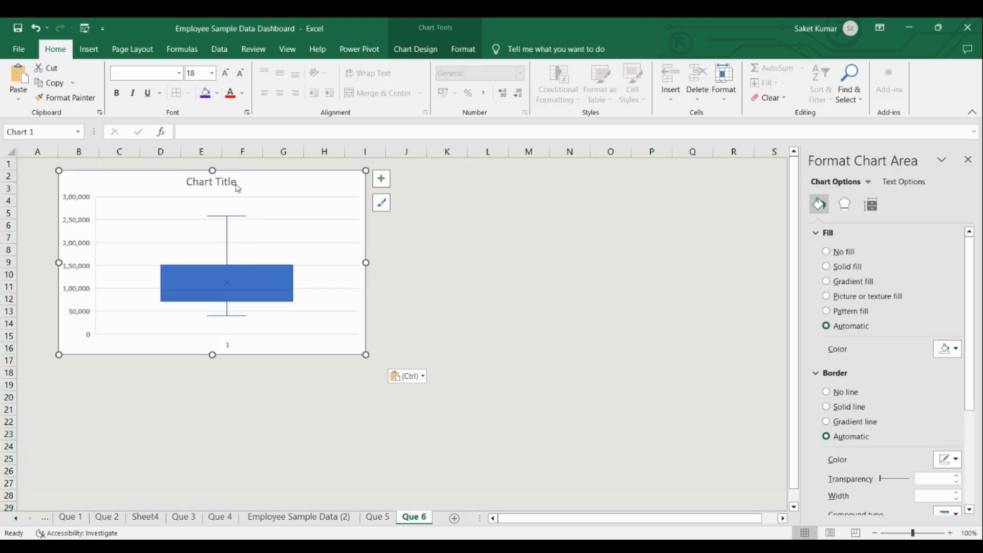
Change the box plot's chart title to "Salary Distribution Box Plot".
click(237, 188)
drag(237, 187, 186, 182)
text(Sa)
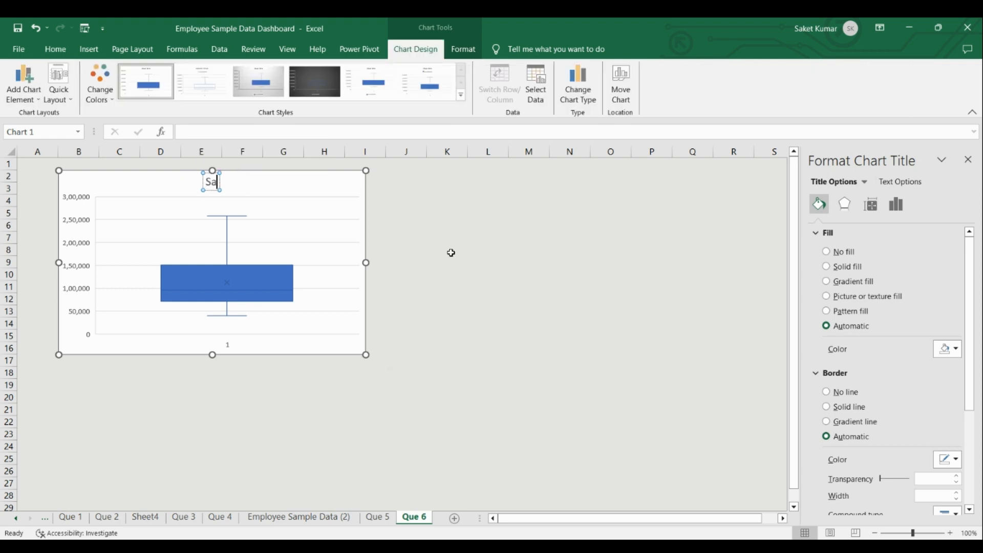
text(lary Distr)
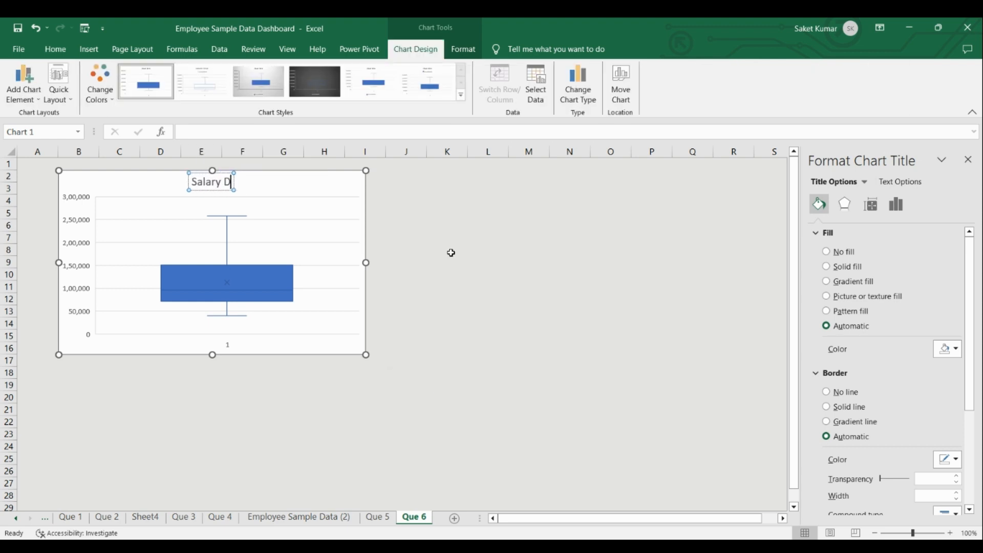
text(bution)
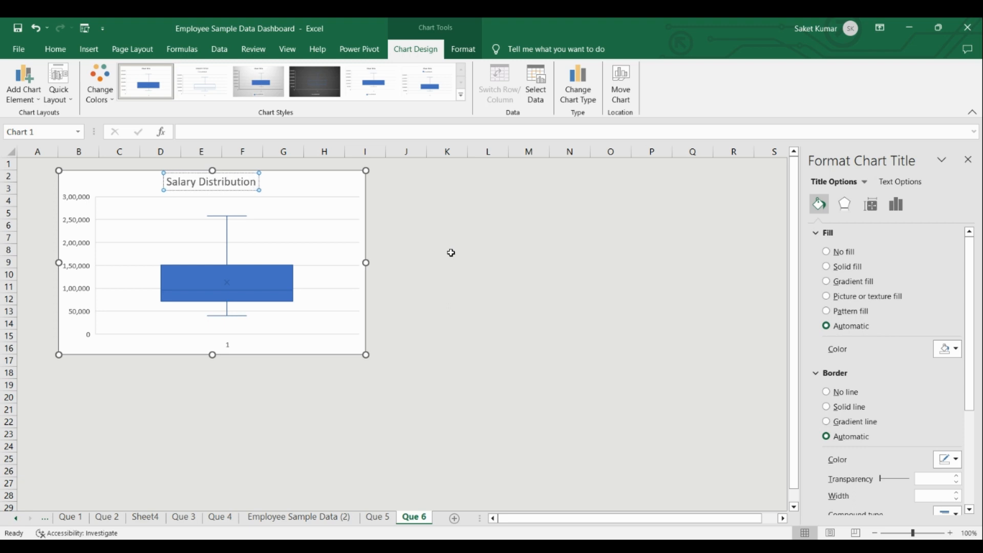
text( Box P)
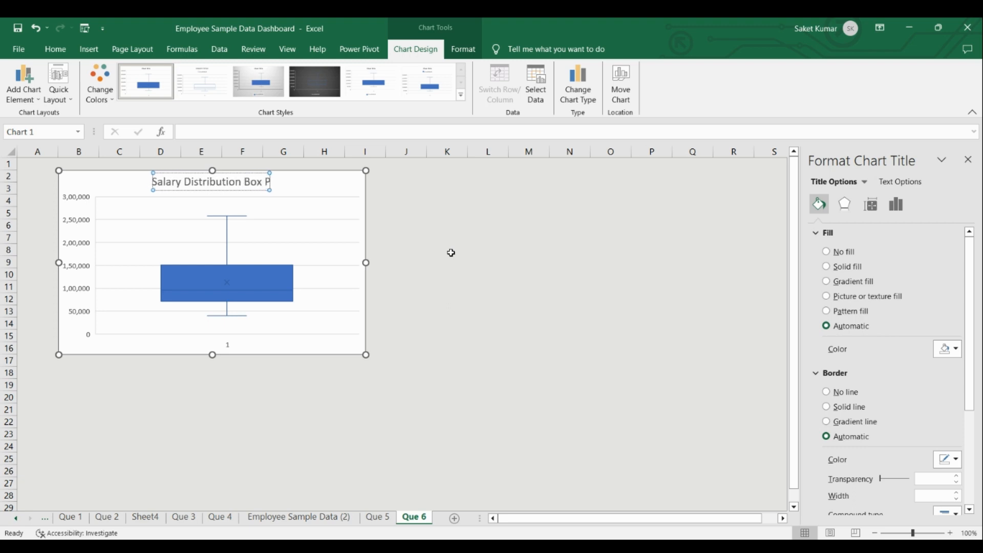
text(lot)
key(Return)
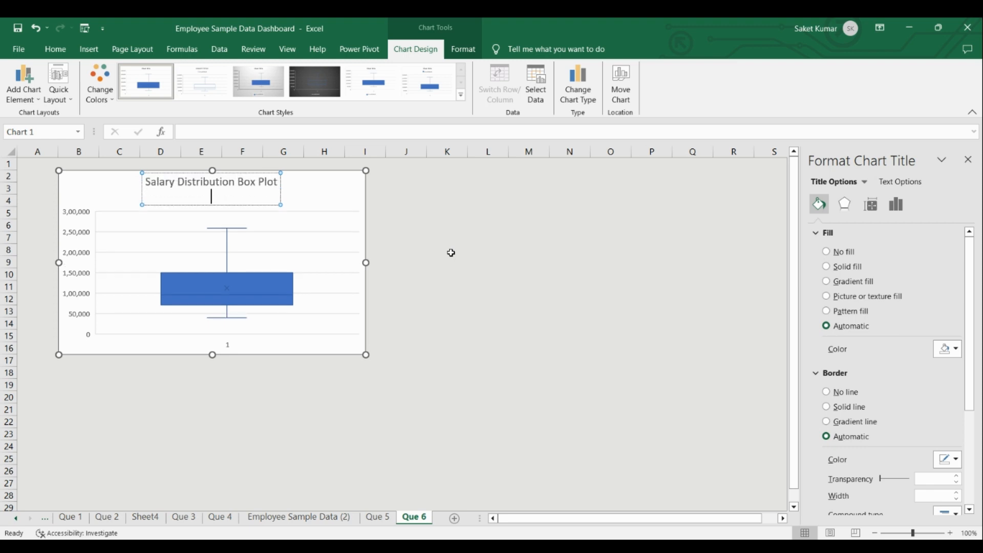
key(BackSpace)
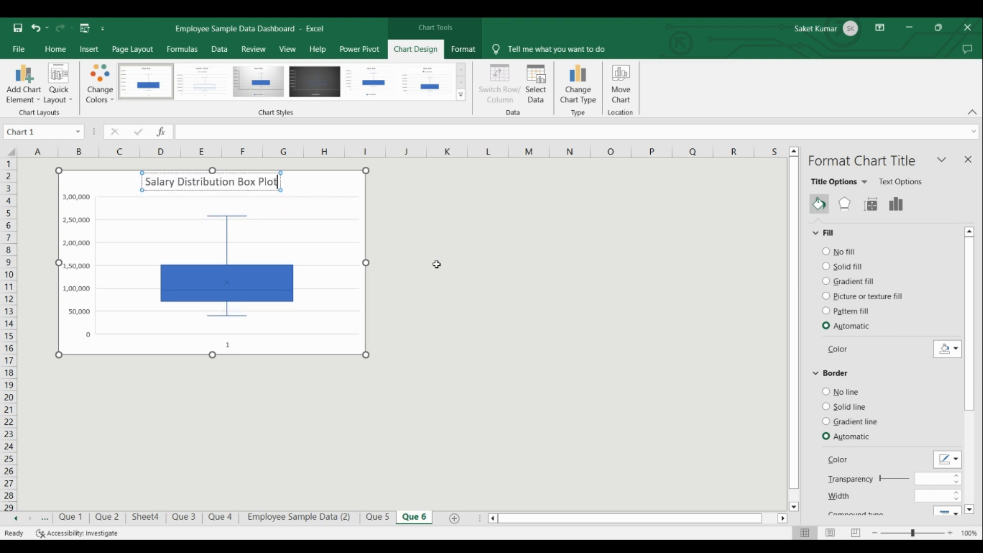
click(341, 344)
click(500, 409)
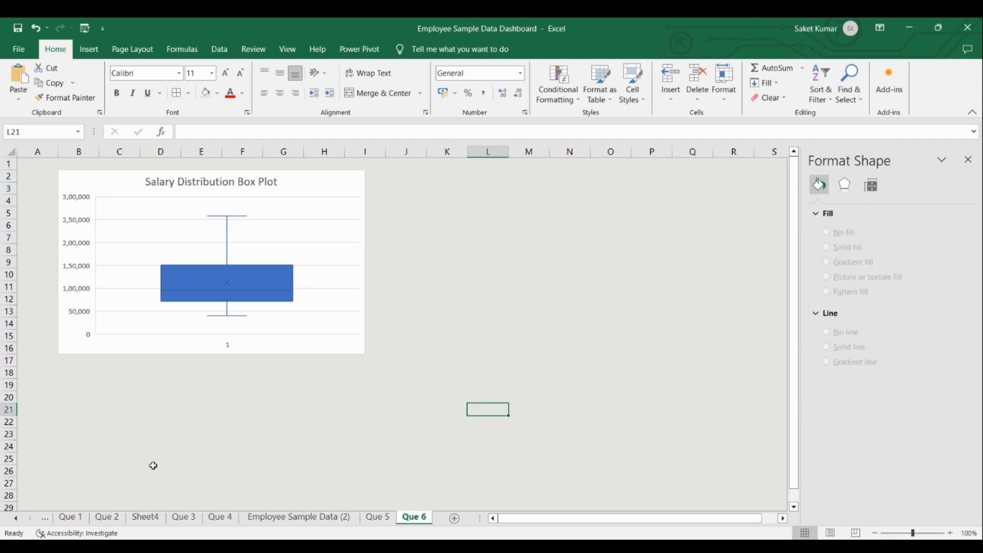
Check the Que 7 objective on the Odjective sheet, then add a blank worksheet after Employee Sample Data (2).
click(45, 520)
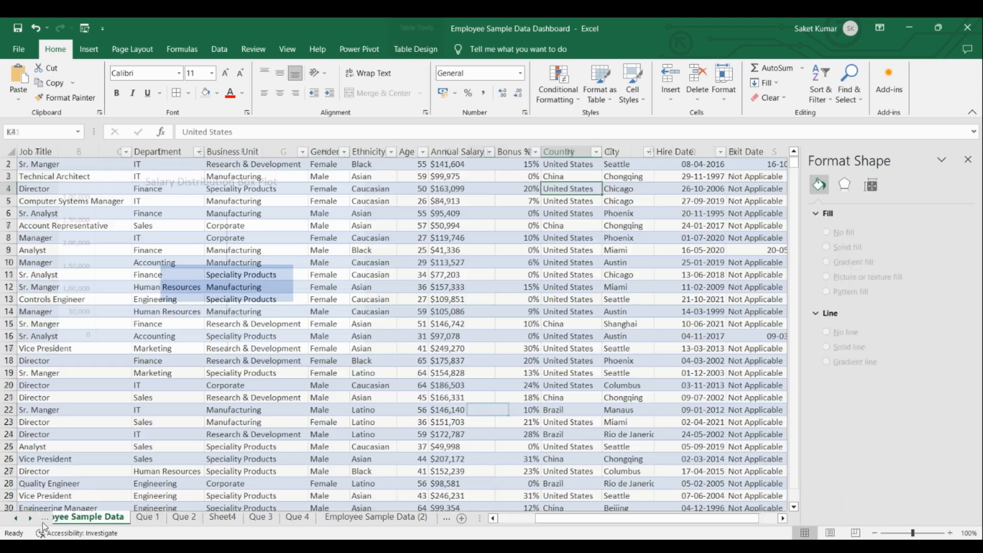
click(45, 519)
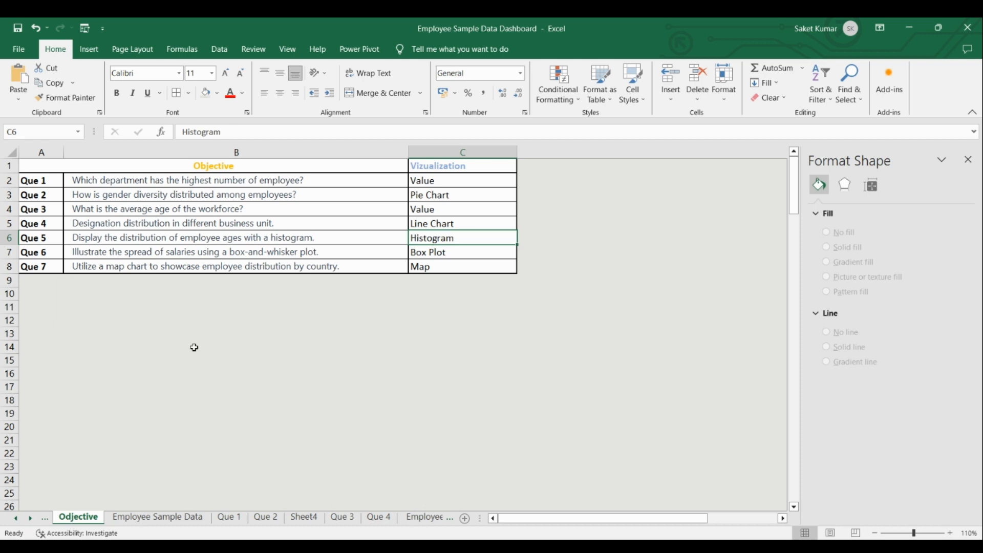
click(103, 267)
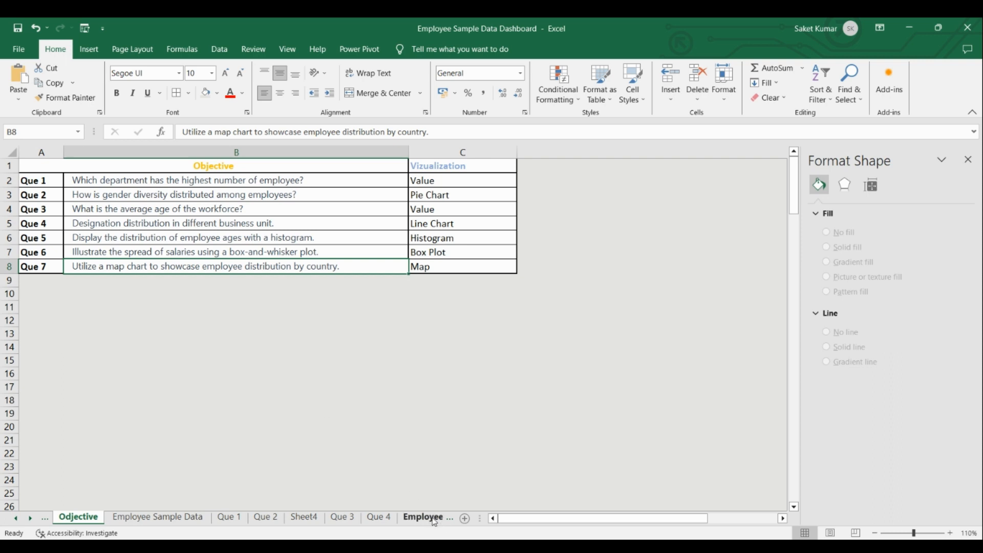
click(447, 518)
click(386, 517)
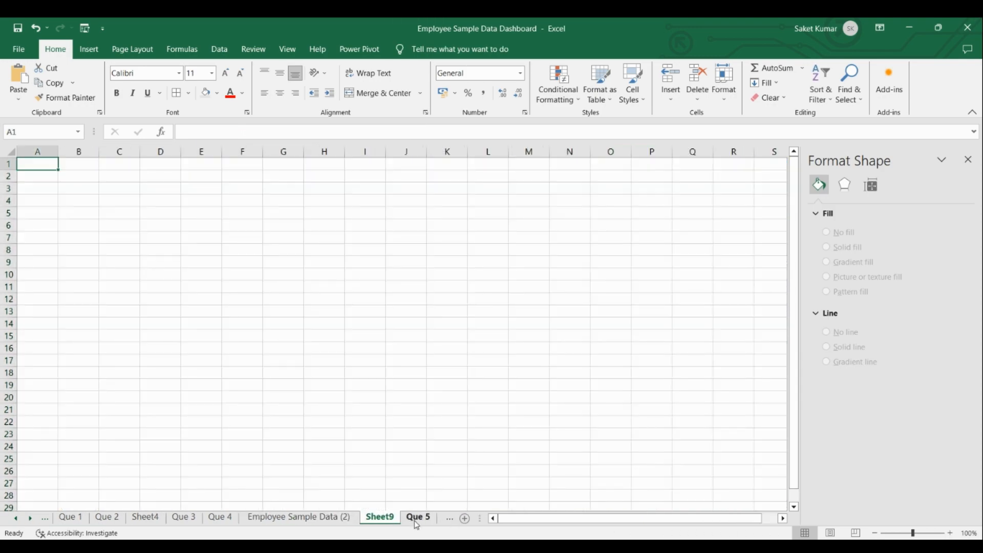
Insert a PivotTable based on the entire Employee Sample Data (2) table on a new worksheet.
click(315, 519)
click(192, 262)
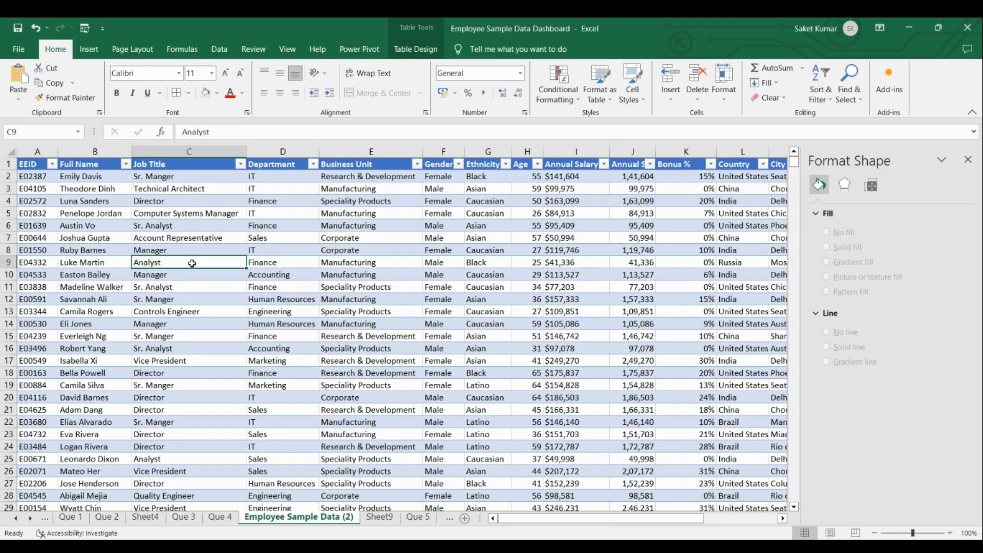
key(ctrl+a)
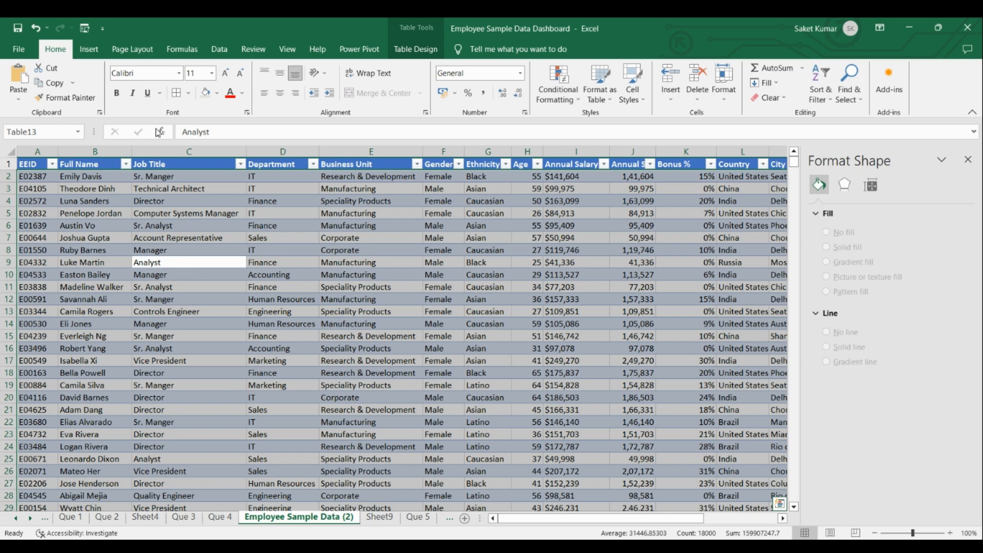
click(89, 49)
click(23, 100)
click(57, 112)
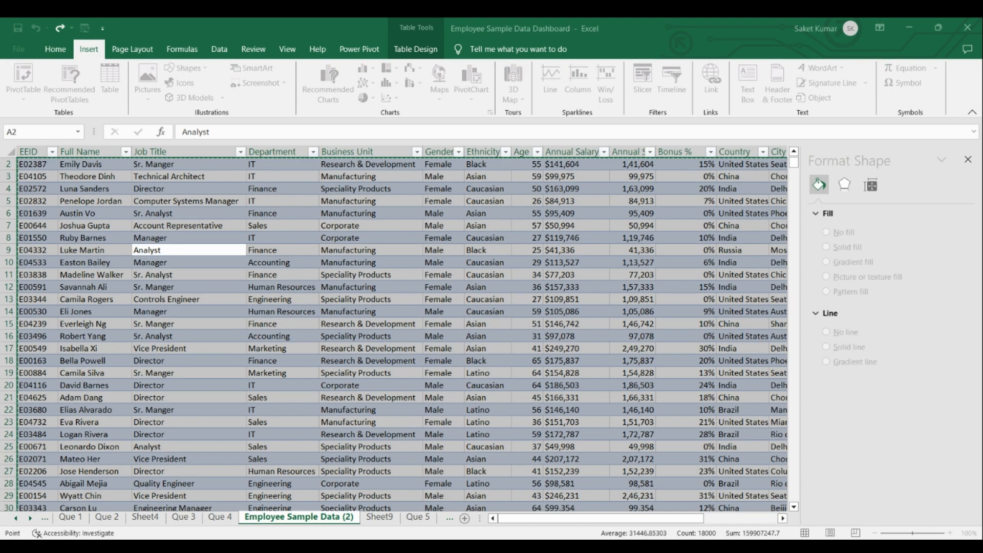
click(356, 390)
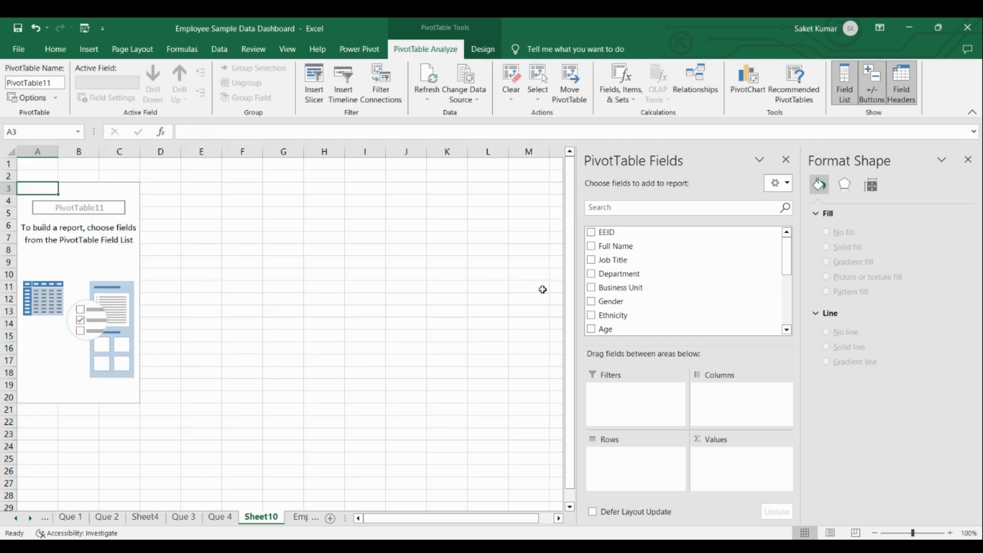
Close the shape formatting pane, then add Country to the PivotTable's columns and EEID to its values as a count.
click(968, 159)
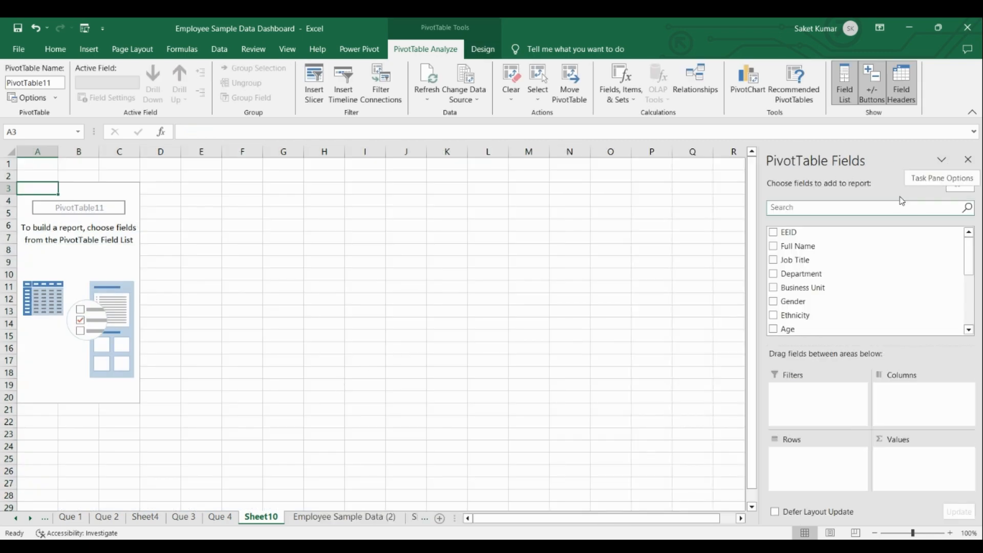
drag(968, 256, 969, 294)
drag(788, 268, 900, 390)
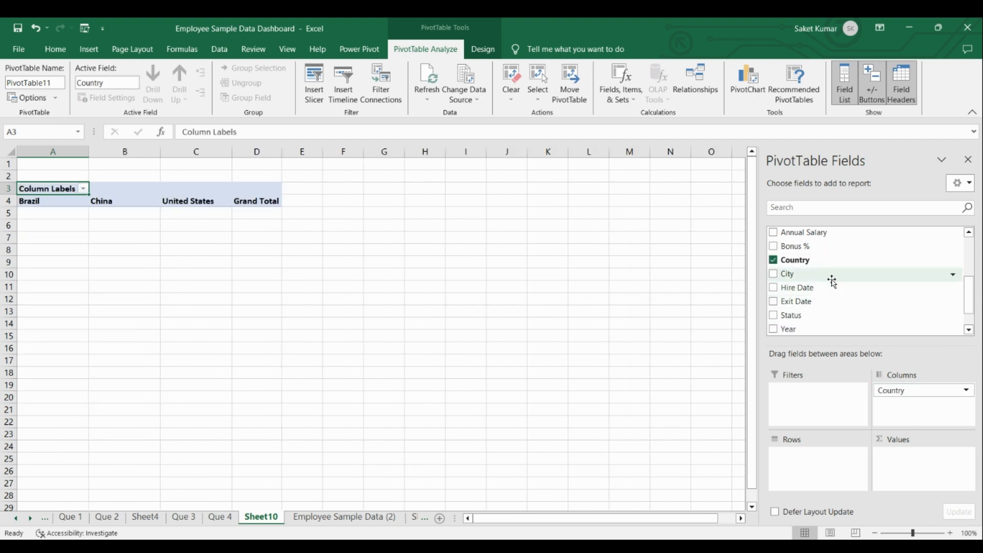
drag(975, 307, 973, 244)
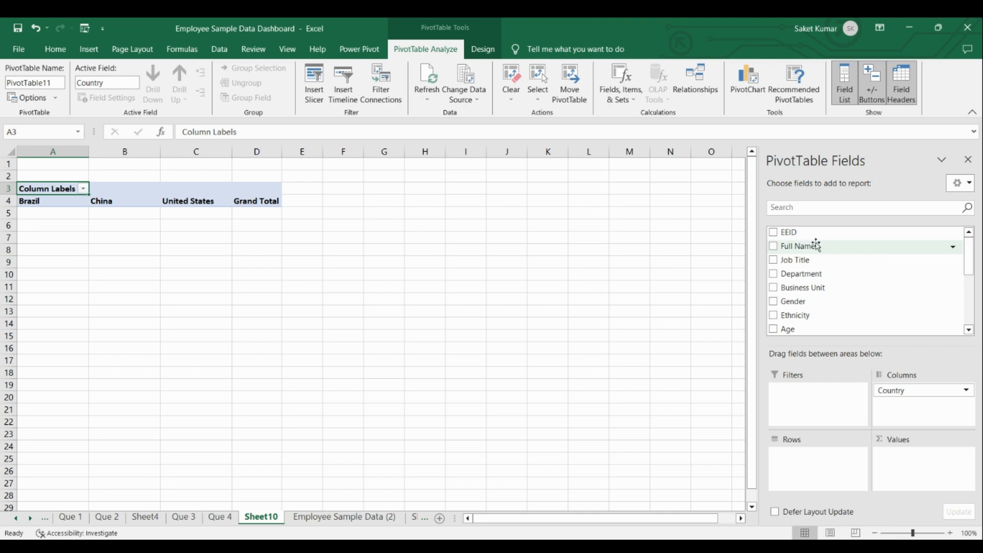
drag(812, 234, 926, 459)
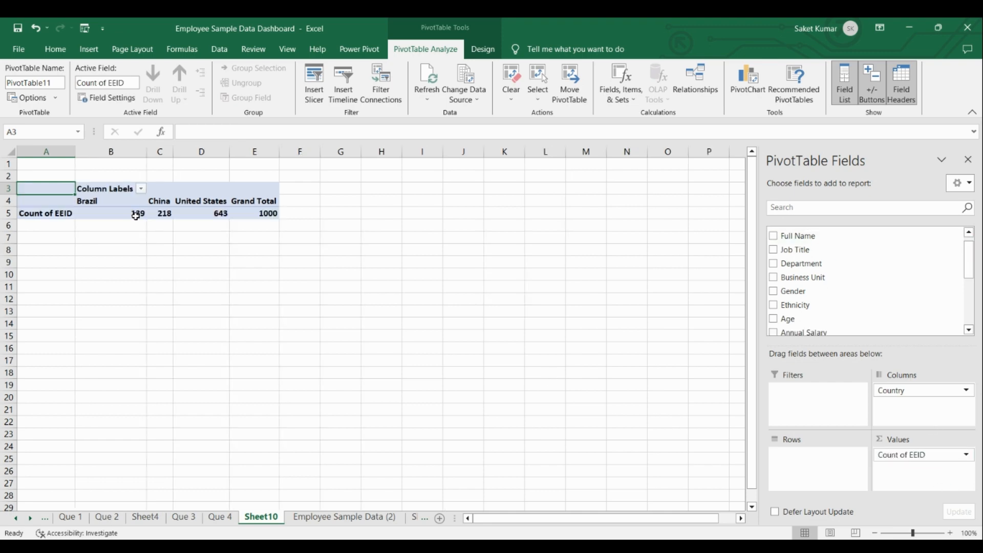
Refresh the country PivotTable's data and remove its Grand Total column.
mouse_move(197, 214)
click(427, 95)
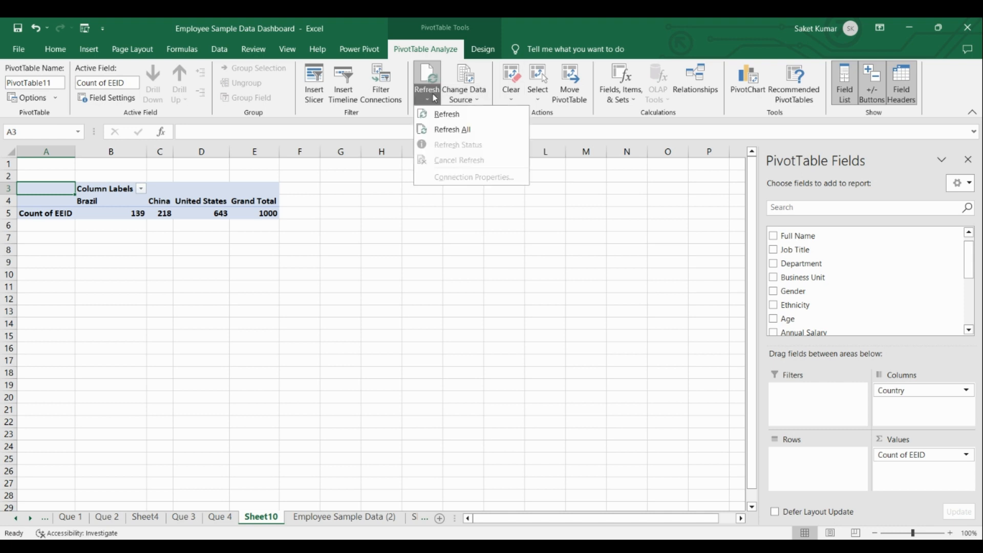
click(463, 117)
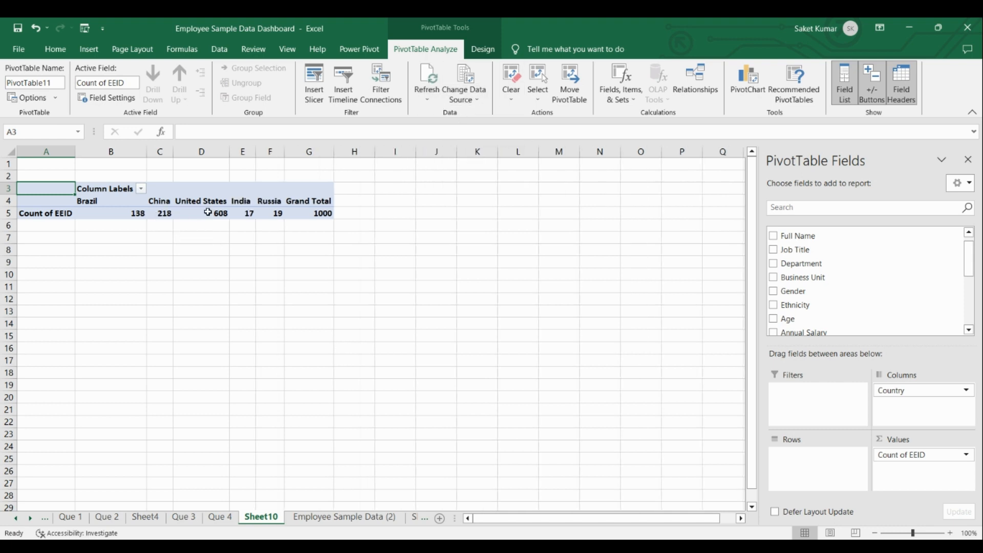
mouse_move(225, 207)
click(299, 205)
right_click(302, 203)
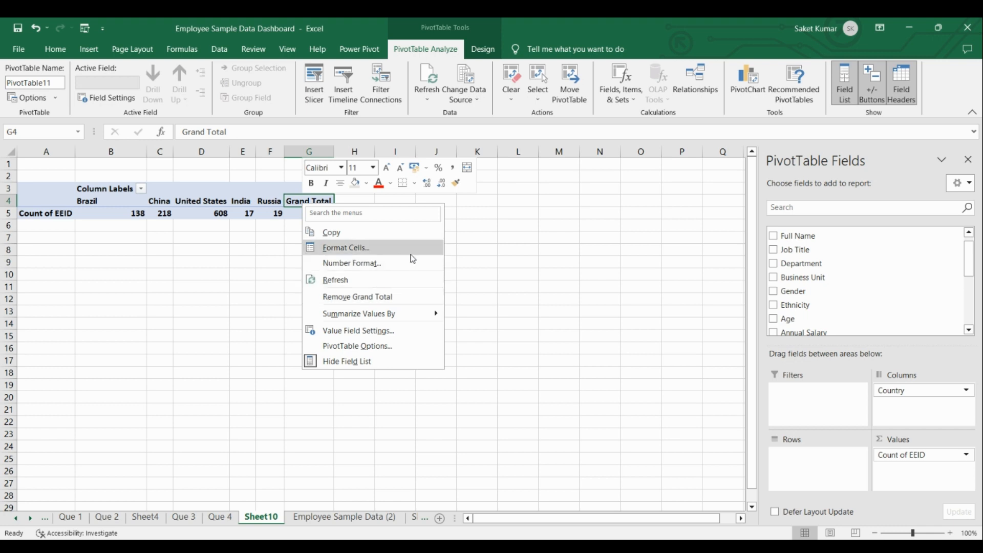
click(417, 296)
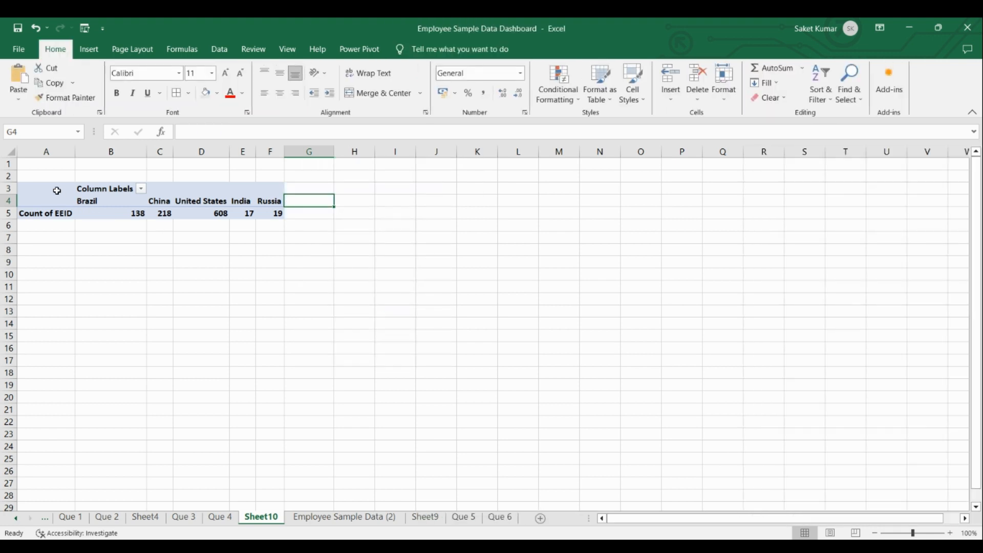
Fill all cells of the country PivotTable's sheet light grey and select the Brazil column label.
click(10, 152)
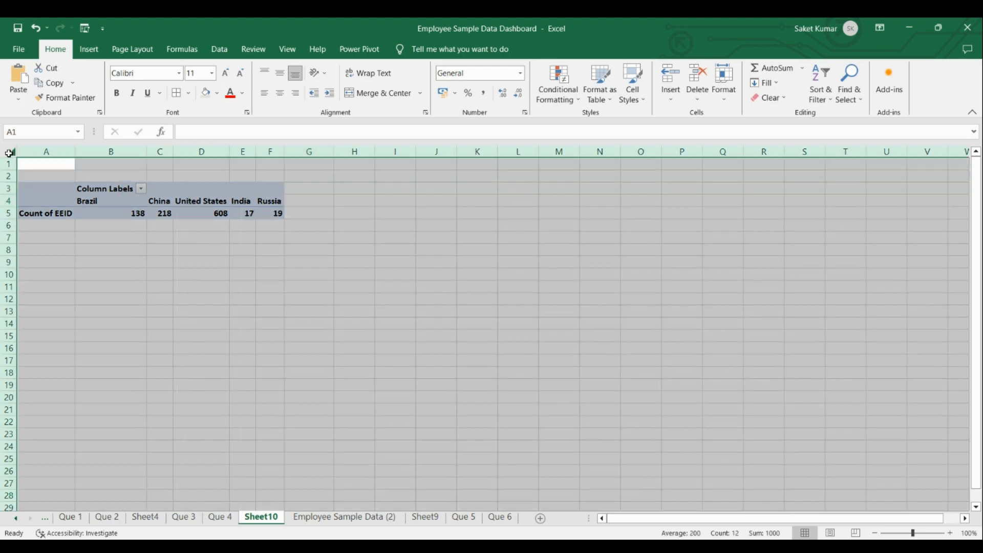
click(205, 95)
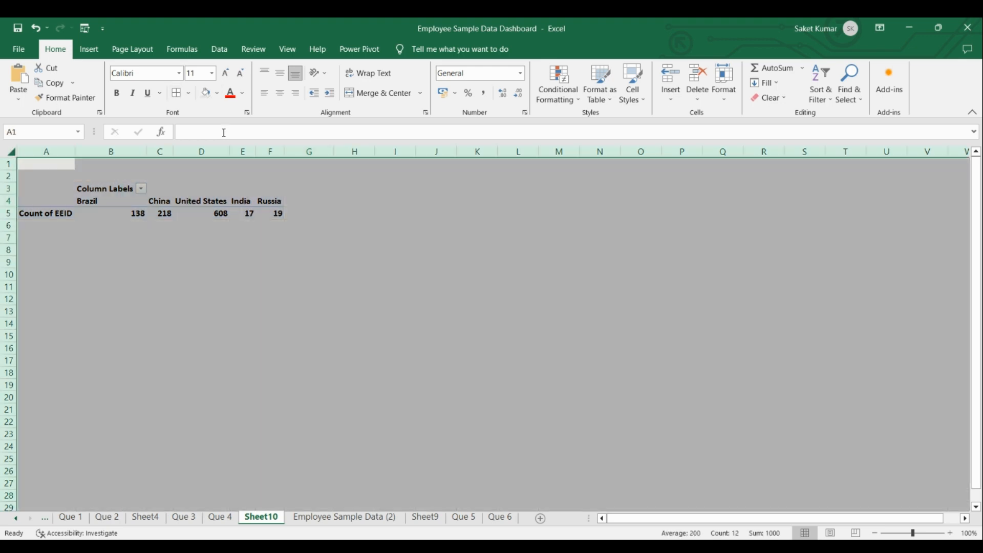
click(354, 250)
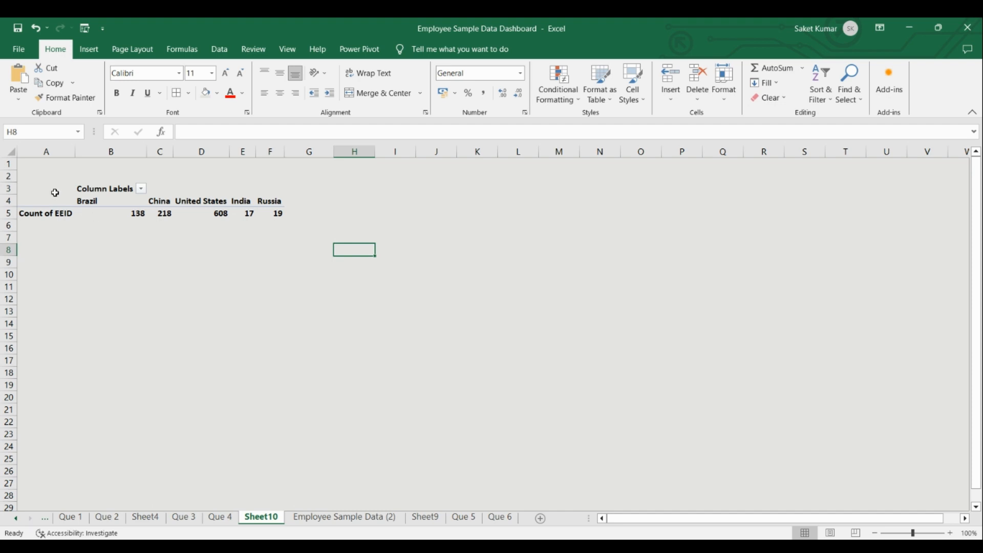
click(112, 201)
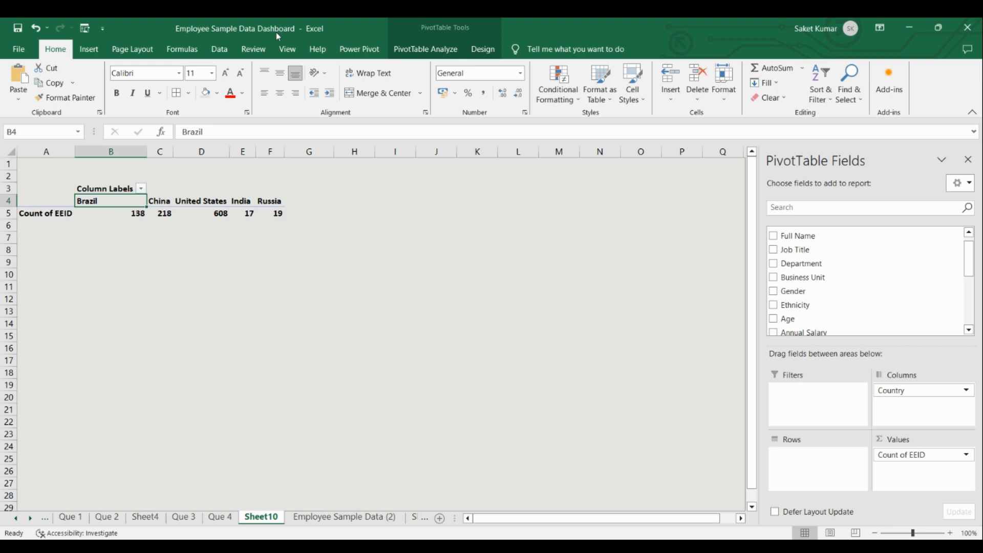
click(423, 49)
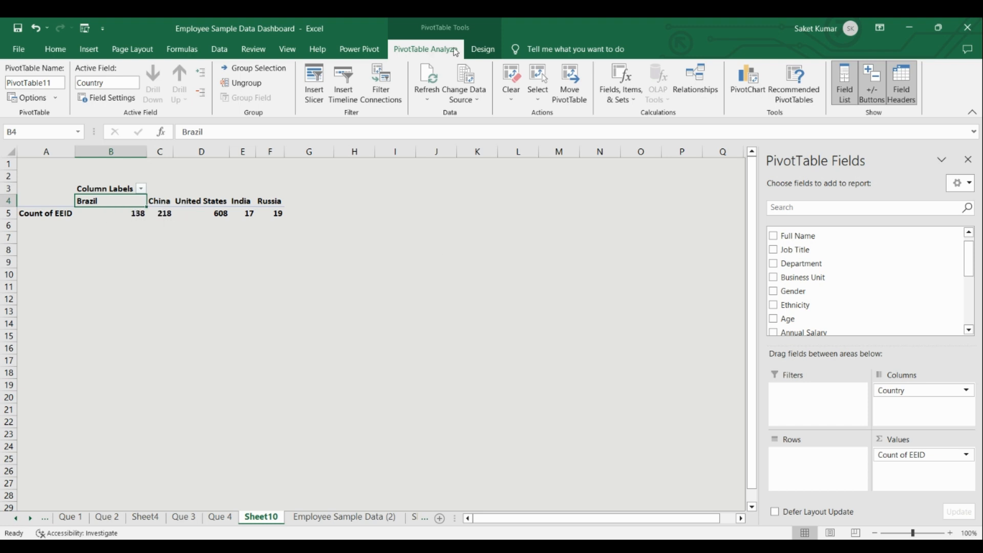
click(749, 82)
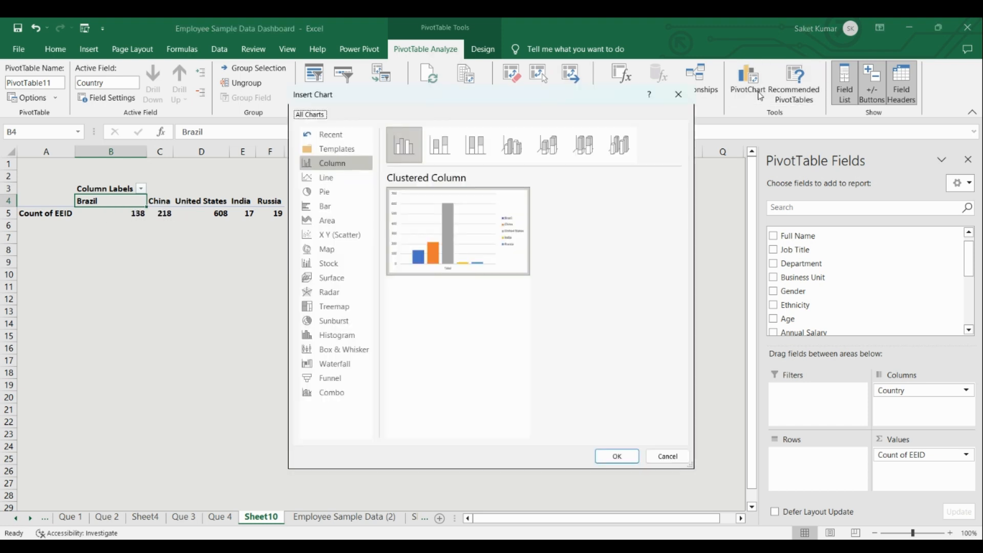
click(328, 251)
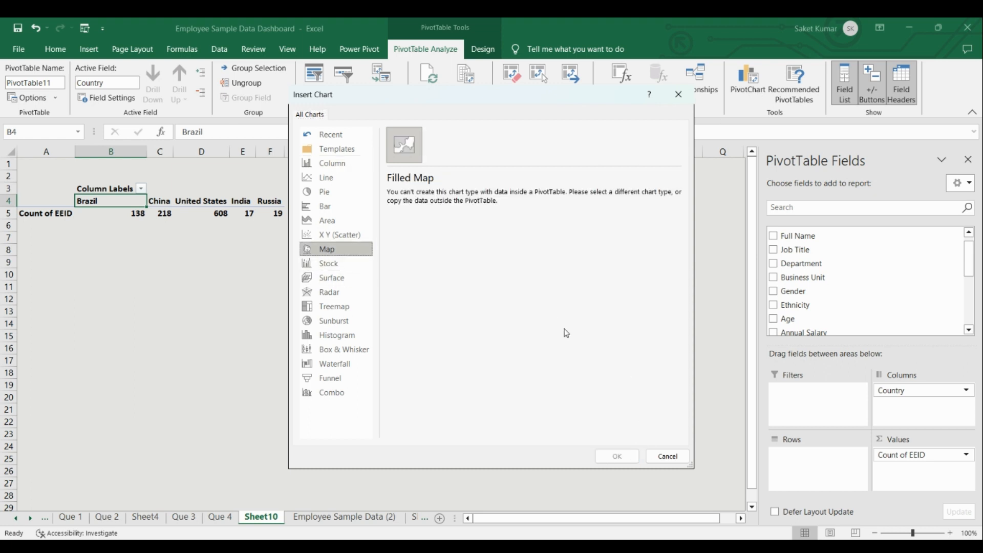
click(669, 456)
click(259, 295)
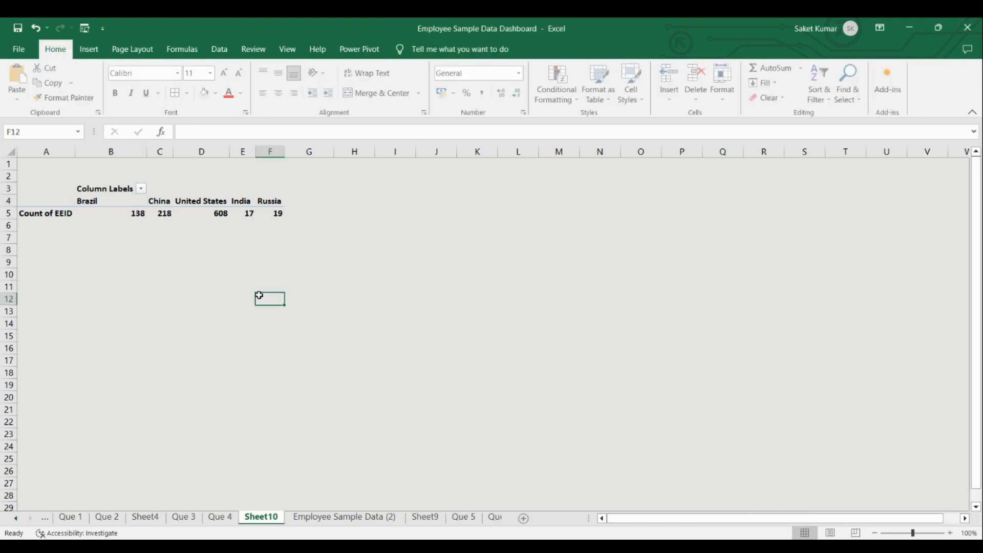
Copy the PivotTable's country labels and counts in B4:F5 and paste them starting at cell H4.
drag(92, 201, 272, 212)
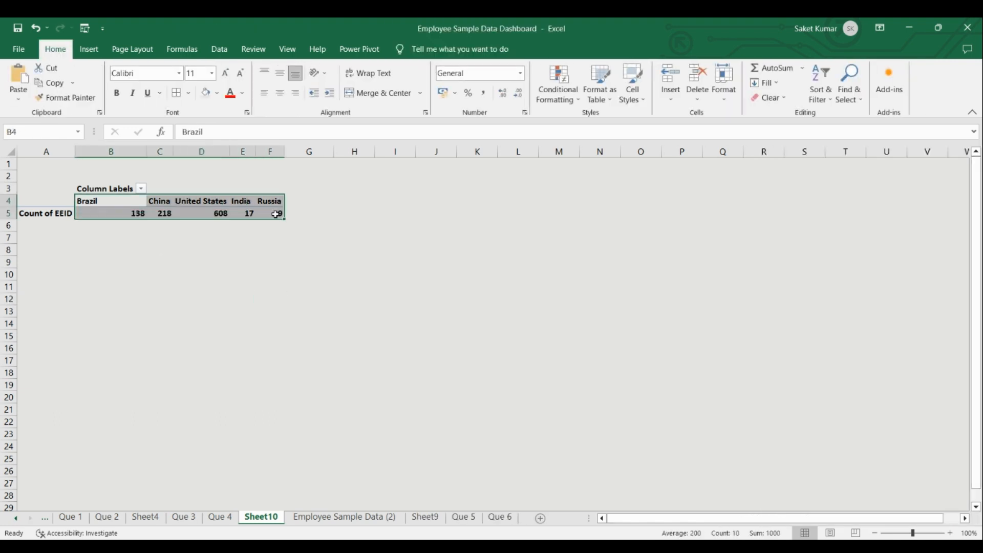
key(ctrl+c)
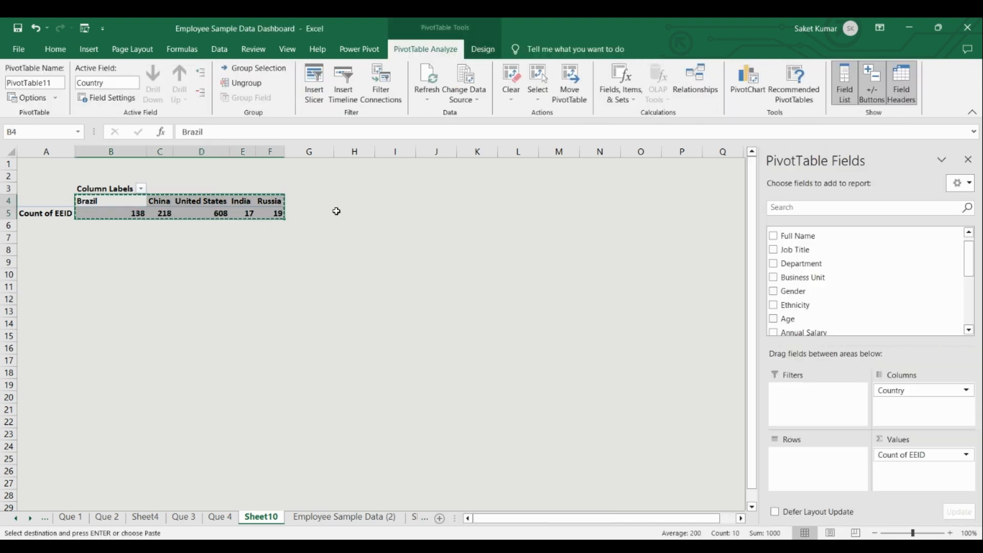
click(356, 200)
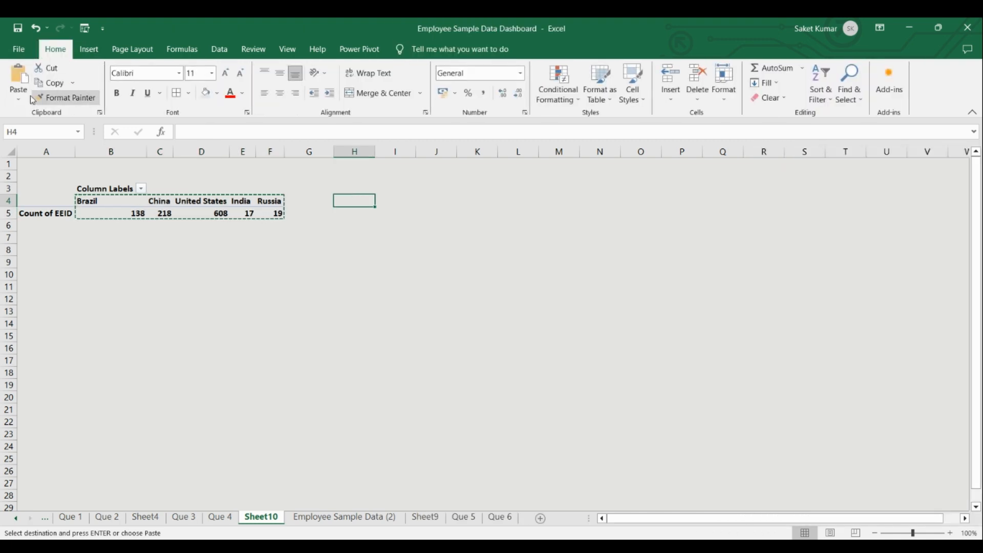
click(19, 98)
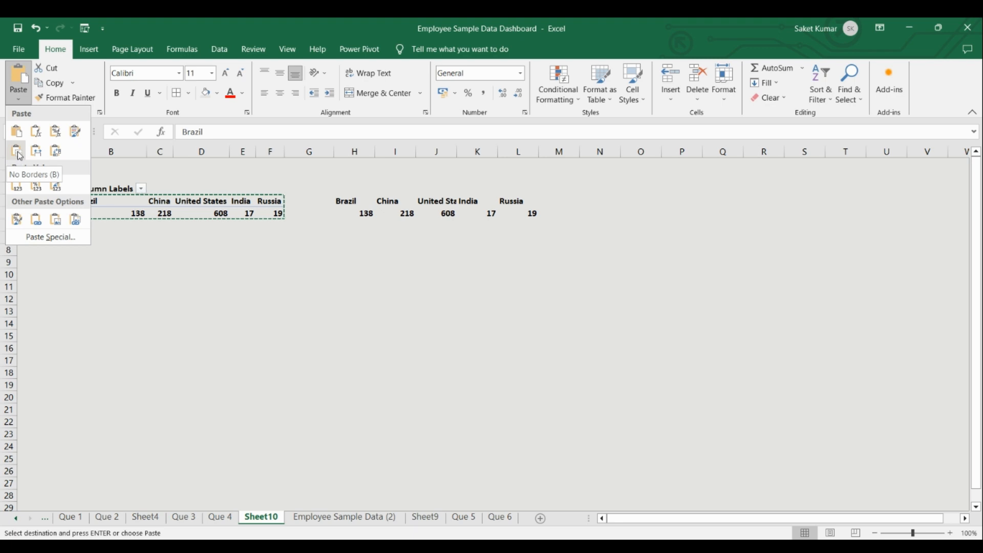
click(15, 185)
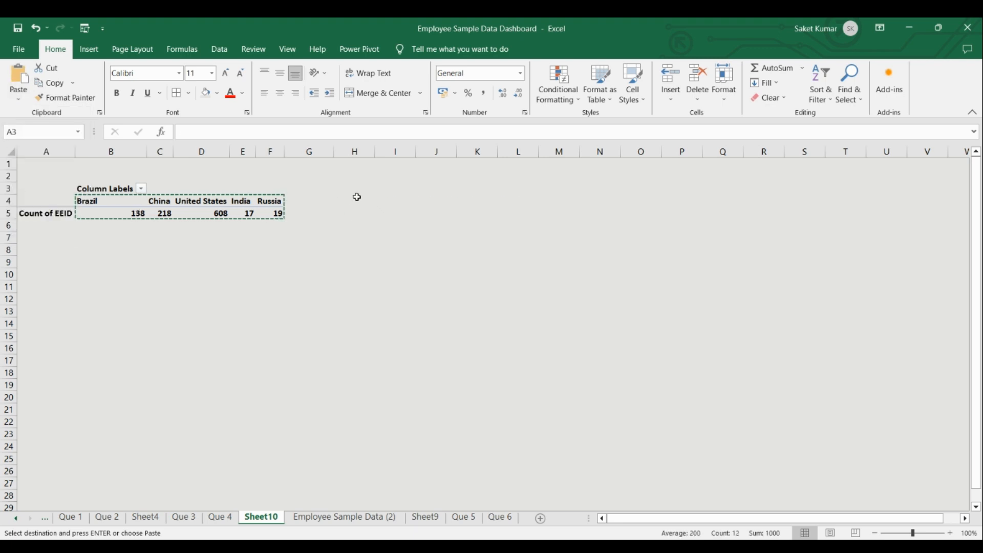
click(357, 196)
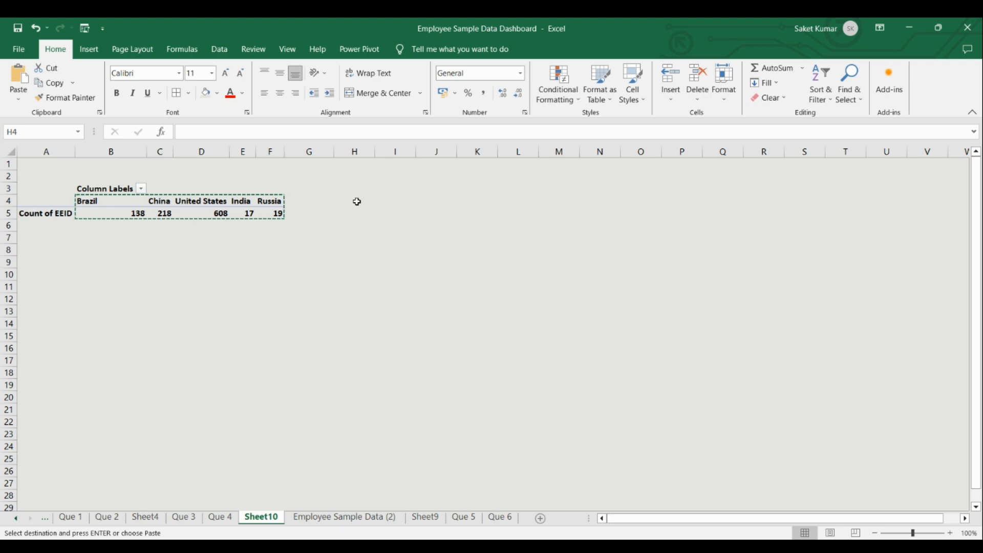
key(ctrl+v)
click(384, 273)
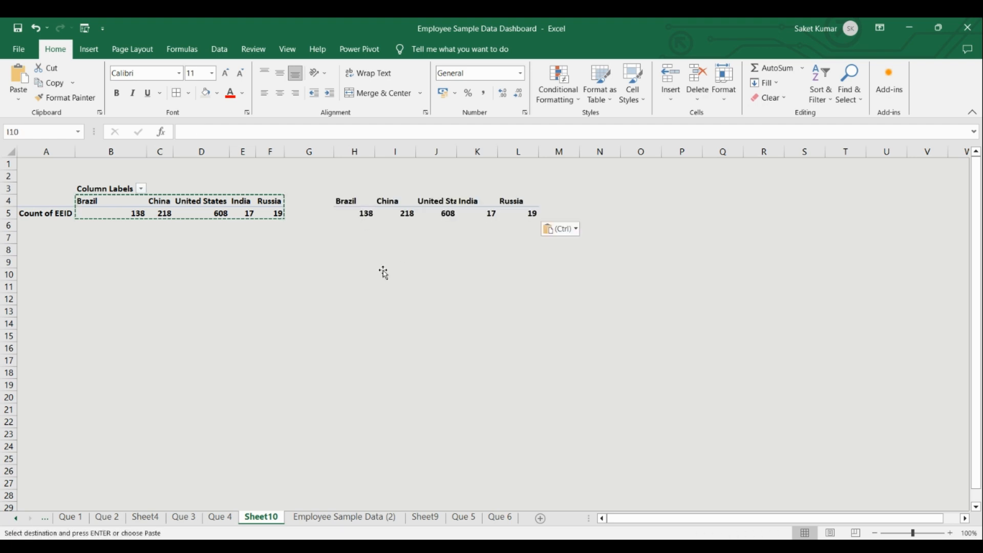
drag(345, 202, 418, 226)
click(342, 202)
key(Escape)
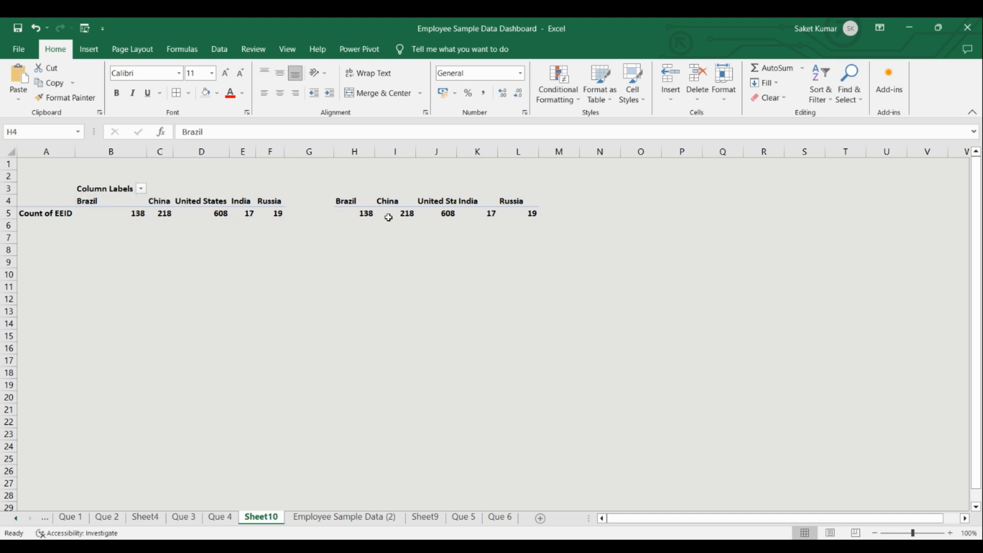
Insert a Filled Map chart from the pasted United States, India and Russia data in J4:L5 and place it below that data.
shift+click(443, 222)
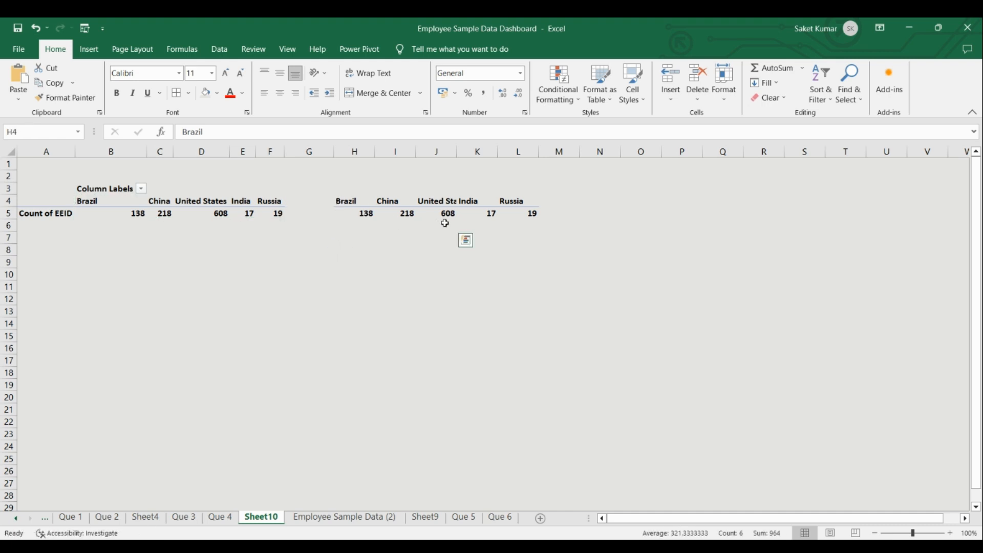
click(345, 241)
click(336, 94)
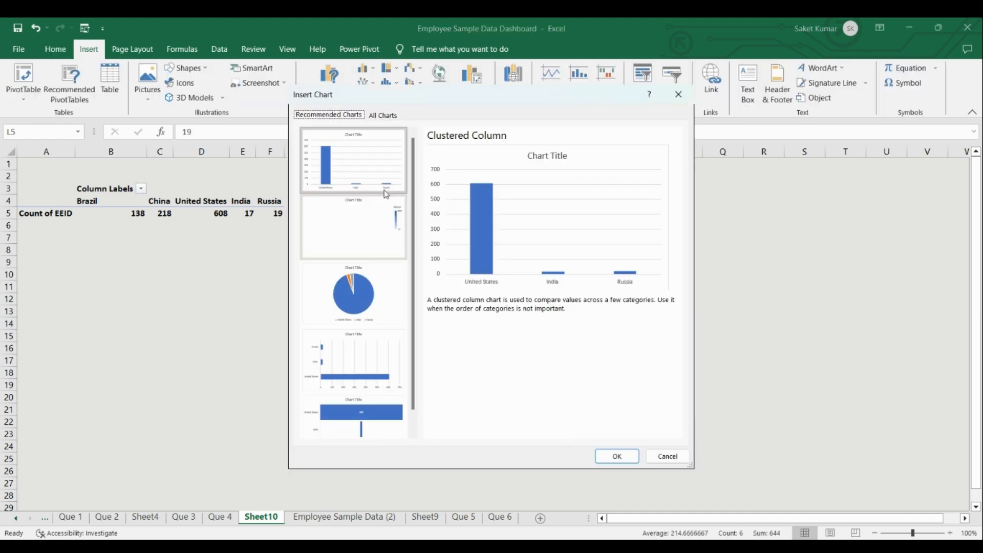
click(385, 116)
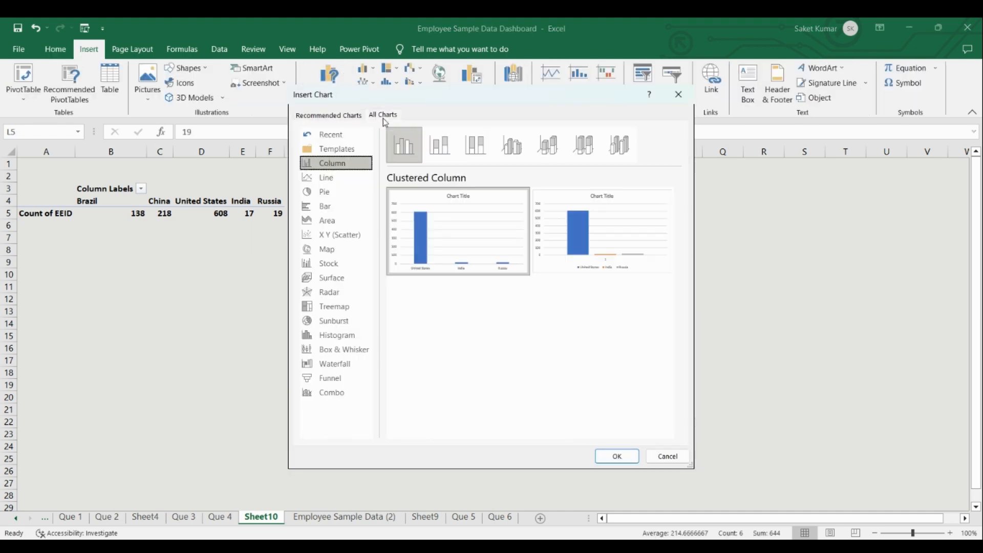
click(328, 250)
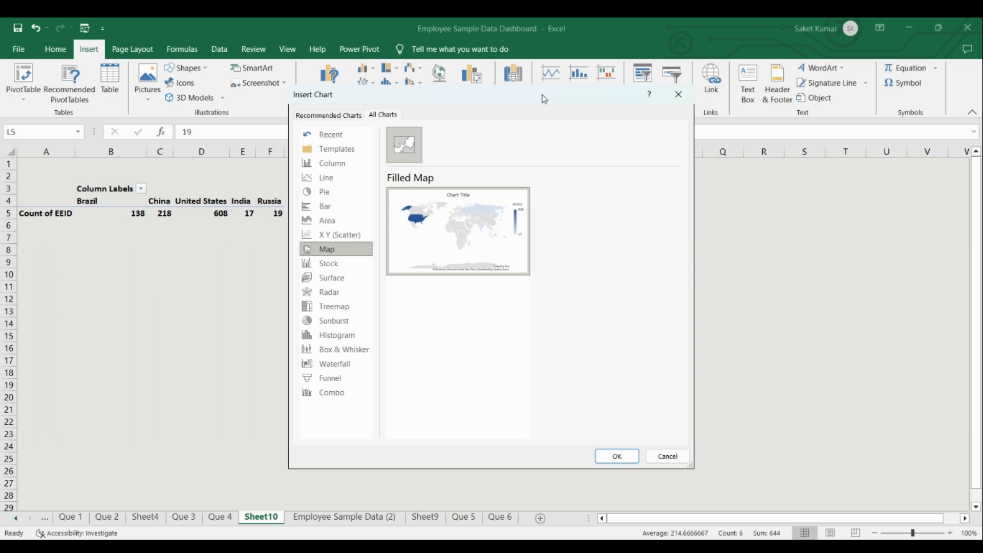
drag(544, 99, 585, 93)
mouse_move(526, 216)
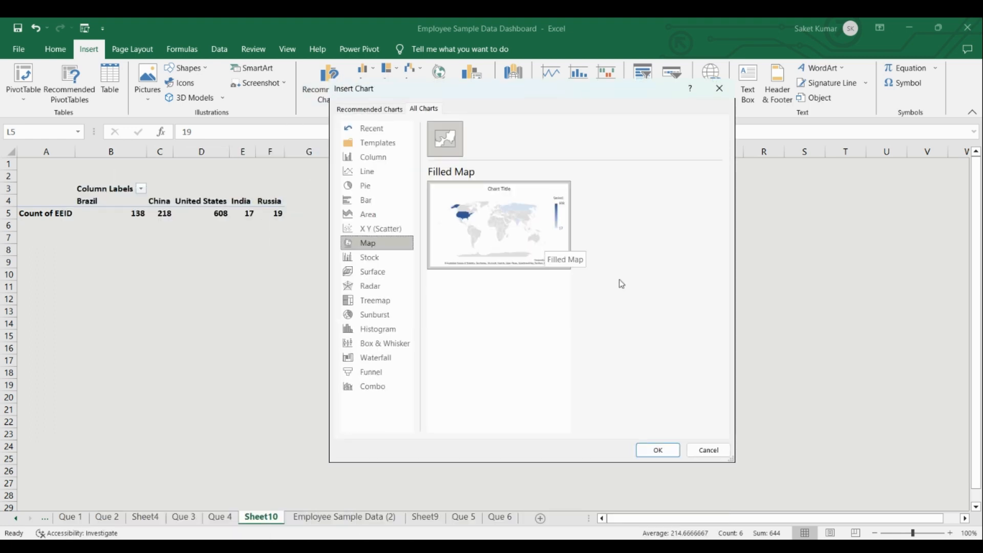
click(659, 450)
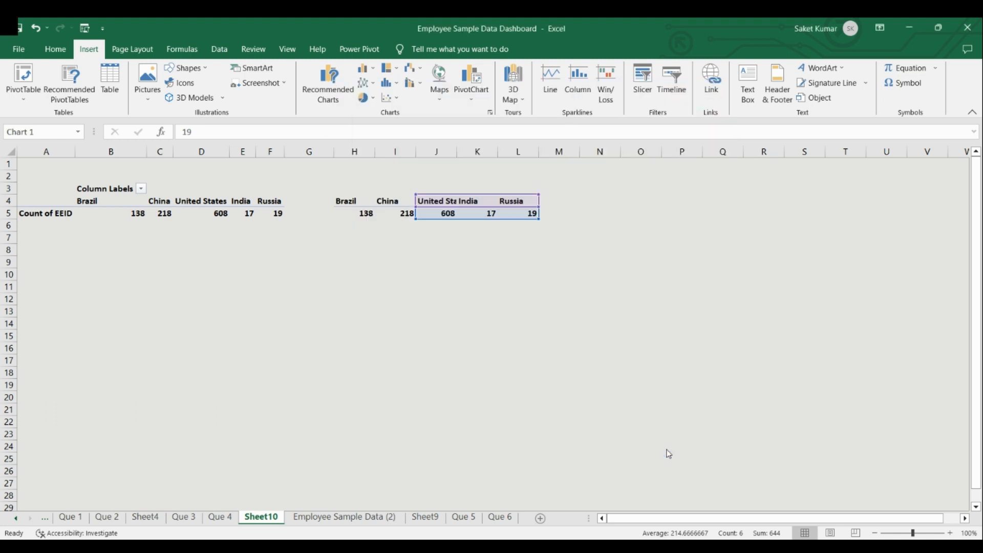
drag(531, 256, 507, 252)
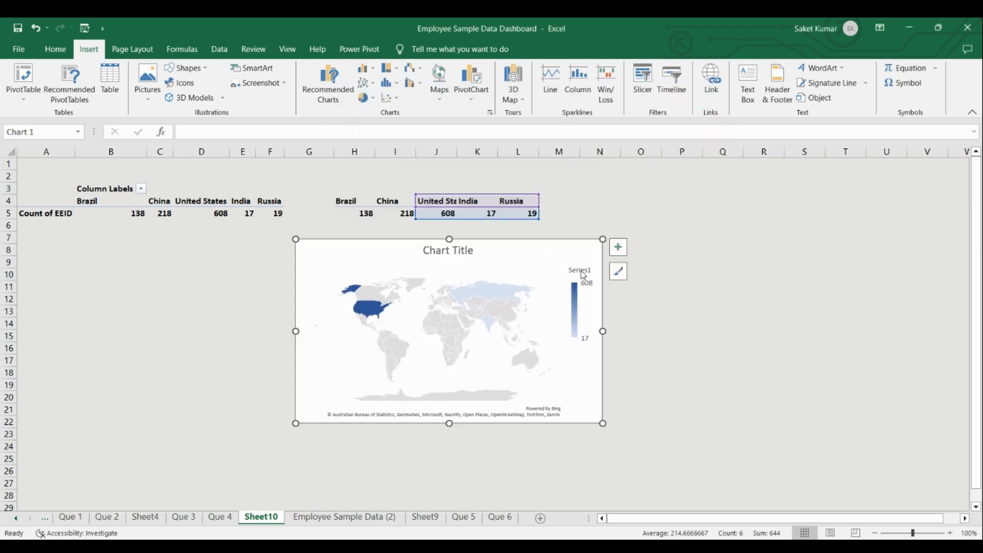
click(689, 332)
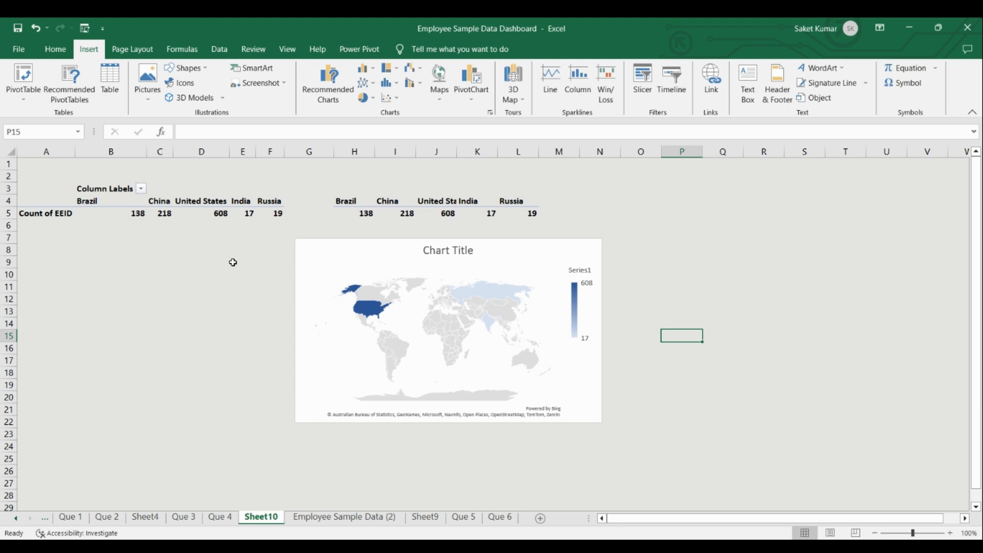
Change the map chart's data range to =Sheet10!$B$4:$F$5 so it uses the country PivotTable.
mouse_move(127, 213)
click(389, 256)
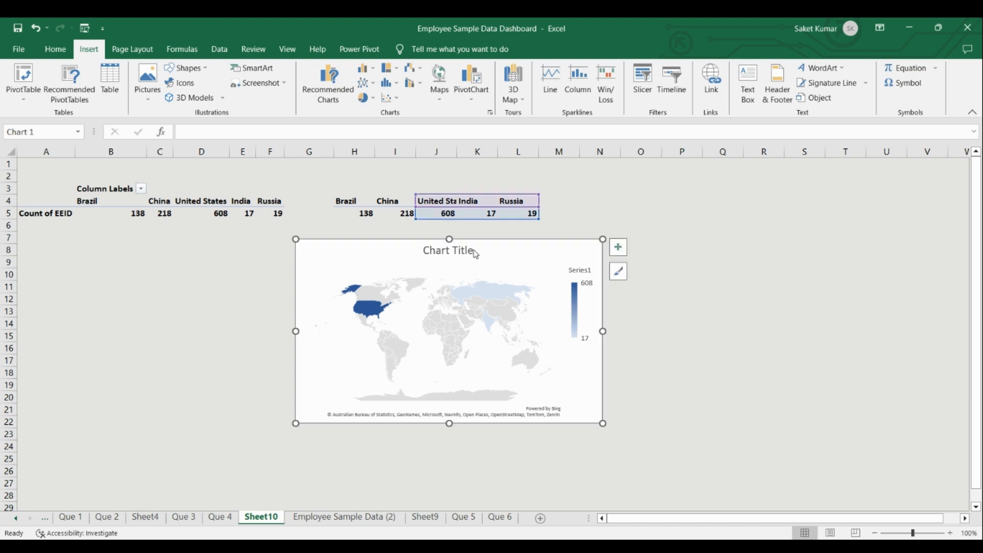
right_click(388, 260)
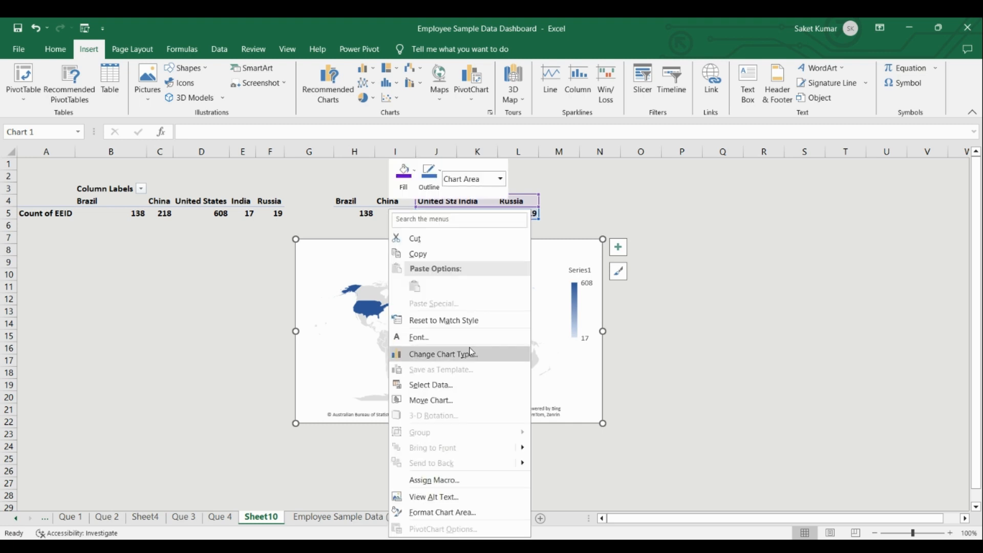
click(466, 392)
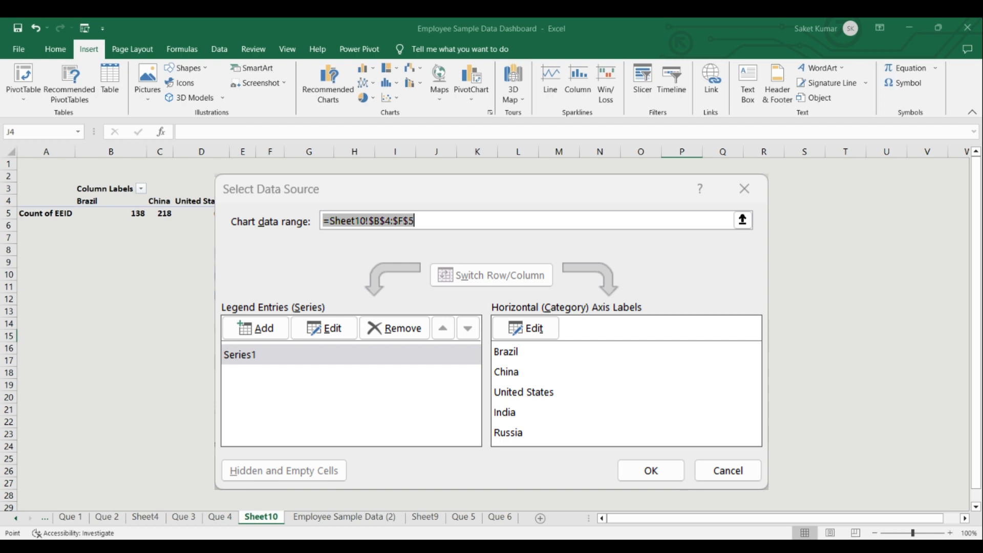
drag(97, 203, 197, 209)
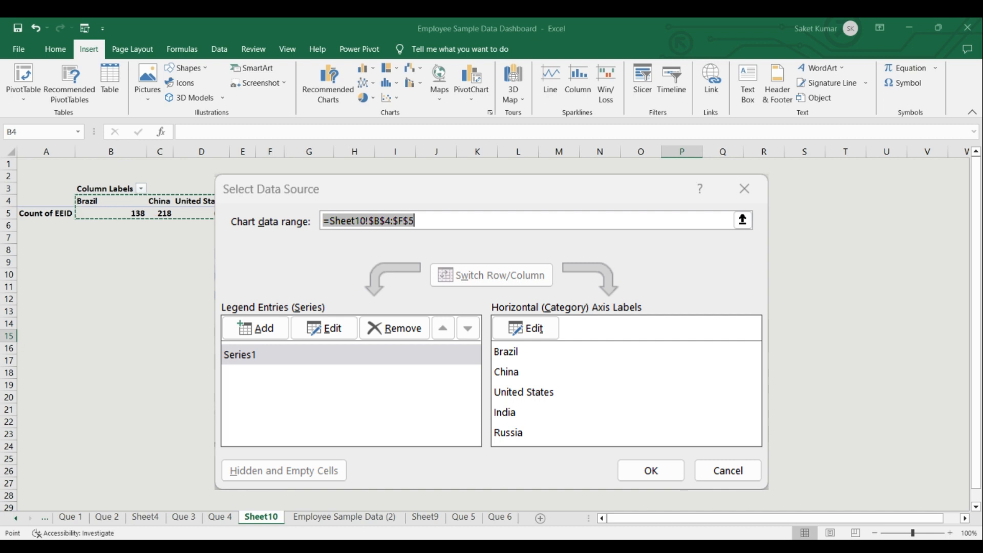
key(Return)
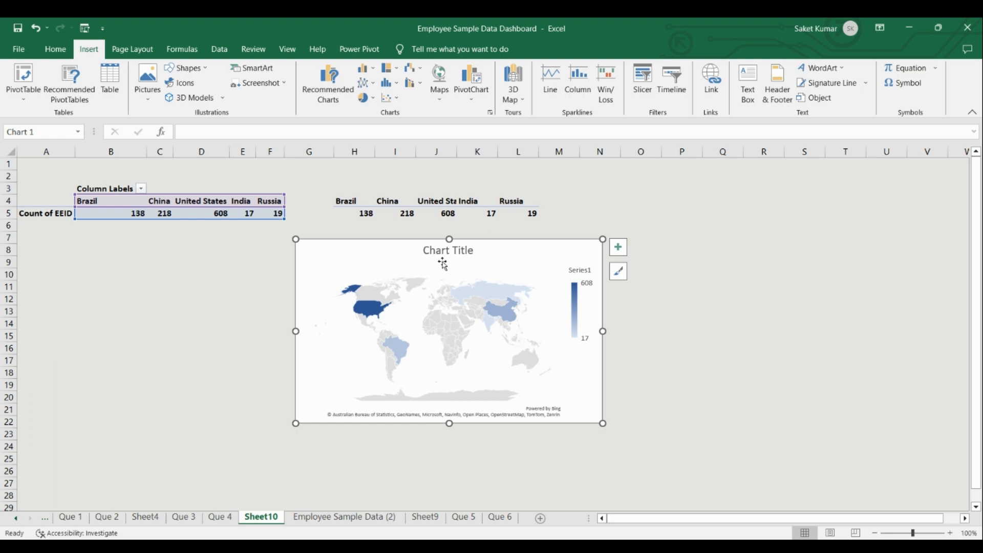
Change the map chart's title to "World Map Chart".
click(472, 255)
drag(472, 251, 426, 251)
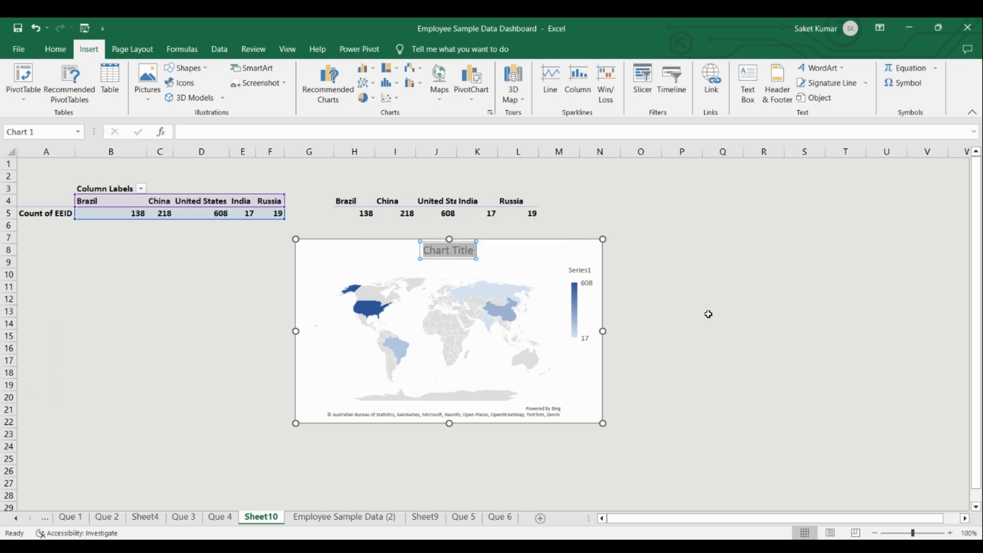
text(Ma)
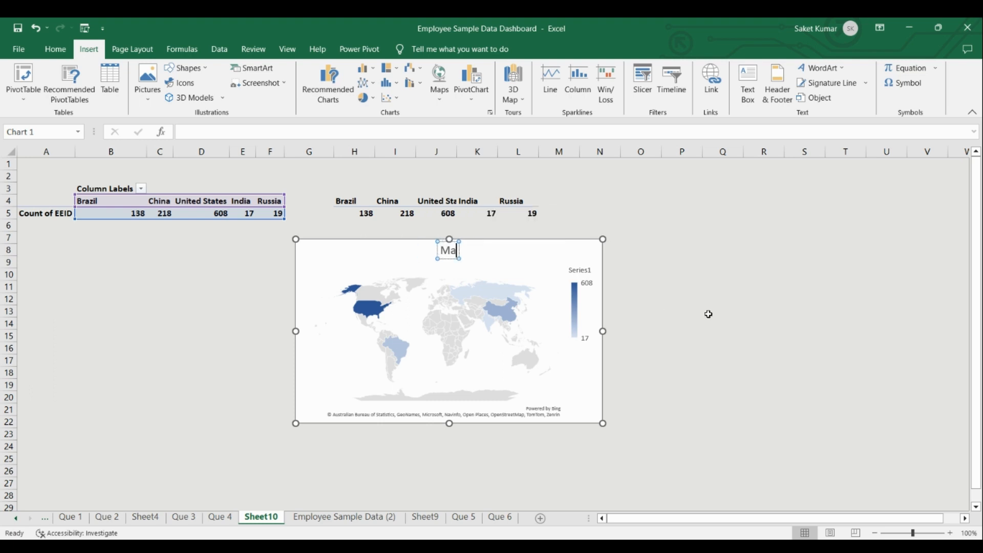
text(p Chart)
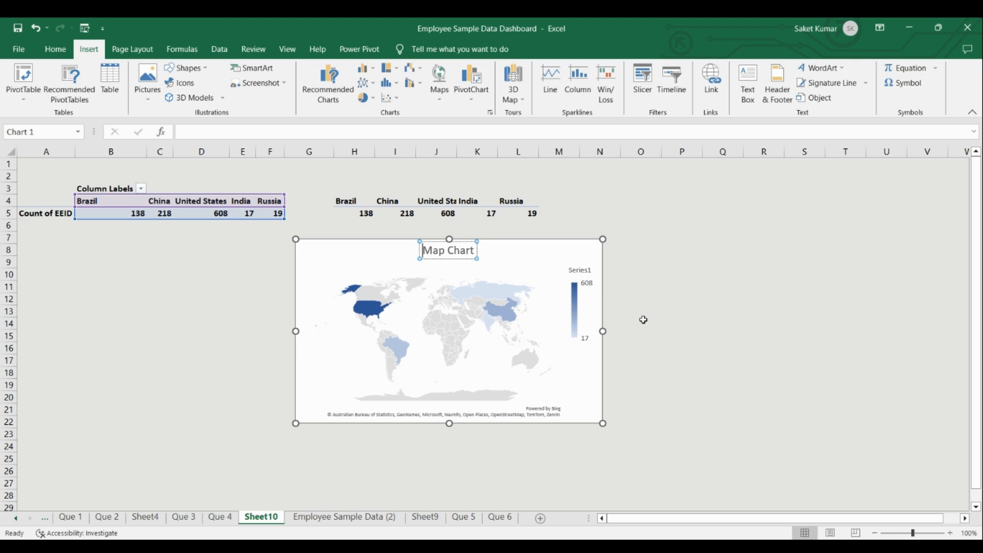
text(World)
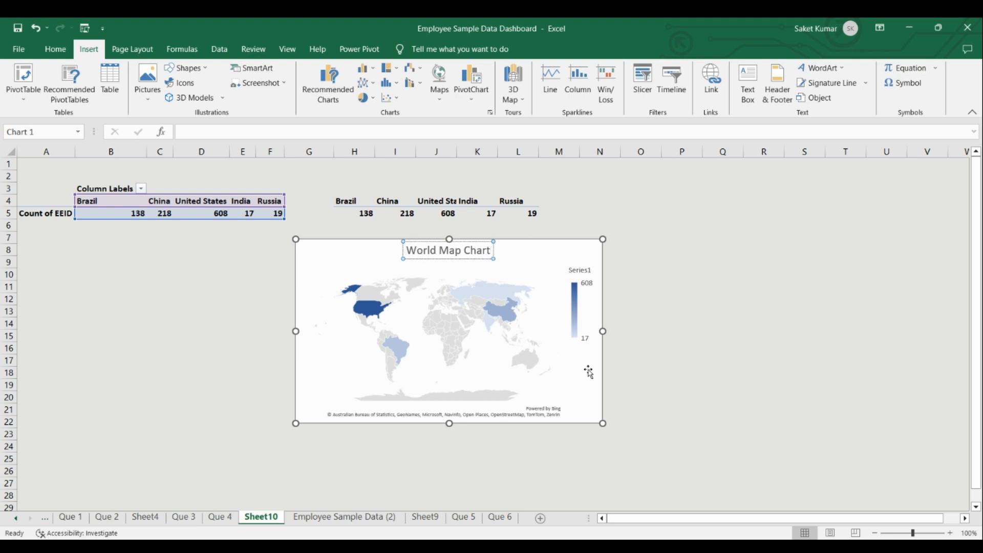
click(672, 359)
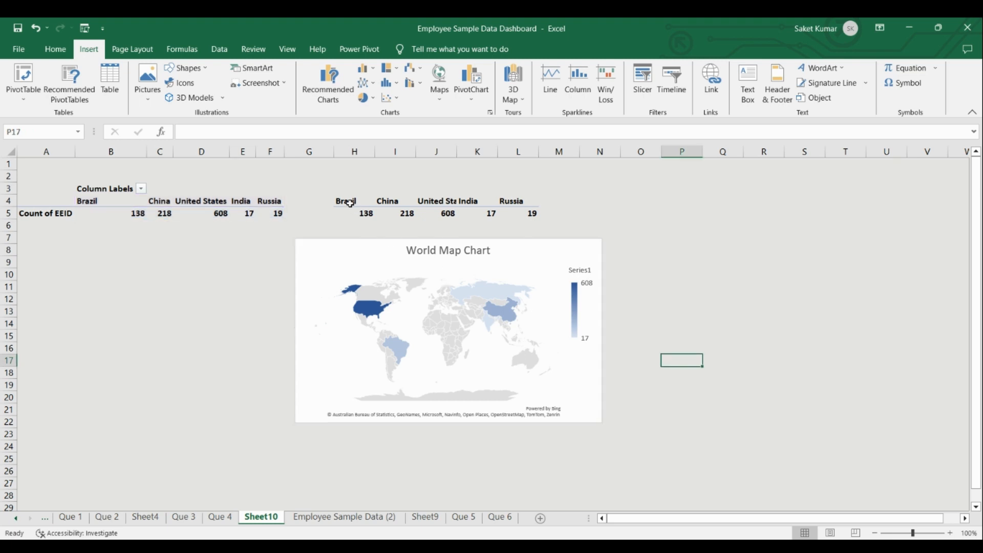
Clear all contents and formatting from the pasted country data in H4:M5.
drag(350, 201, 576, 214)
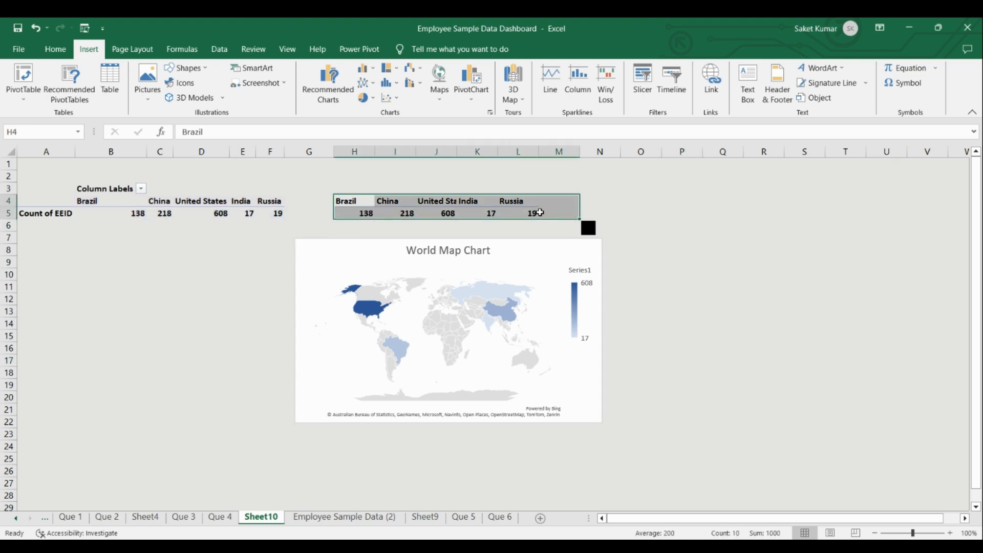
click(56, 49)
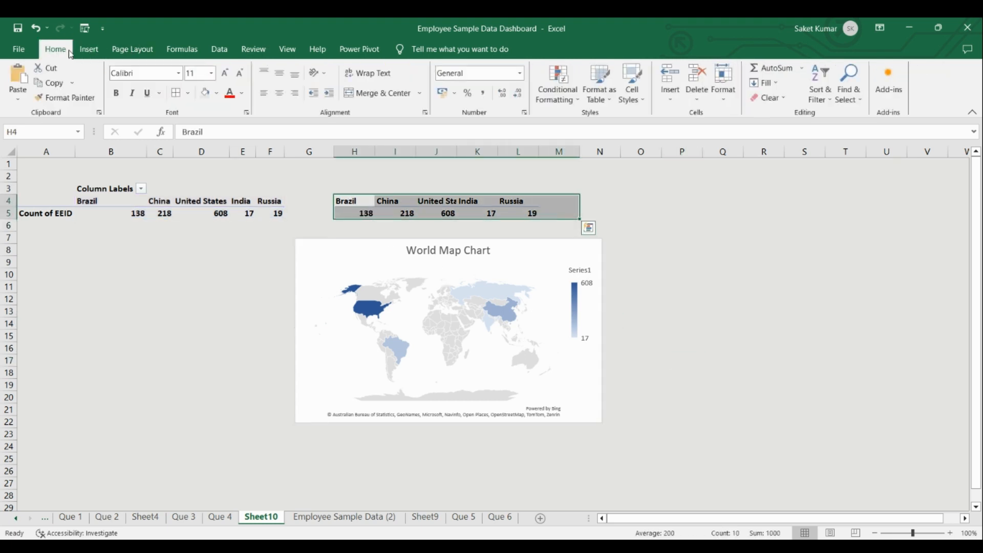
click(775, 98)
click(778, 116)
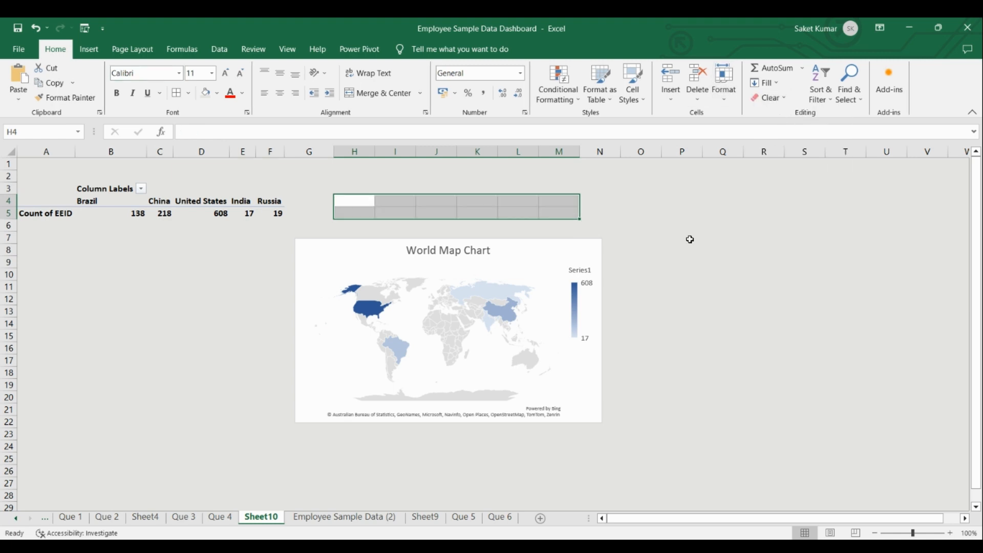
Restore the light grey fill on the cleared cells and move the map chart directly below the country PivotTable.
click(683, 300)
drag(350, 191, 577, 209)
click(680, 271)
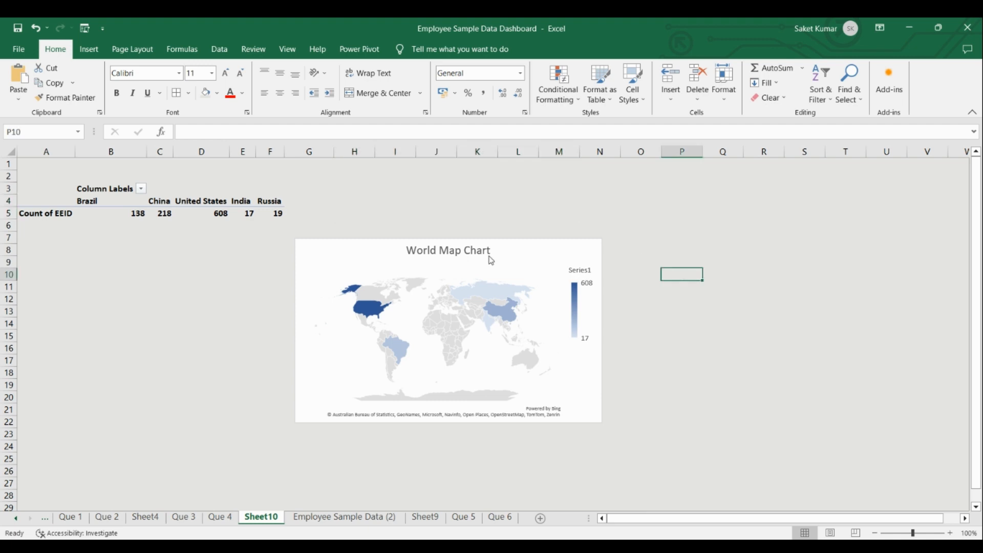
drag(343, 248, 101, 250)
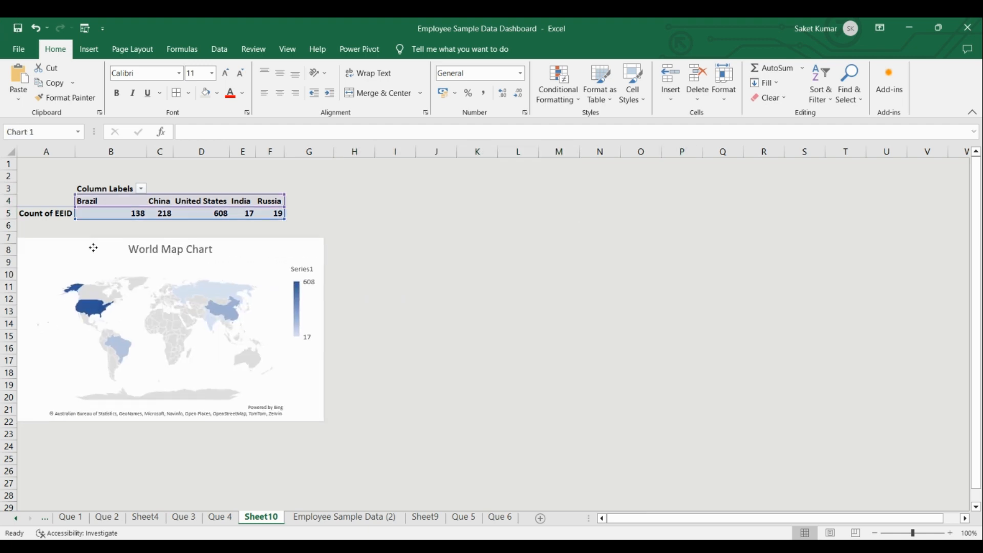
Insert a Status slicer for the country PivotTable on Sheet10.
click(397, 286)
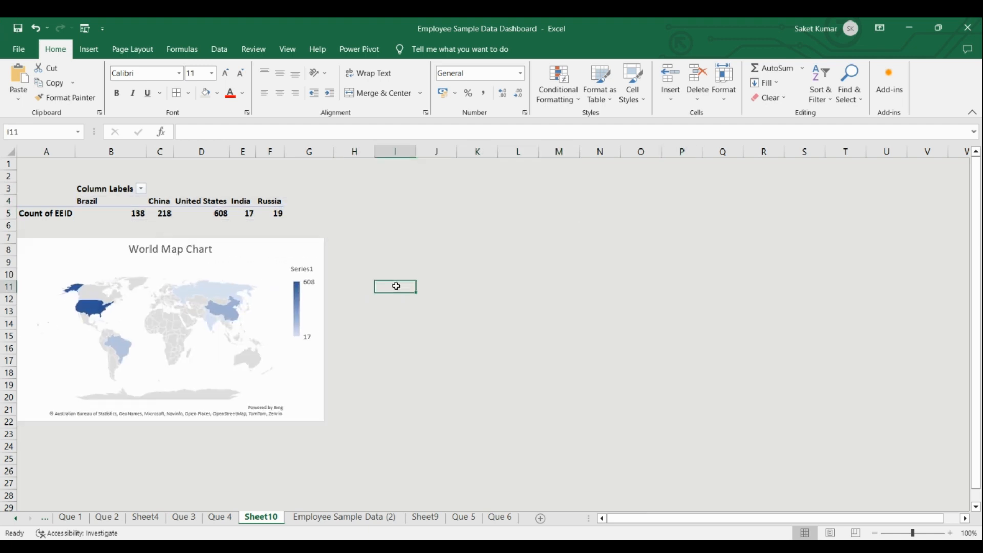
click(169, 216)
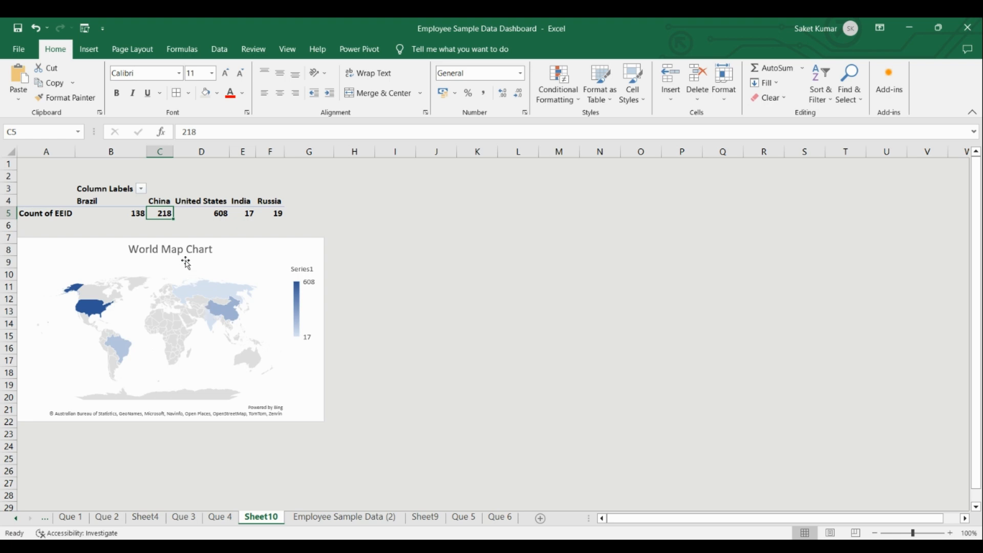
click(159, 200)
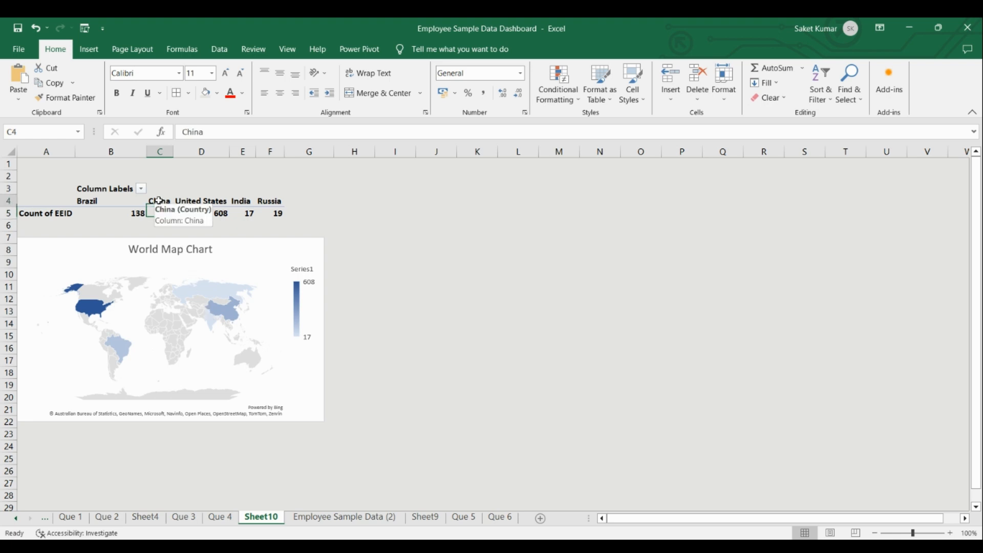
click(229, 49)
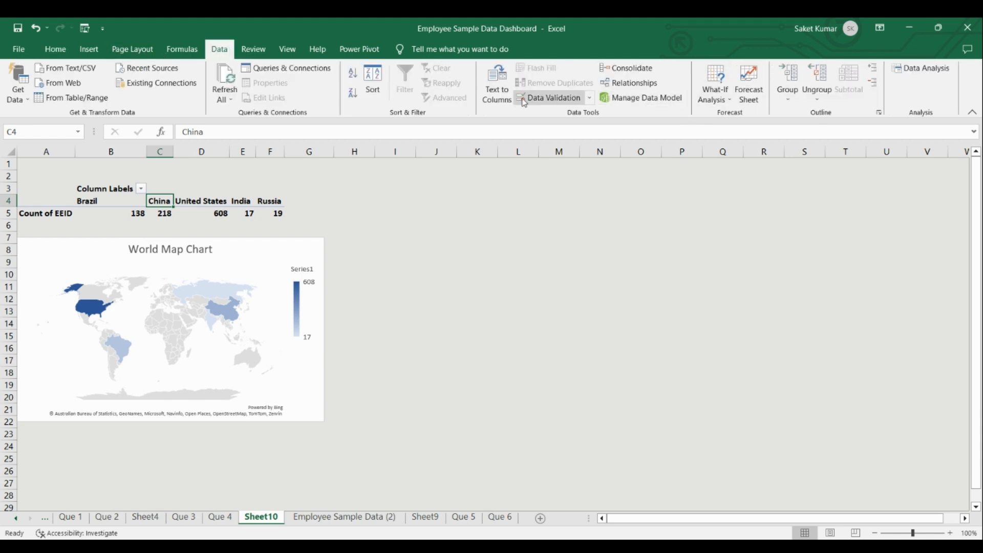
click(96, 55)
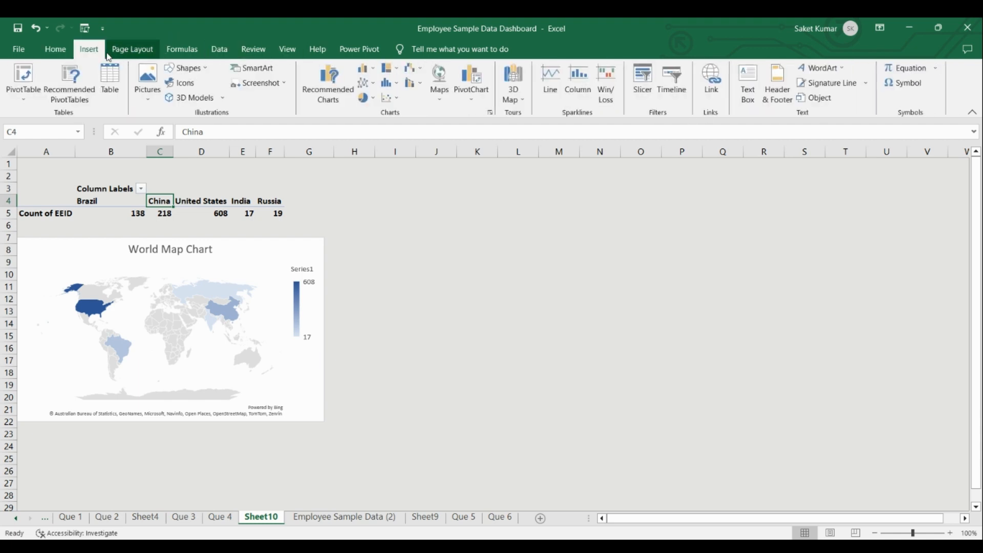
click(652, 96)
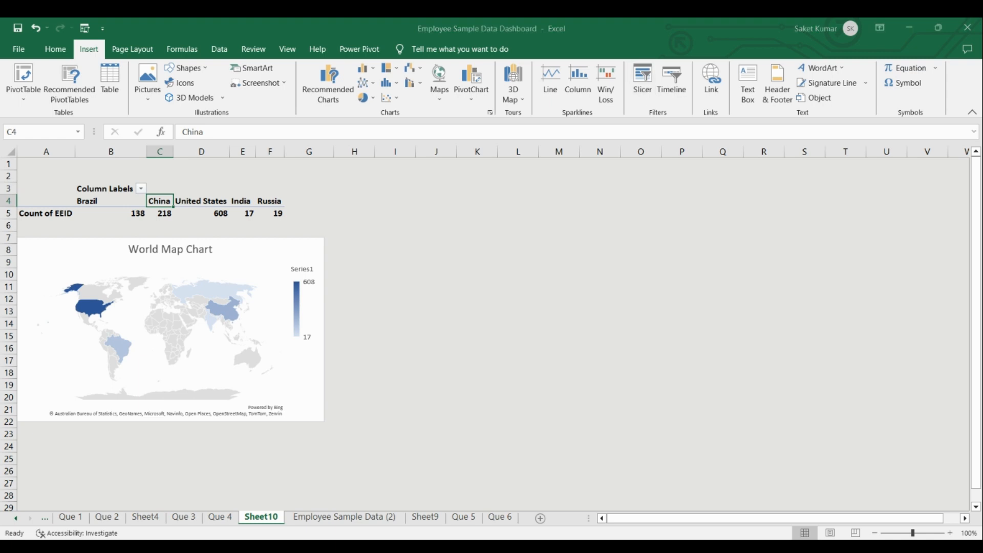
click(419, 463)
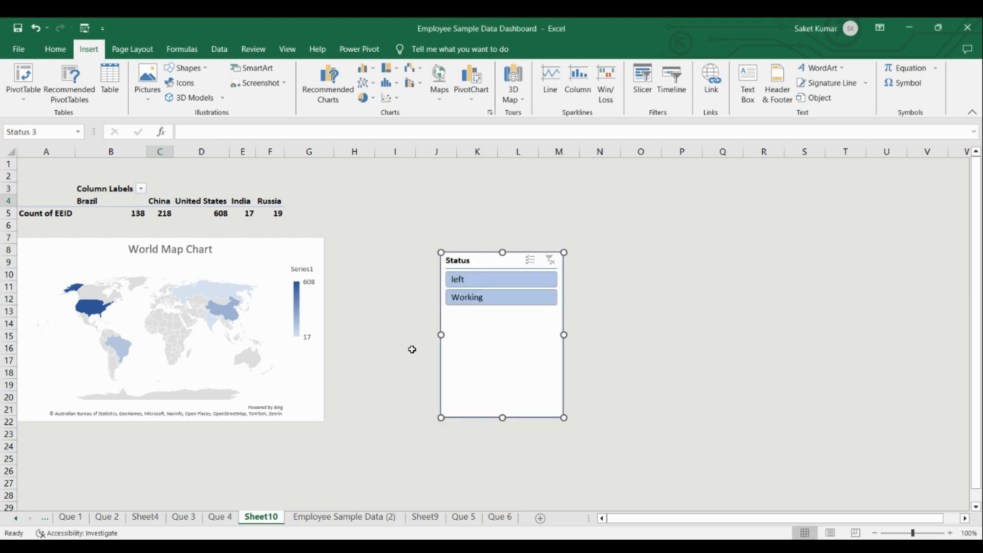
Test the Status slicer by filtering the country PivotTable to Working, and clear the filter again.
click(481, 301)
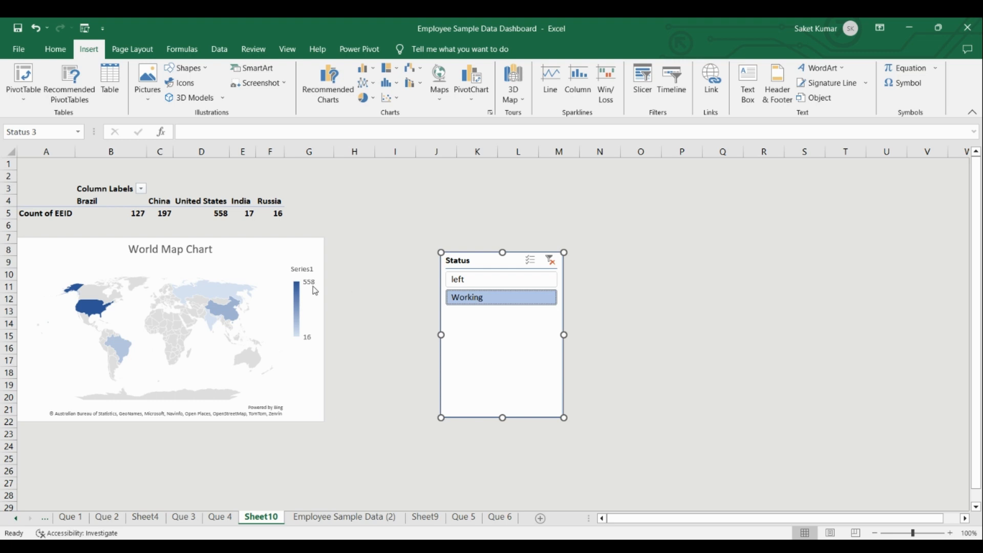
click(551, 260)
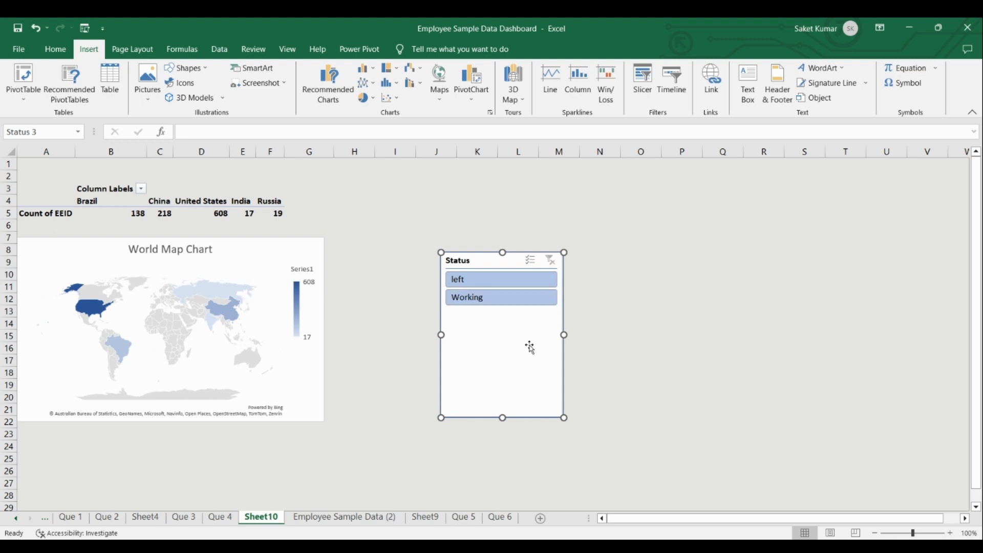
click(622, 358)
Move the Status slicer directly beside the World Map Chart, level with the chart's upper edge.
drag(478, 261, 375, 246)
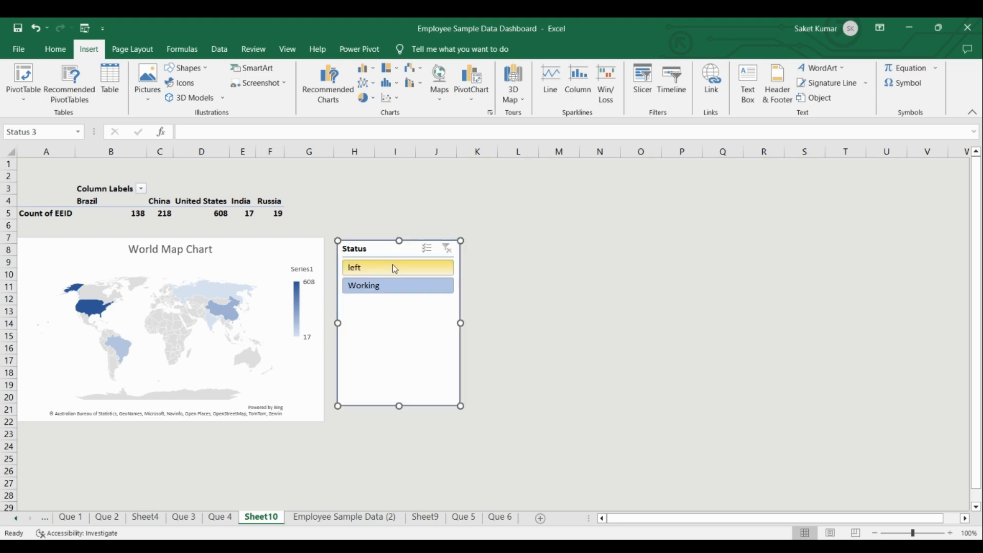
click(559, 336)
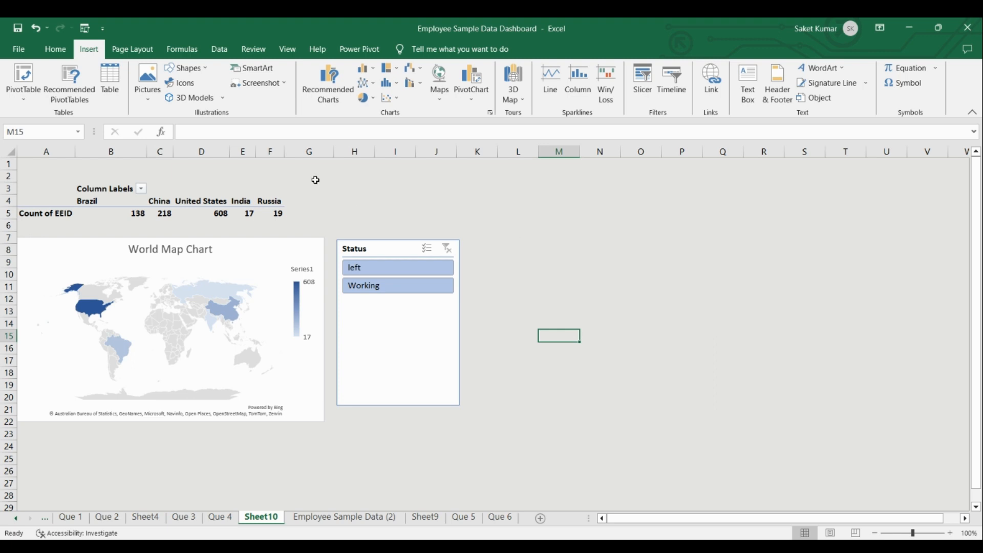
click(356, 179)
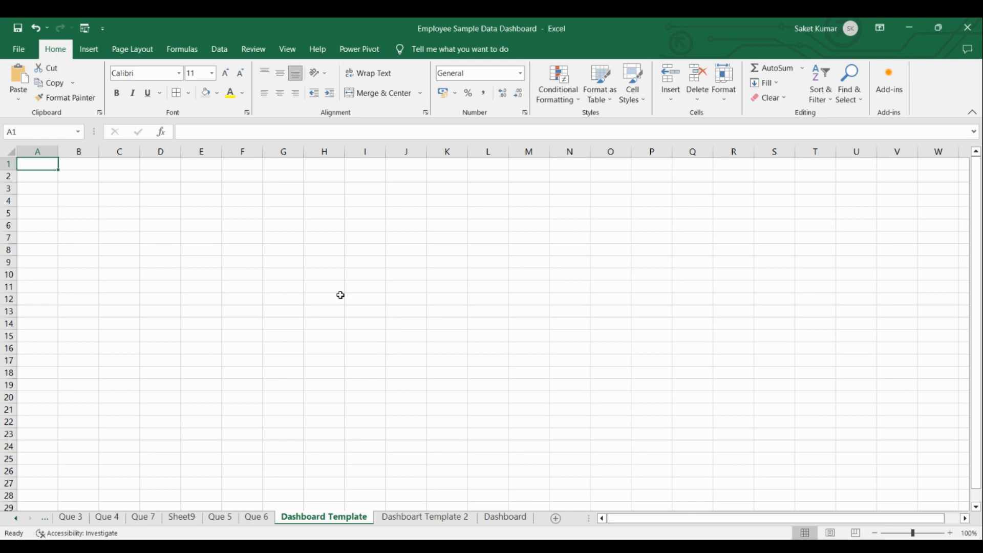
Try to stretch row 1 of the Dashboard Template sheet down the full-screen view, and shrink it back to about one line.
click(323, 283)
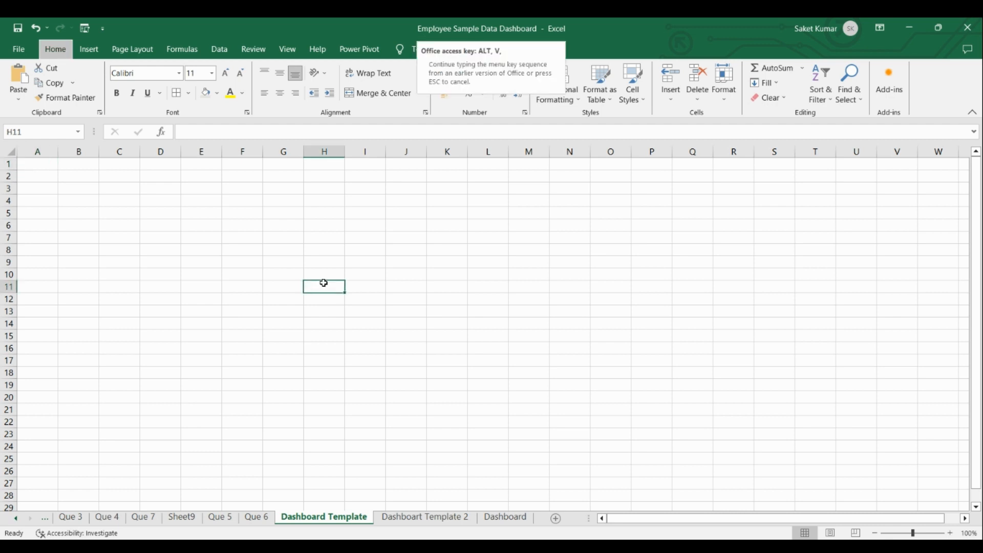
key(ctrl+shift+F1)
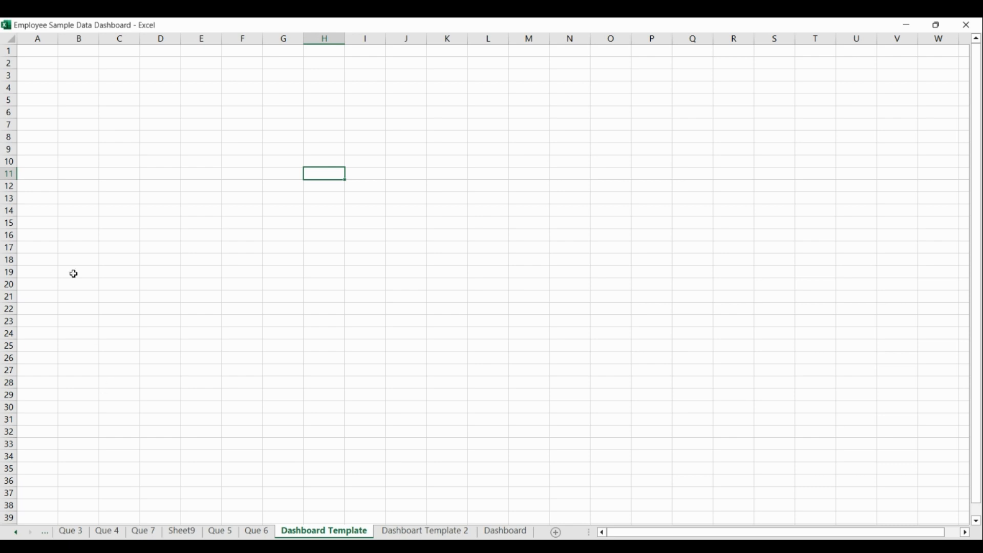
drag(15, 56, 28, 436)
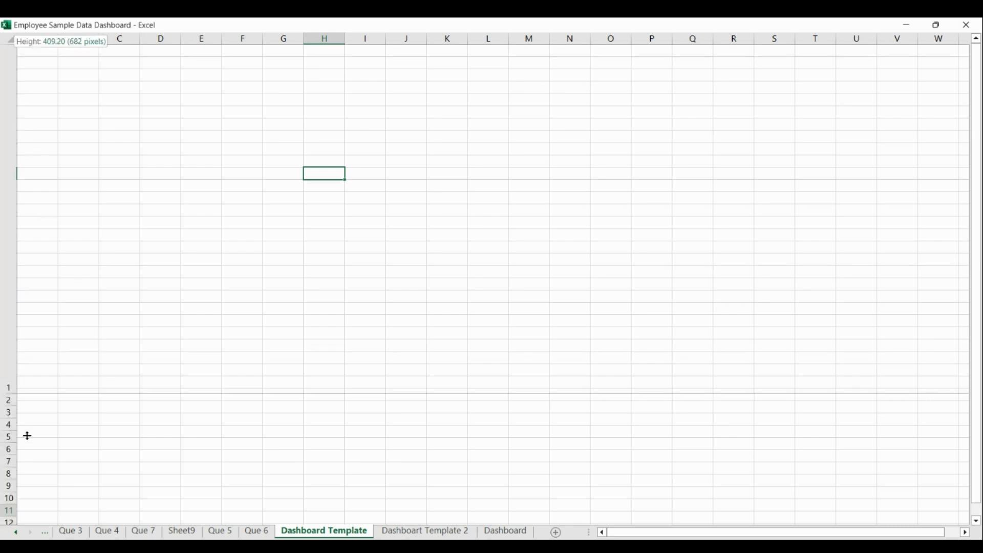
drag(19, 507, 20, 507)
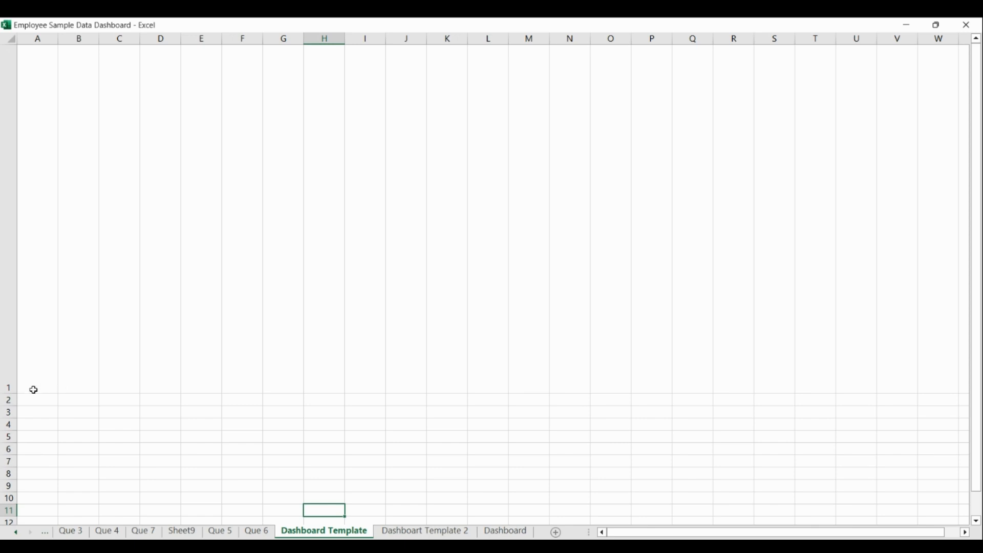
drag(15, 394, 17, 503)
drag(8, 394, 10, 60)
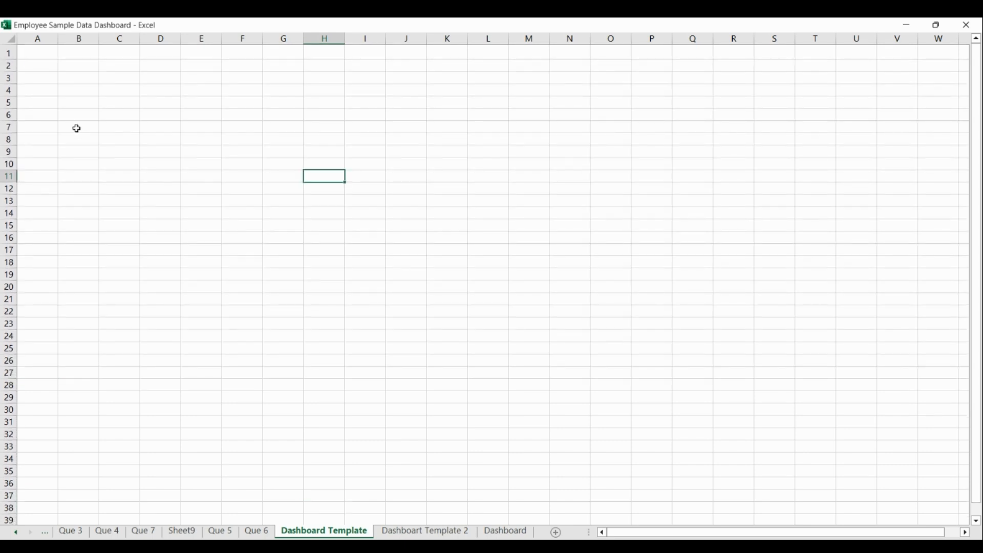
drag(15, 59, 13, 58)
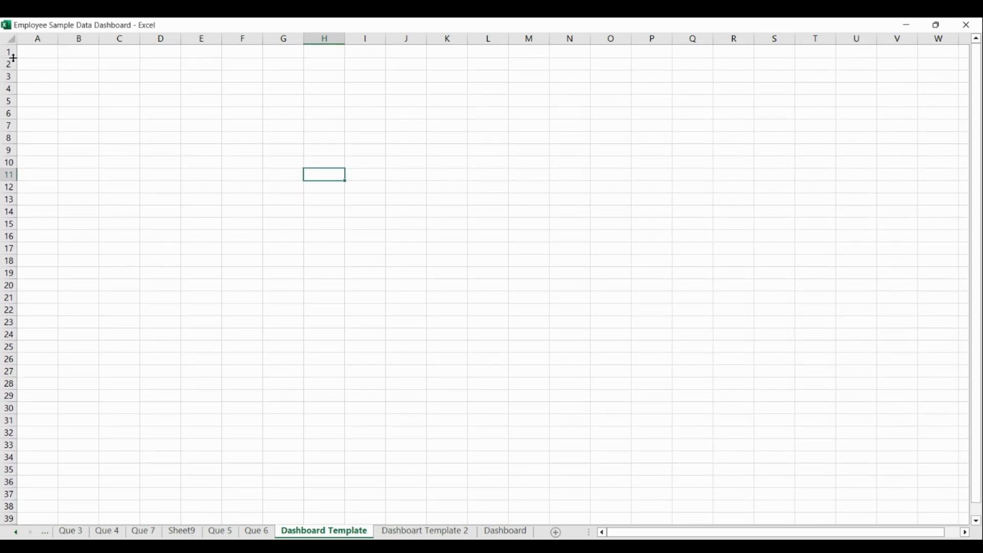
key(ctrl+shift+F1)
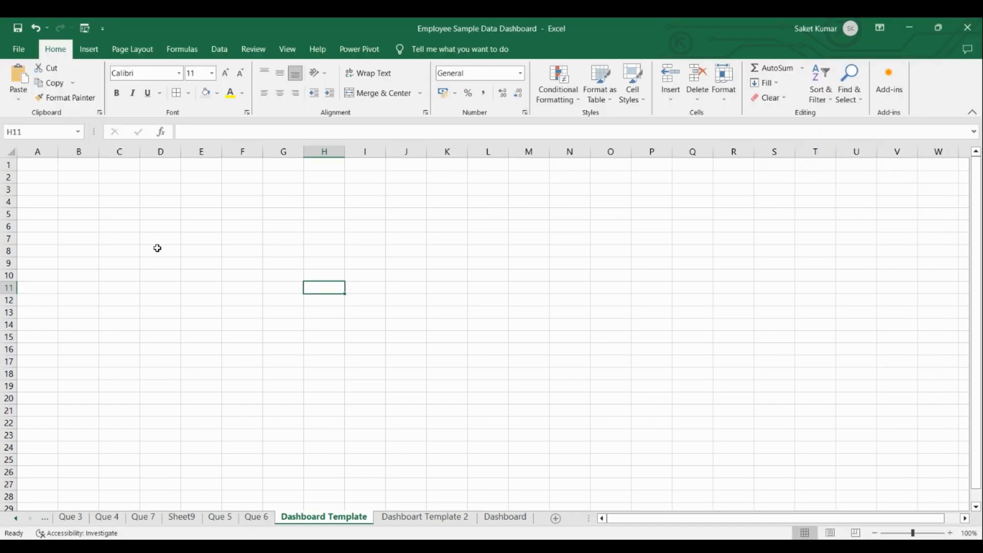
Fill the range A1:W39 on the Dashboard Template sheet with light purple.
drag(26, 163, 925, 434)
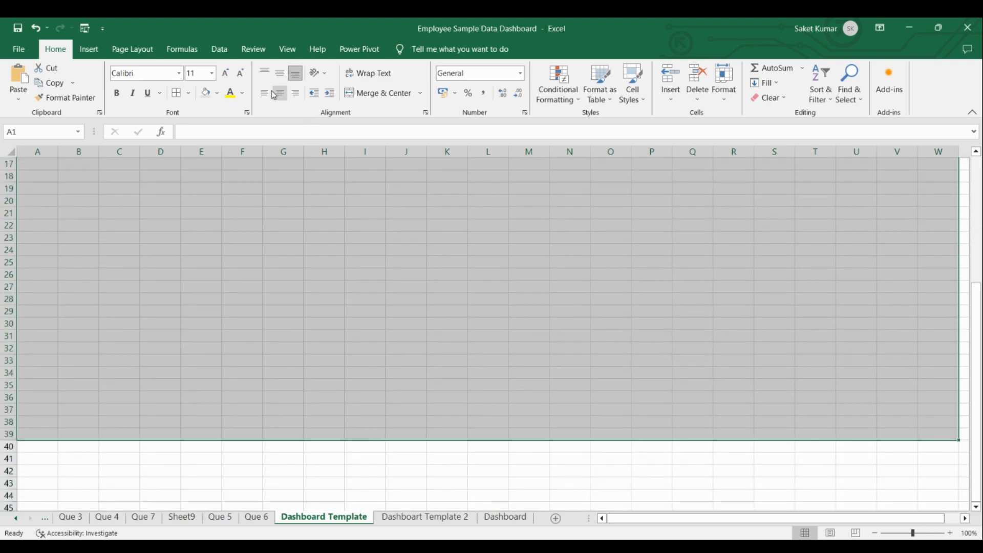
click(219, 93)
click(205, 216)
scroll(204, 215, up, 5)
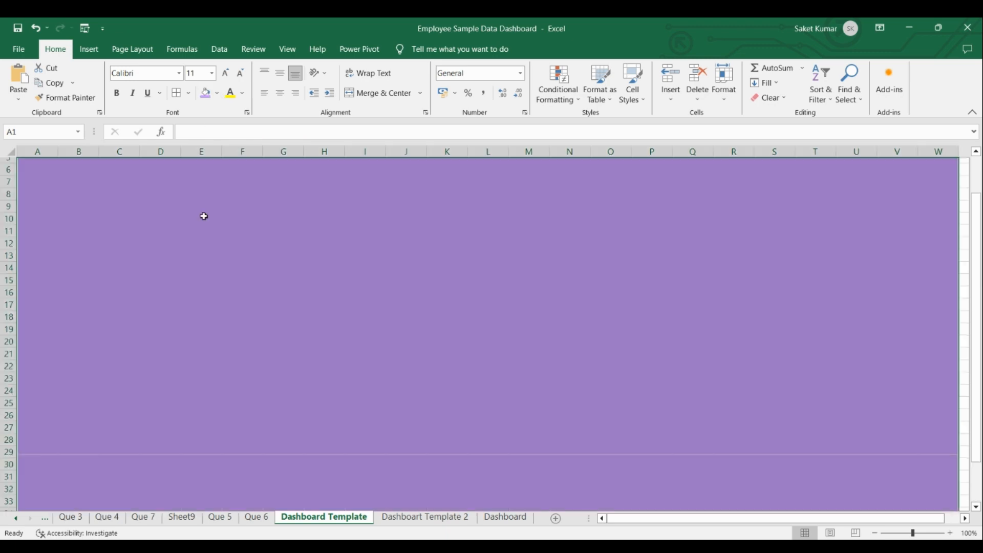
click(733, 263)
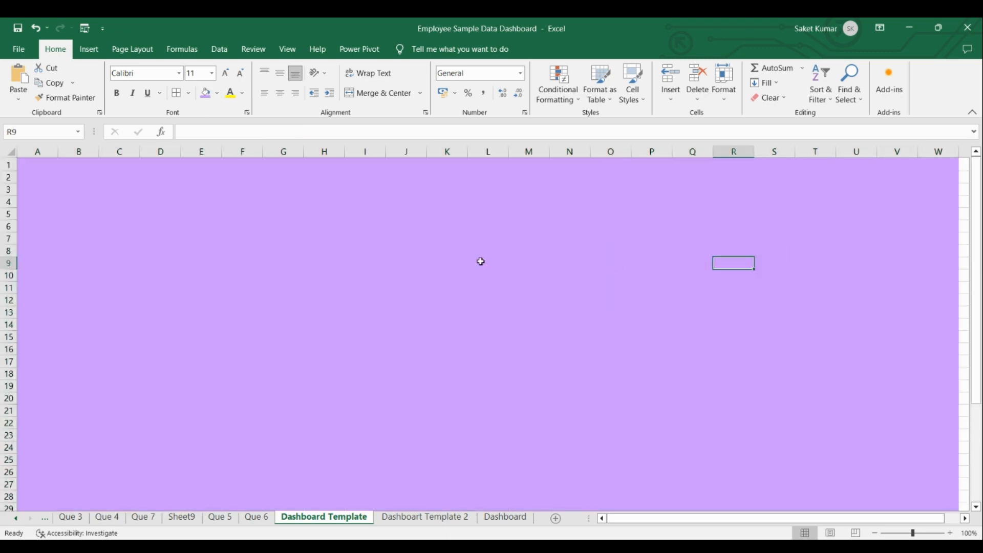
Draw a rounded rectangle banner about 1.93 cm high and 36.41 cm wide across rows 2 to 5, from column B to W.
click(94, 50)
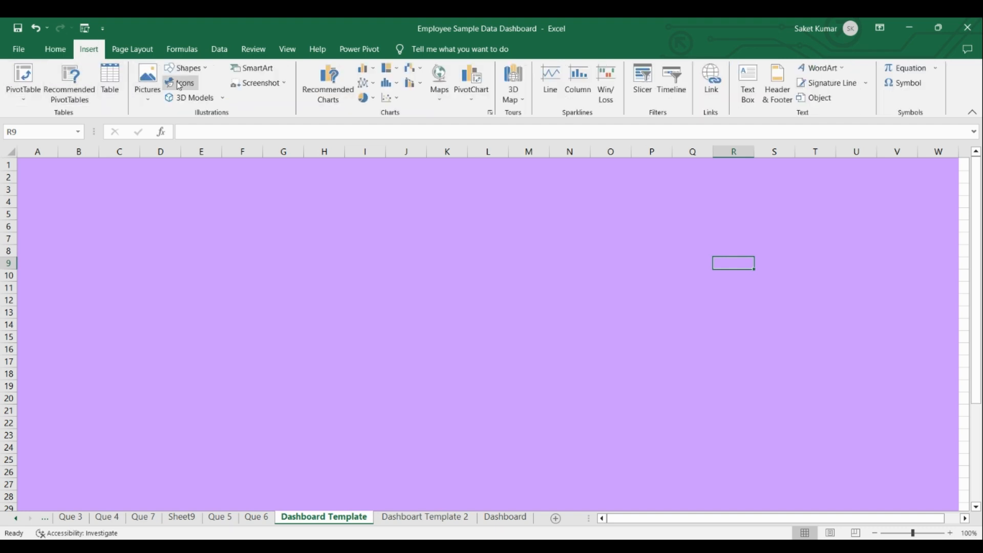
click(204, 68)
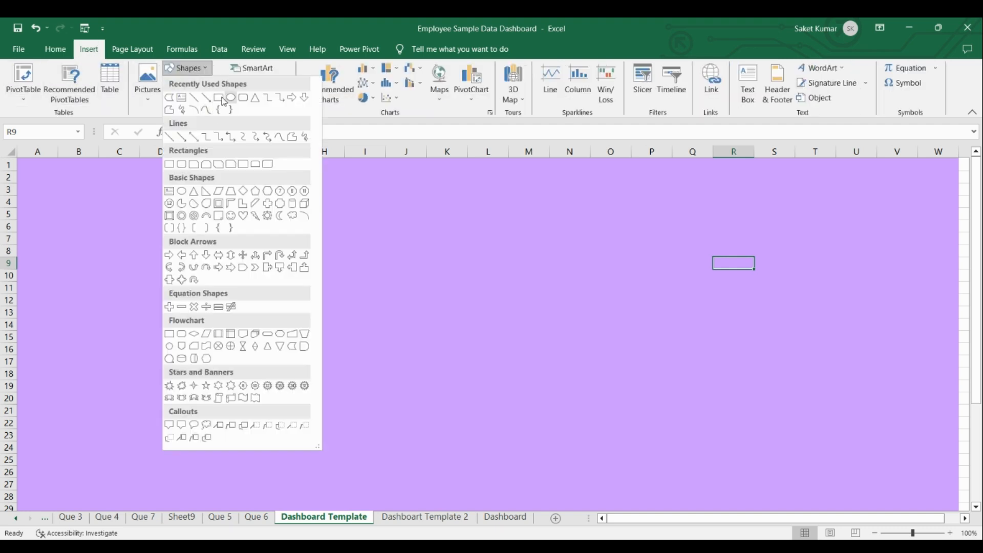
click(243, 97)
drag(56, 172, 937, 218)
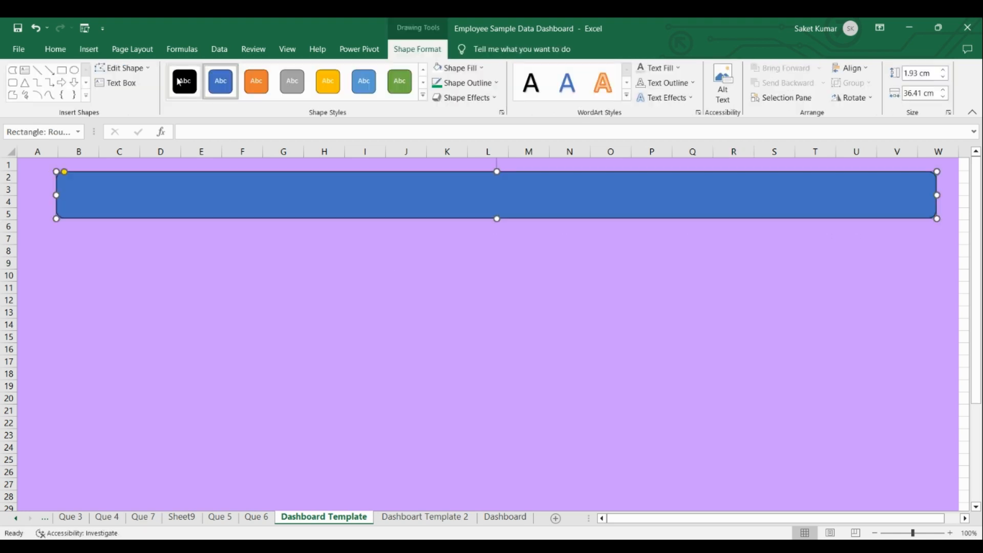
Draw a small rounded rectangle about 0.87 cm high and 3.7 cm wide below the banner, over columns B to D.
click(97, 53)
click(204, 72)
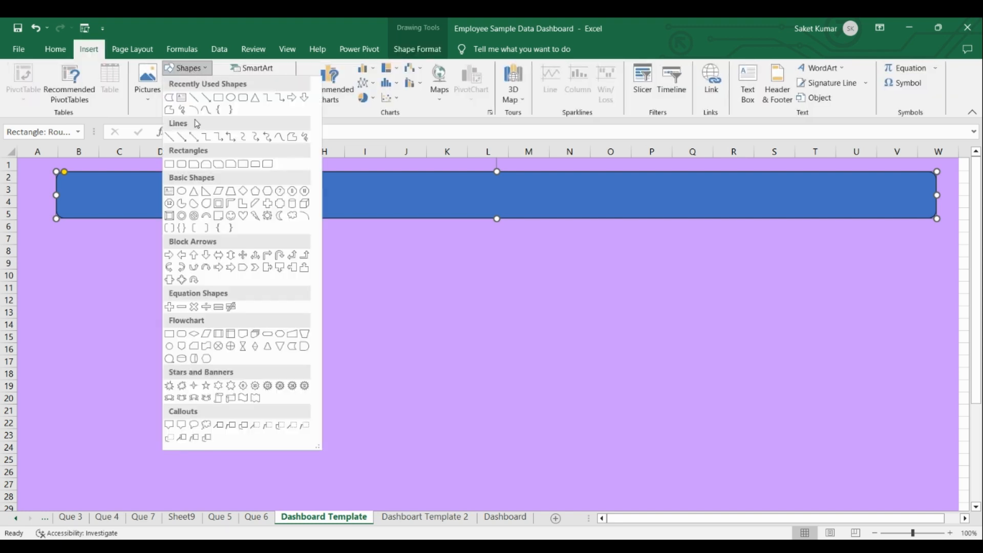
click(246, 103)
drag(72, 233, 163, 255)
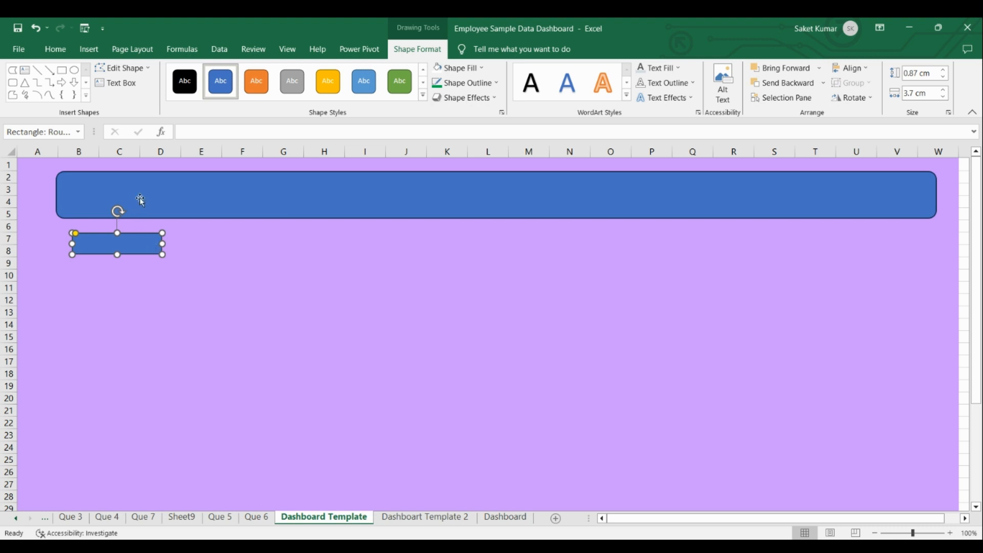
Enter the title "Employee Data Analysis" in the wide banner shape.
click(158, 200)
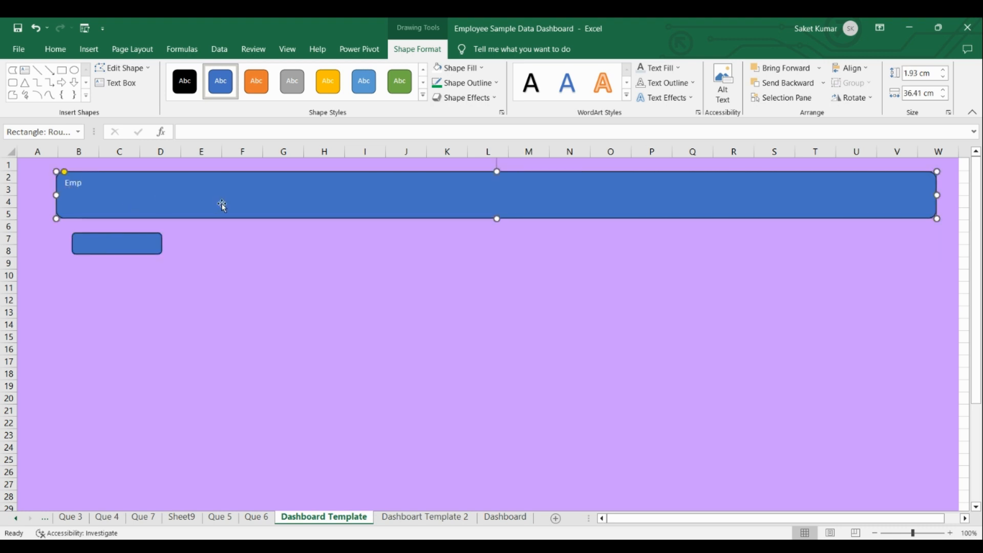
text(Employee Data Analysis)
Format the banner title as bold, size 20, centred horizontally and vertically within the shape.
click(157, 183)
drag(157, 183, 64, 183)
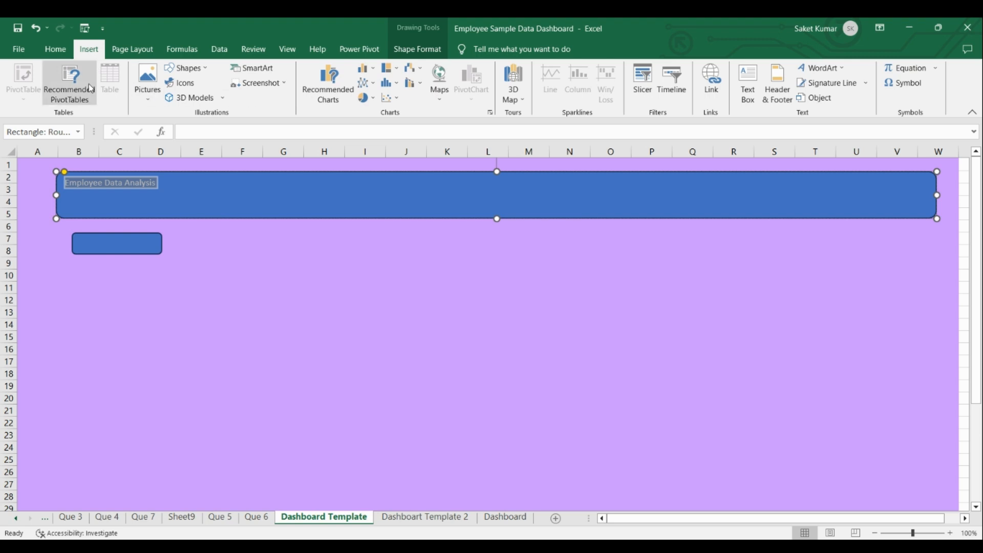
click(56, 49)
click(118, 94)
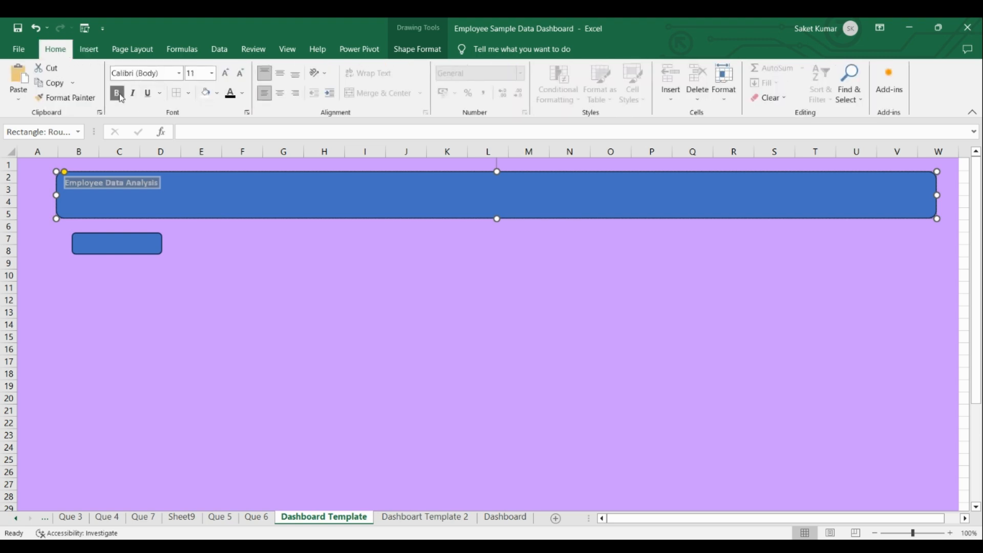
click(280, 75)
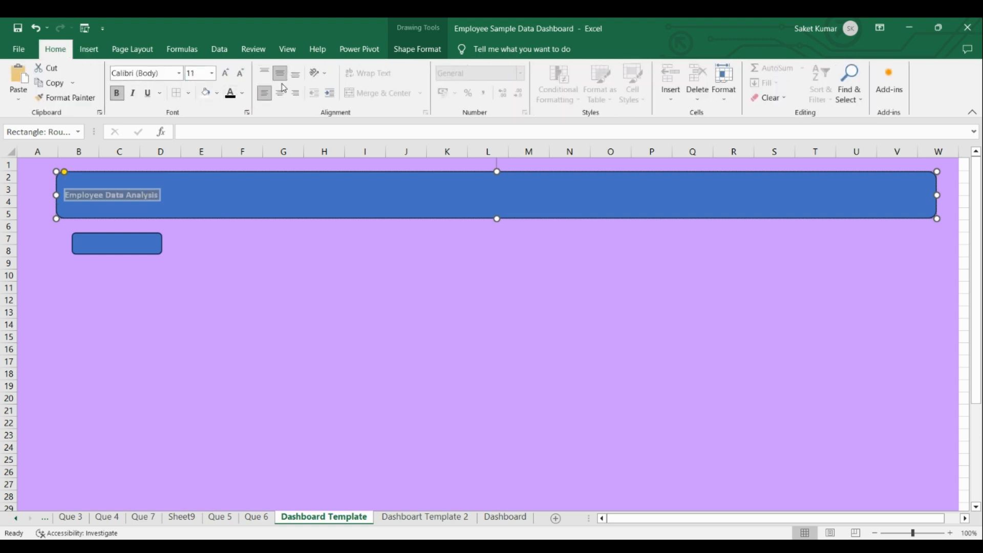
click(280, 93)
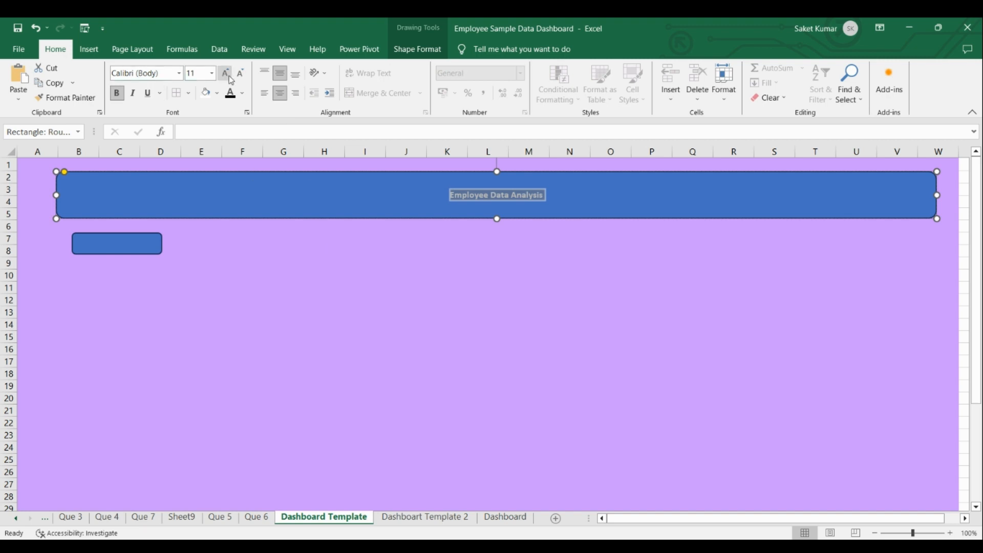
click(212, 73)
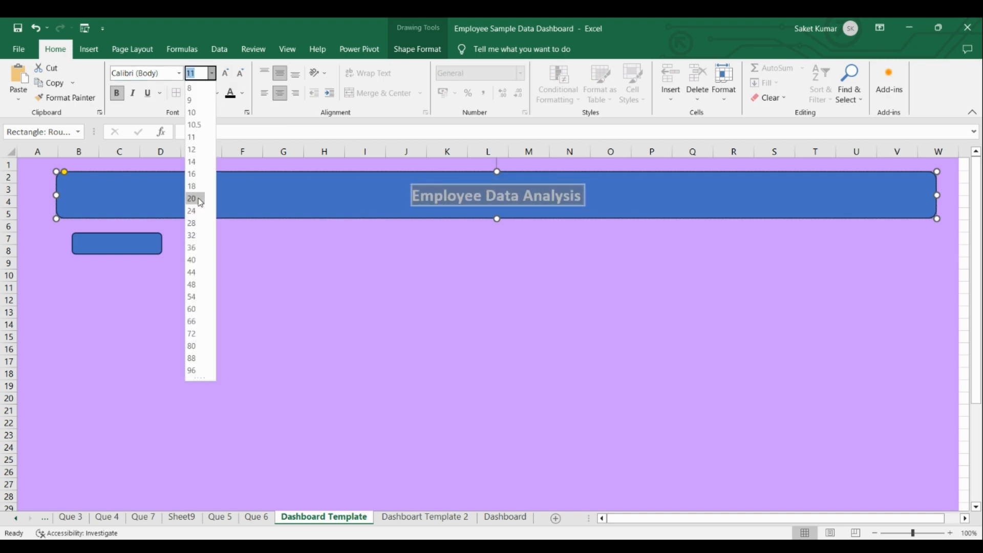
click(296, 294)
click(283, 263)
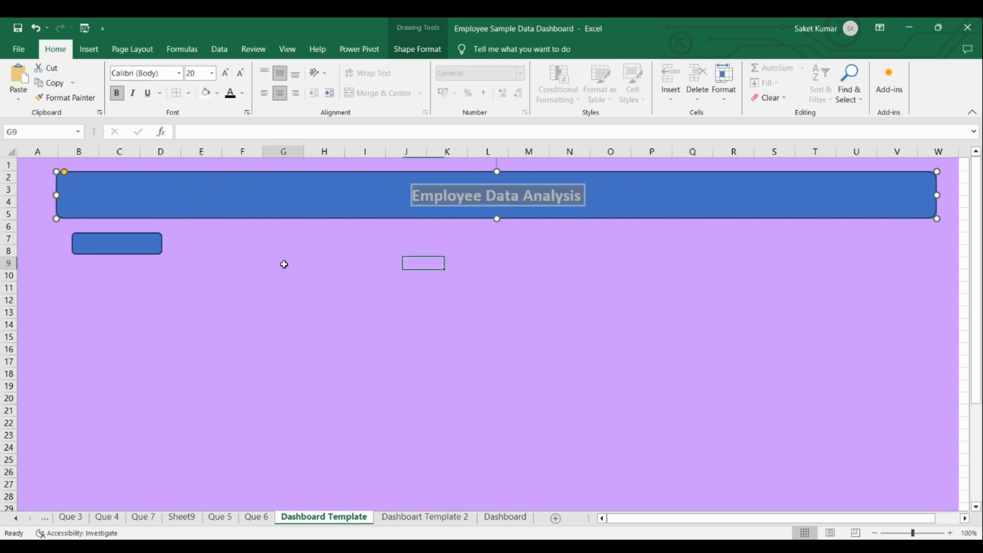
Label the small rounded rectangle "Most Employees" in bold, centred horizontally and vertically within the shape.
click(120, 244)
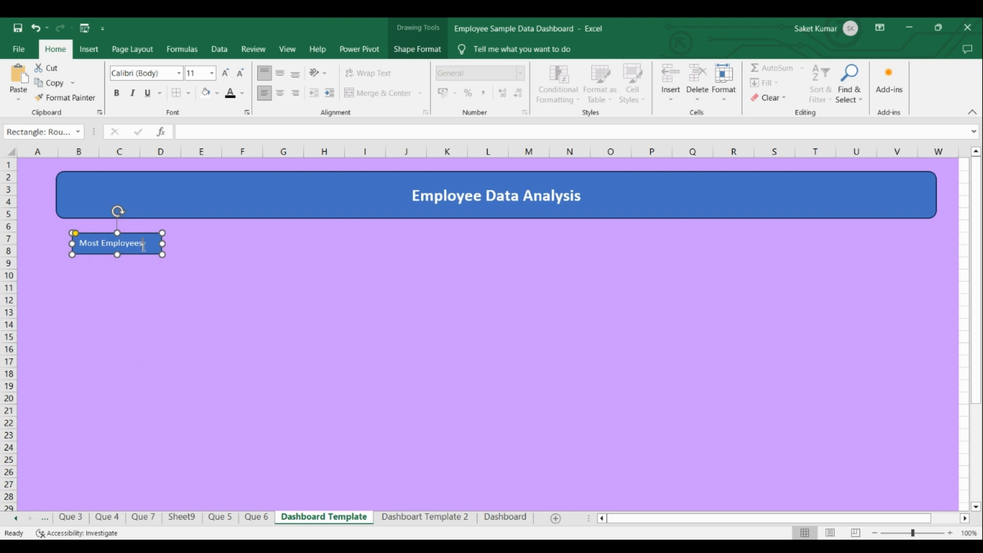
drag(144, 245, 74, 240)
click(116, 94)
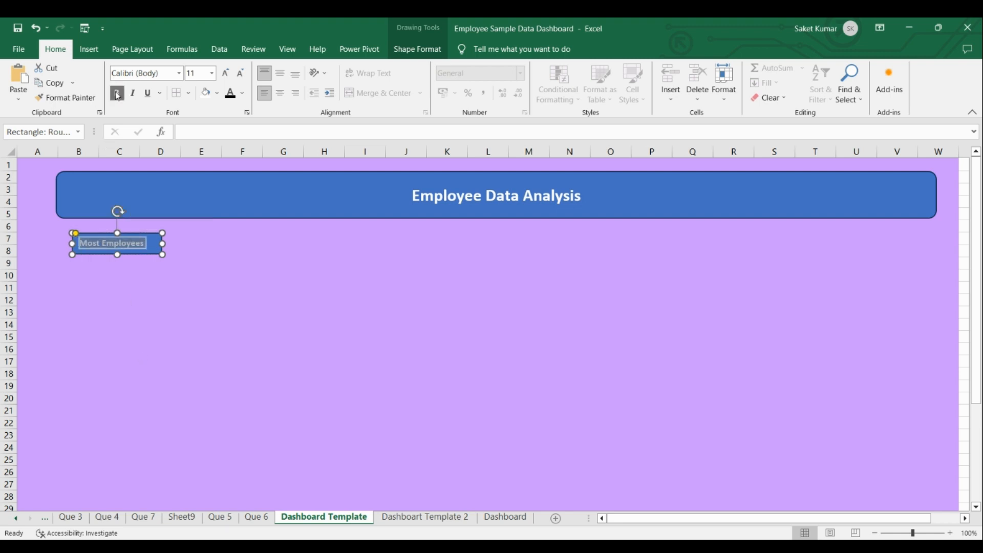
click(280, 93)
click(279, 75)
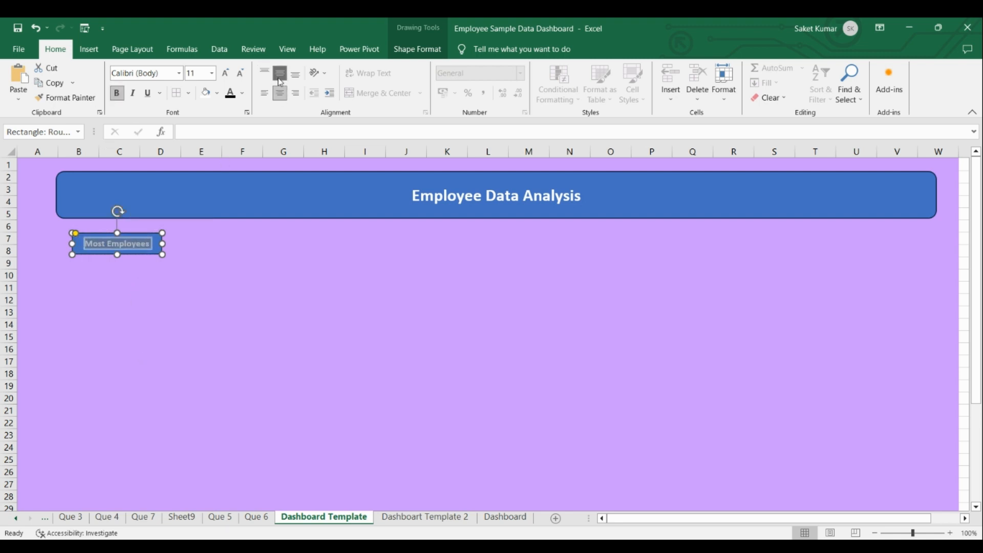
click(205, 301)
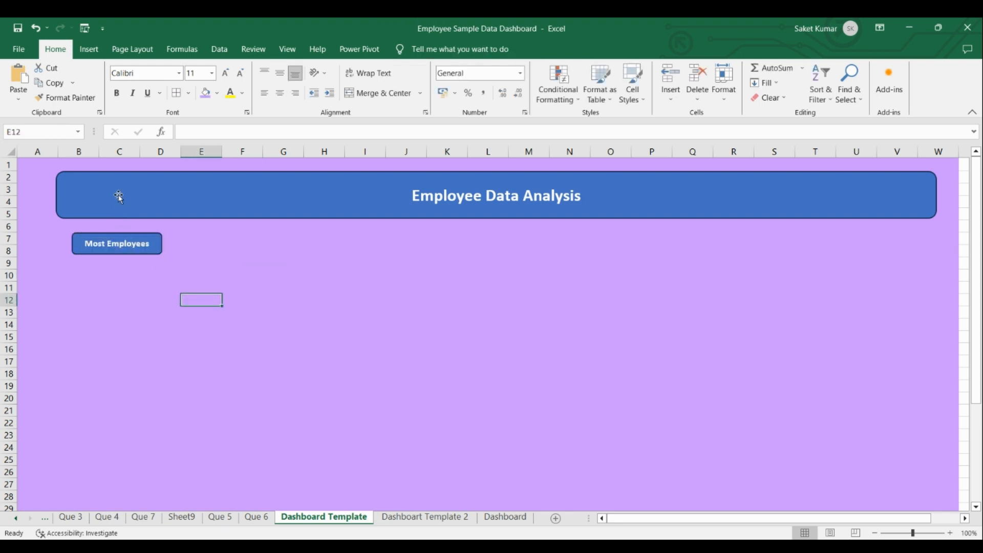
Align the "Most Employees" label shape with the left edge of the title banner.
click(84, 203)
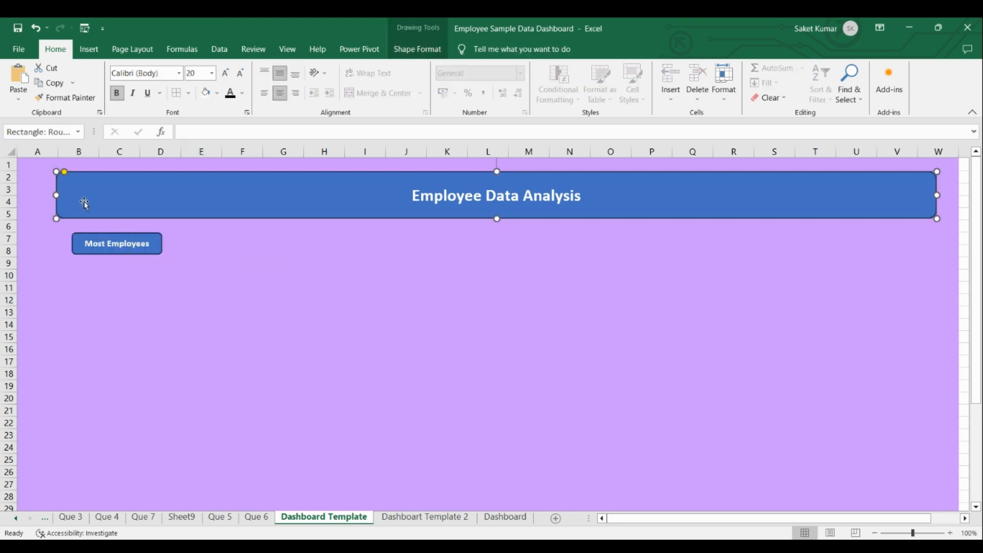
ctrl+click(107, 238)
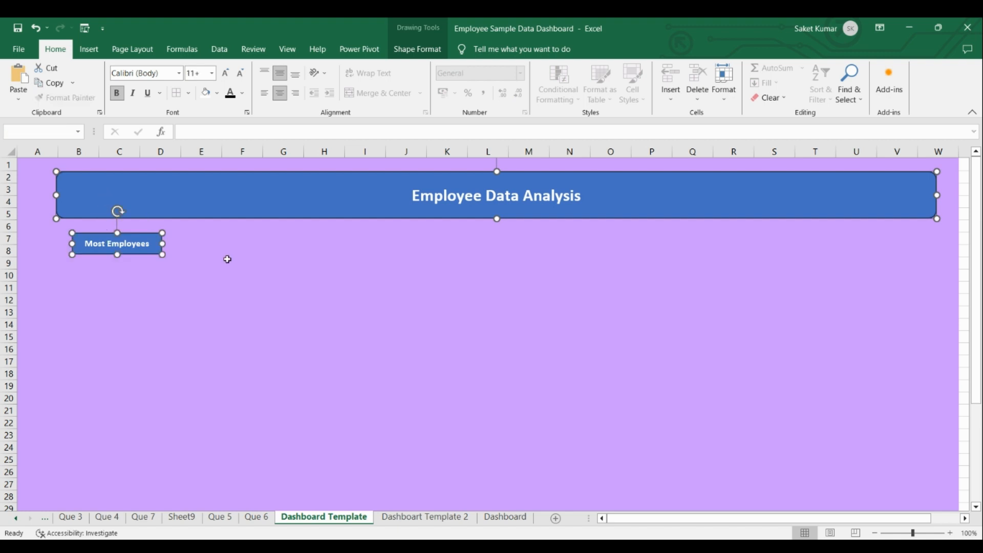
click(401, 53)
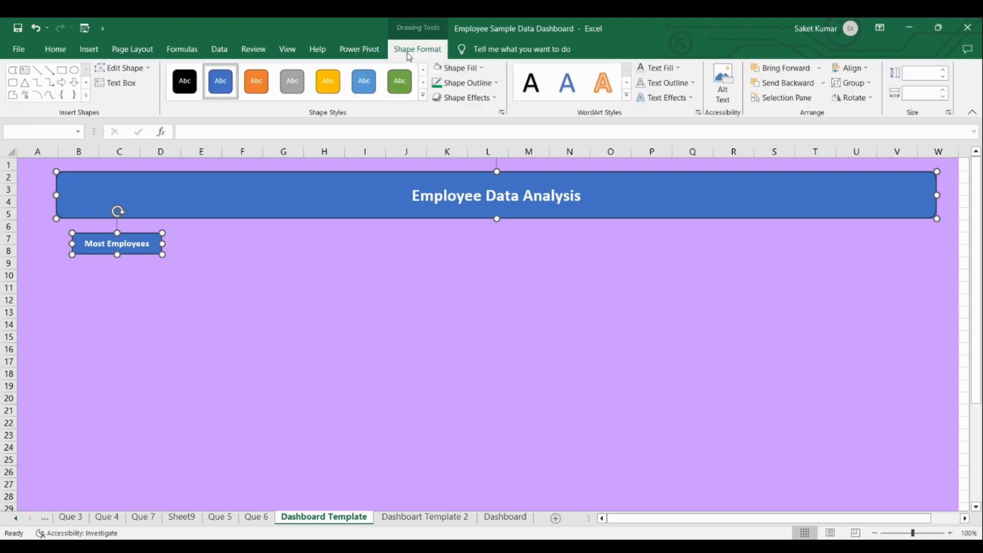
click(864, 72)
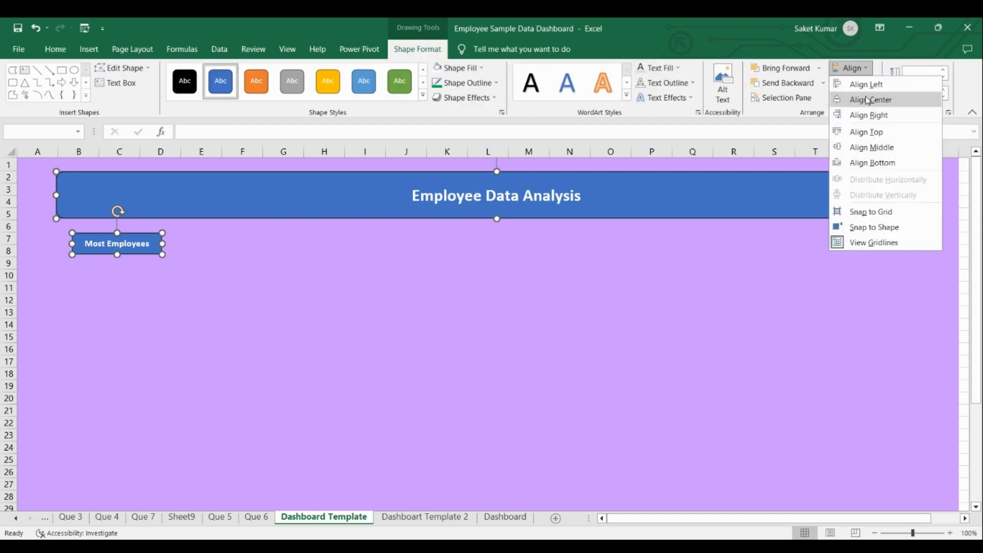
click(860, 85)
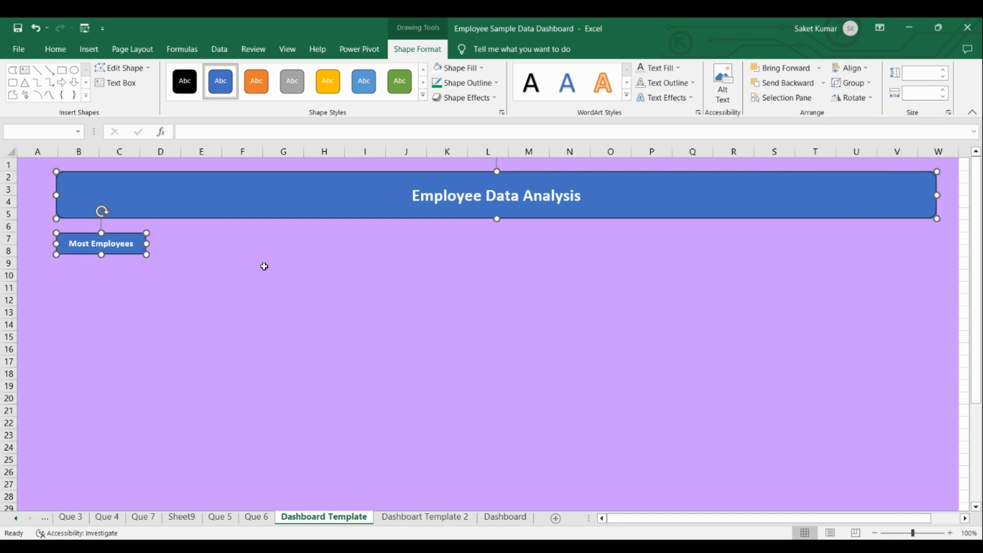
click(290, 307)
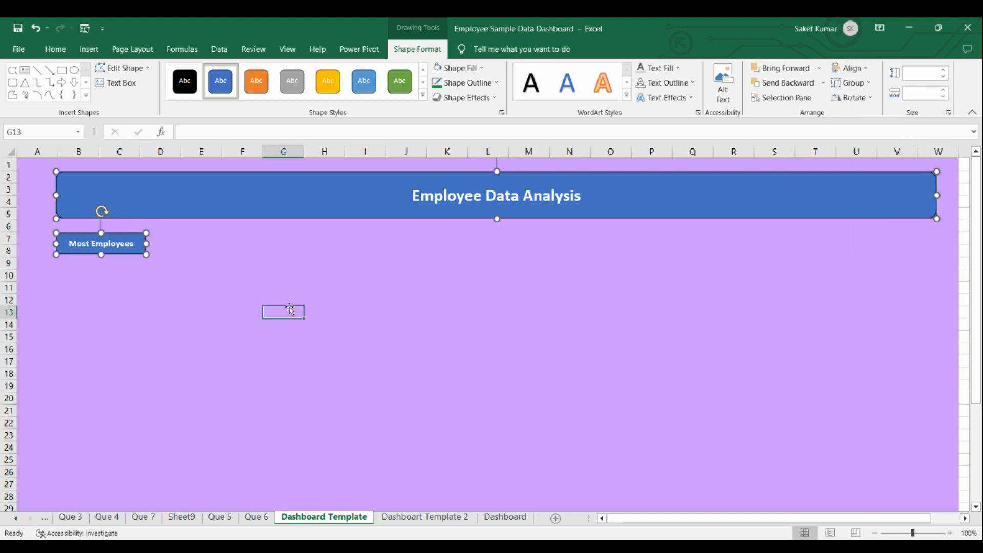
Duplicate the "Most Employees" label twice and place the copies beside it, over columns D to G and G to I.
click(129, 256)
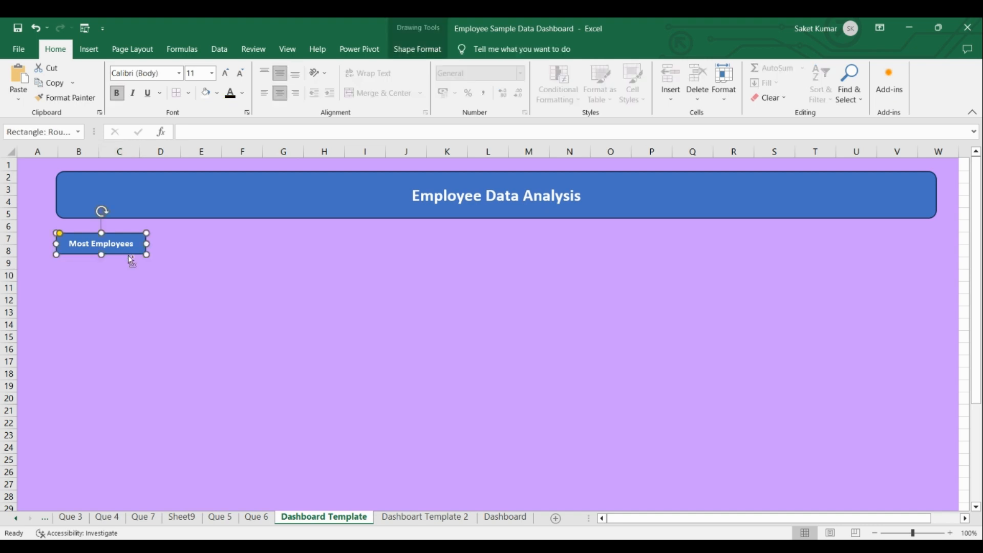
key(ctrl+d)
key(ctrl+d)
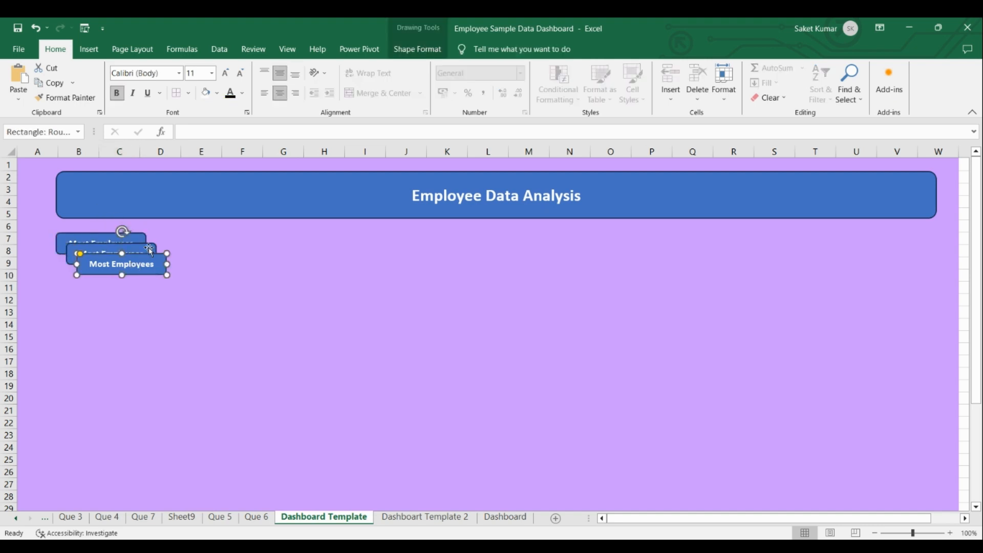
drag(149, 250, 260, 236)
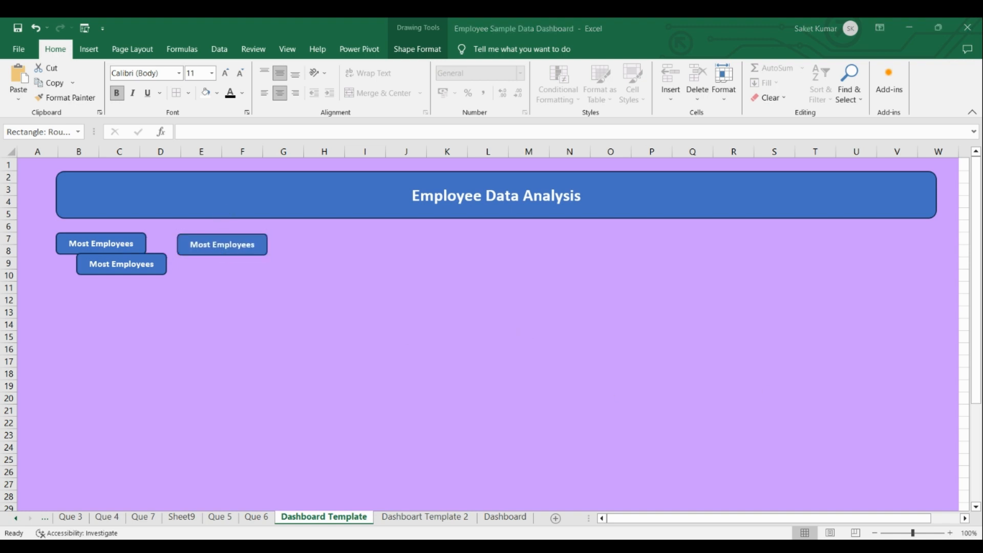
drag(151, 260, 364, 237)
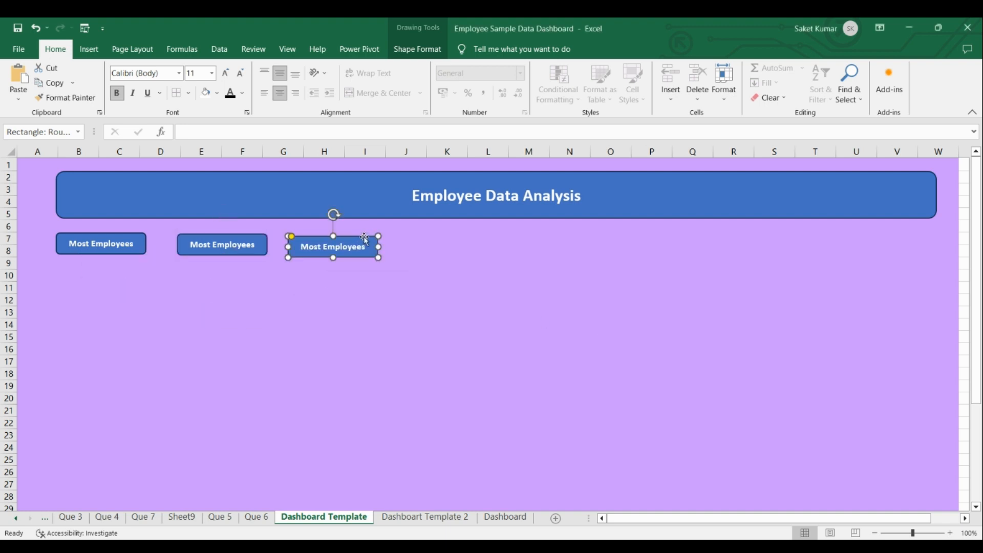
Replace the text of the middle label with "Gender Diversity".
click(256, 244)
drag(255, 245, 194, 243)
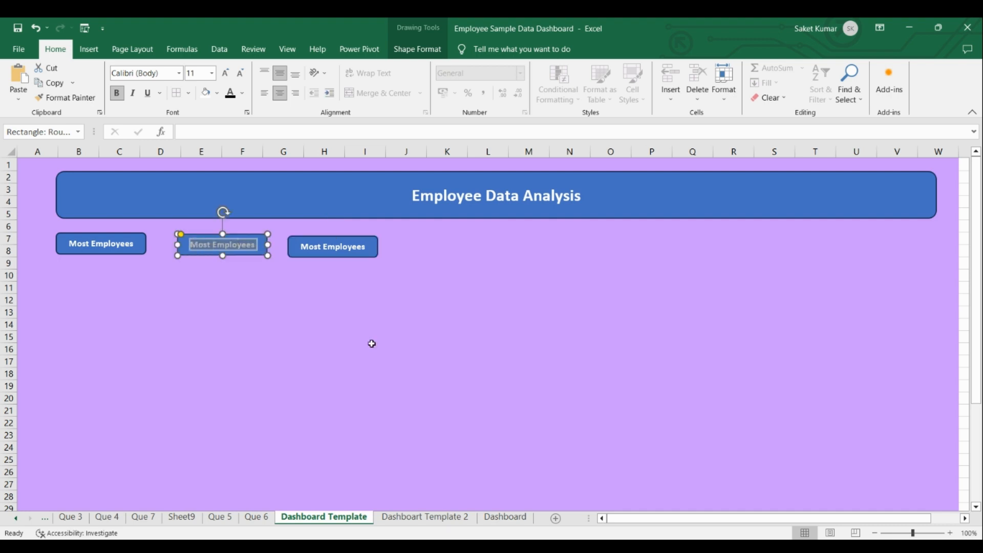
text(Gender Diversity)
click(354, 304)
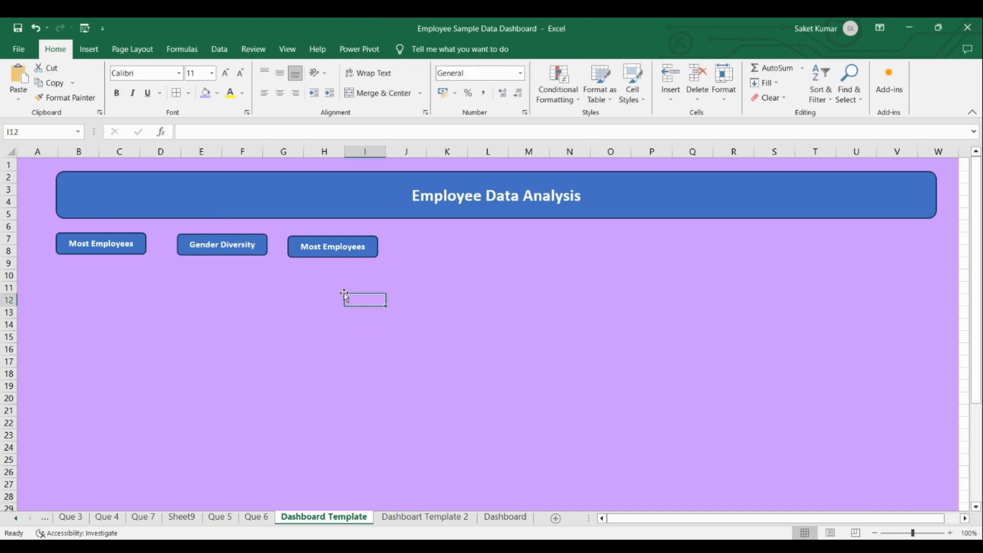
Replace the text of the third label, over columns G to I, with "Average Age".
click(365, 247)
drag(365, 247, 316, 246)
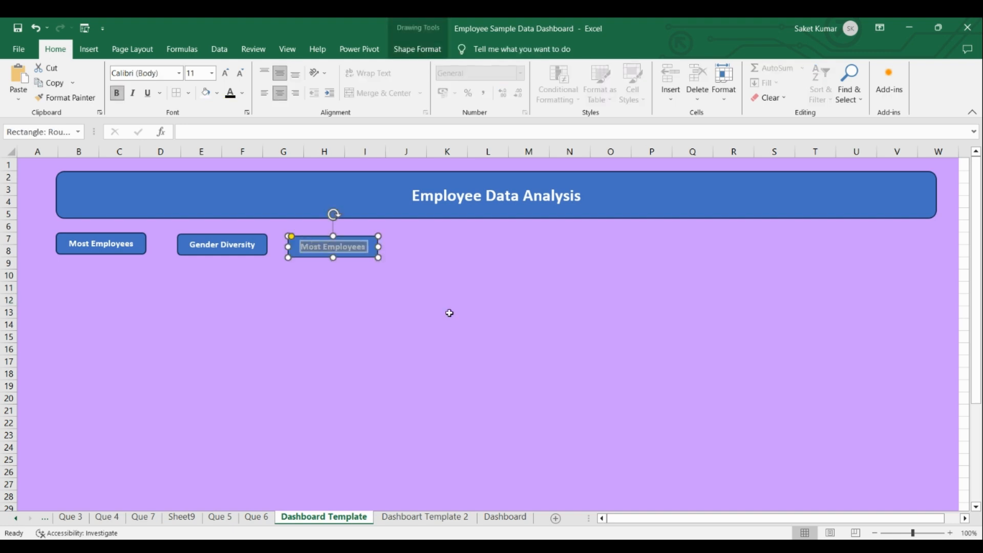
text(Avera)
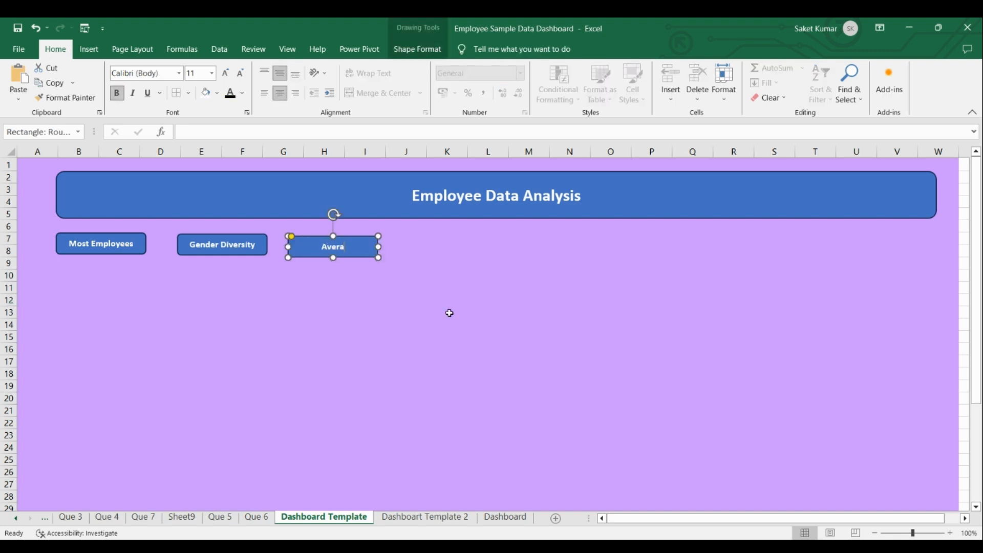
text(ge Age)
click(400, 279)
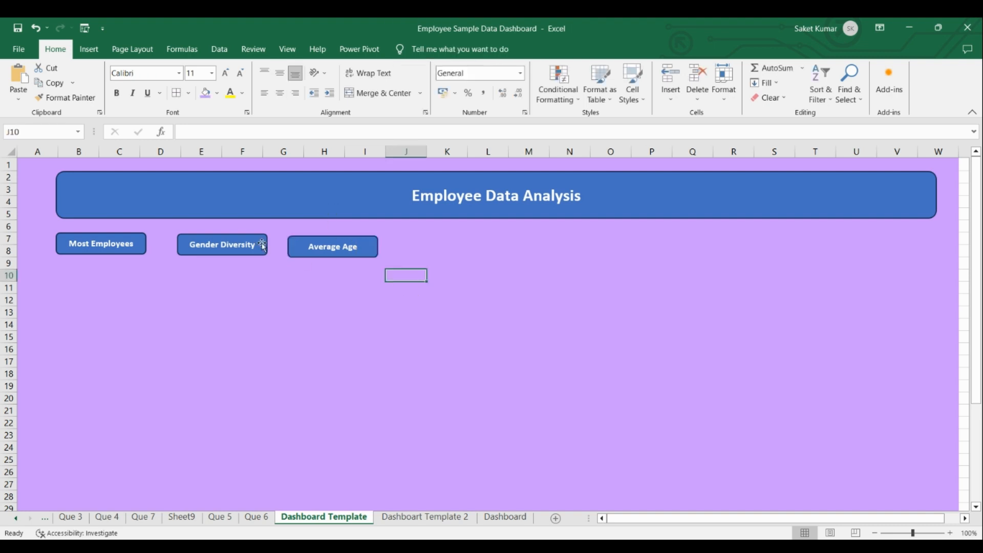
Align the tops of the "Most Employees", "Gender Diversity" and "Average Age" labels.
click(220, 237)
click(144, 238)
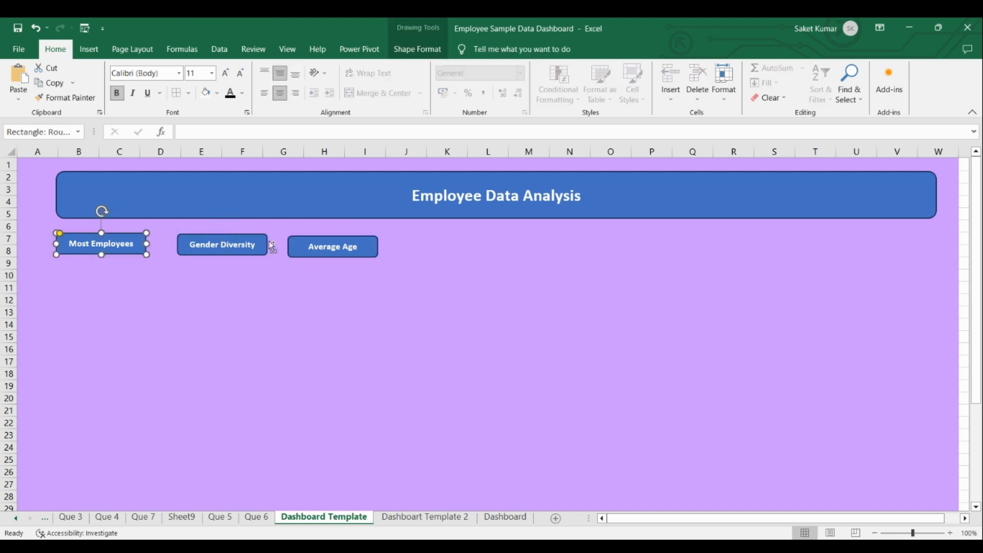
shift+click(290, 237)
shift+click(244, 234)
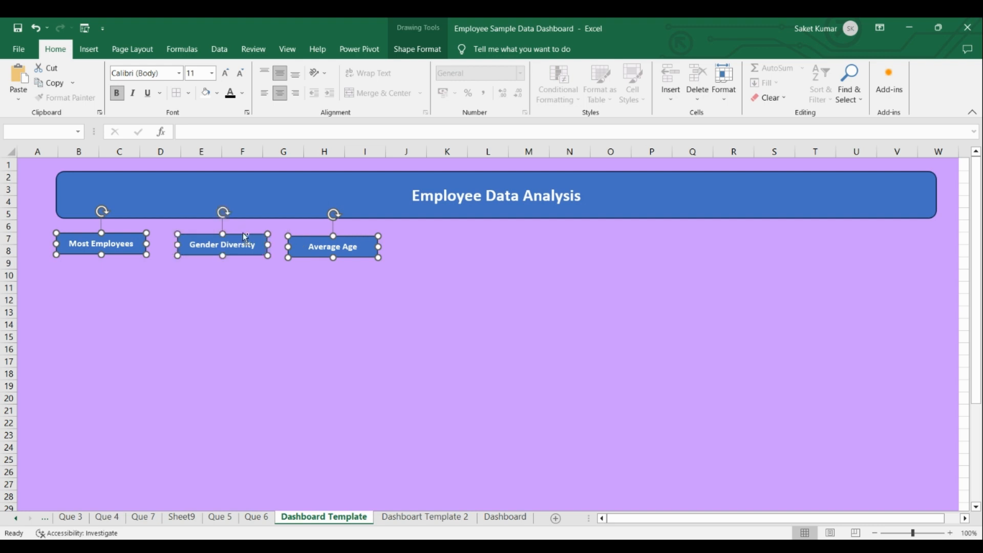
click(418, 49)
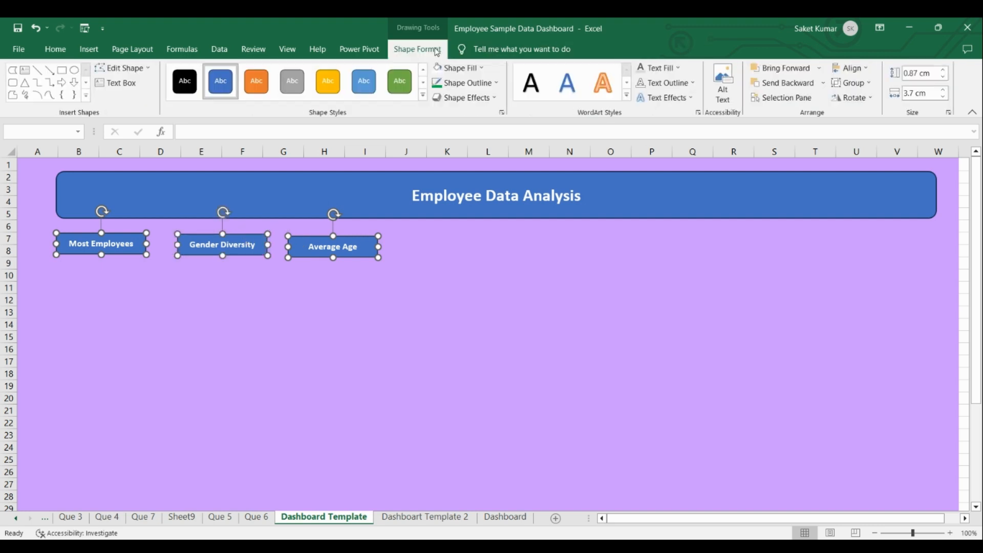
click(842, 65)
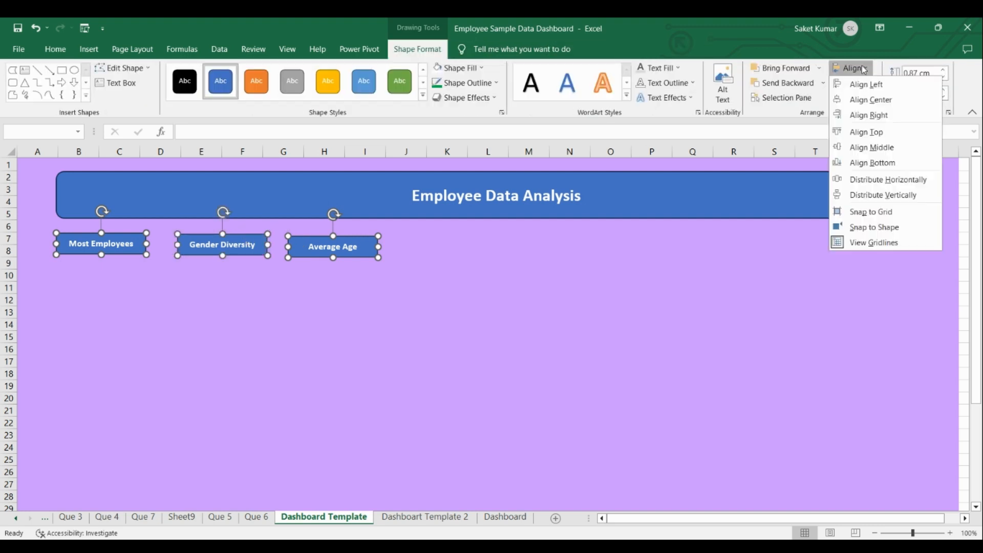
click(886, 134)
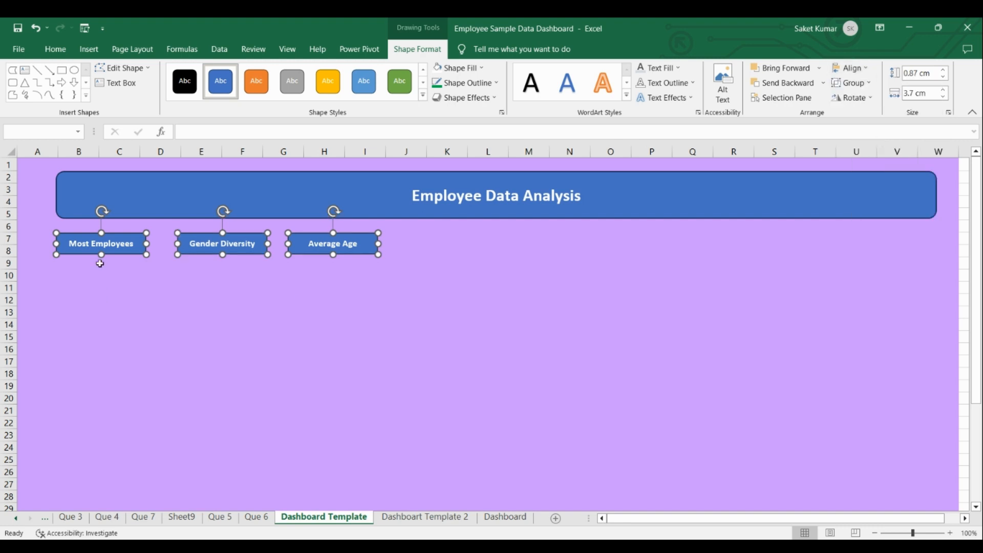
click(162, 300)
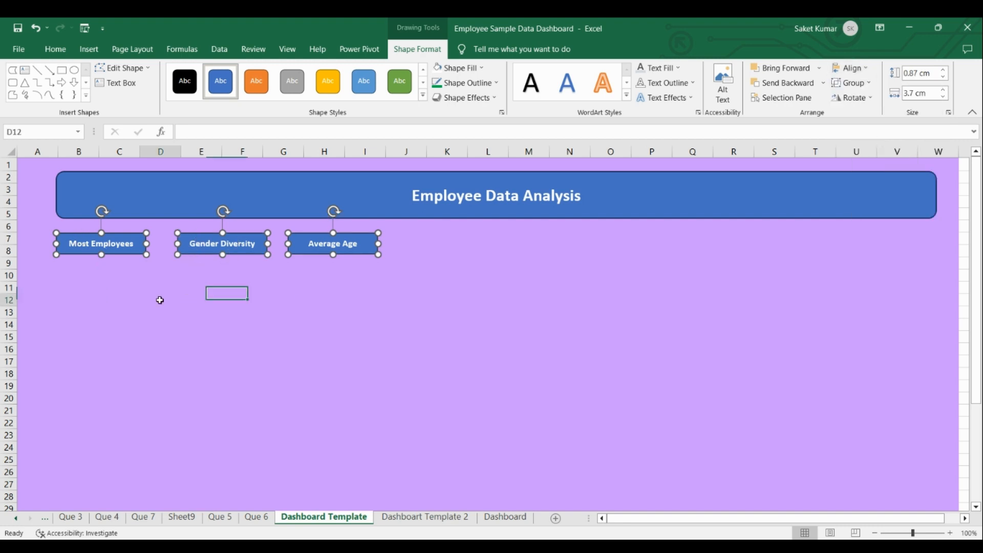
Distribute the three label shapes horizontally so the gaps between them are equal.
click(143, 254)
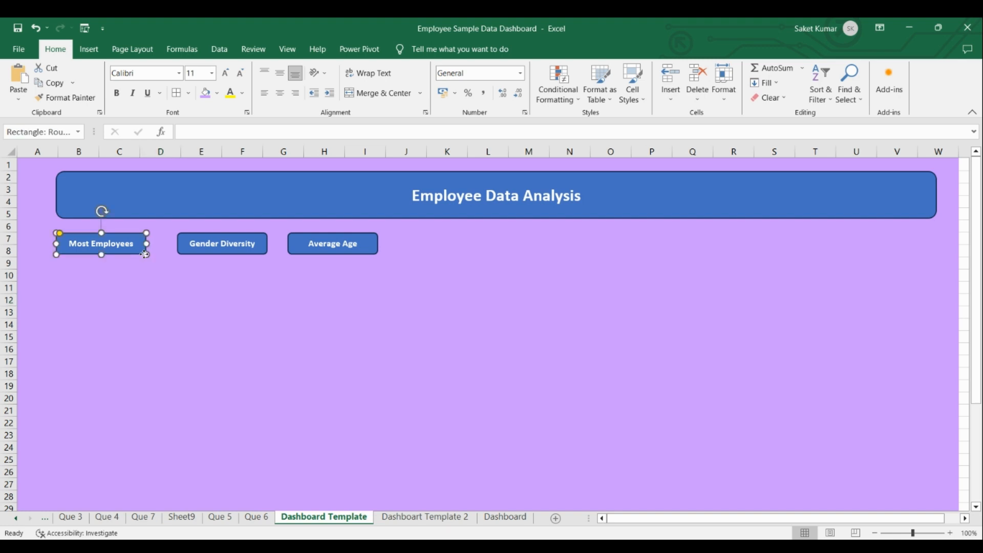
ctrl+click(221, 252)
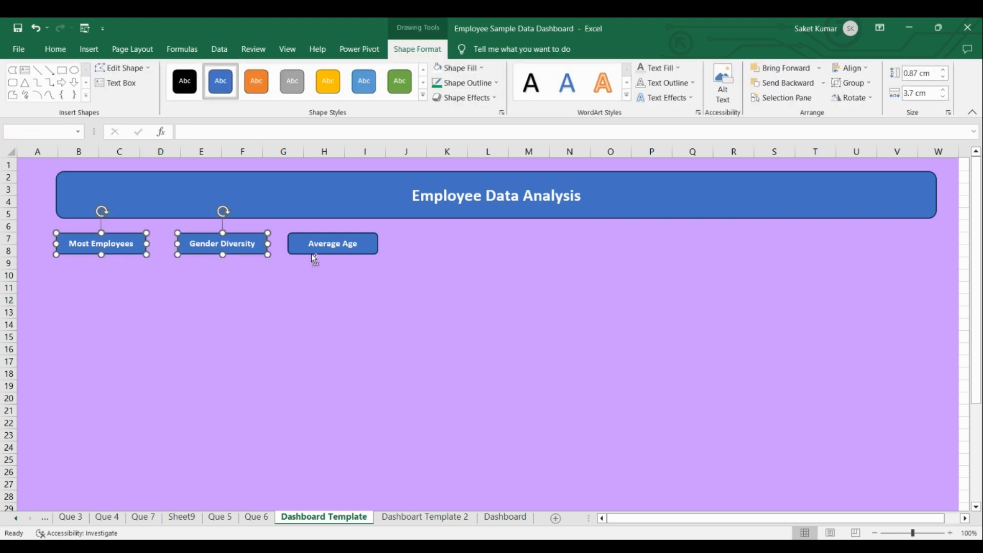
ctrl+click(314, 254)
click(851, 68)
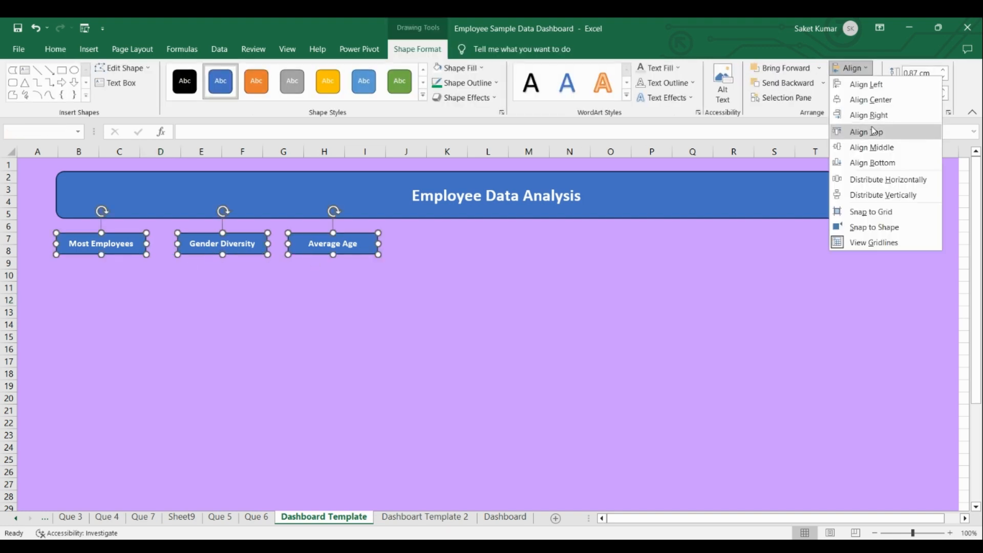
click(894, 180)
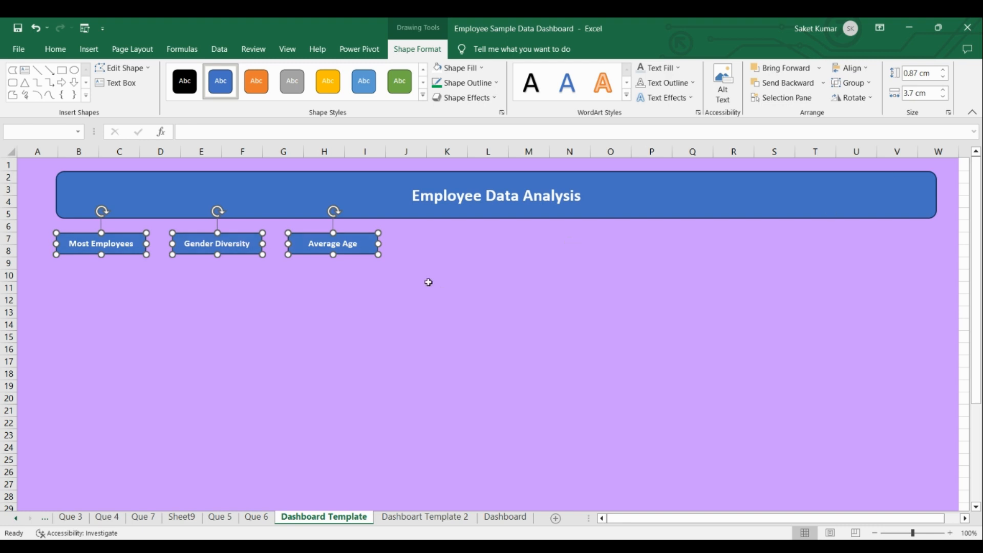
key(Escape)
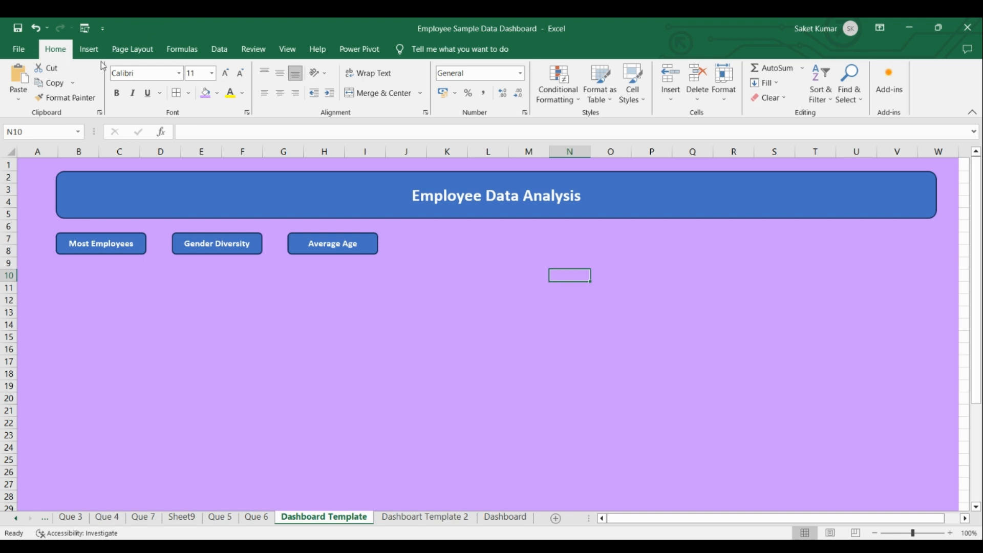
click(89, 49)
click(193, 84)
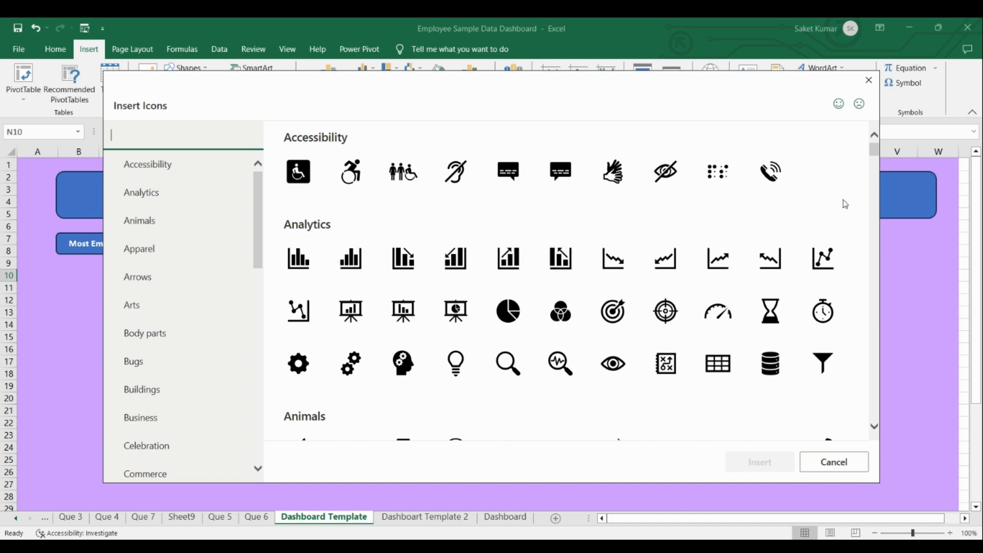
drag(874, 149, 874, 176)
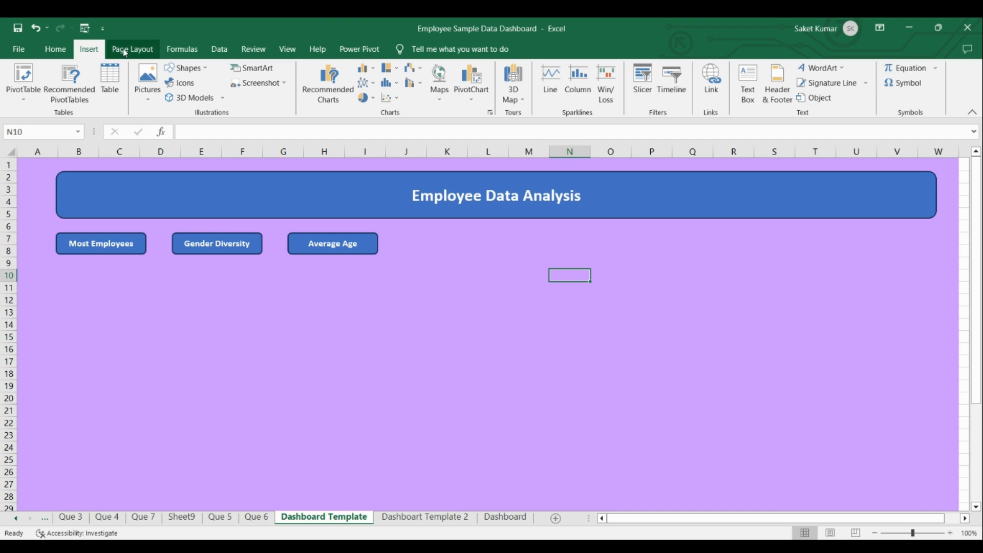
Insert three icons: the head with gears, the row of four people, and the group seated at a meeting table.
click(194, 88)
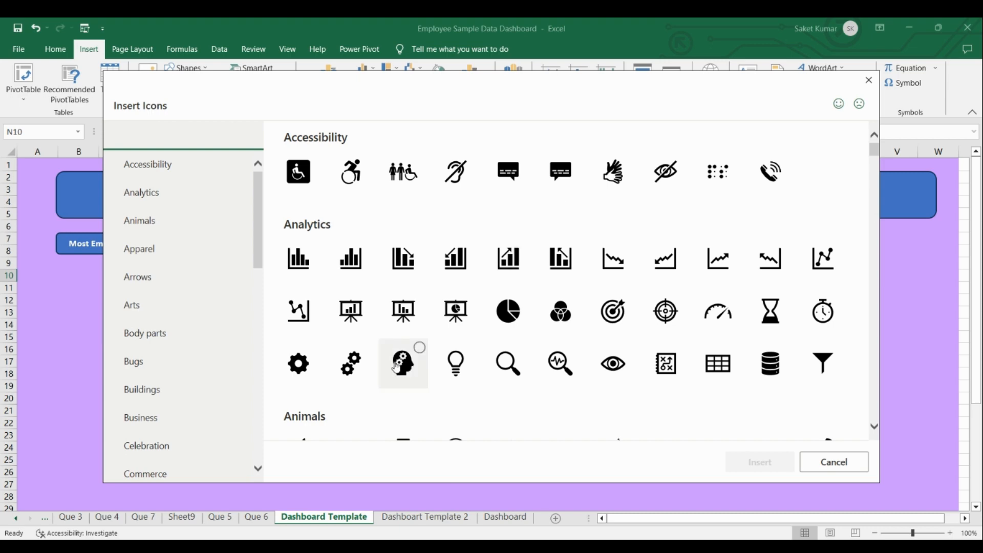
click(403, 363)
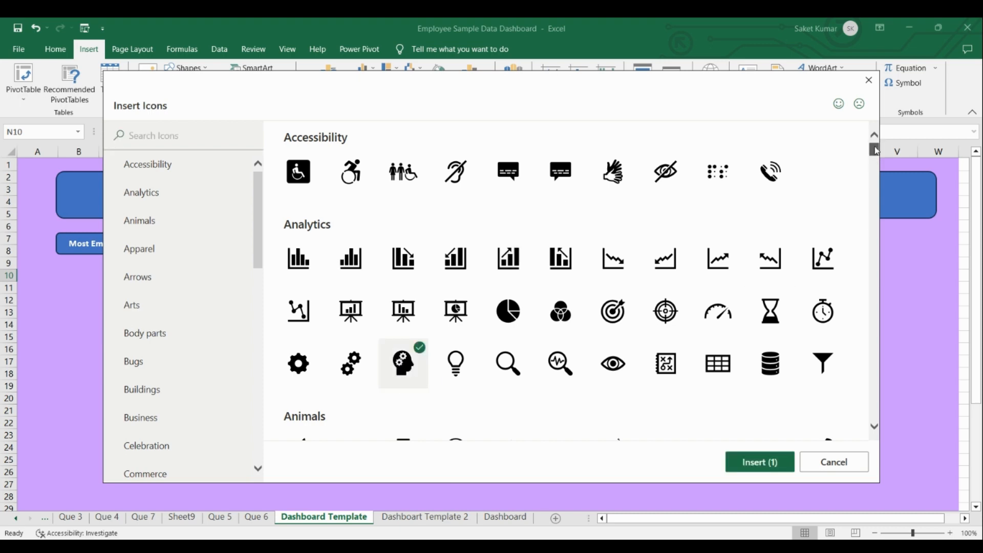
drag(875, 149, 875, 195)
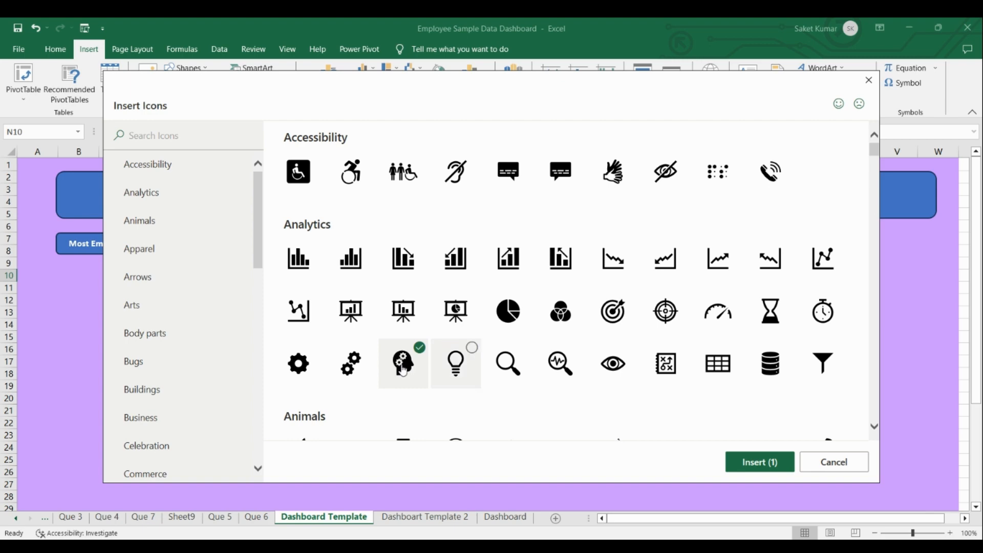
drag(875, 149, 876, 345)
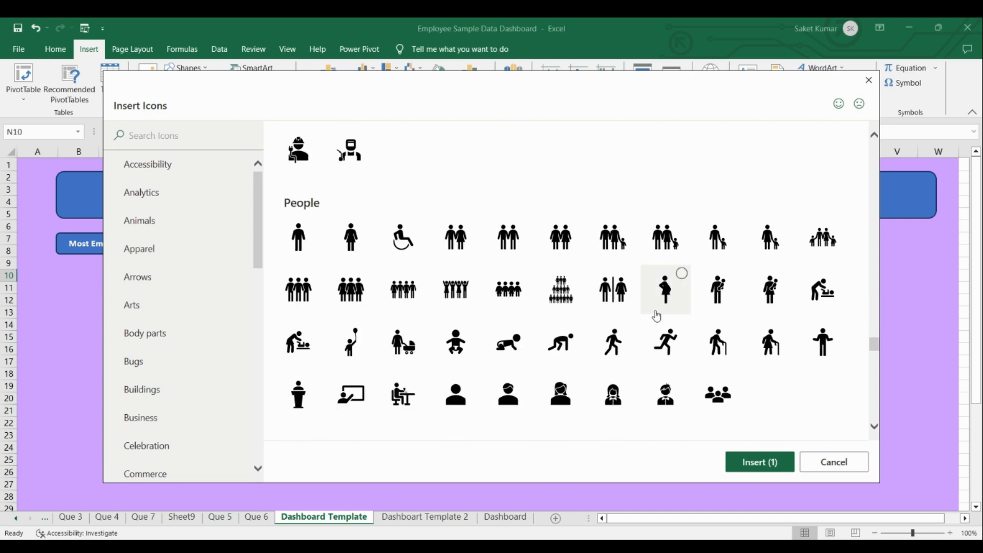
click(403, 290)
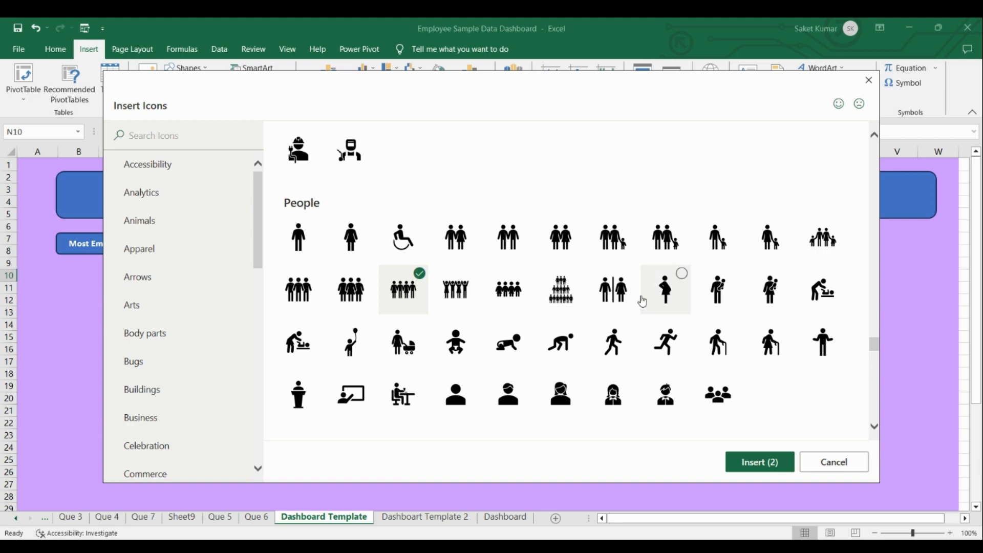
drag(878, 350, 864, 208)
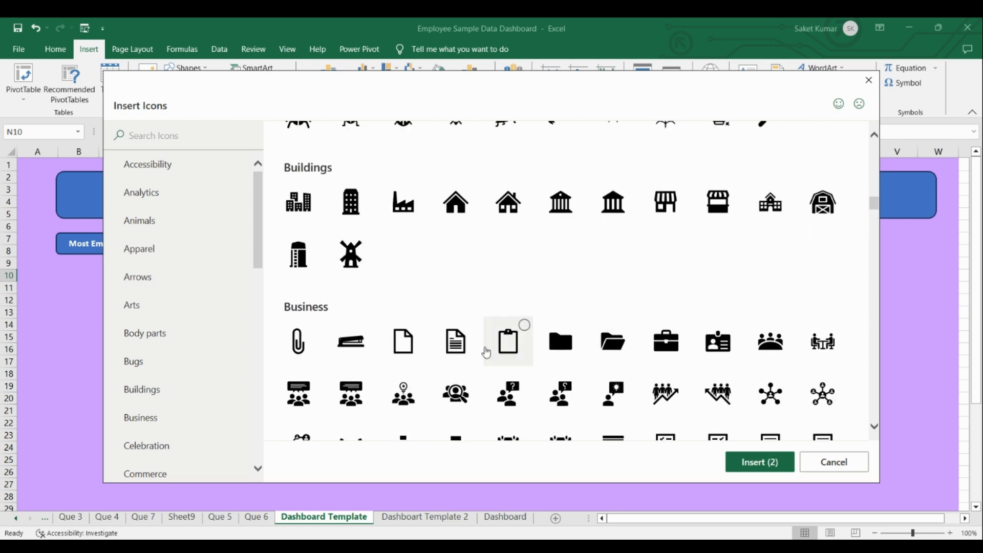
click(770, 341)
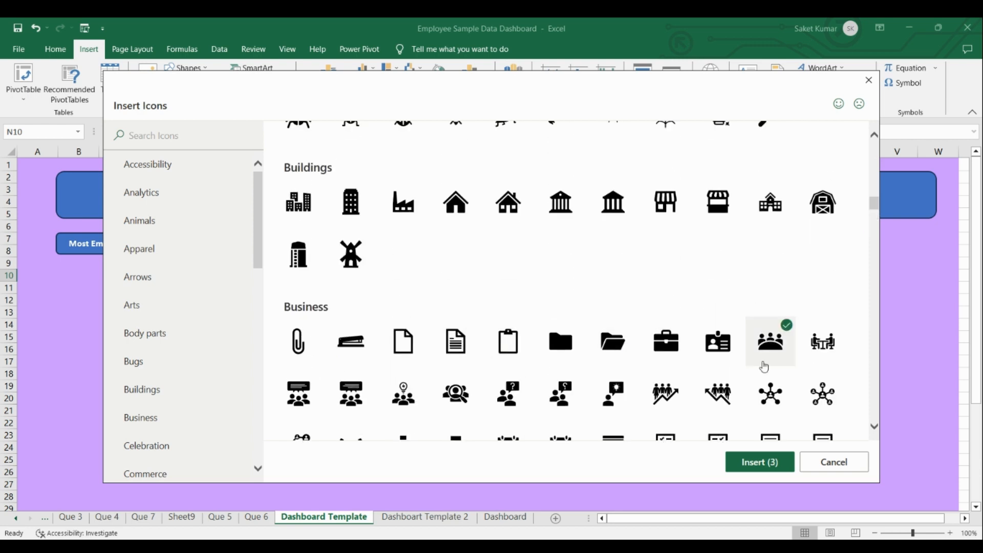
click(752, 467)
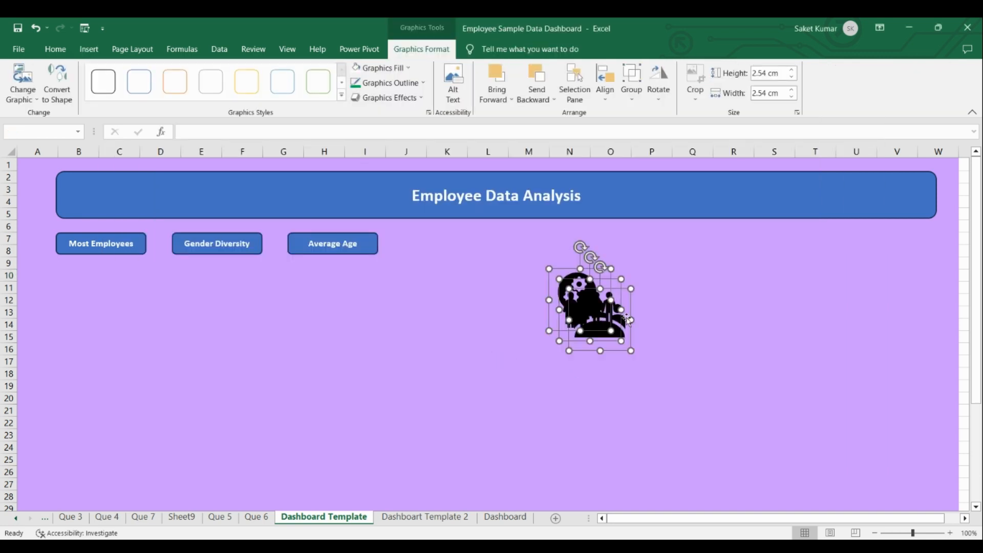
Separate the overlapping icons by moving the meeting group near column J and the four people below the head icon.
click(530, 328)
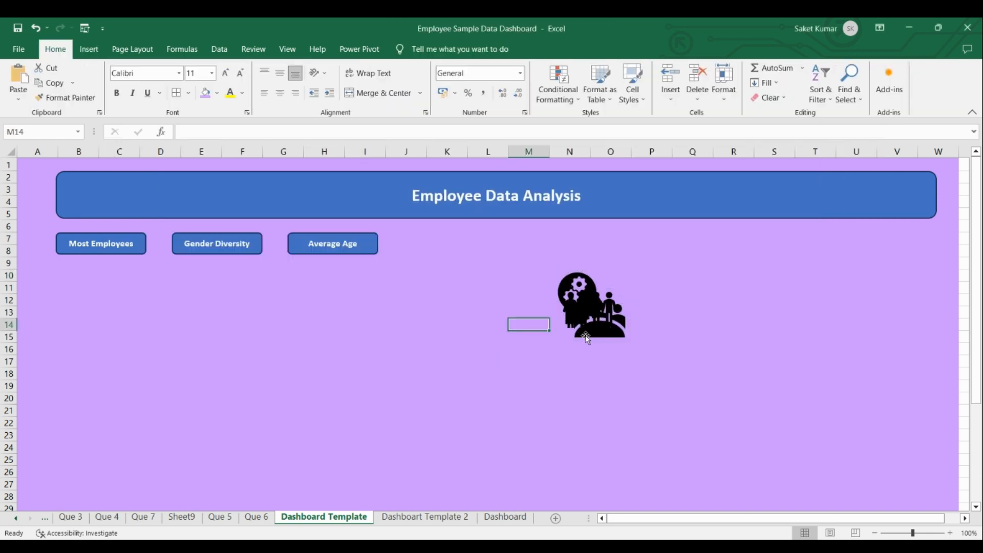
drag(585, 337, 392, 358)
click(583, 333)
drag(582, 333, 557, 392)
Set the head-with-gears icon's height to 1 cm and place it just after the "Employee Data Analysis" title in the banner.
click(592, 295)
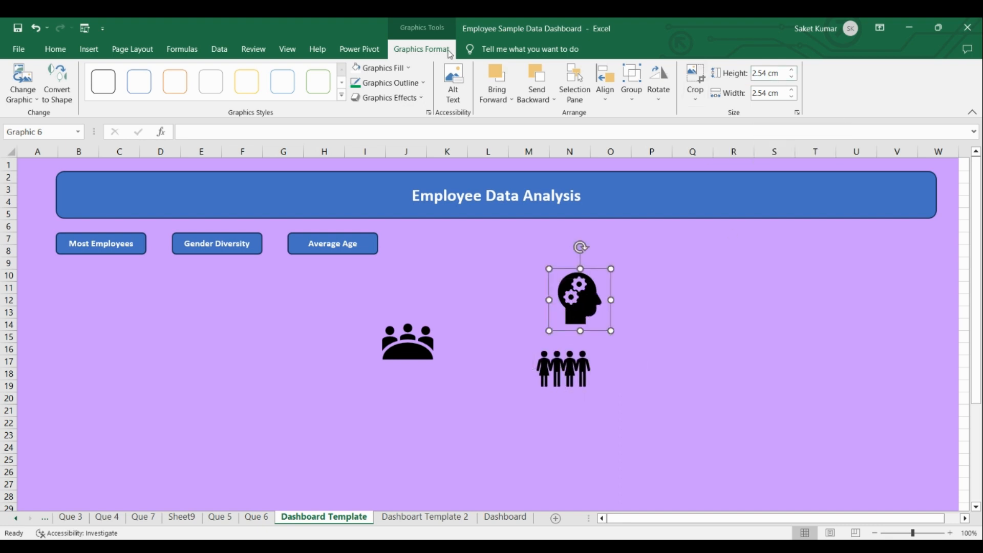
click(768, 72)
text(1)
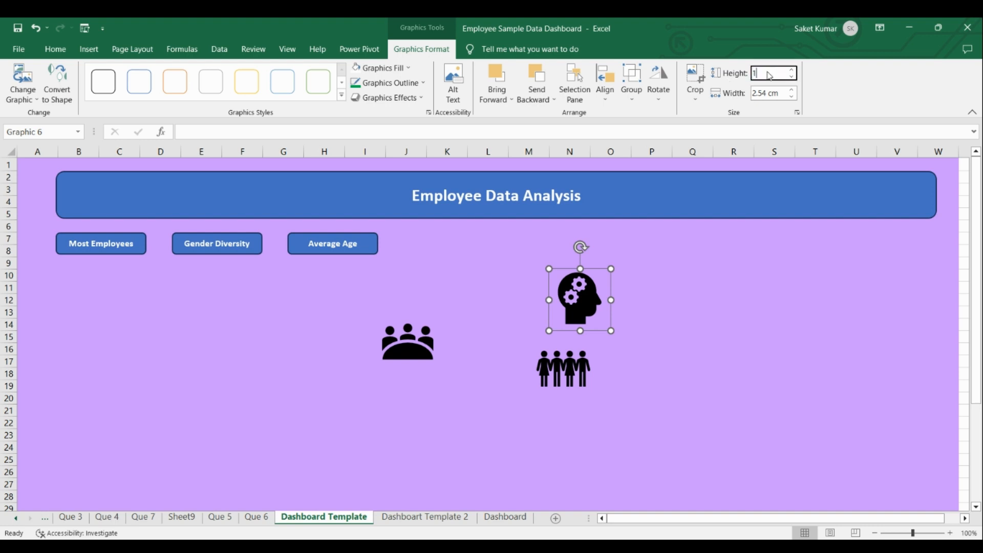
key(Return)
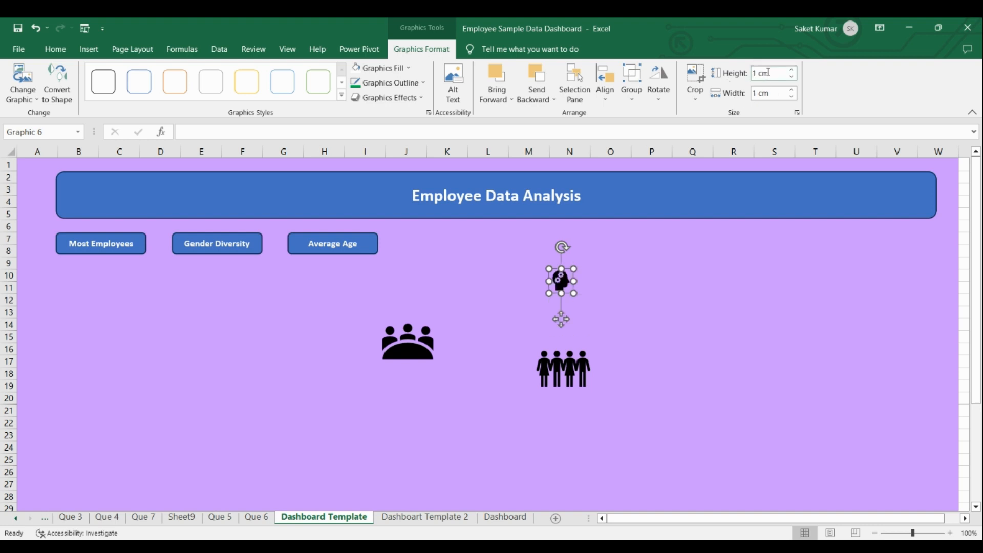
drag(565, 282, 613, 184)
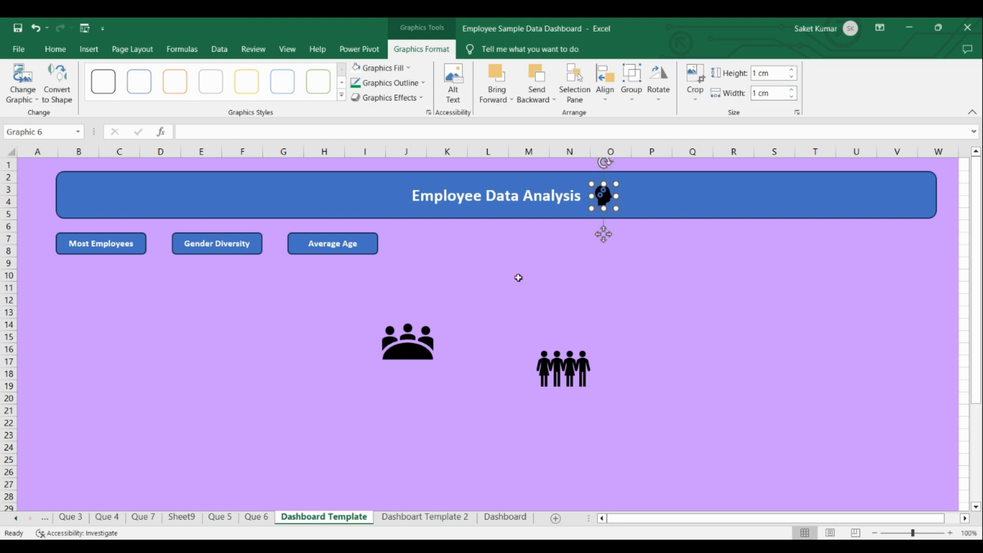
Set the height of the meeting group icon and the four people icon to 1 cm each.
click(411, 345)
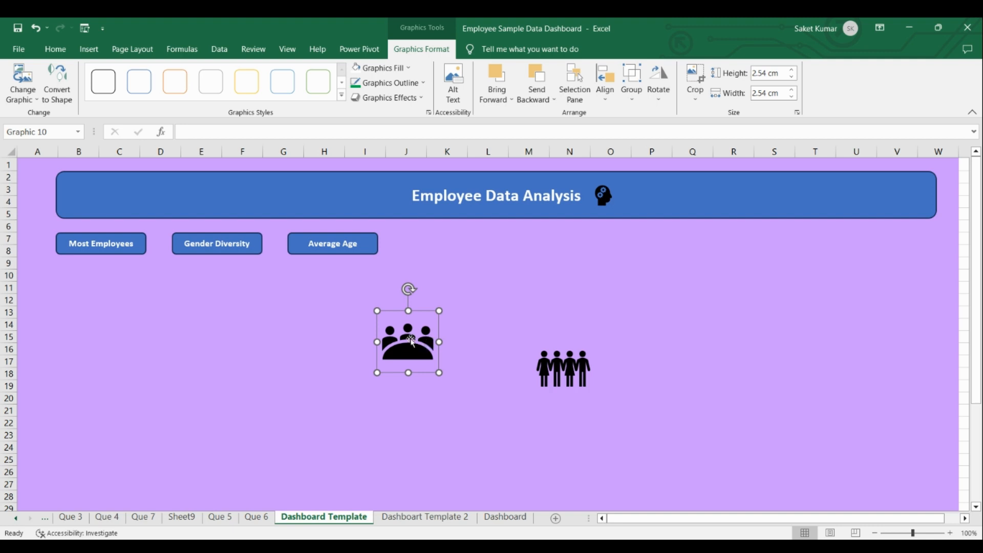
click(778, 75)
text(1)
key(Return)
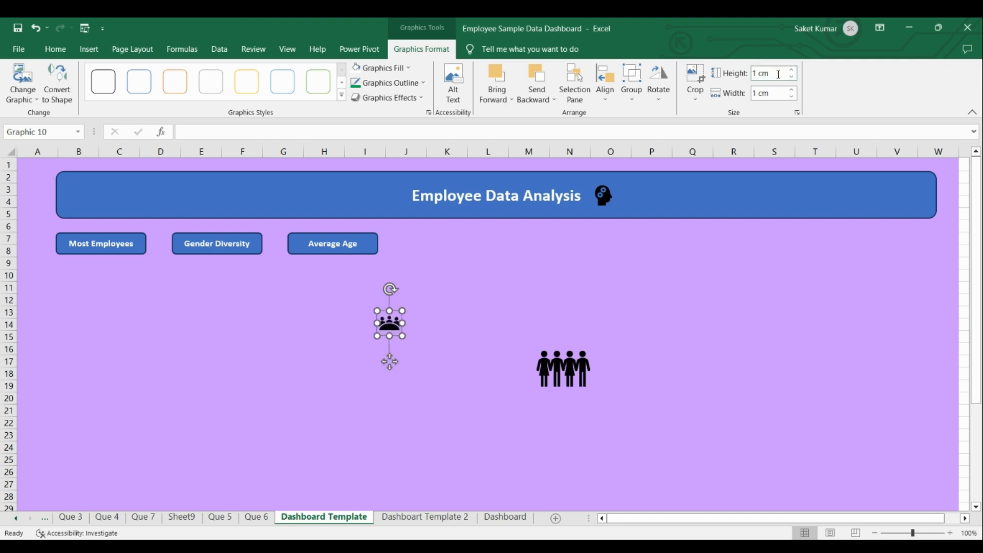
click(576, 365)
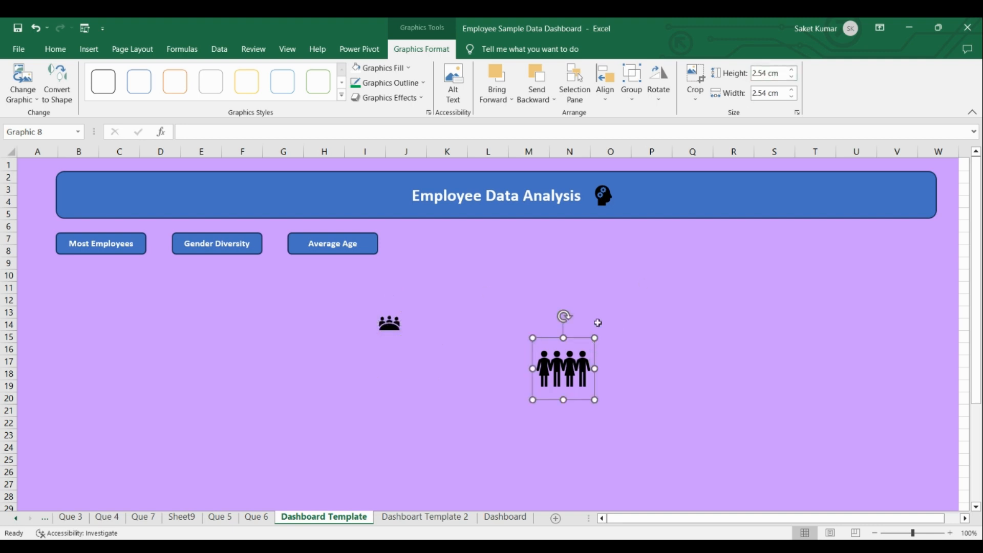
click(782, 73)
text(1)
key(Return)
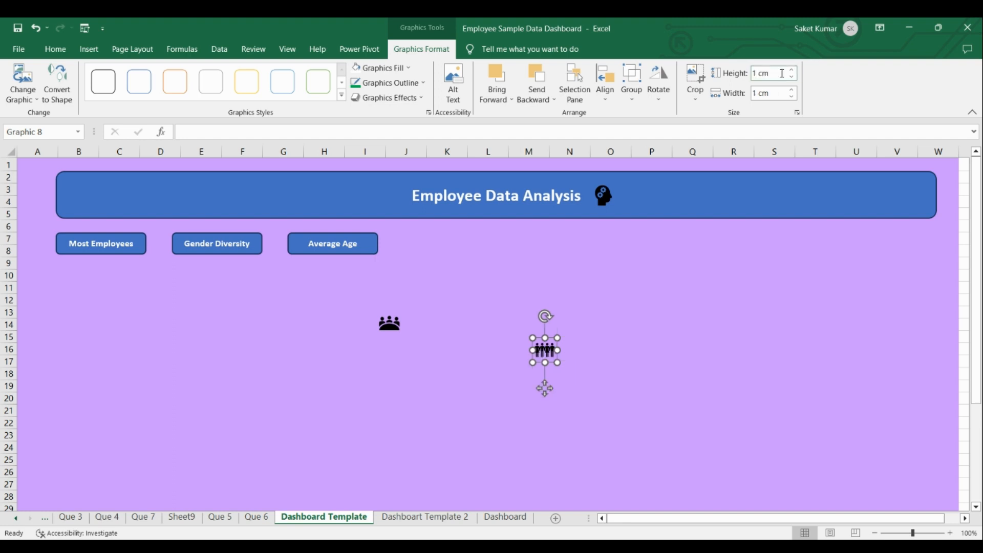
Place the meeting group icon below the "Most Employees" label and the four people icon below "Gender Diversity".
drag(405, 325, 101, 268)
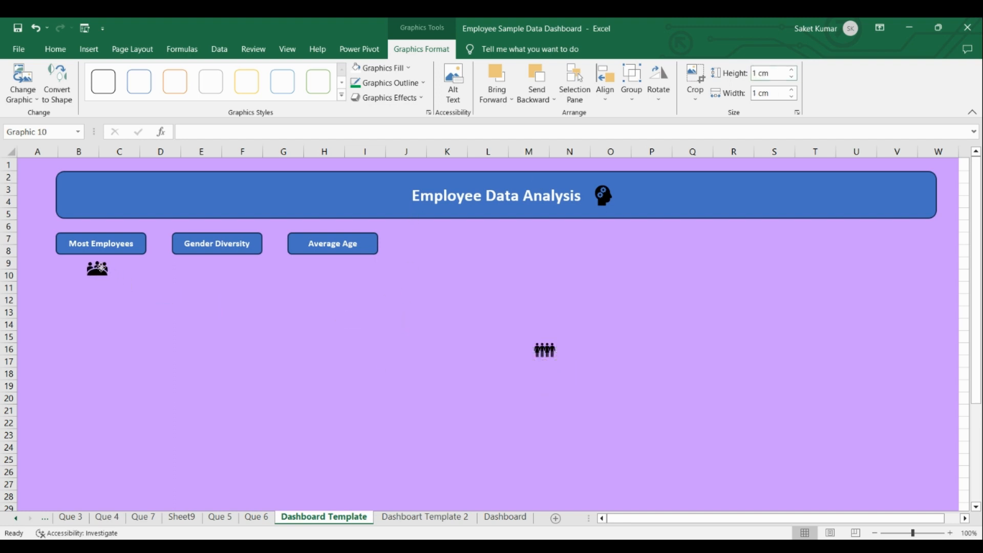
drag(539, 353, 226, 271)
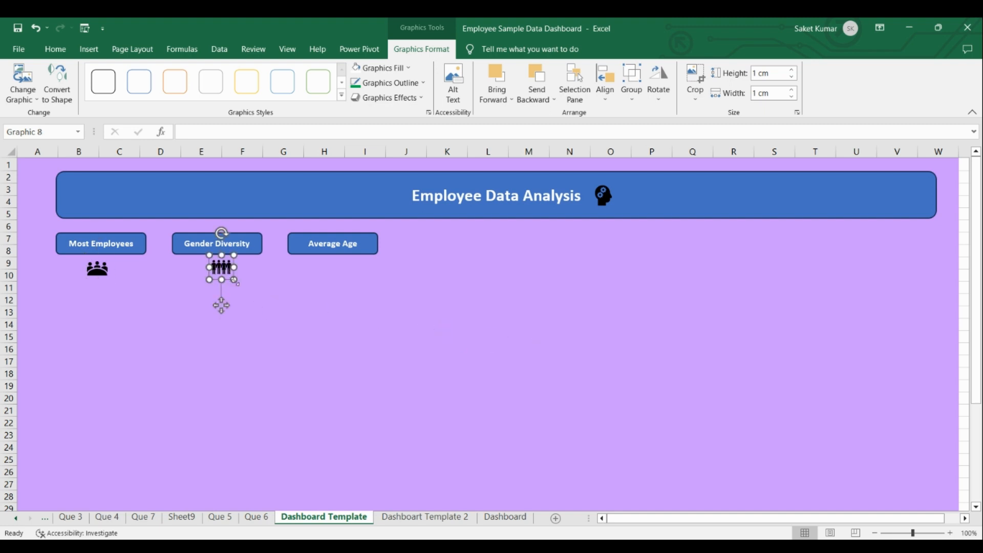
click(448, 349)
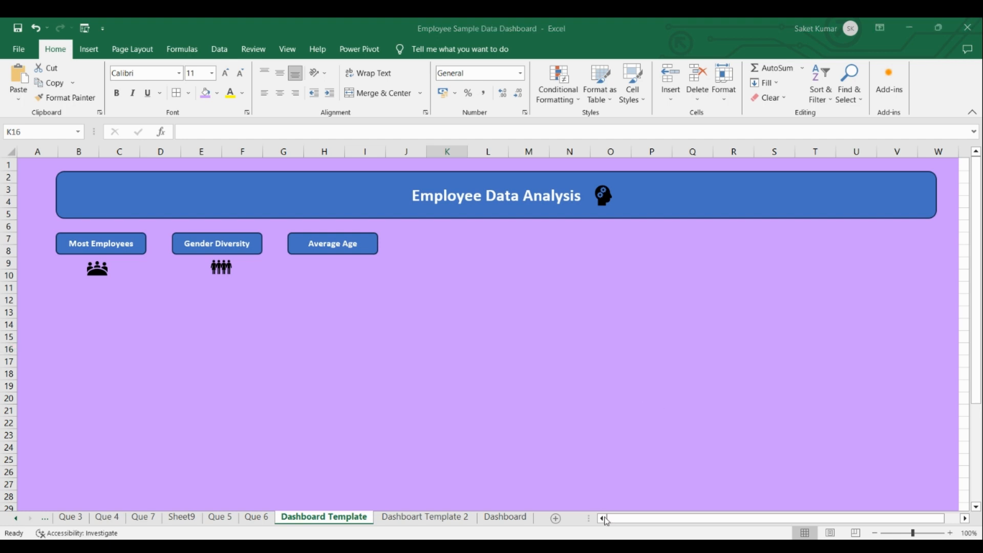
Copy the Status slicer from the Que 3 sheet and paste it at cell O17 of the Dashboart Template 2 sheet.
click(393, 519)
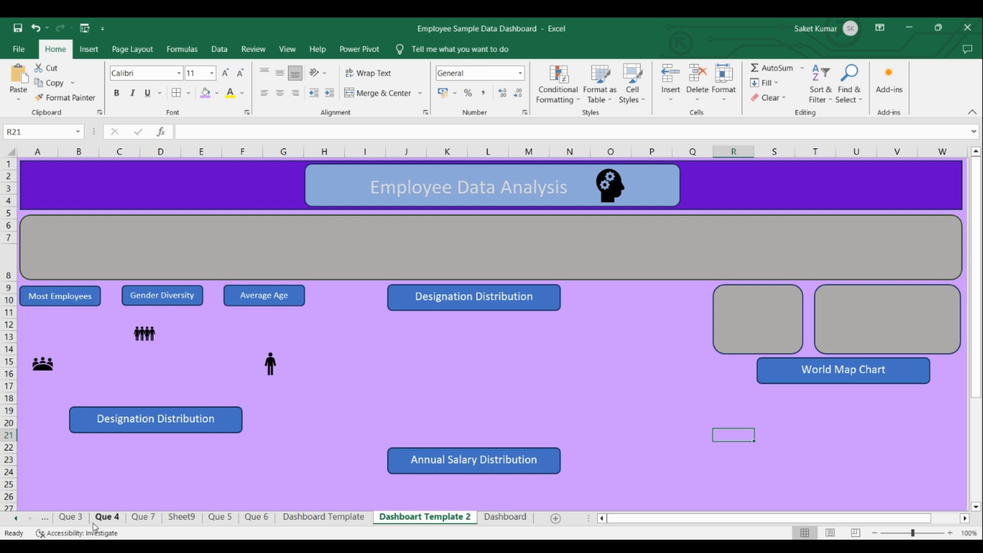
click(72, 518)
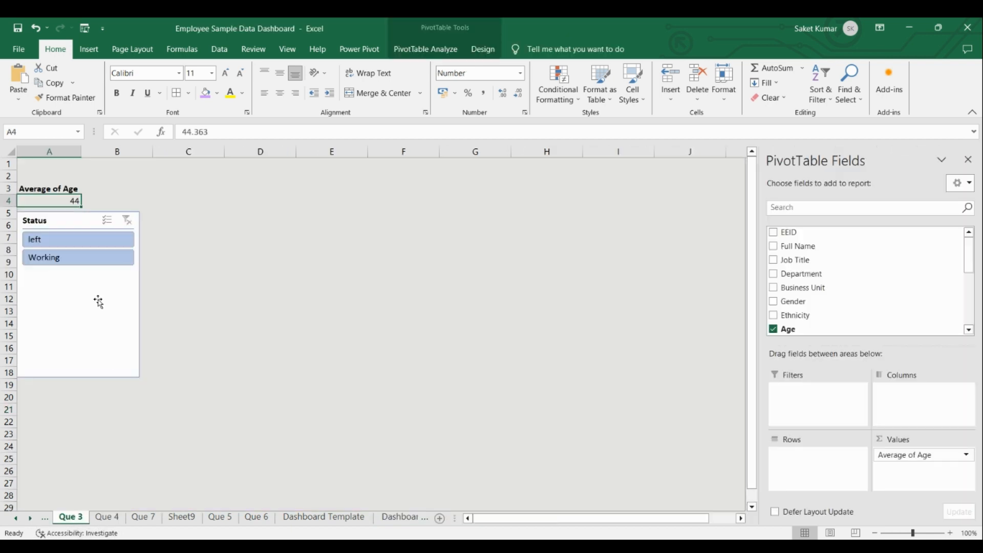
right_click(78, 222)
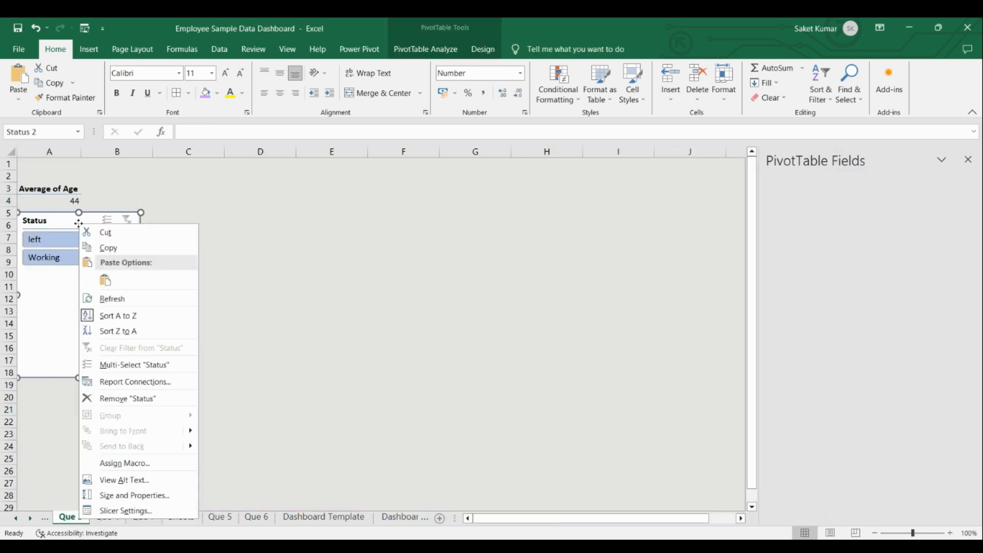
click(148, 251)
click(447, 517)
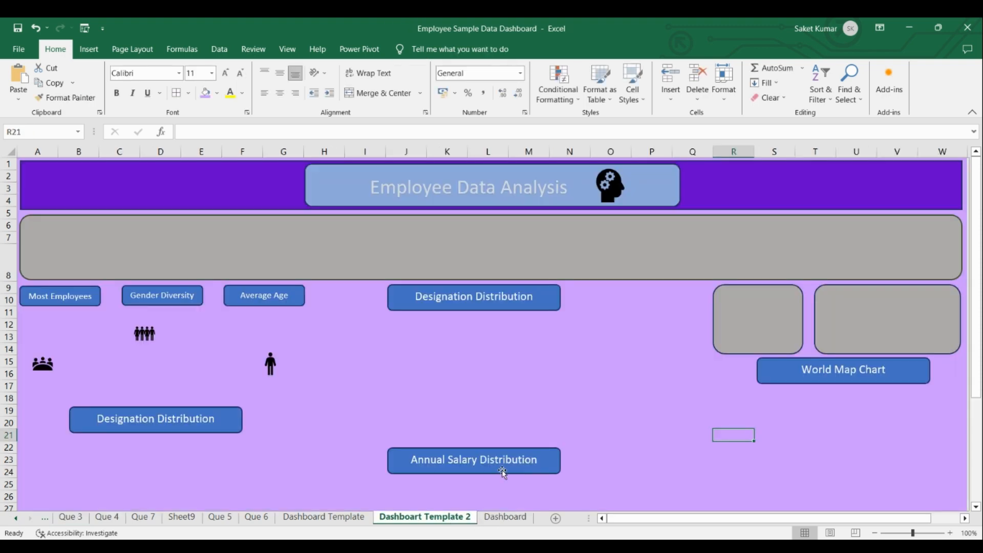
right_click(609, 383)
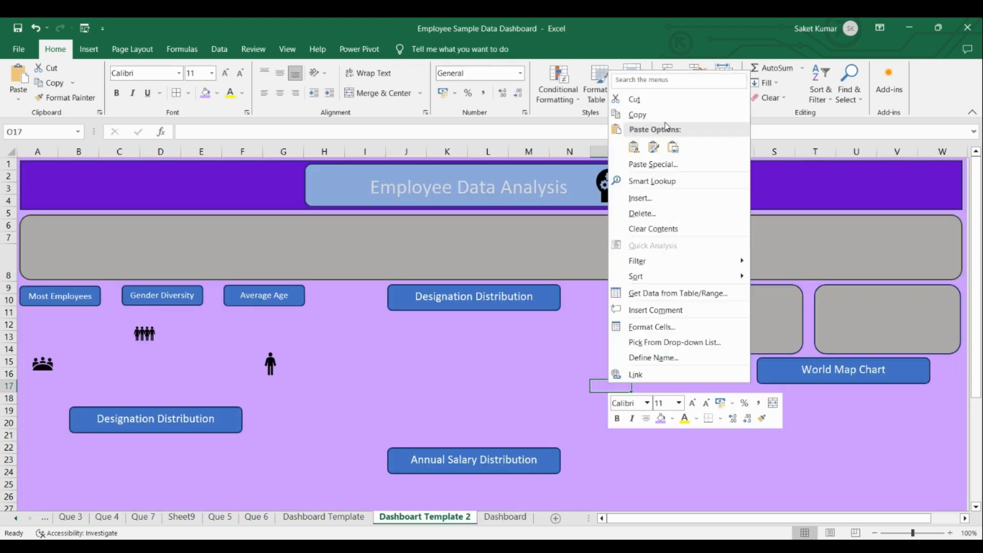
click(634, 147)
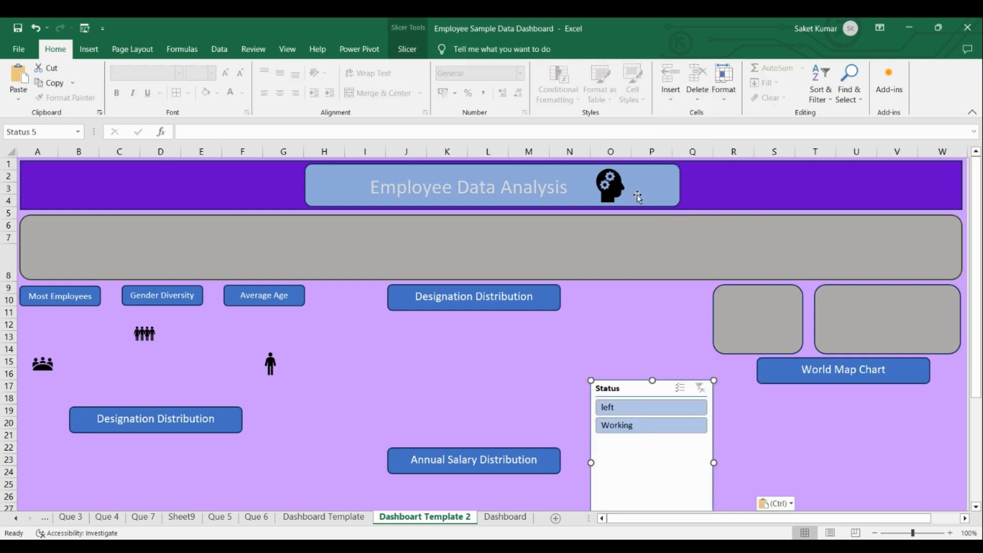
Resize the Status slicer to about 2.6 cm high by 2.7 cm wide and fit it inside the smaller grey box under columns R and S.
drag(662, 385, 753, 295)
drag(743, 455, 746, 361)
drag(805, 325, 747, 326)
drag(695, 293, 739, 284)
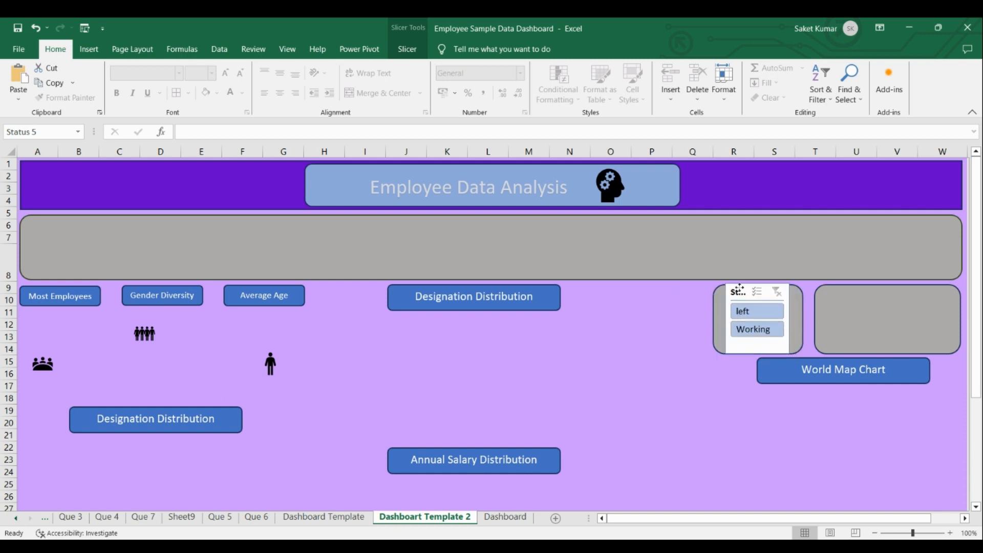
drag(759, 355, 759, 347)
drag(746, 292, 746, 296)
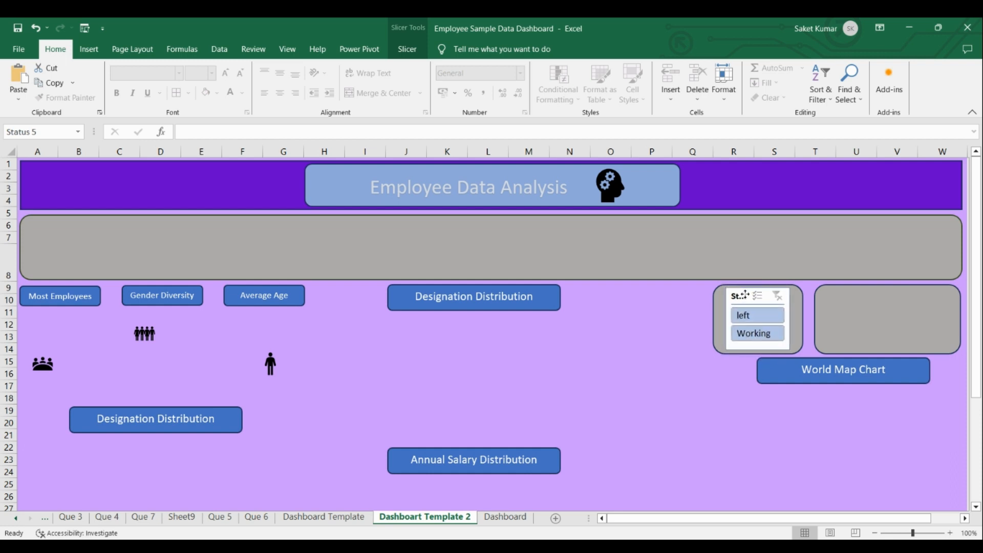
click(666, 361)
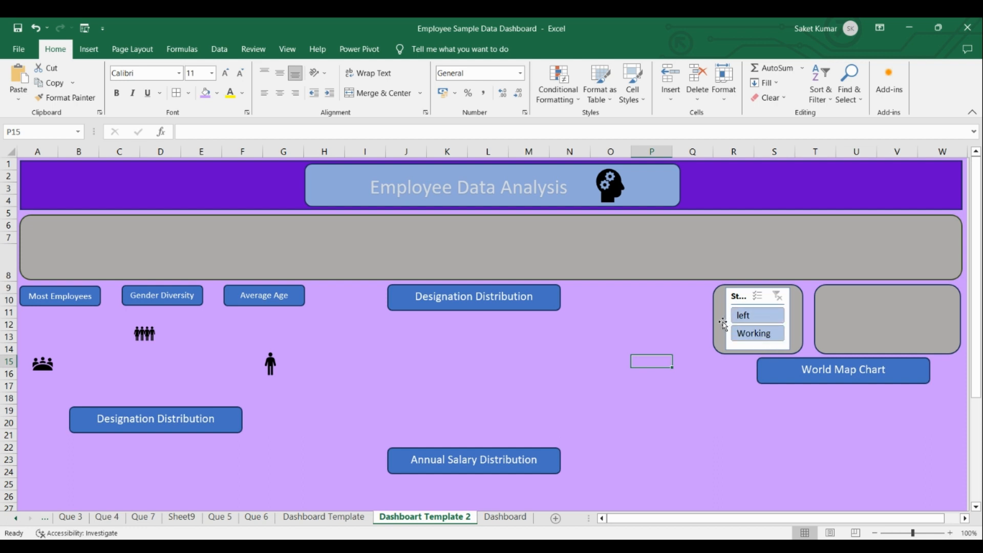
Apply the light orange slicer style to the Status slicer.
click(747, 297)
click(398, 53)
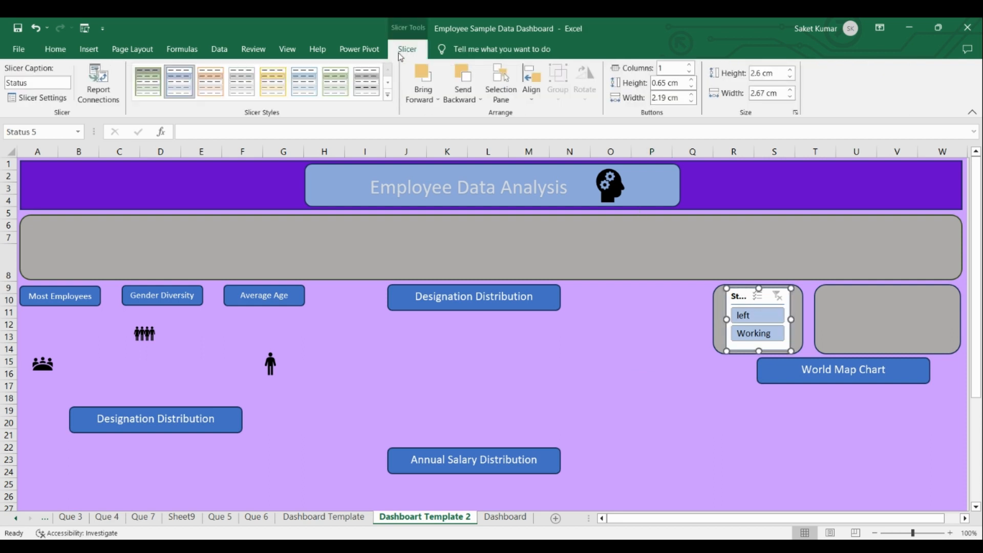
click(204, 88)
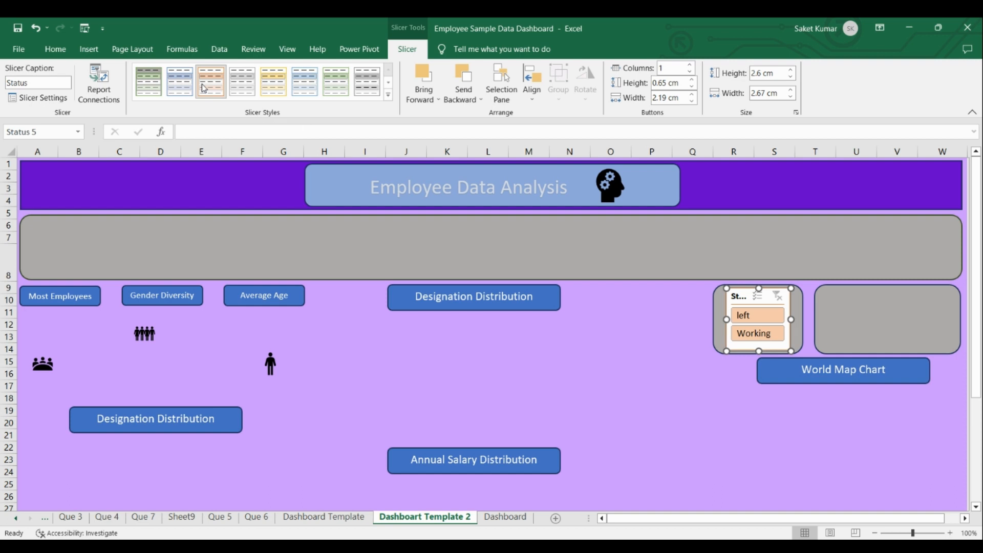
Duplicate the light orange slicer style and give the copy's Whole Slicer element a light green fill.
right_click(204, 88)
click(214, 106)
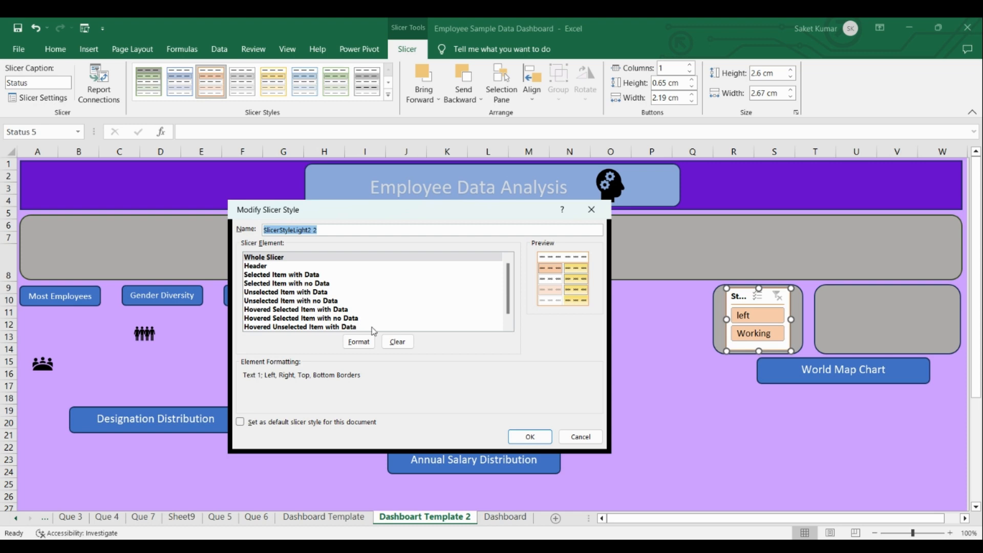
click(285, 259)
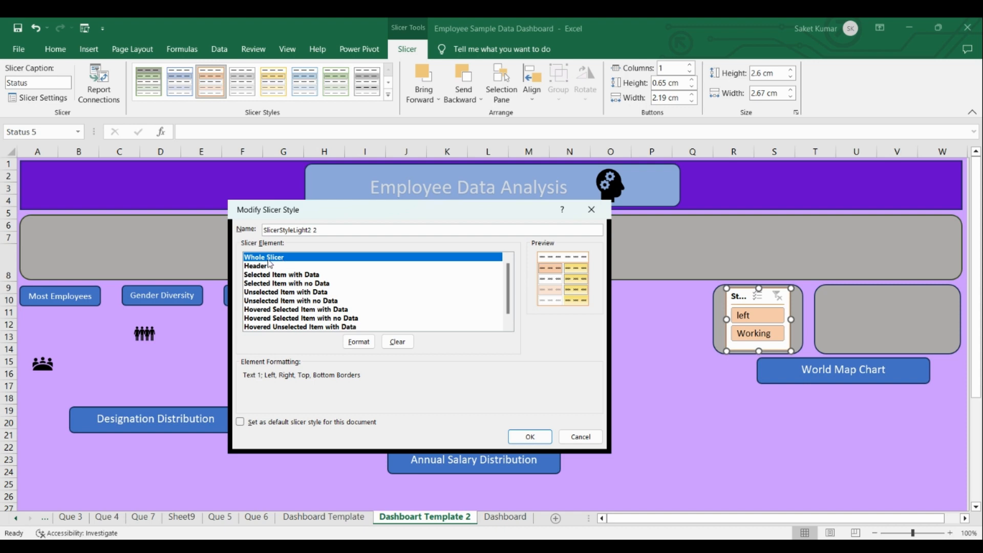
click(359, 341)
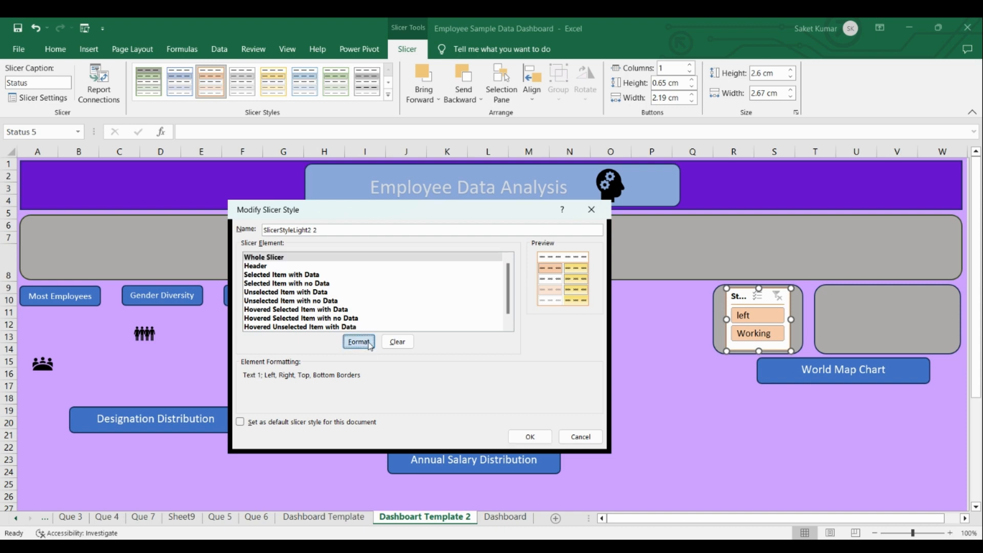
click(273, 178)
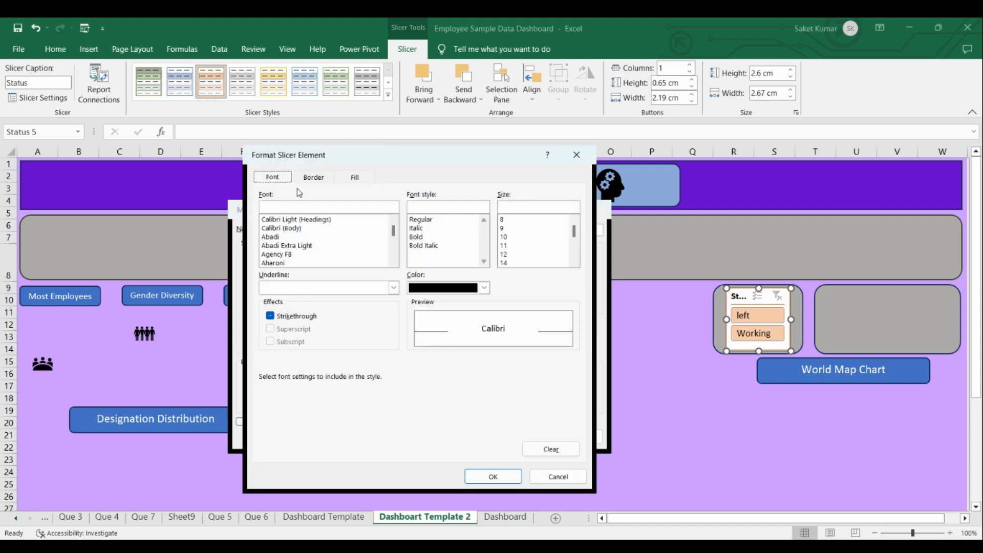
click(356, 178)
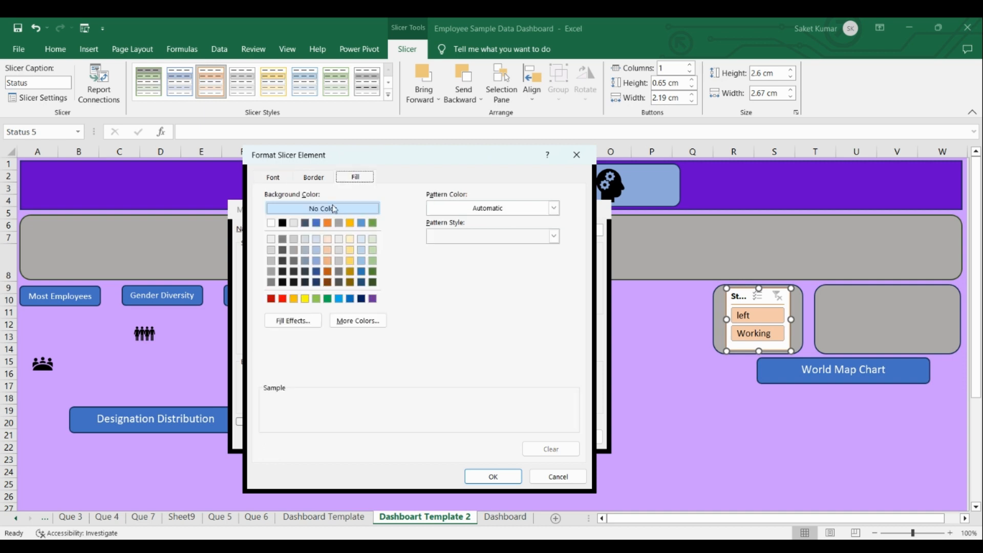
click(272, 260)
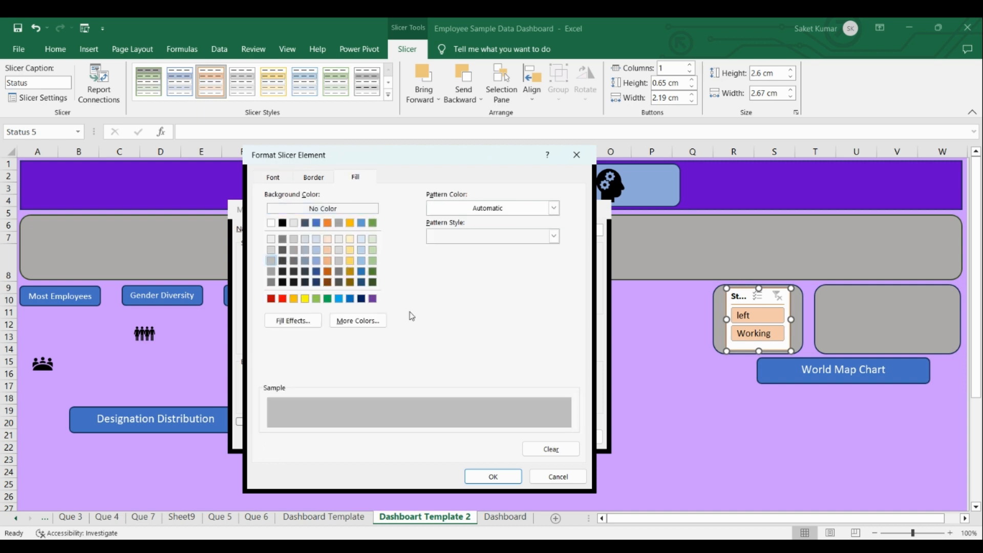
click(320, 301)
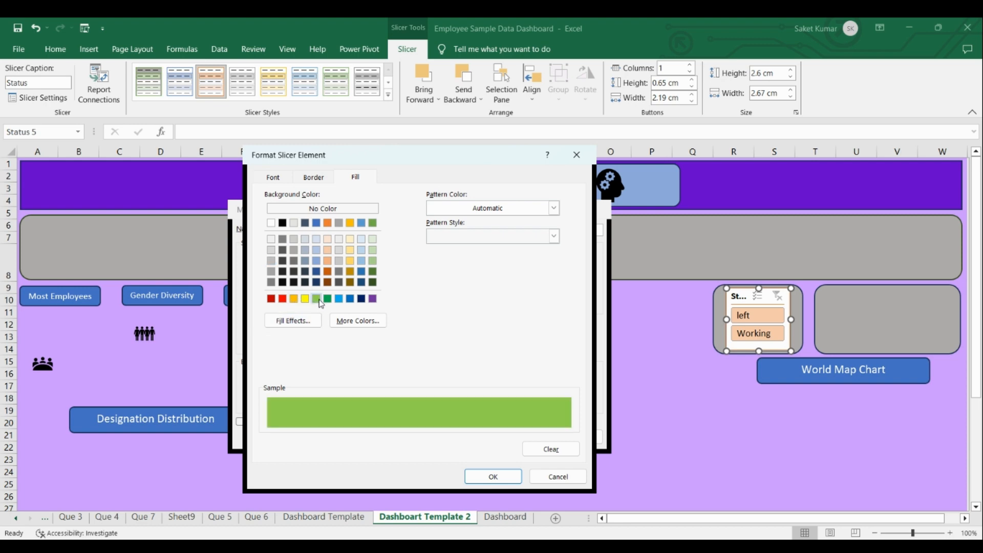
click(494, 476)
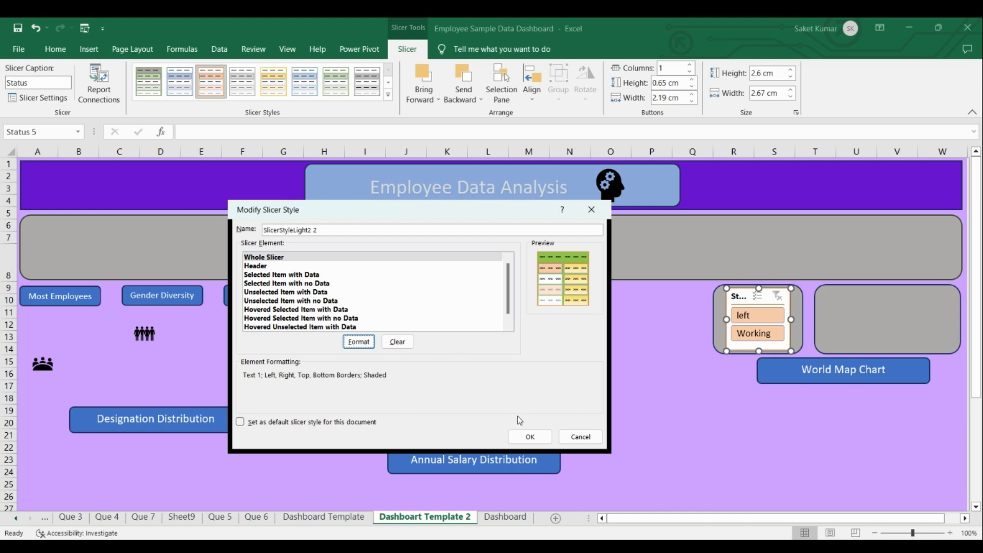
click(528, 436)
click(660, 373)
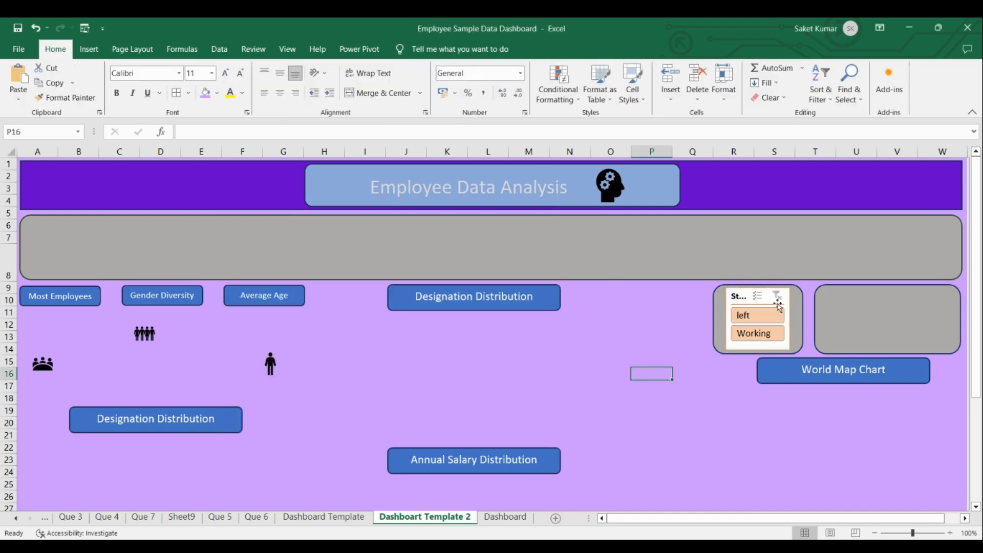
Apply the duplicated custom style with the light green background to the Status slicer.
click(740, 289)
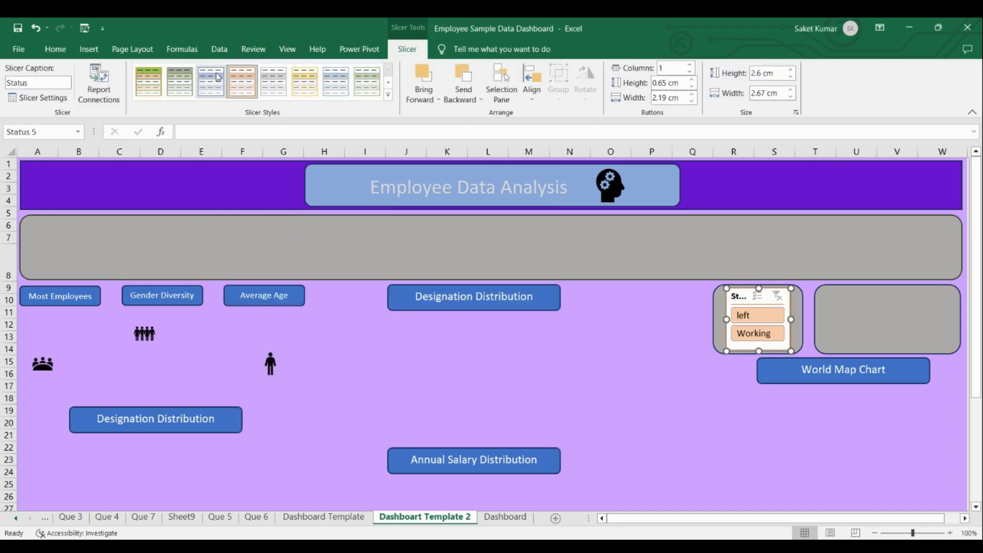
click(156, 86)
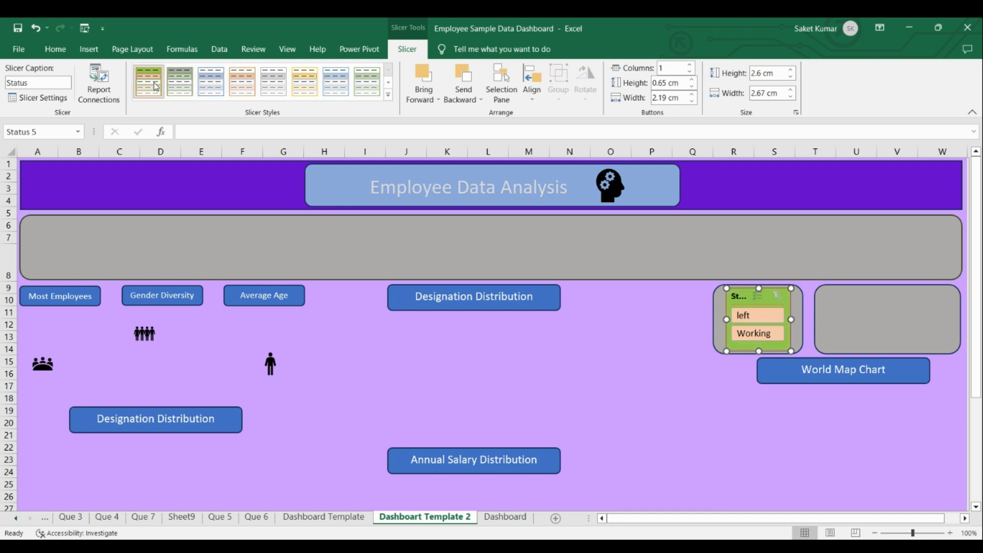
click(692, 386)
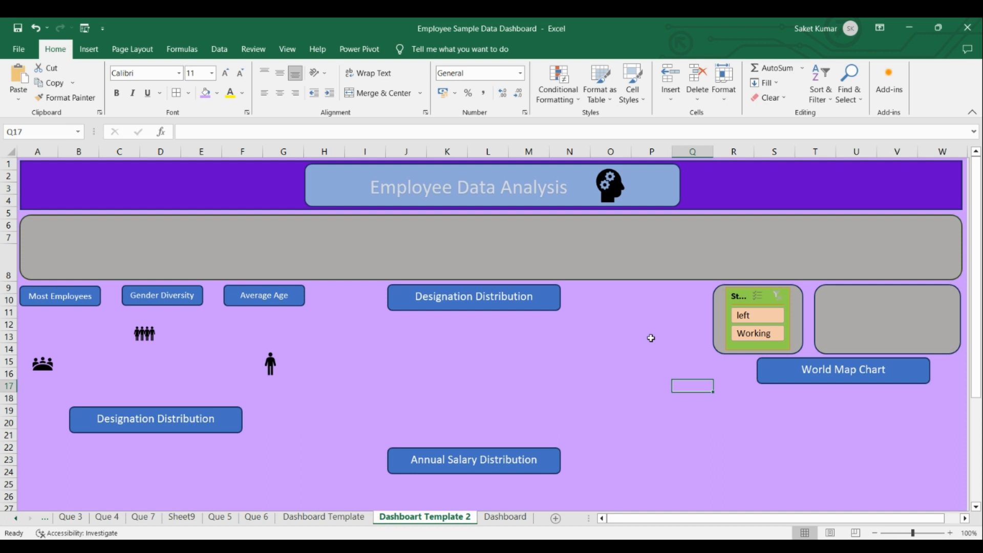
Modify the custom slicer style's Header font to Calibri (Body), bold, light blue, with strikethrough off.
click(745, 297)
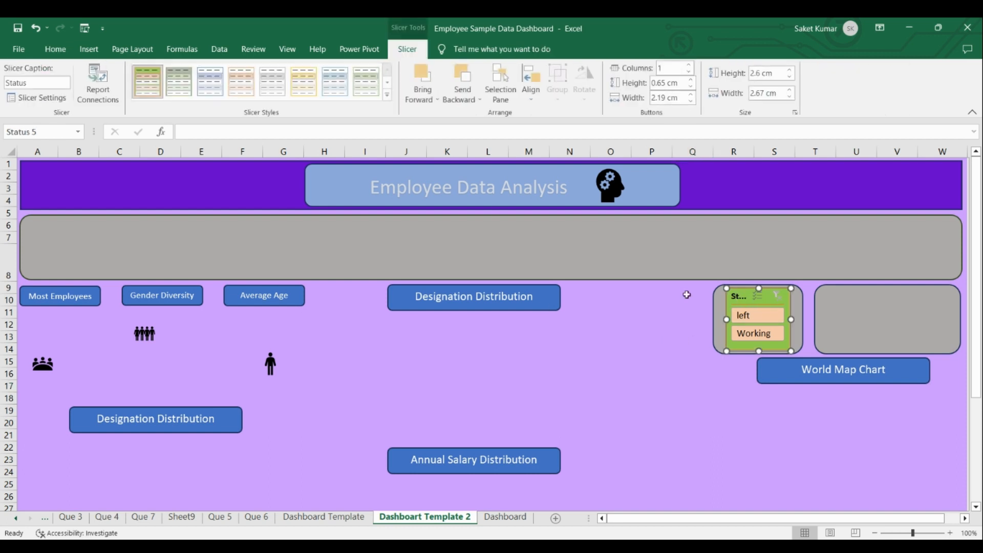
right_click(145, 85)
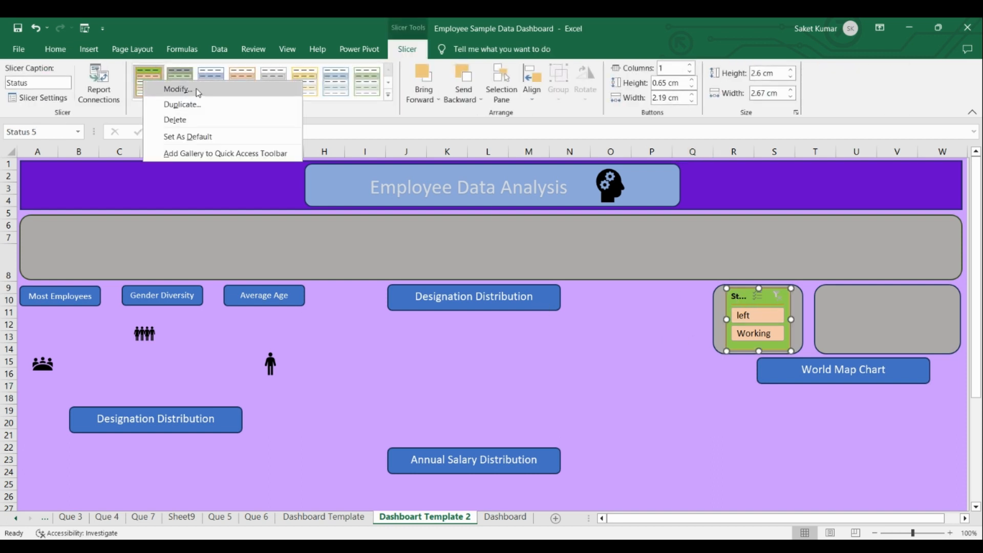
click(195, 88)
click(263, 267)
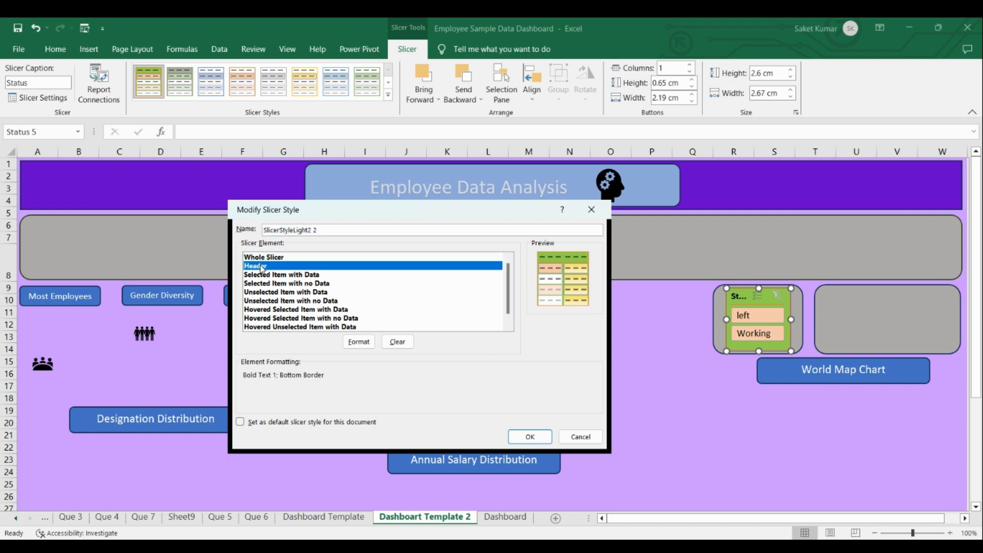
click(365, 342)
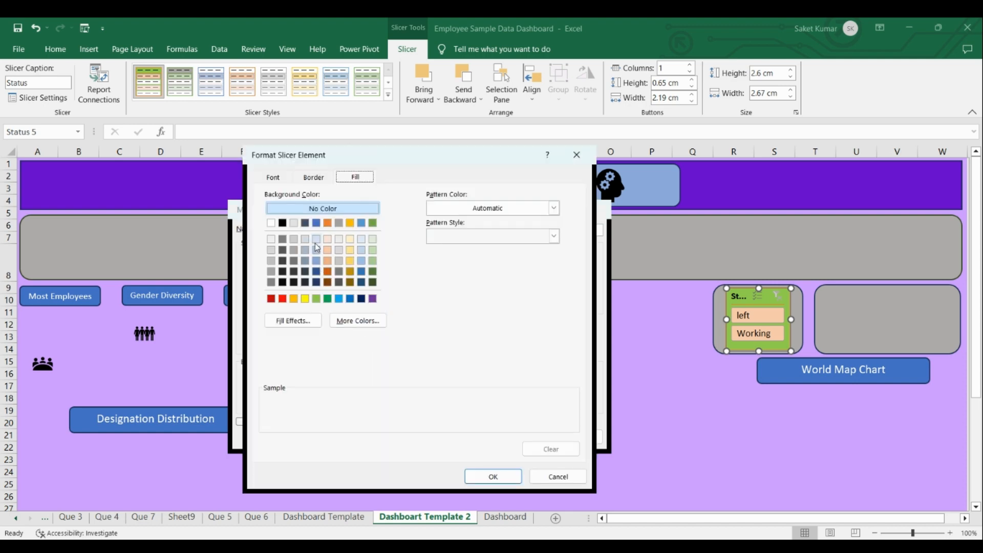
click(273, 178)
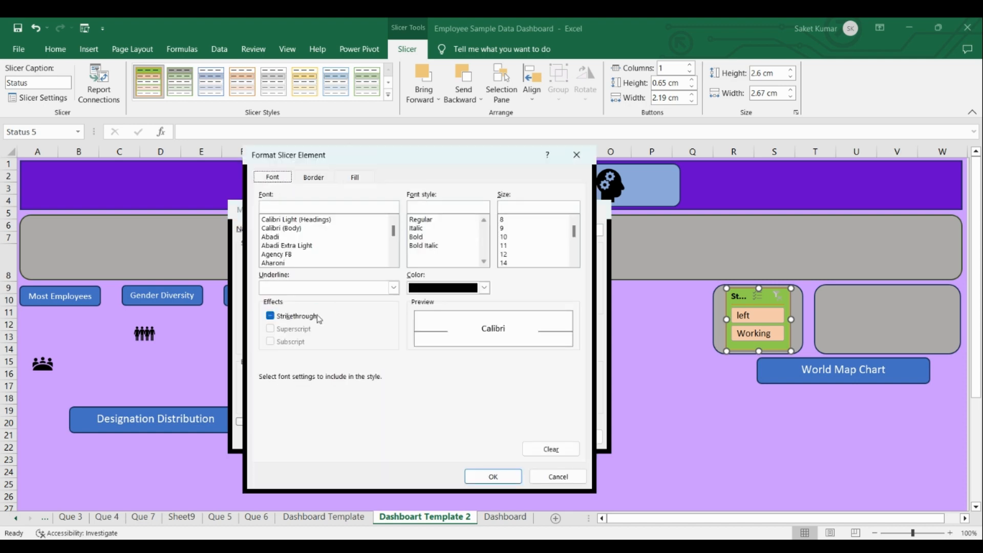
click(270, 316)
click(278, 229)
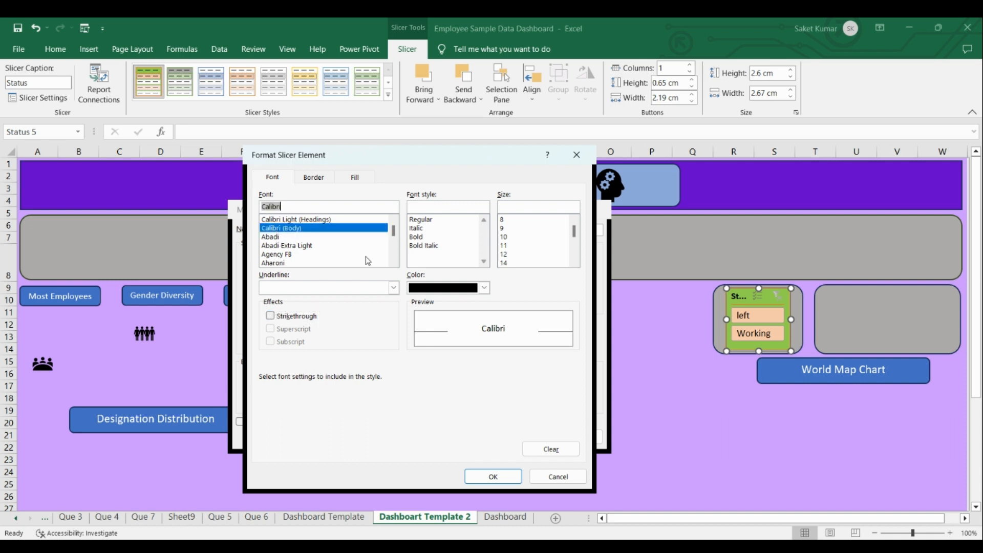
click(425, 238)
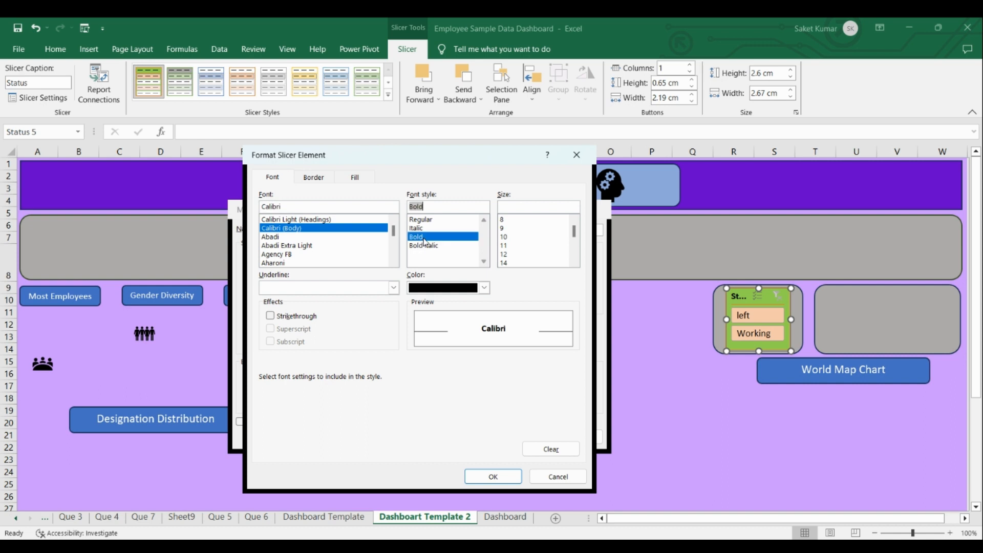
click(484, 287)
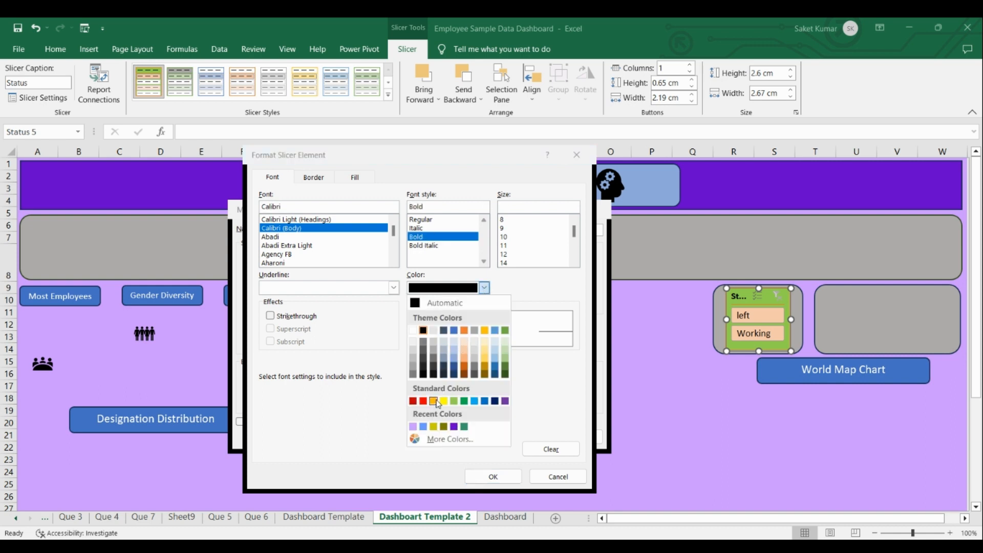
click(475, 401)
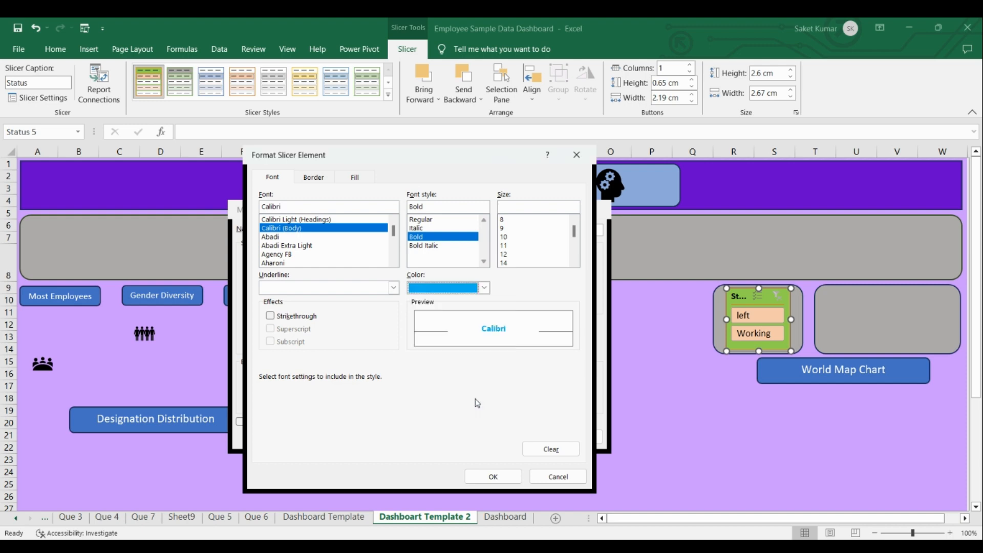
click(504, 477)
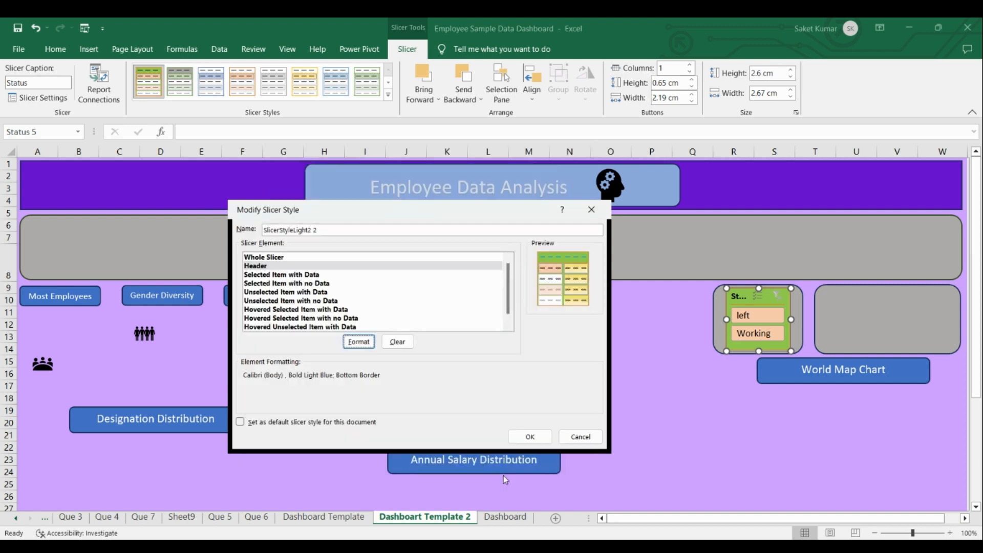
click(531, 437)
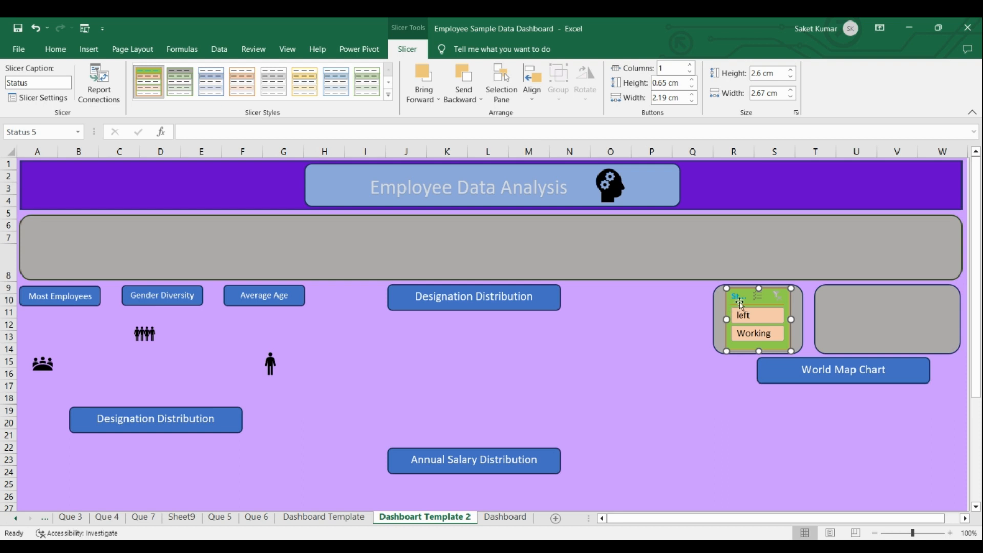
Widen the Status slicer to about 3.5 cm, fit it inside the smaller grey box, and arrange its buttons in 2 columns.
drag(792, 319, 803, 319)
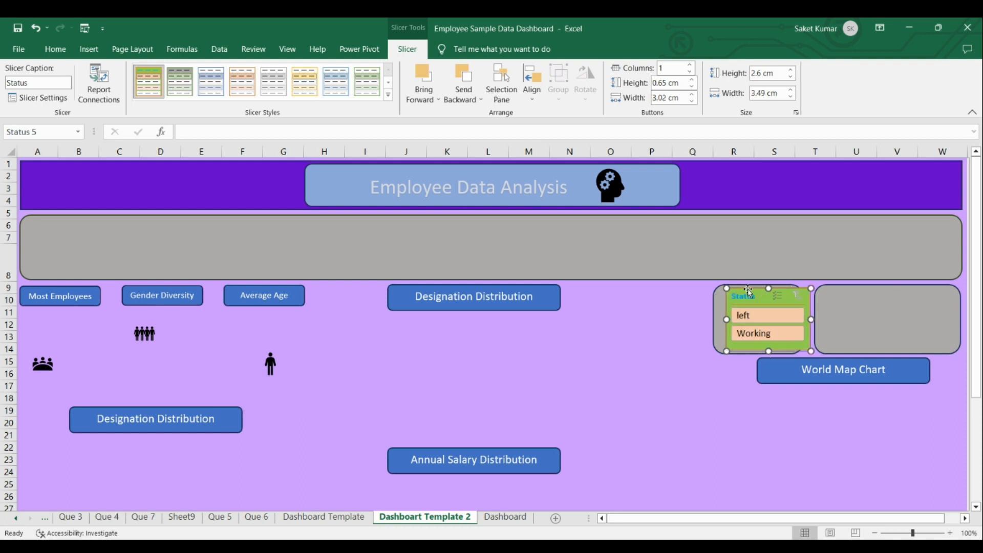
click(692, 373)
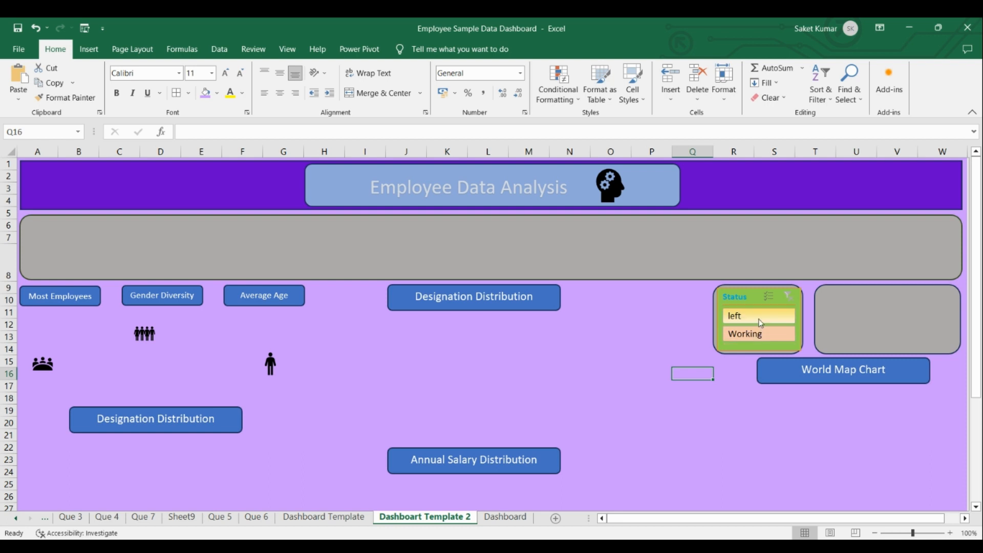
click(755, 298)
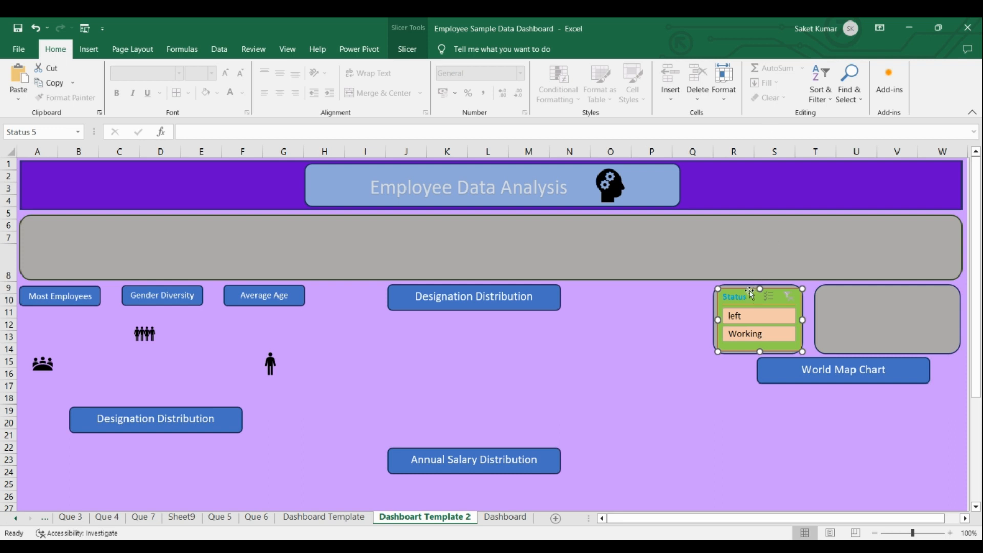
click(408, 49)
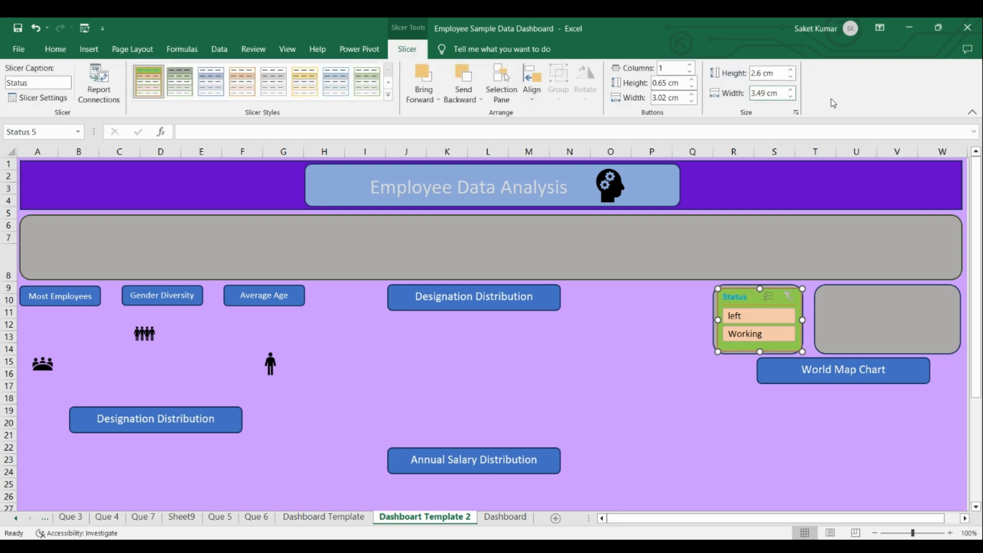
click(678, 68)
text(2)
key(Return)
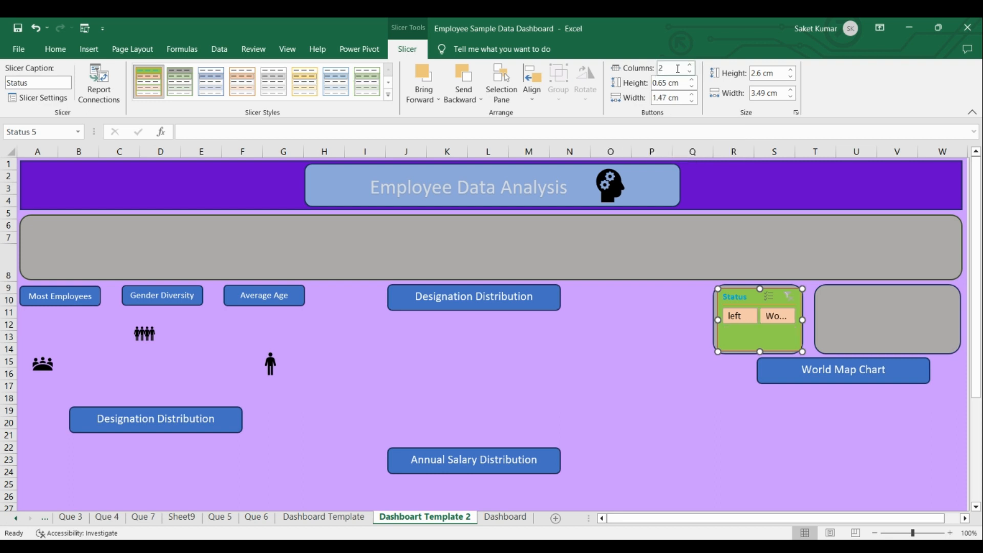
click(660, 335)
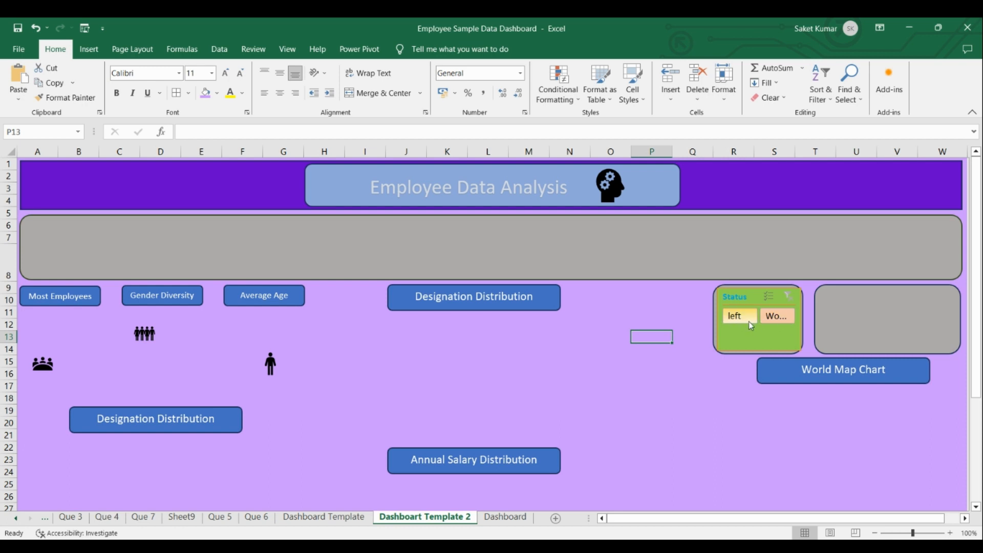
Make the Status slicer shorter and wide enough to show both full button labels, placing it across the smaller grey box's edges.
click(765, 349)
drag(760, 352, 765, 324)
drag(770, 291, 833, 316)
drag(773, 336, 773, 344)
drag(753, 303, 743, 297)
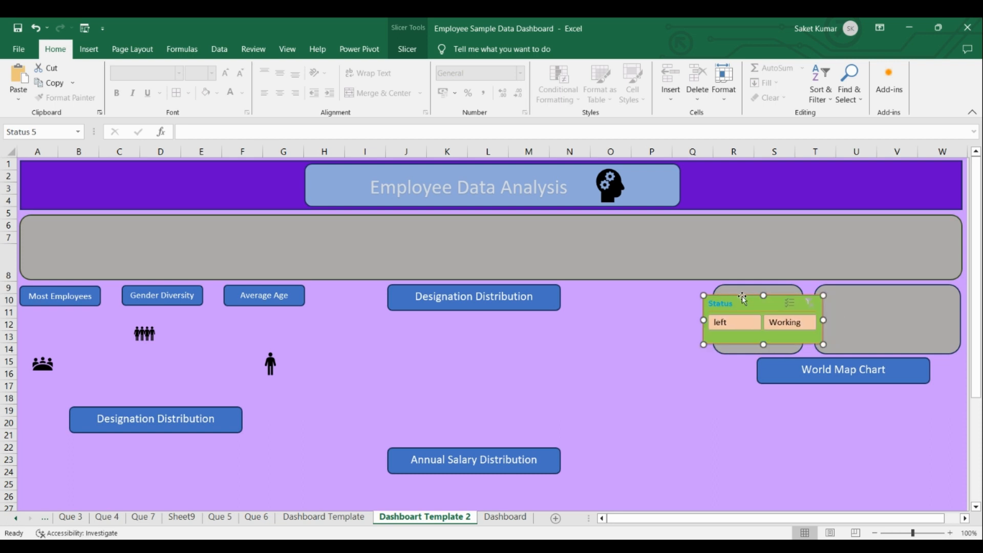
click(656, 335)
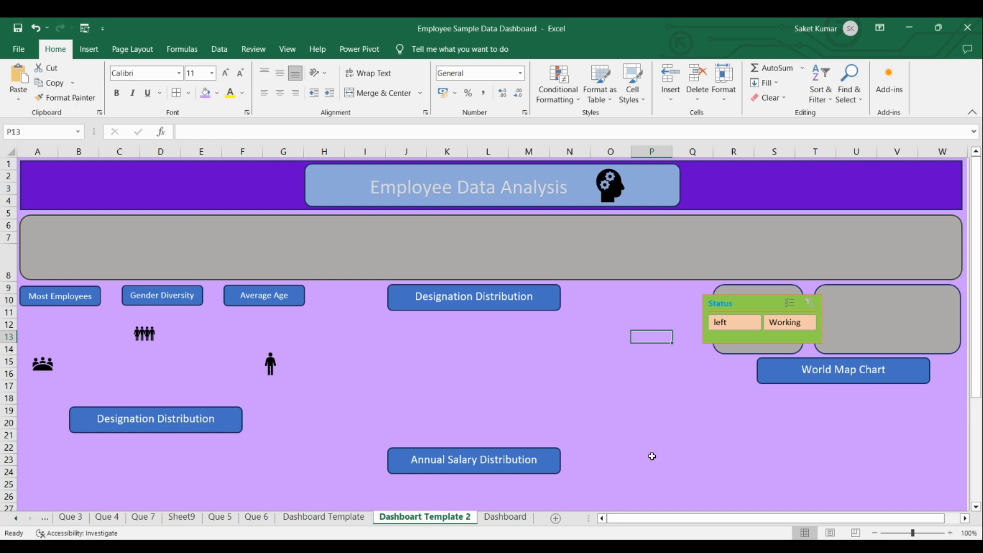
Switch to the finished Dashboard sheet and hide the ribbon to view the dashboard in full.
click(521, 518)
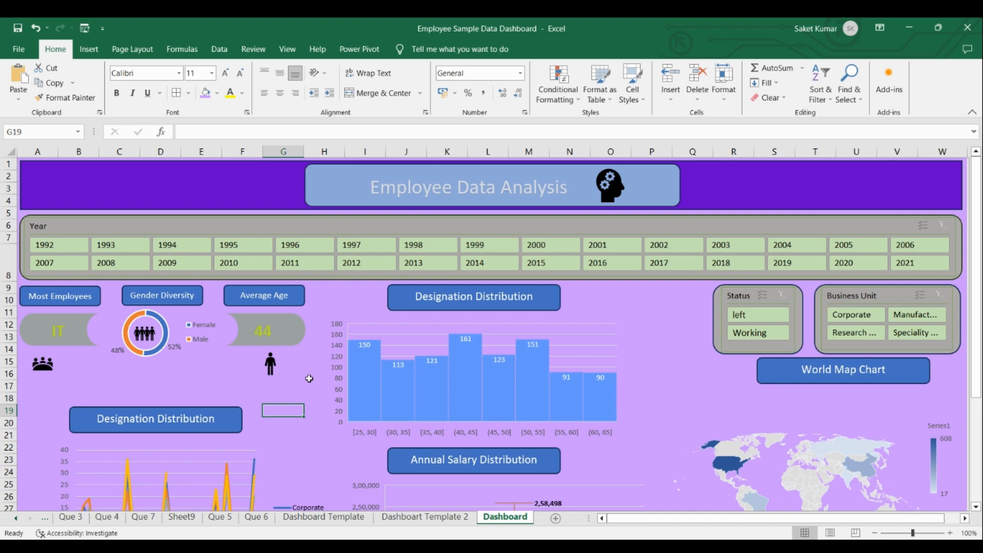
key(ctrl+shift+F1)
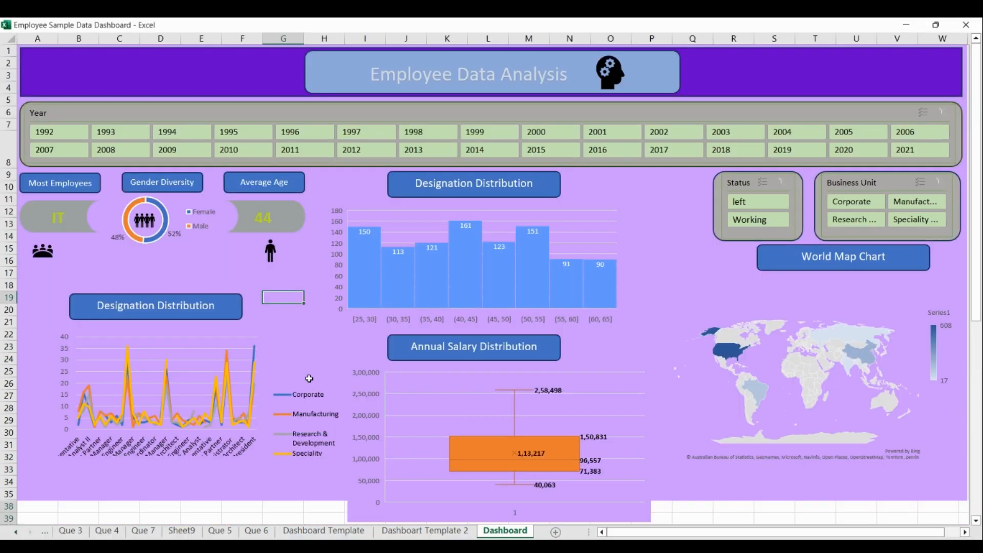
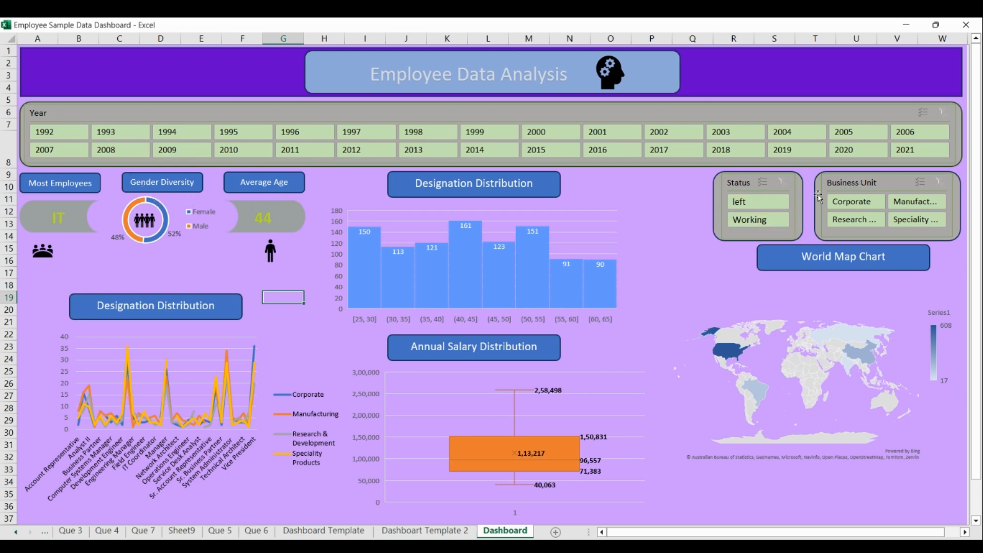
Filter the dashboard by Working status, clear the Status filter, and apply the Working filter again.
click(754, 219)
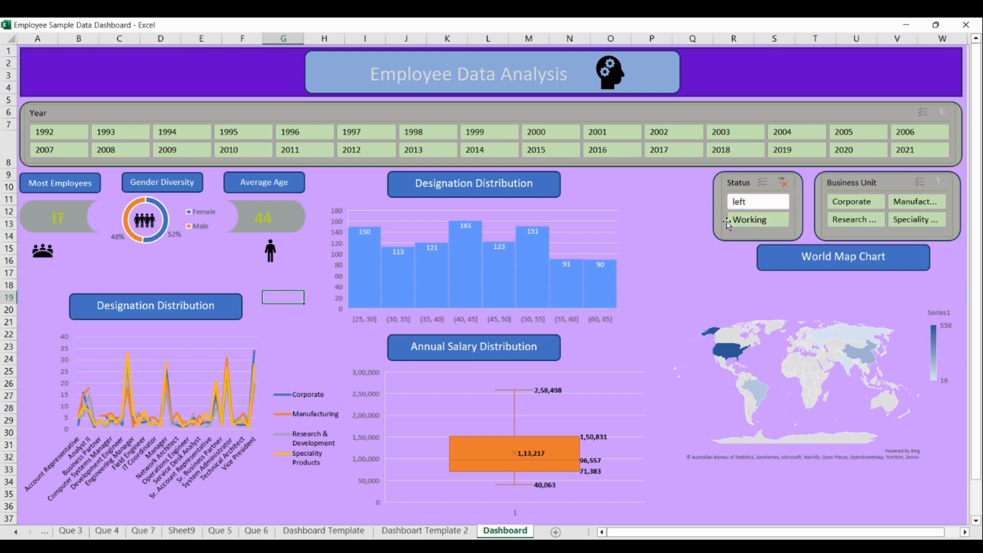
click(783, 180)
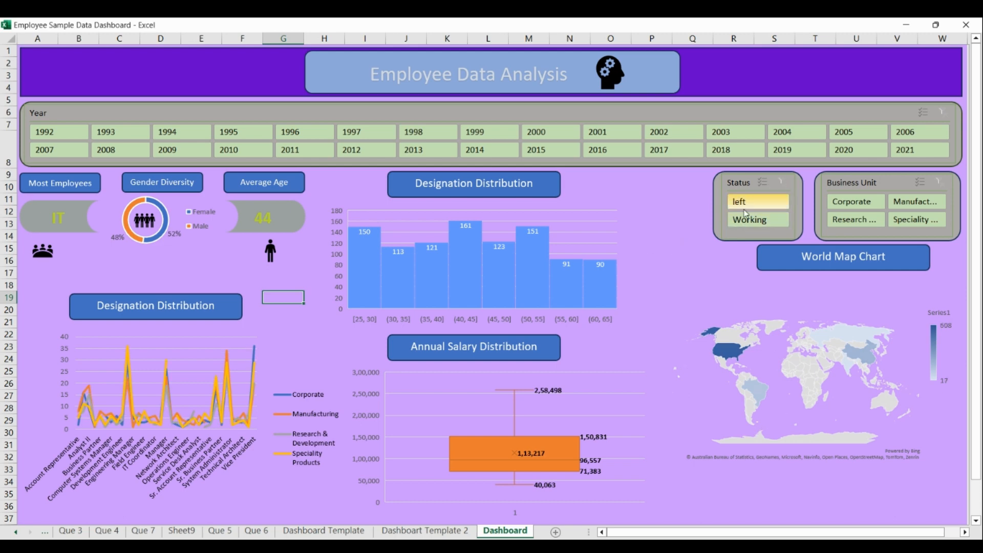
click(768, 224)
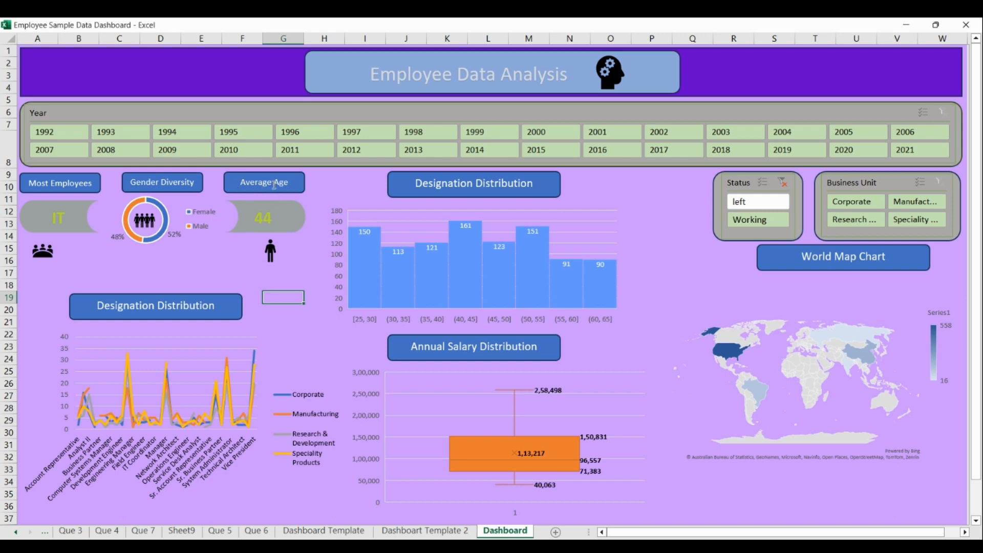
Filter the dashboard by the years 2020, 2019, 2003, 2004 and 2005, one after another.
click(859, 151)
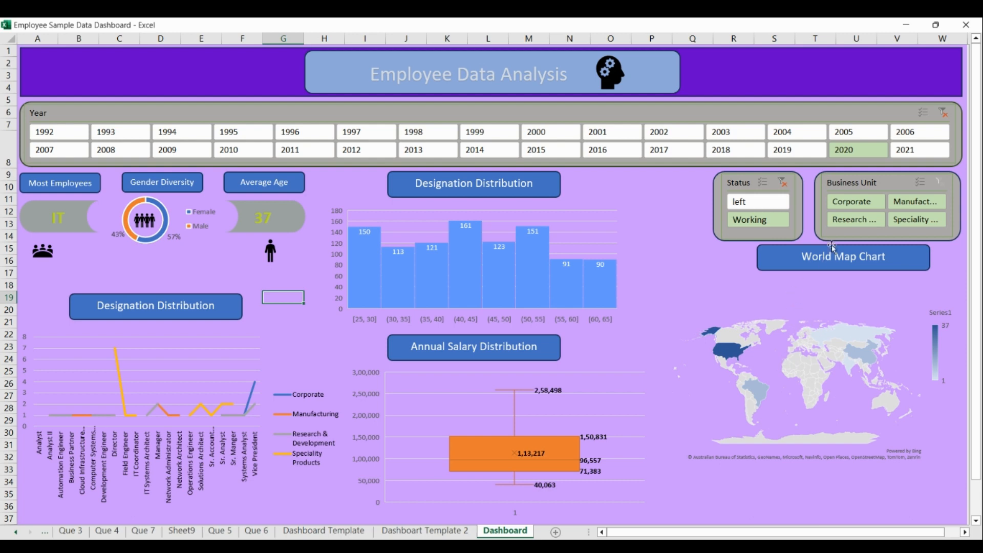
click(788, 149)
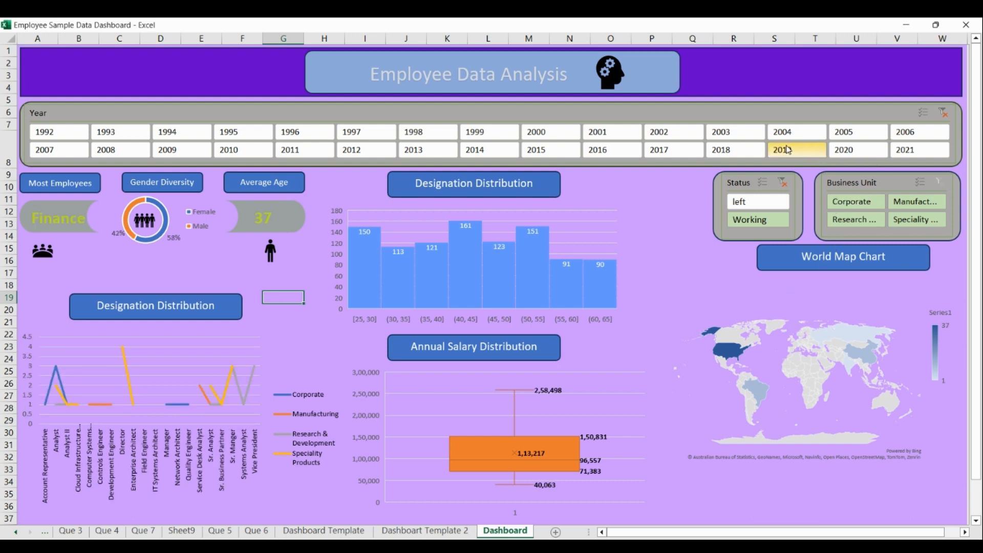
click(745, 133)
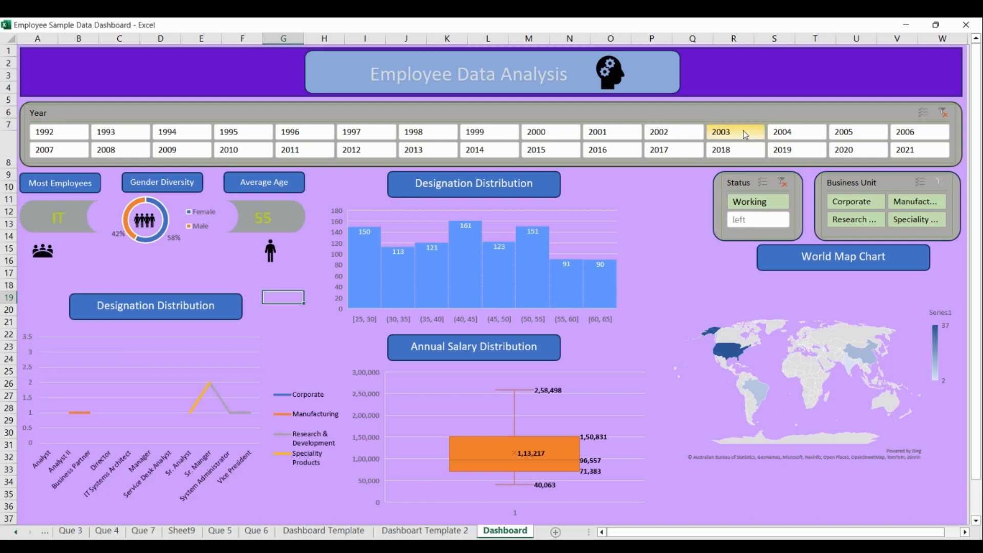
click(793, 132)
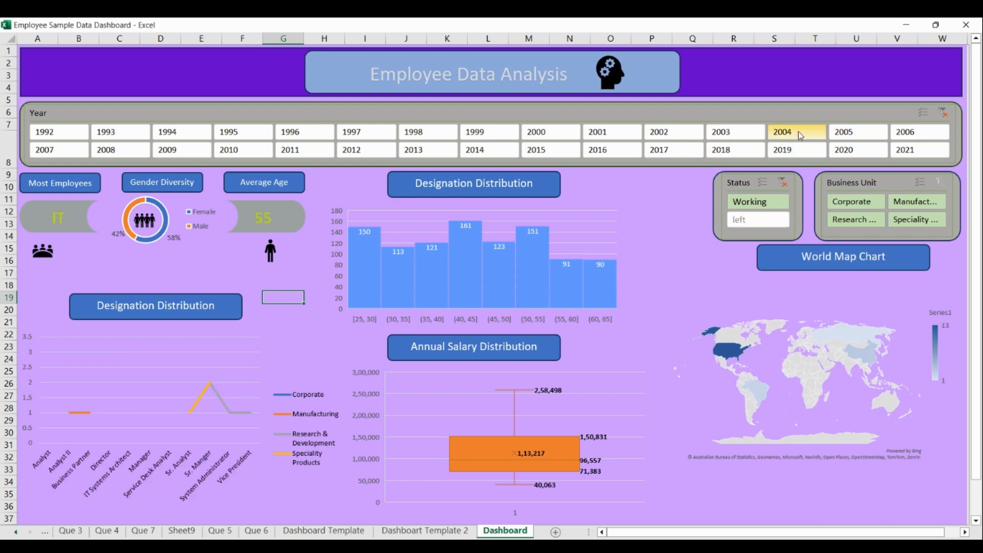
click(858, 136)
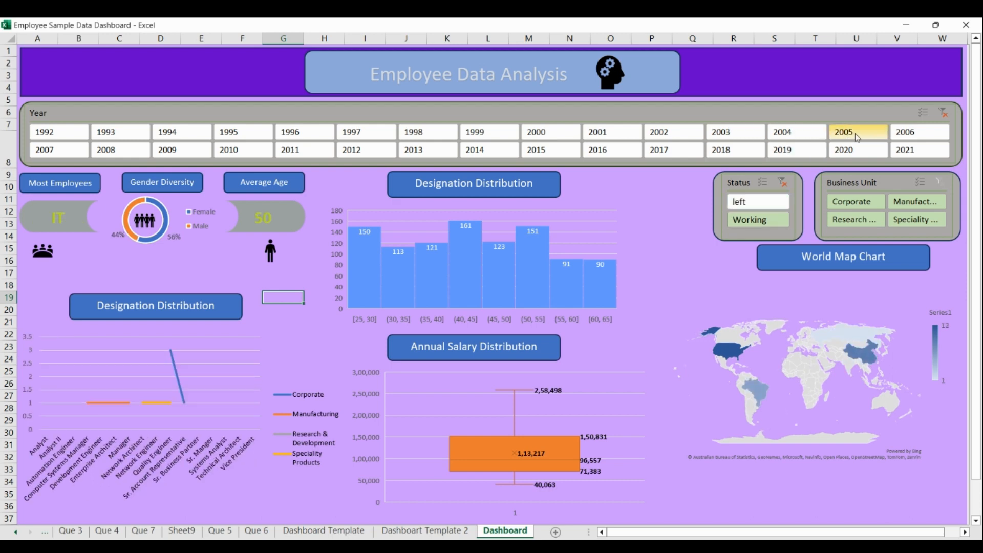
Filter the dashboard by 1993, 1994 and 1995 in turn, and leave the Year slicer set to 1993.
click(124, 132)
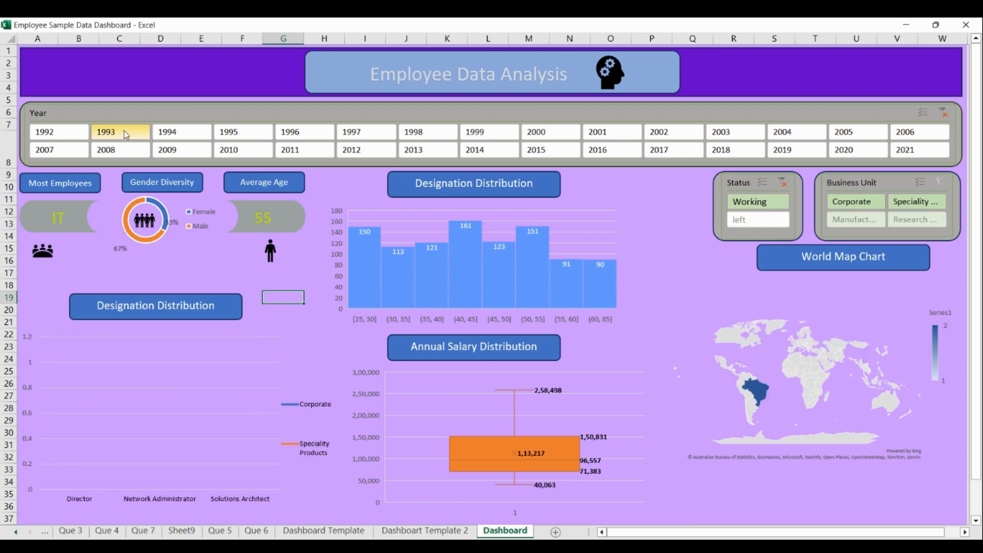
click(182, 132)
click(240, 134)
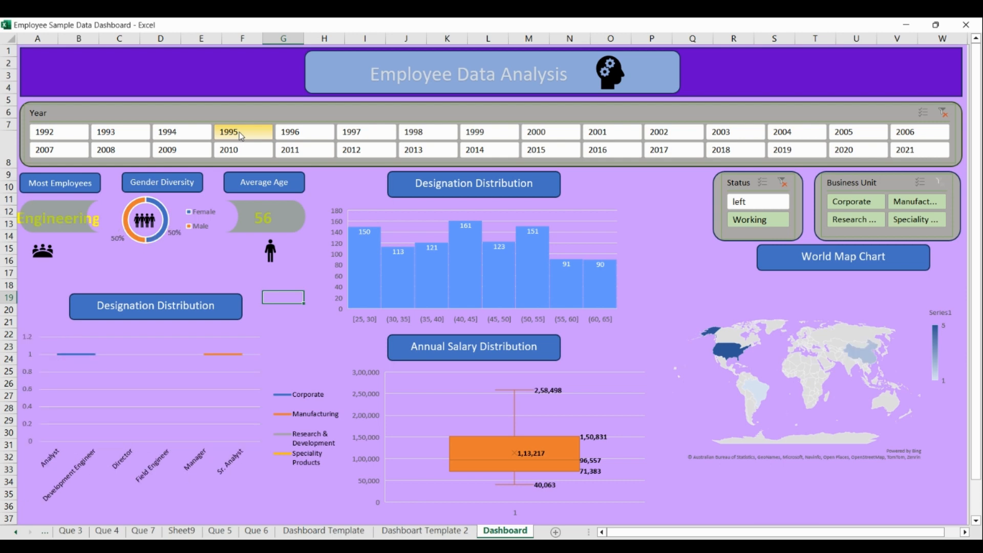
click(128, 134)
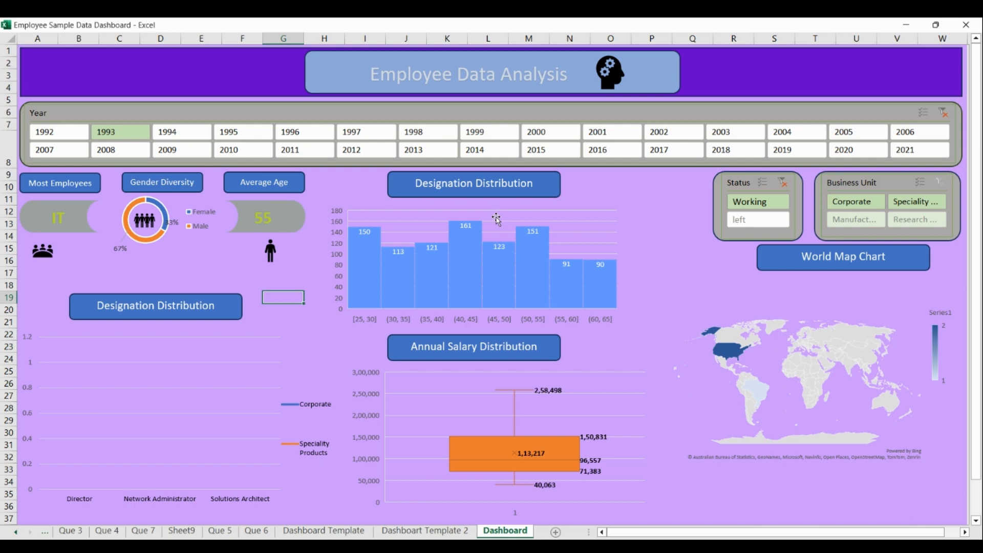
click(664, 189)
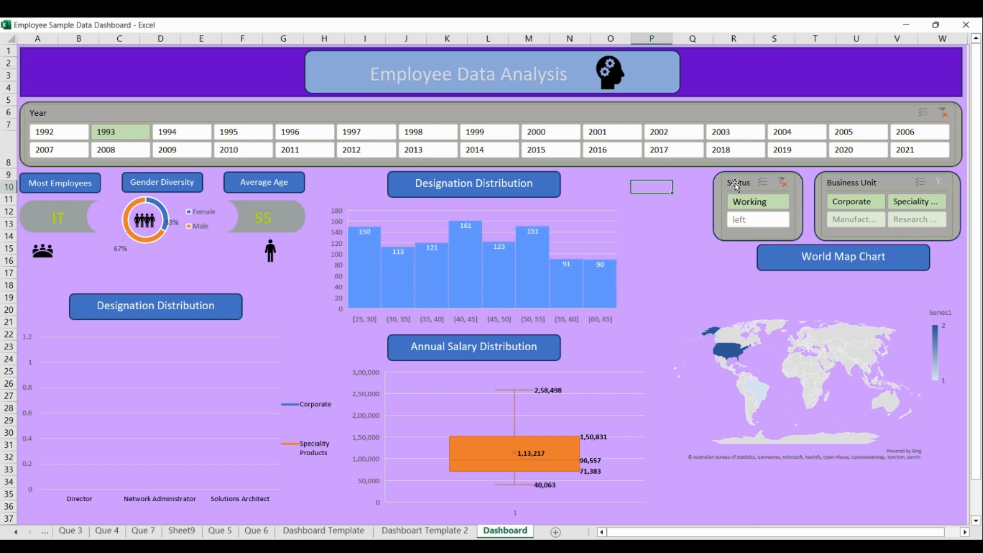
Bring the ribbon back and check the report connections of the Status and Year slicers.
key(ctrl+shift+F1)
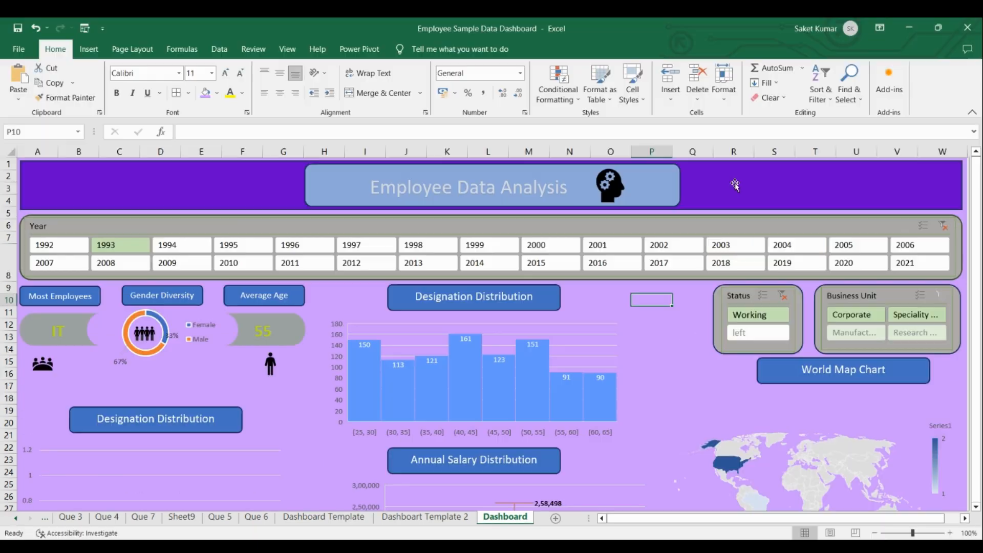
right_click(739, 296)
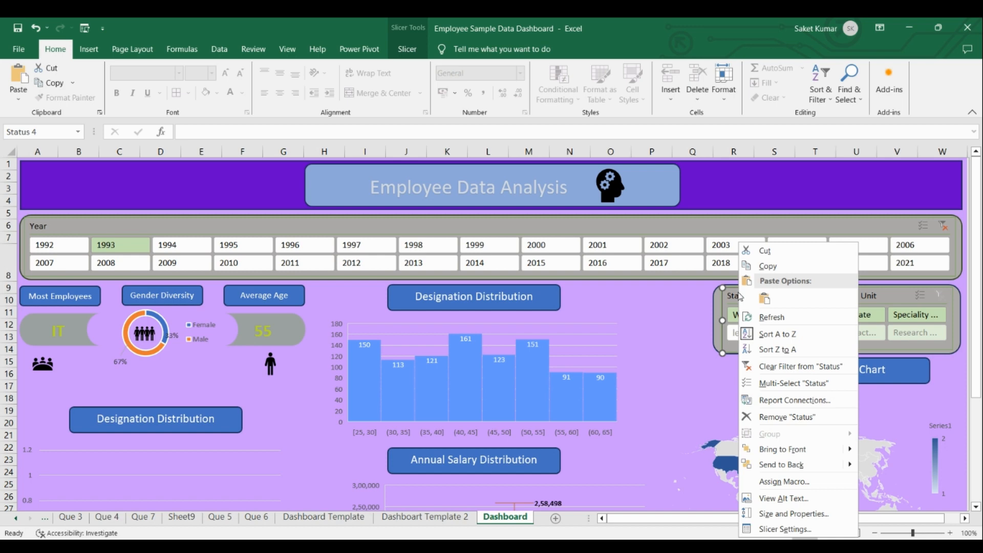
click(734, 295)
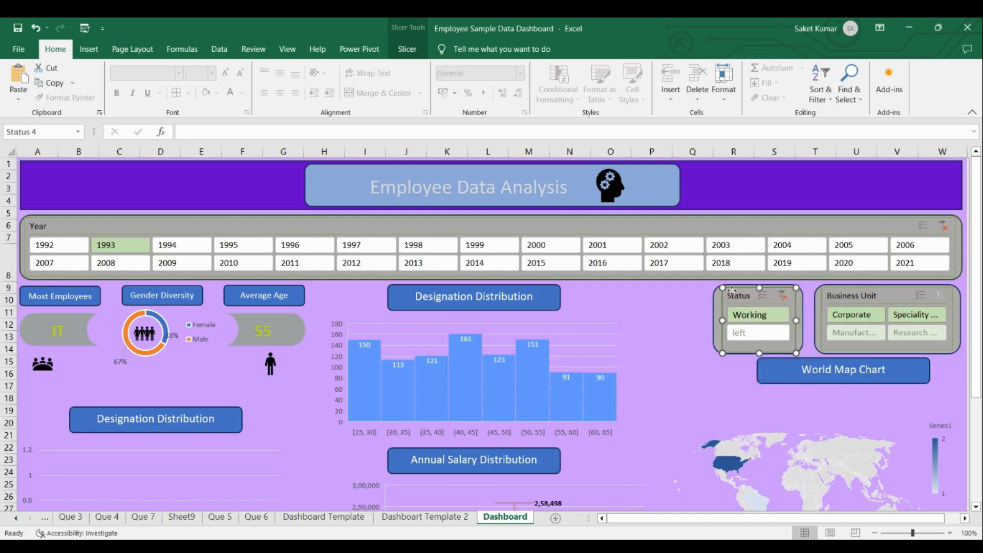
right_click(734, 295)
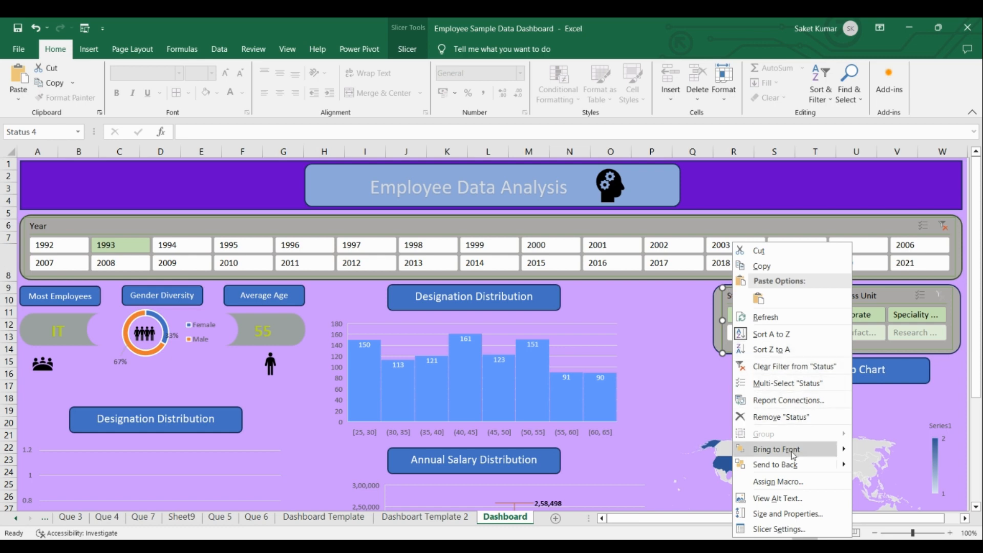
click(799, 402)
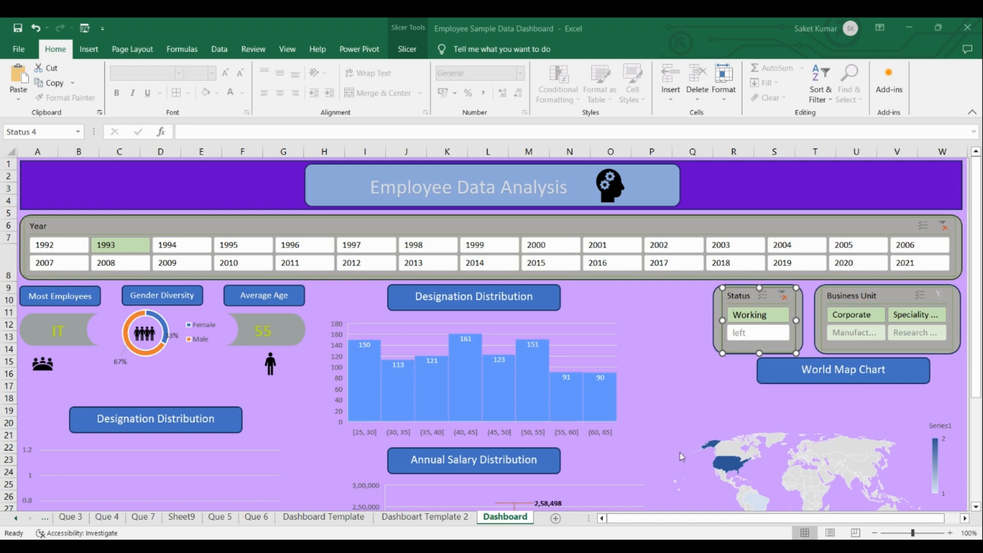
right_click(711, 230)
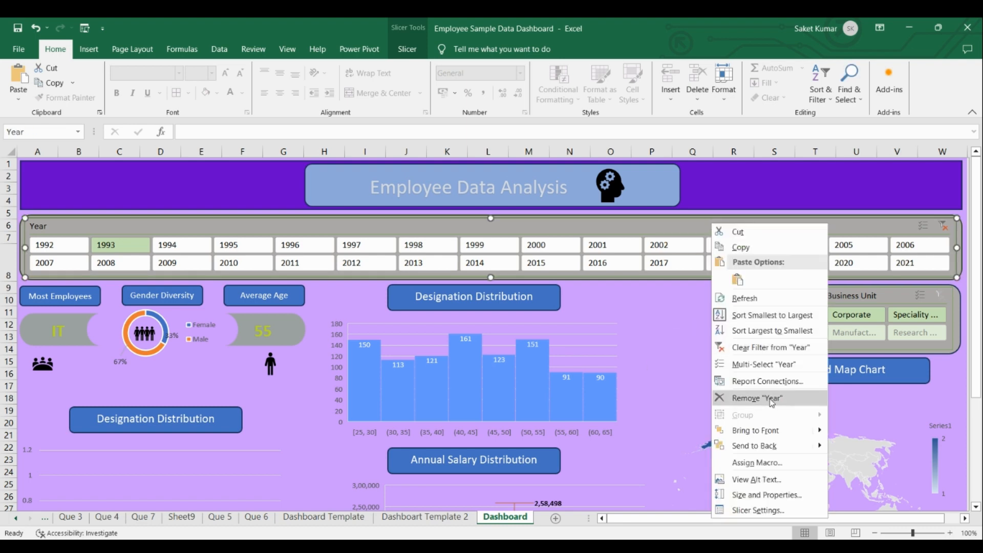
click(772, 382)
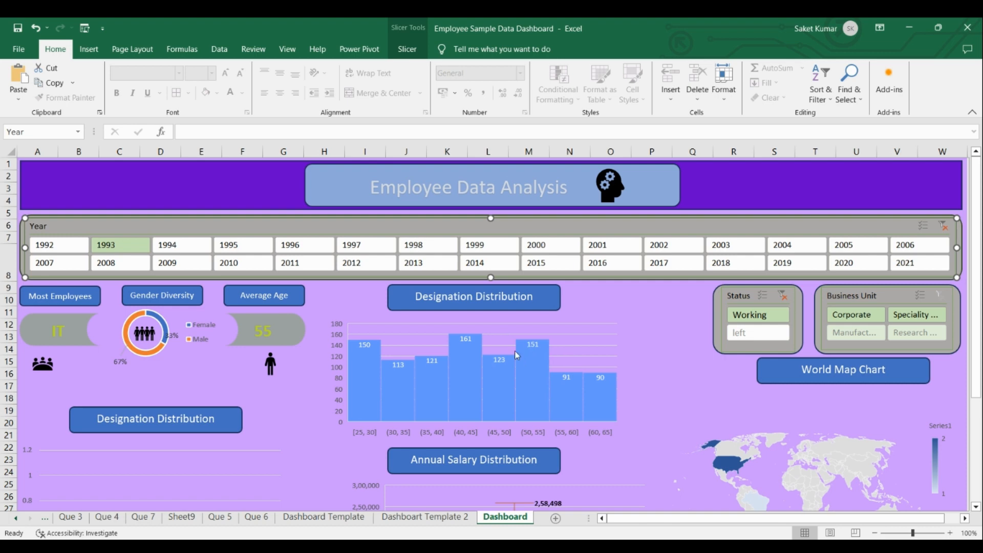
On the Table sheet, fill the age 25 from cell H9 down through H19.
click(16, 519)
click(16, 519)
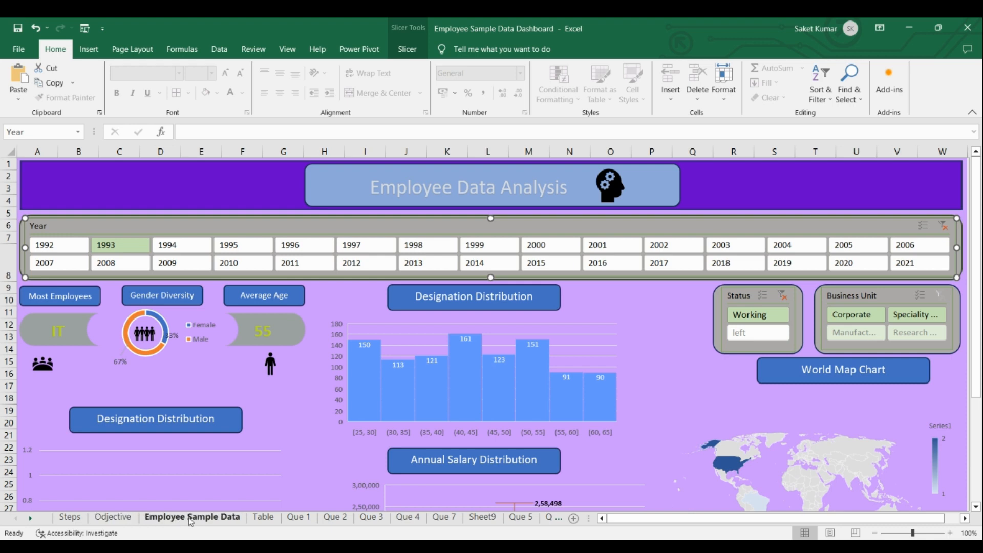
click(264, 517)
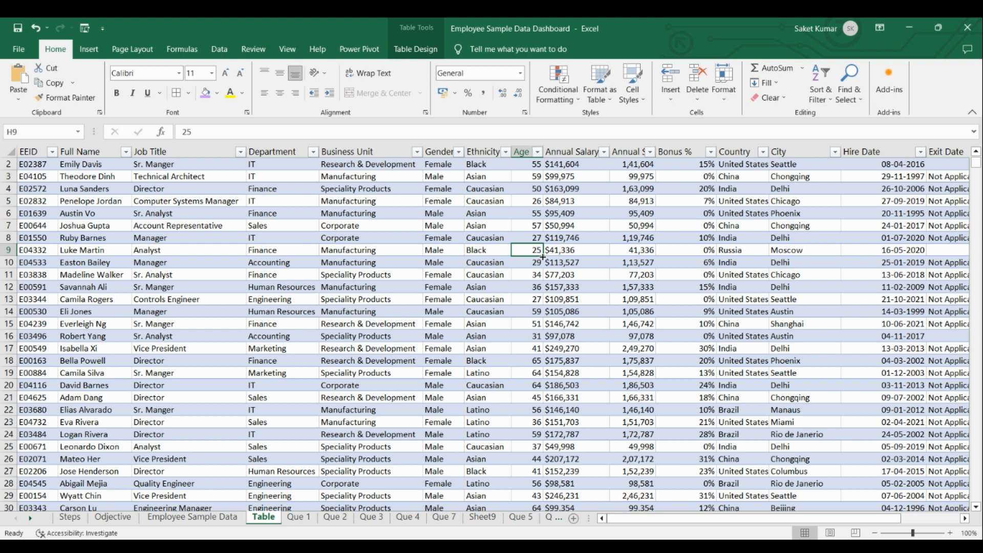
drag(543, 256, 549, 385)
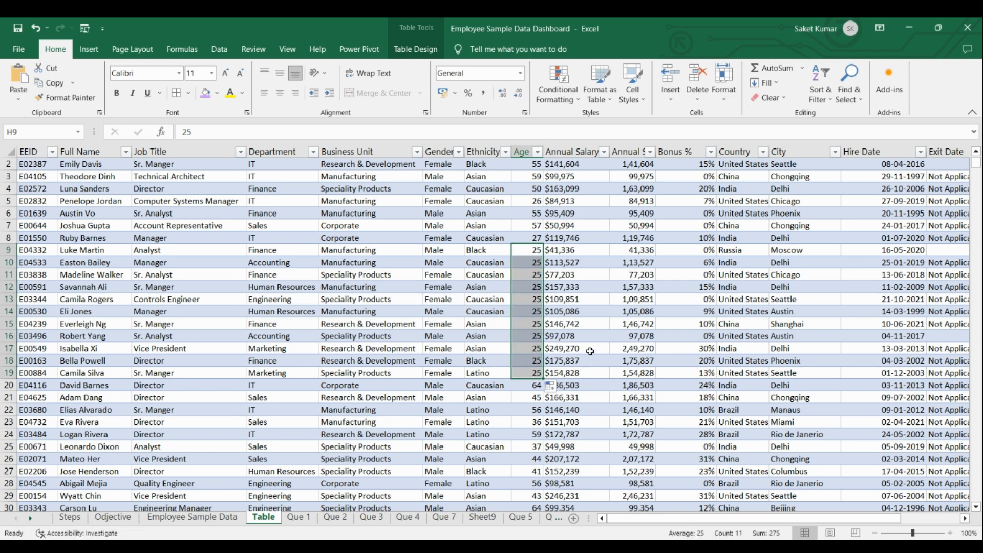
Return to the Dashboard sheet to examine how the age histogram reflects the changed table data.
click(560, 520)
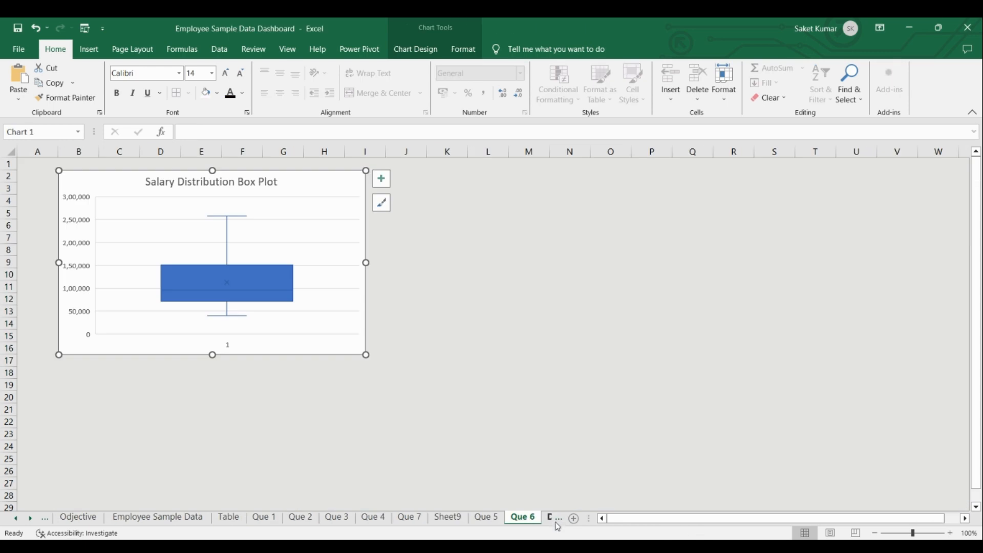
click(558, 525)
click(563, 521)
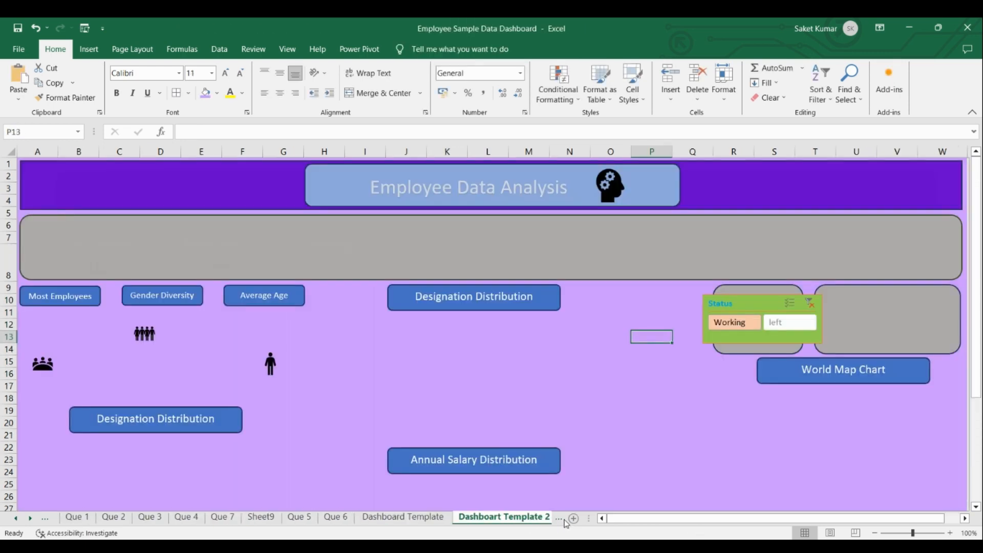
click(561, 522)
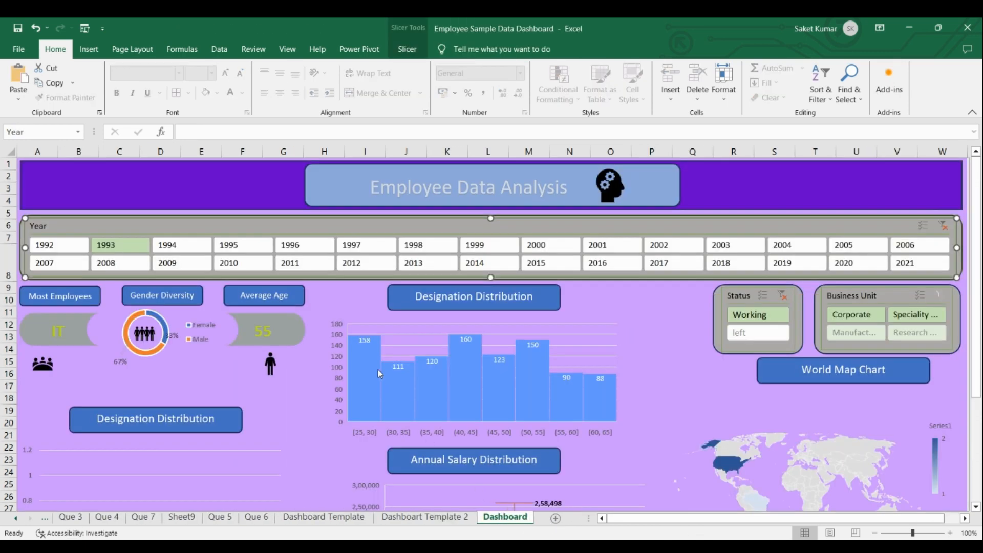